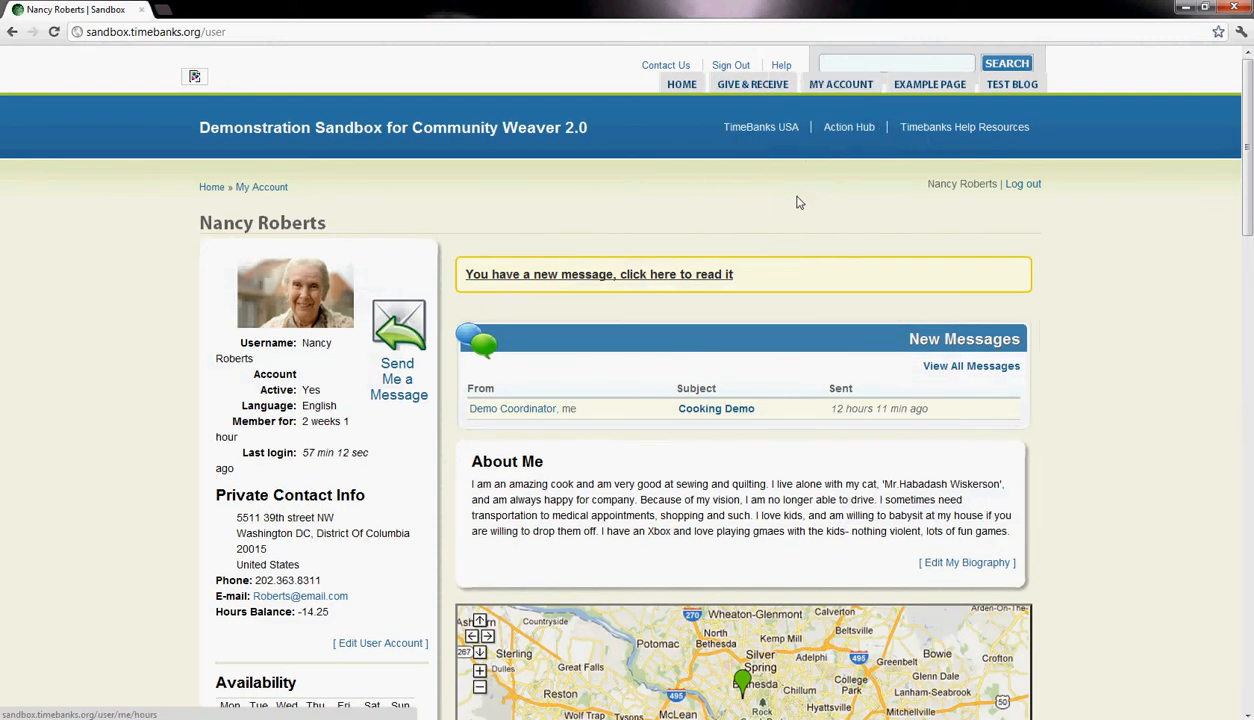
# - Open the Help At Home service ads from the Give & Receive category directory
pyautogui.moveTo(752, 90)
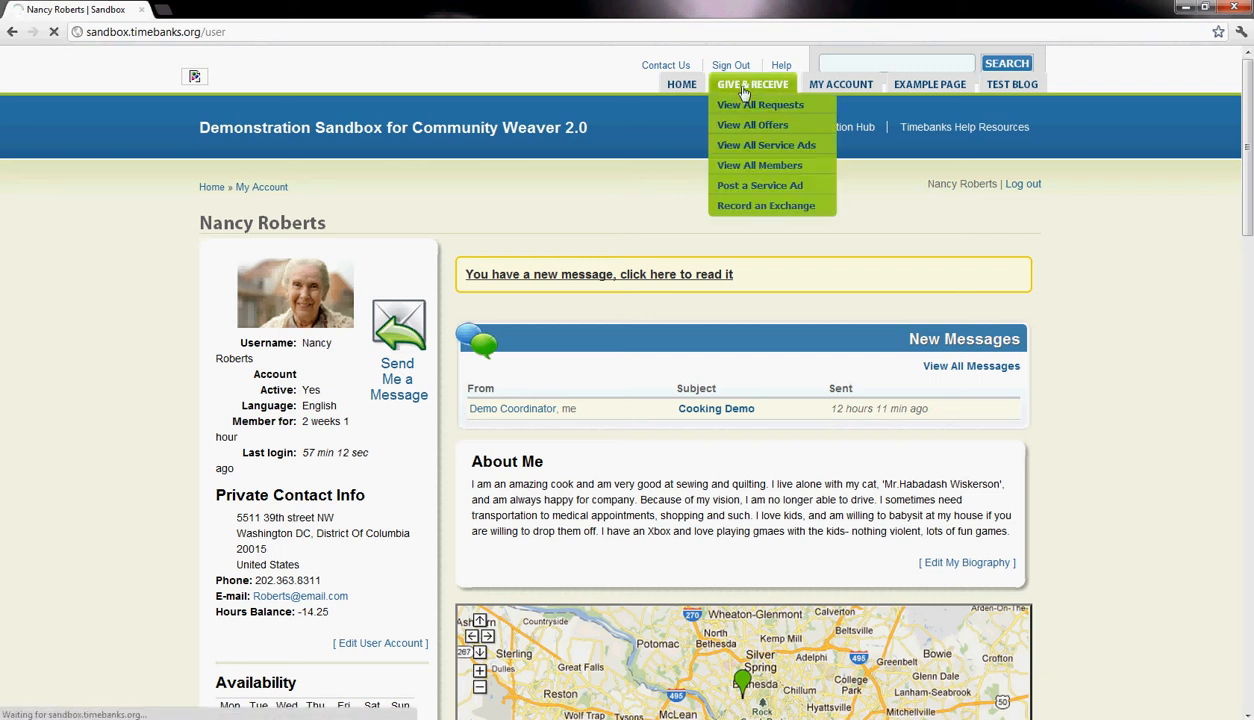
pyautogui.scroll(-3, 923, 423)
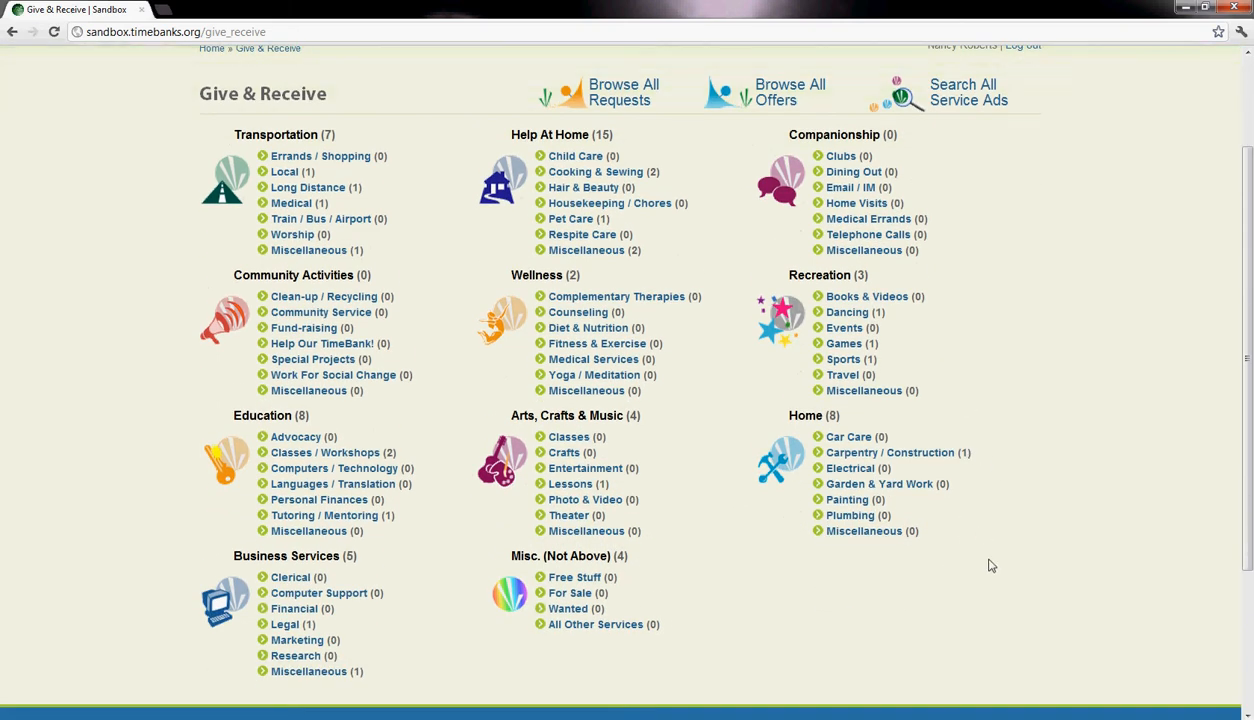
pyautogui.scroll(1, 990, 566)
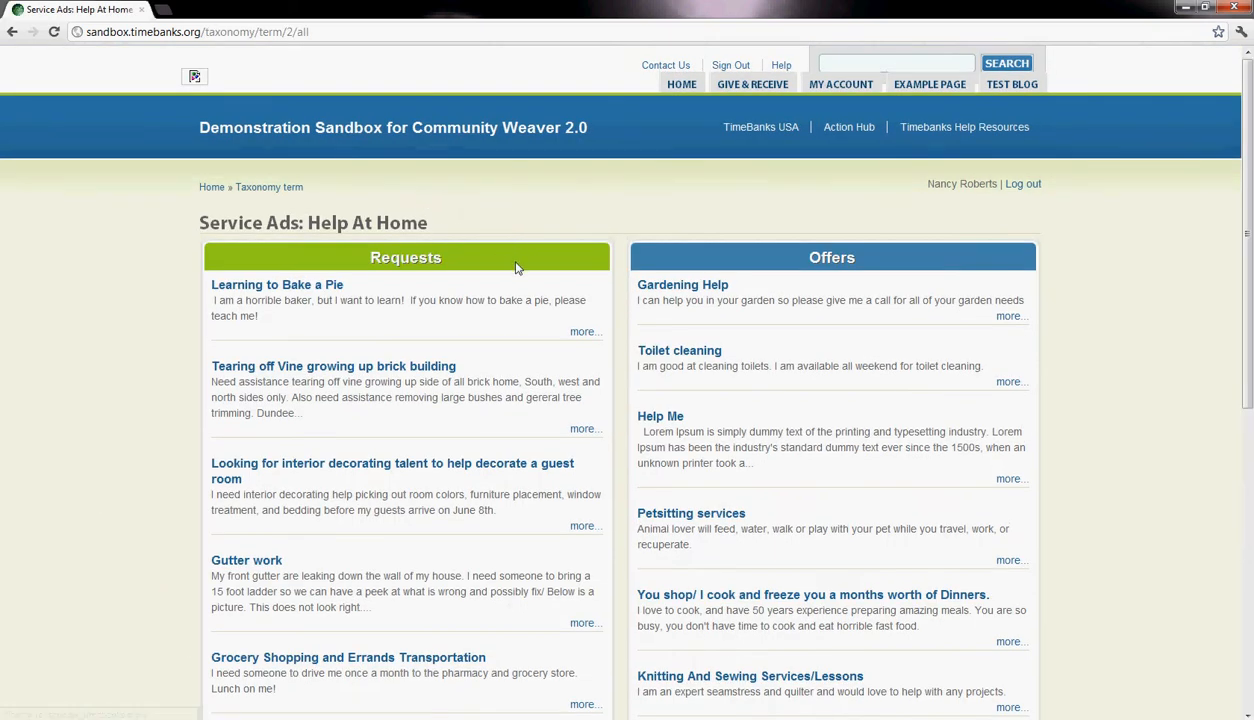
# - Examine the requests and offers listed under the Help At Home service ads
pyautogui.scroll(-2, 510, 266)
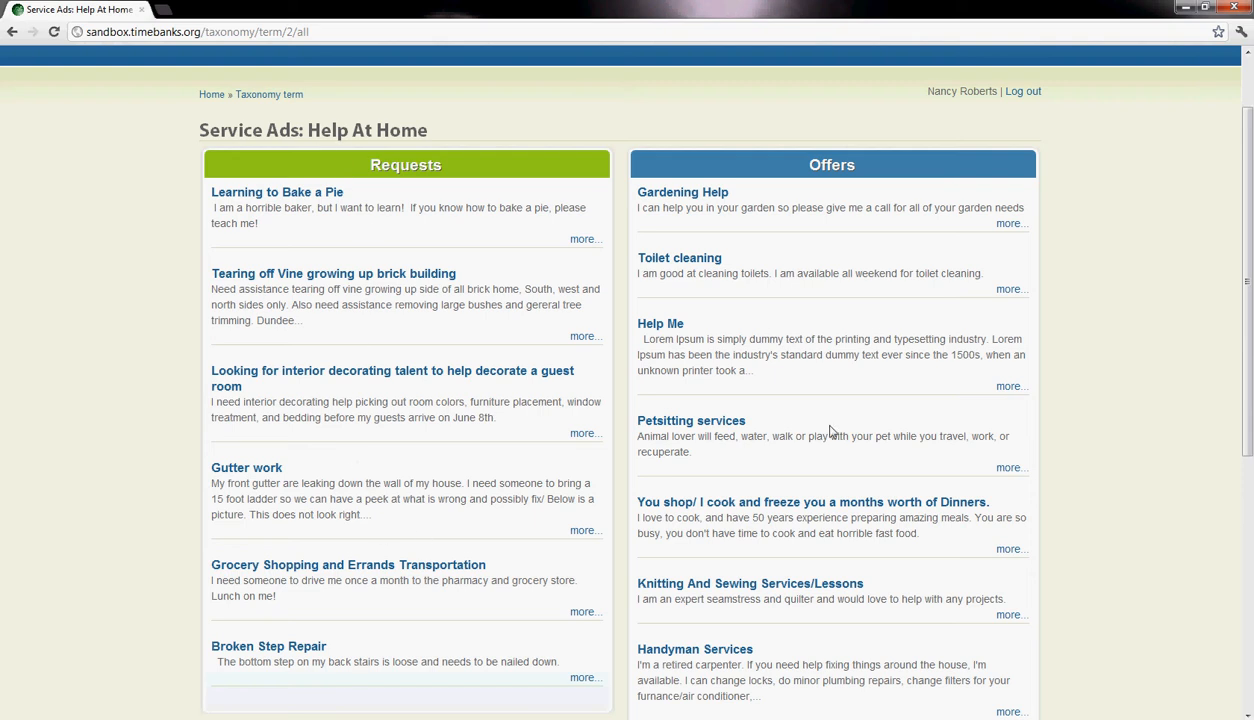
pyautogui.scroll(-2, 838, 345)
pyautogui.scroll(-2, 843, 352)
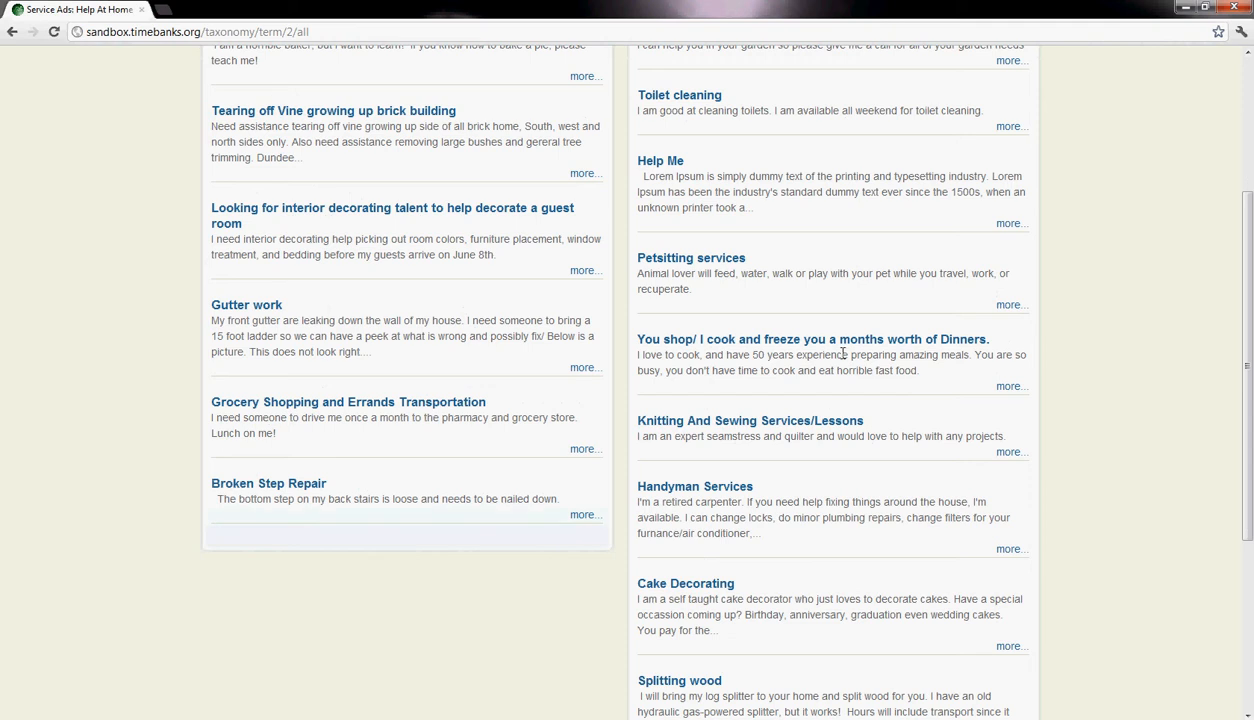
pyautogui.scroll(2, 840, 350)
pyautogui.scroll(-1, 767, 340)
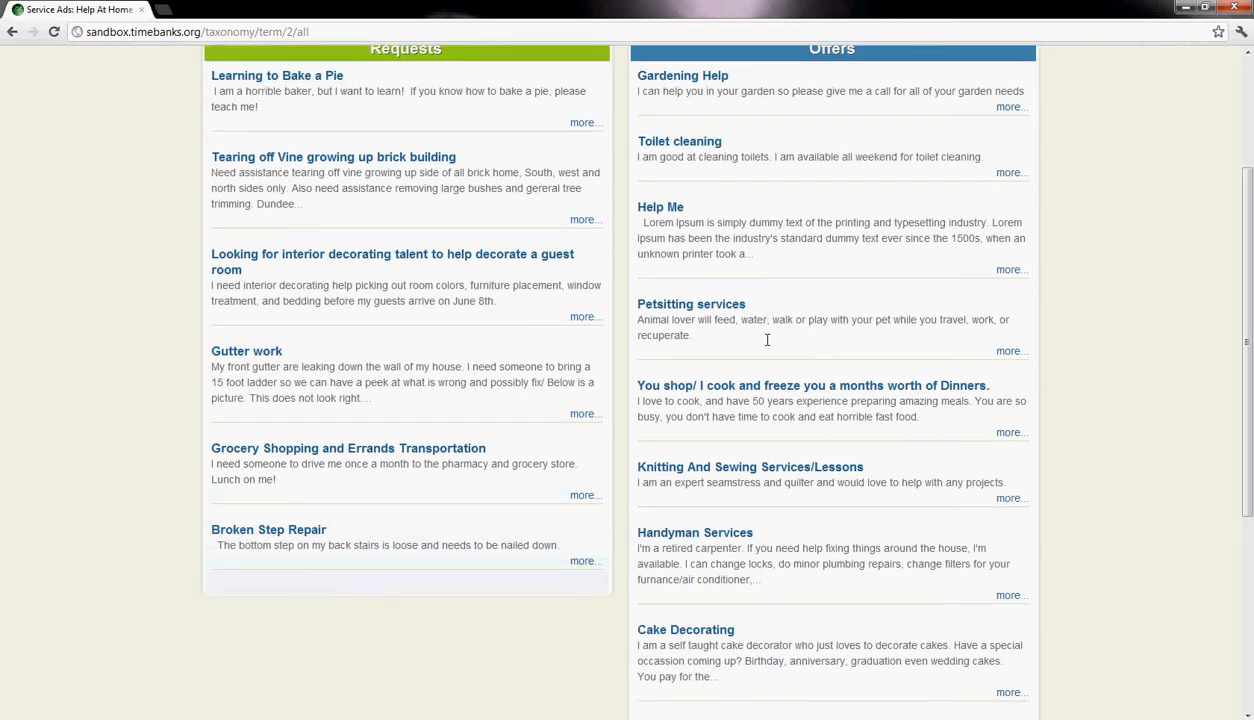
pyautogui.scroll(-1, 762, 360)
pyautogui.scroll(2, 778, 452)
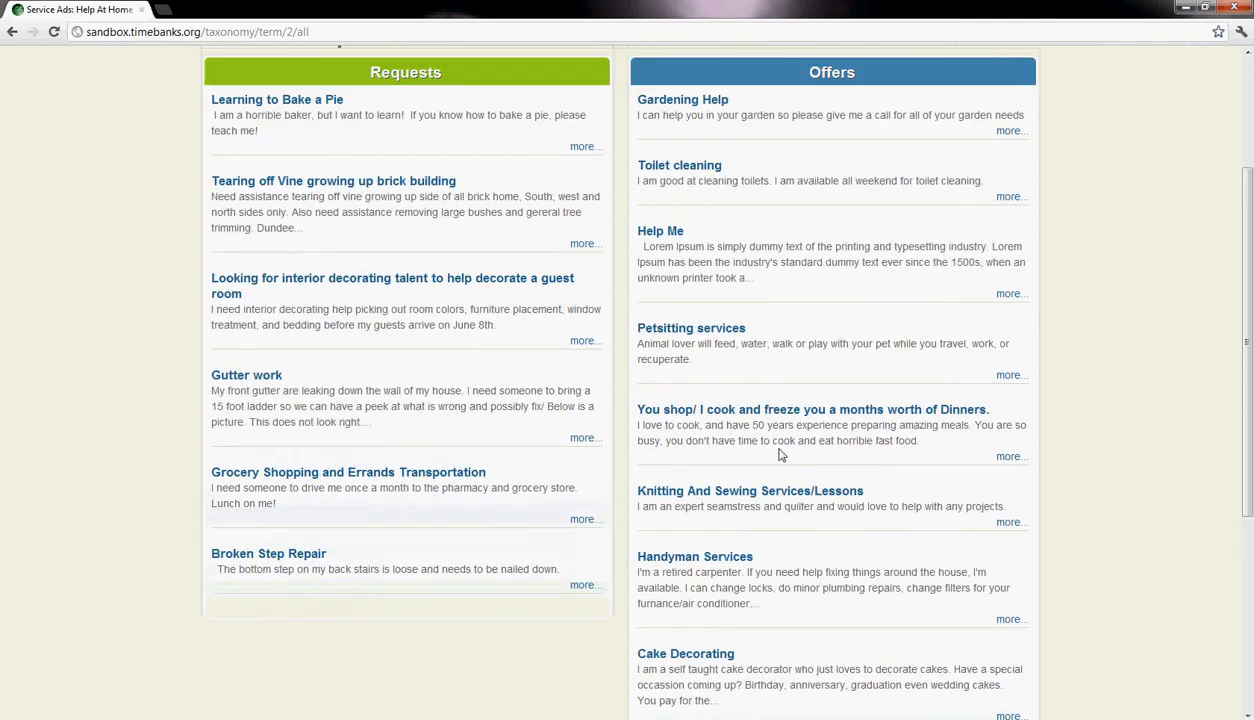
pyautogui.scroll(1, 538, 265)
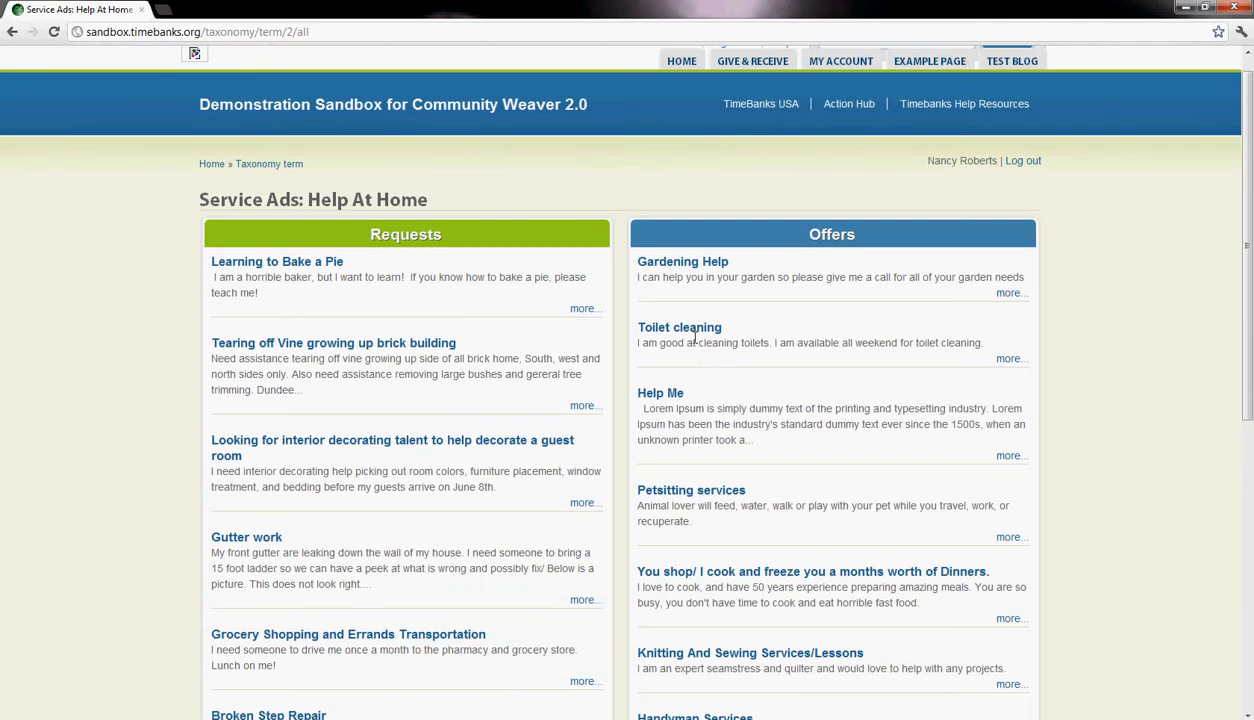
pyautogui.scroll(-3, 395, 400)
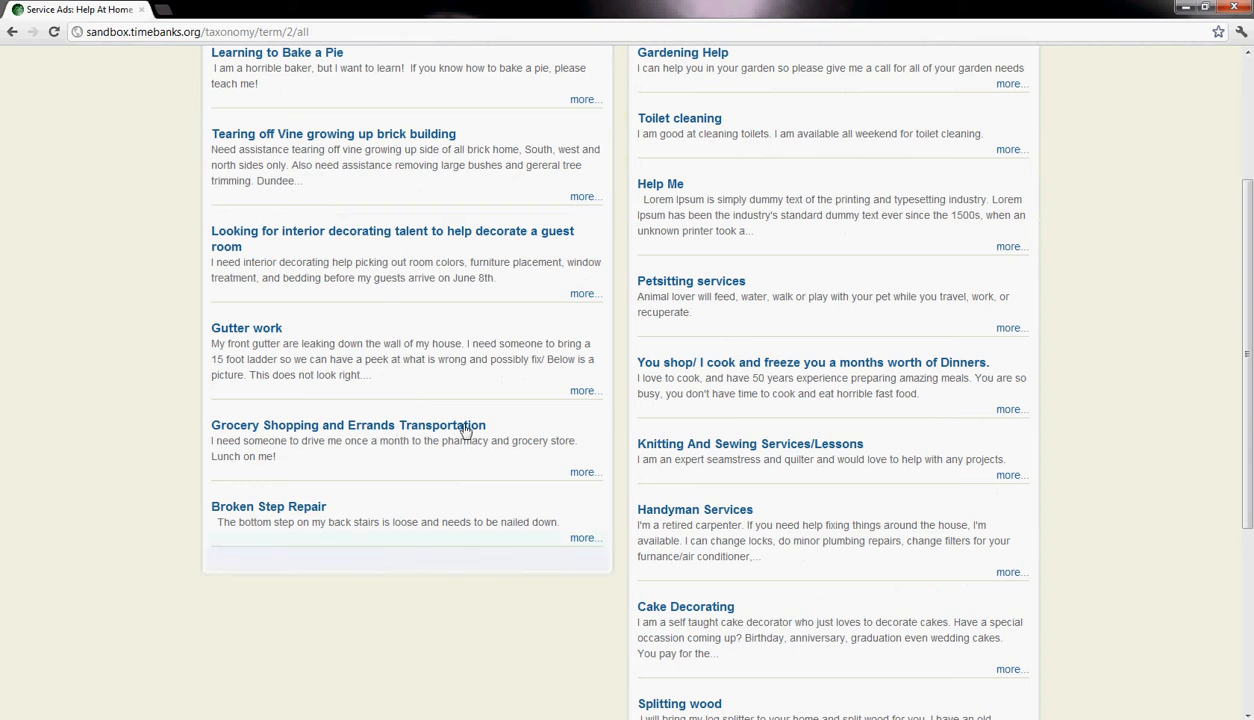
pyautogui.scroll(2, 636, 414)
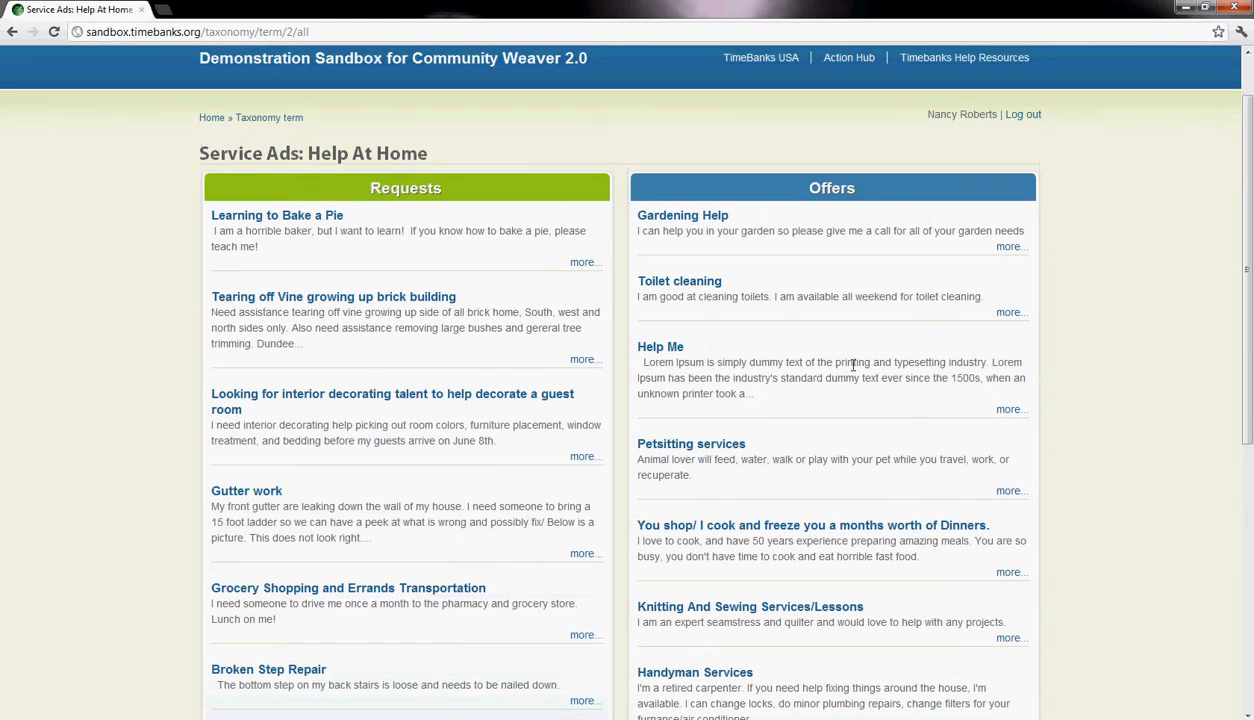
pyautogui.scroll(2, 838, 356)
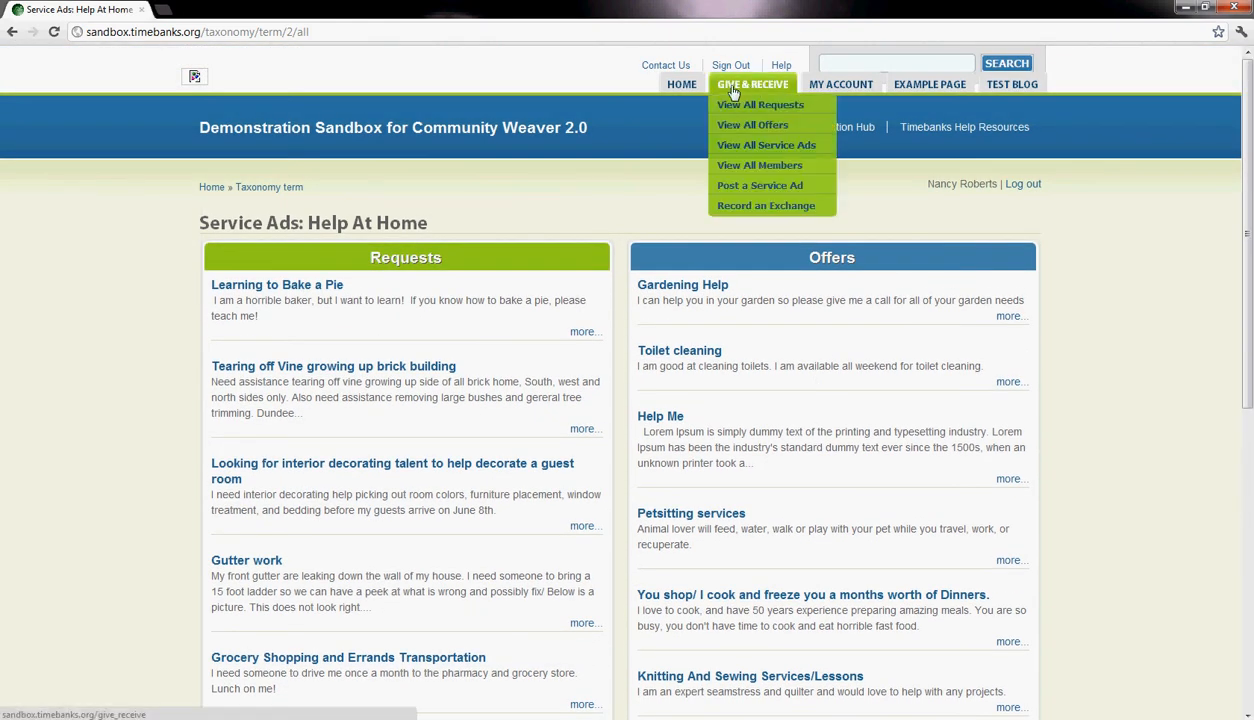
# - Return to the Give & Receive directory and browse all current requests across the categories
pyautogui.click(743, 90)
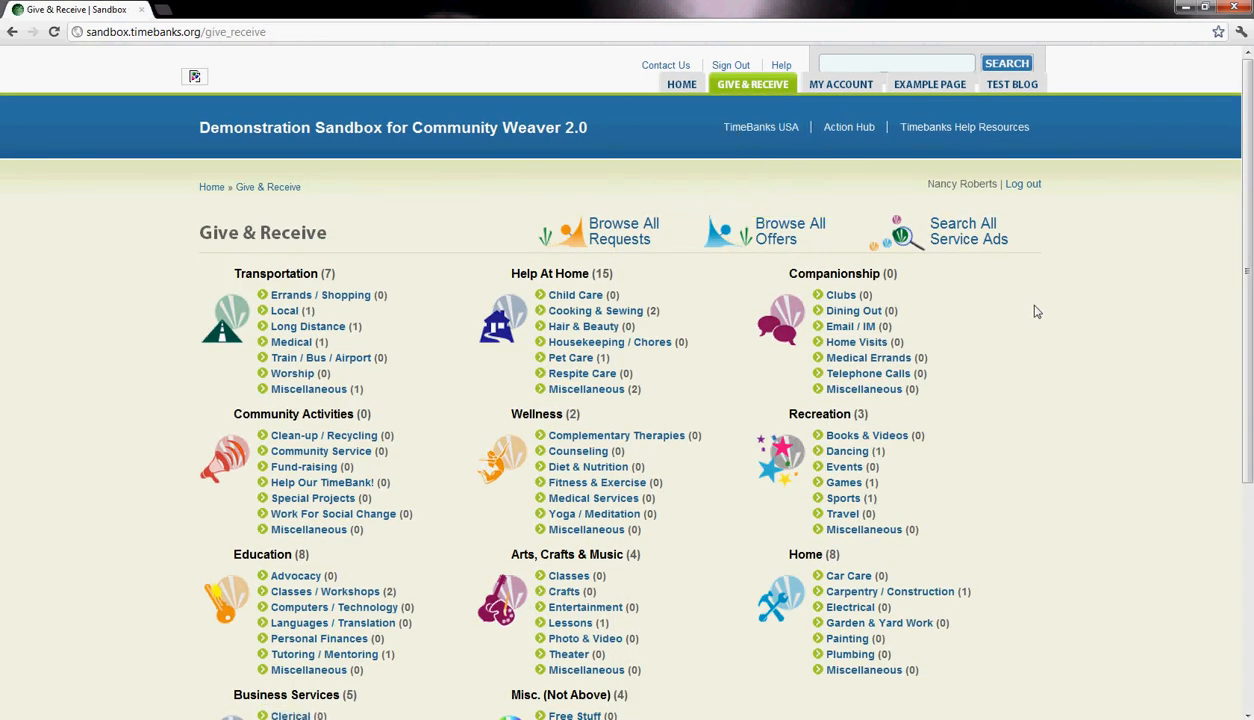
pyautogui.click(618, 238)
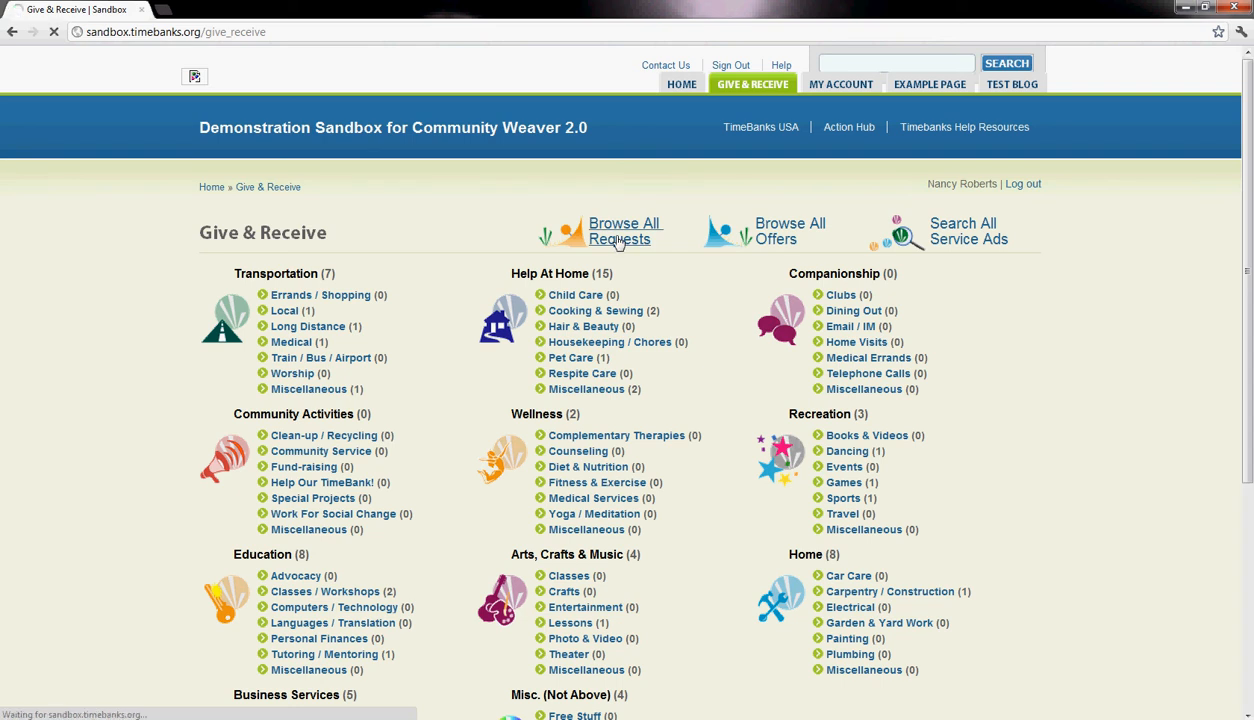
pyautogui.scroll(-5, 618, 241)
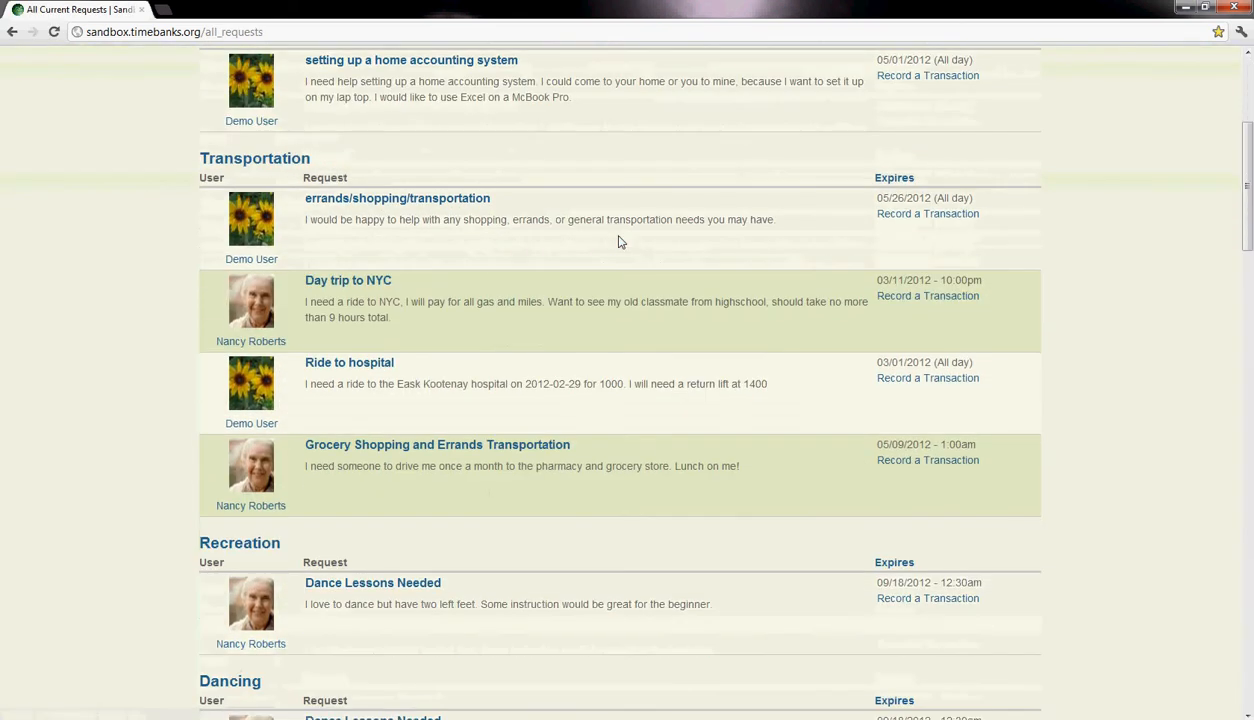
pyautogui.scroll(-10, 618, 241)
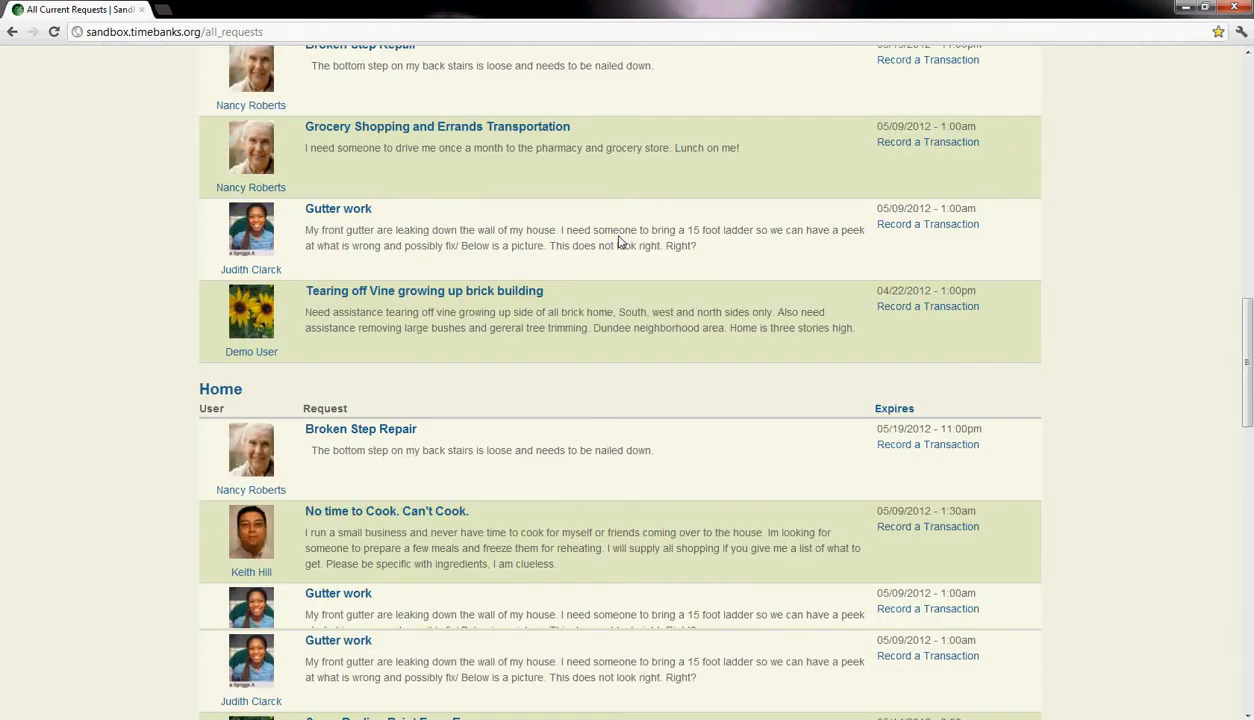
pyautogui.scroll(-10, 618, 243)
pyautogui.scroll(4, 620, 248)
pyautogui.scroll(10, 620, 248)
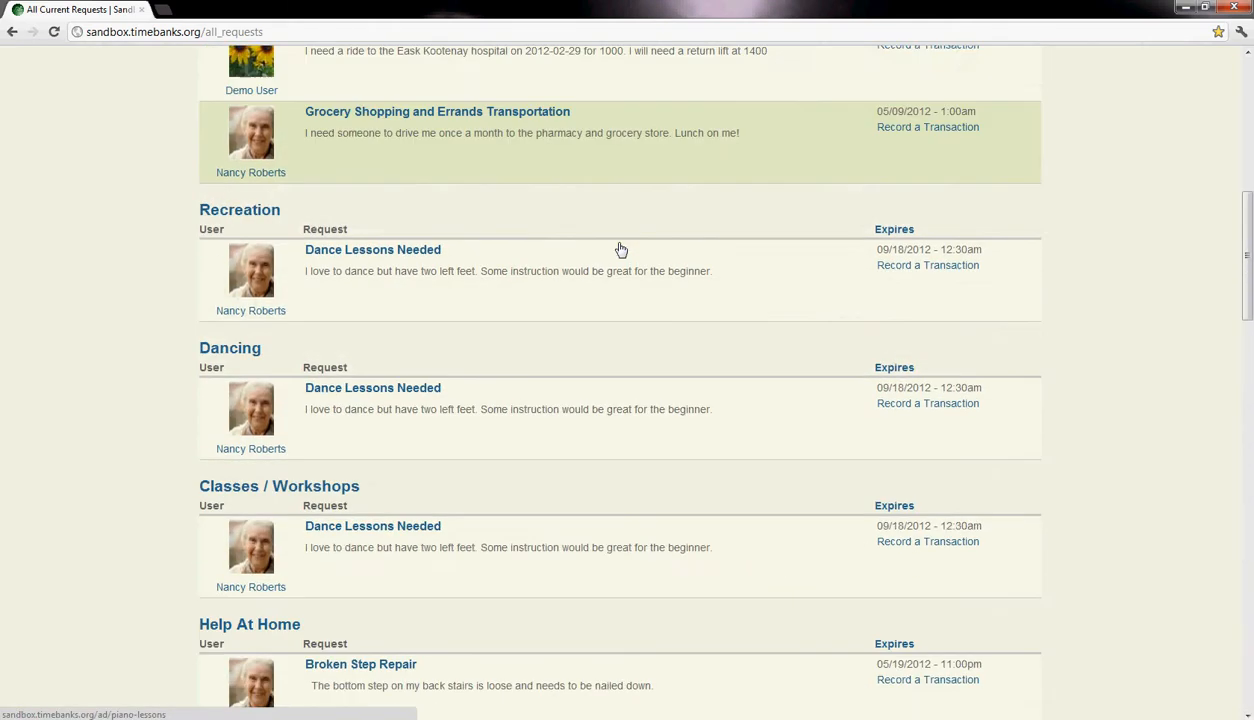
pyautogui.scroll(5, 620, 248)
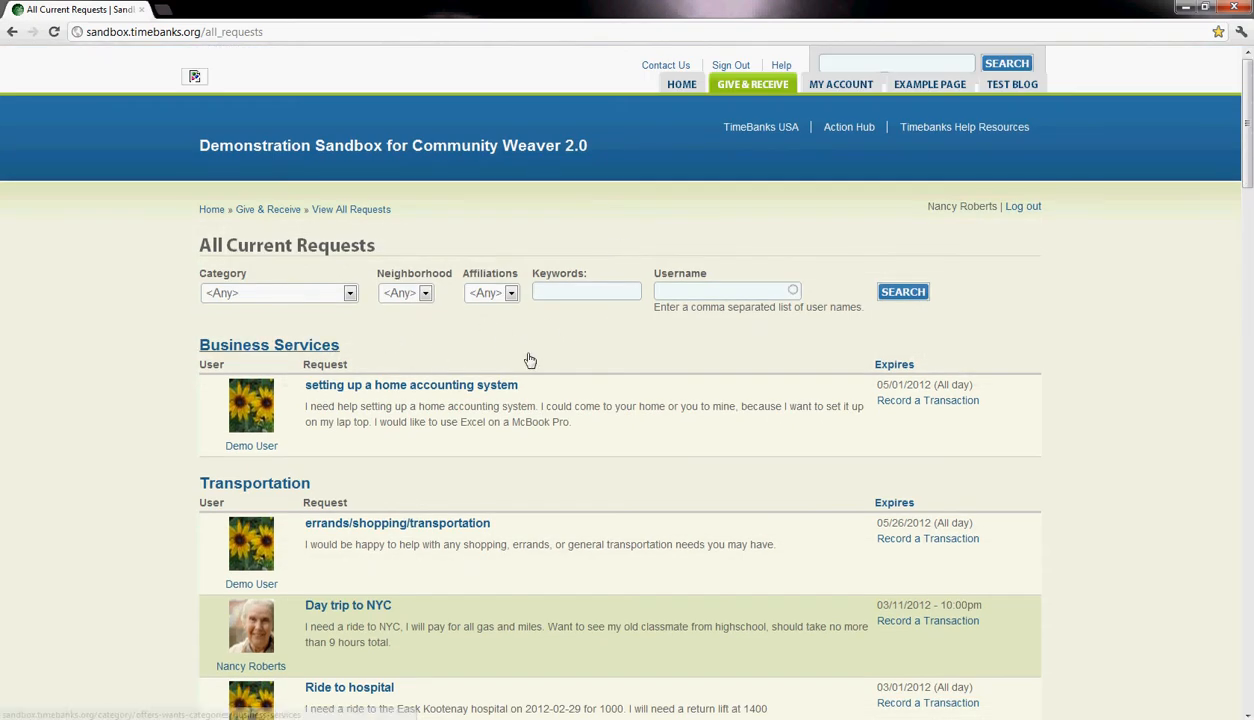
# - Review the choices of the Category filter without picking one and look through the requests grouped by category
pyautogui.click(349, 293)
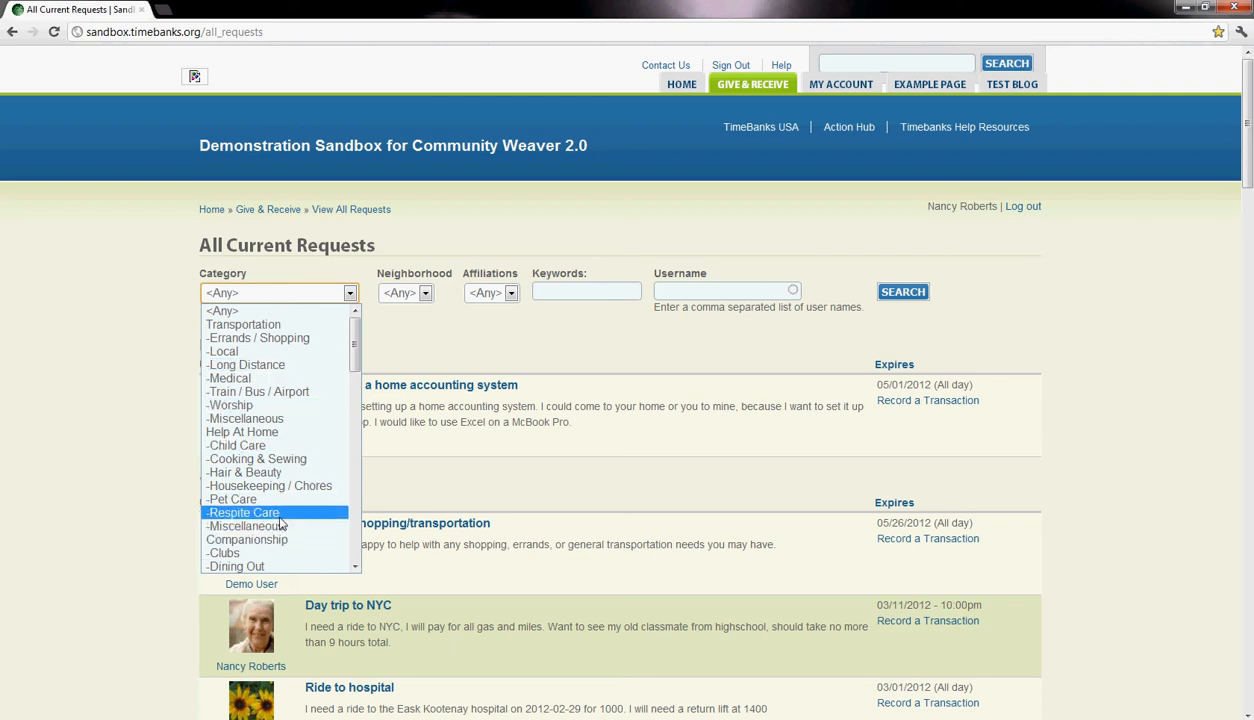
pyautogui.scroll(-5, 297, 395)
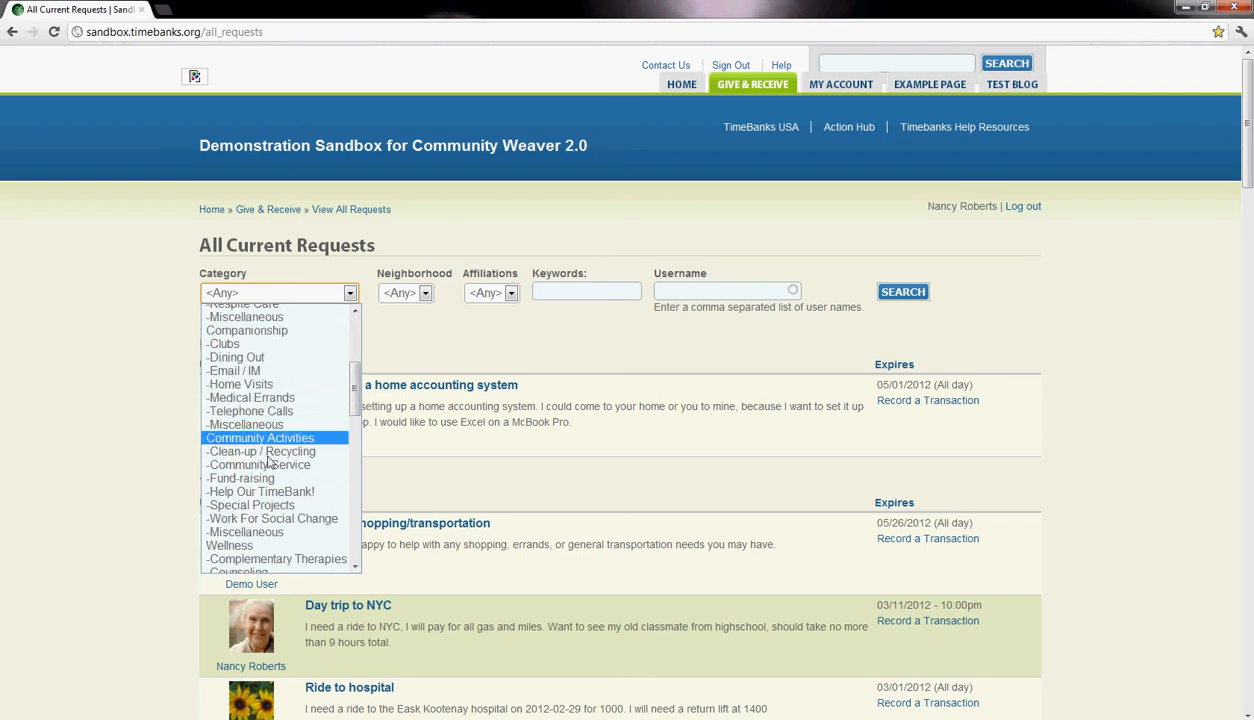
pyautogui.click(160, 350)
pyautogui.scroll(-10, 174, 392)
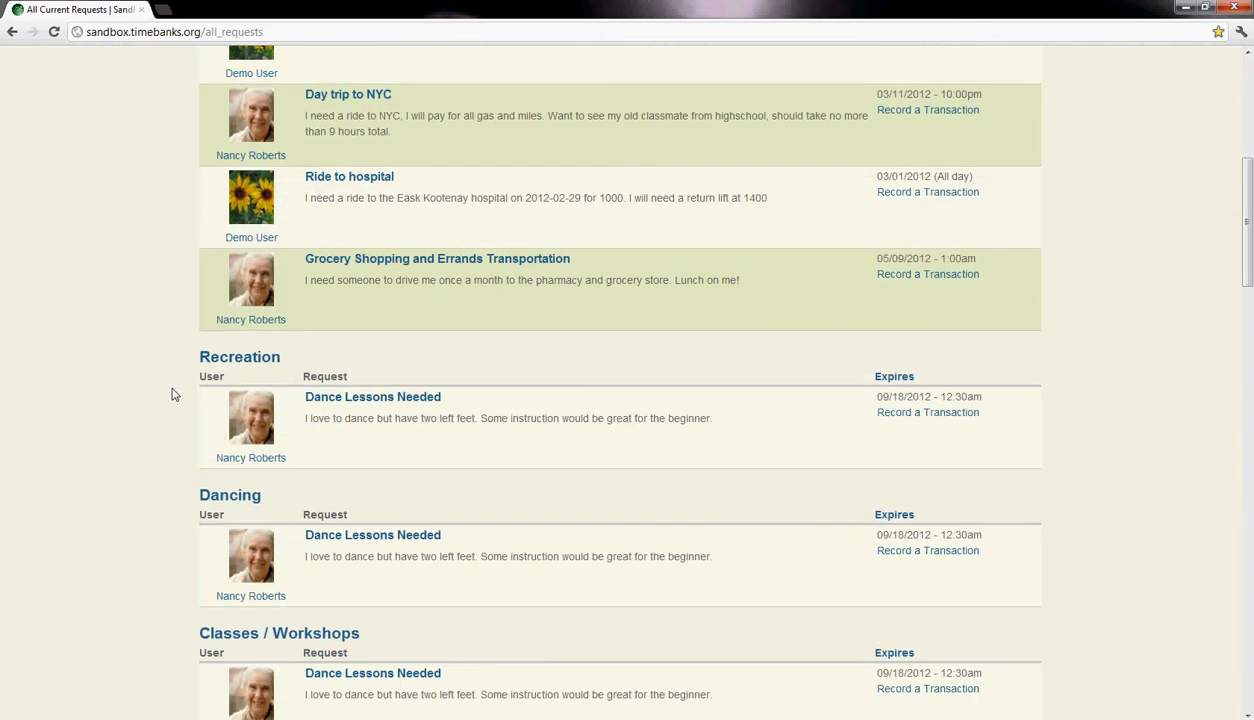
pyautogui.scroll(-9, 174, 488)
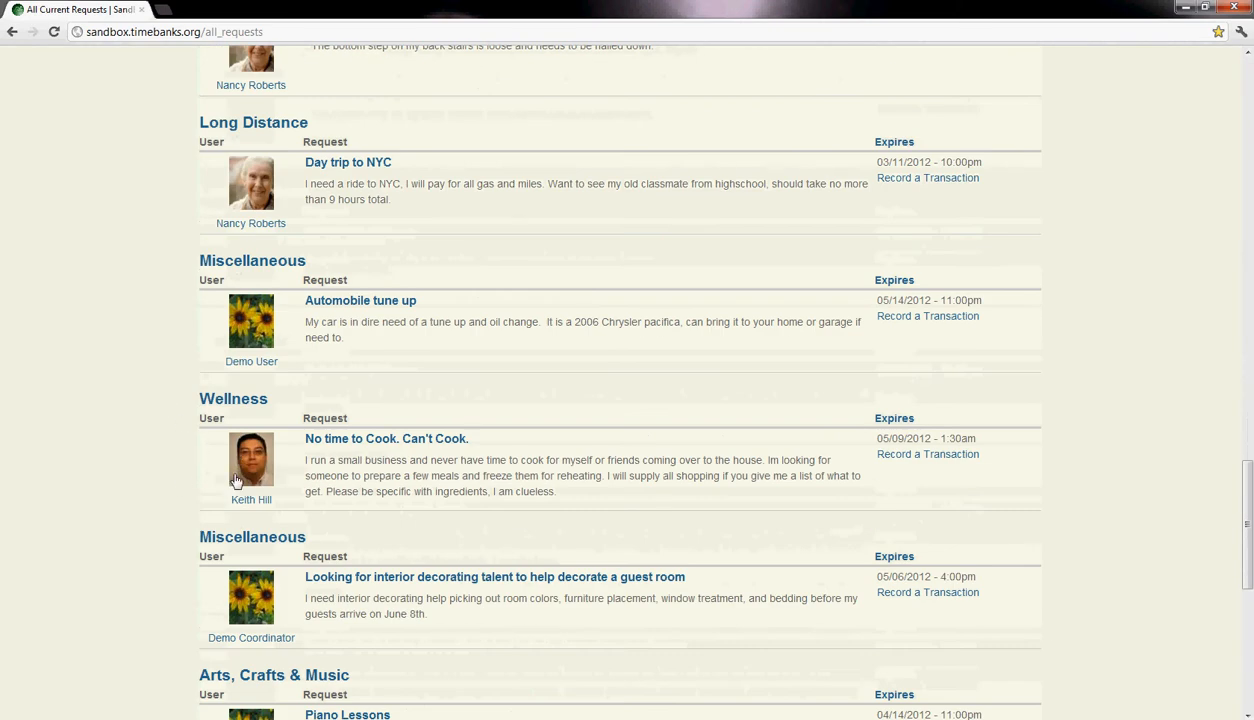
pyautogui.scroll(20, 238, 455)
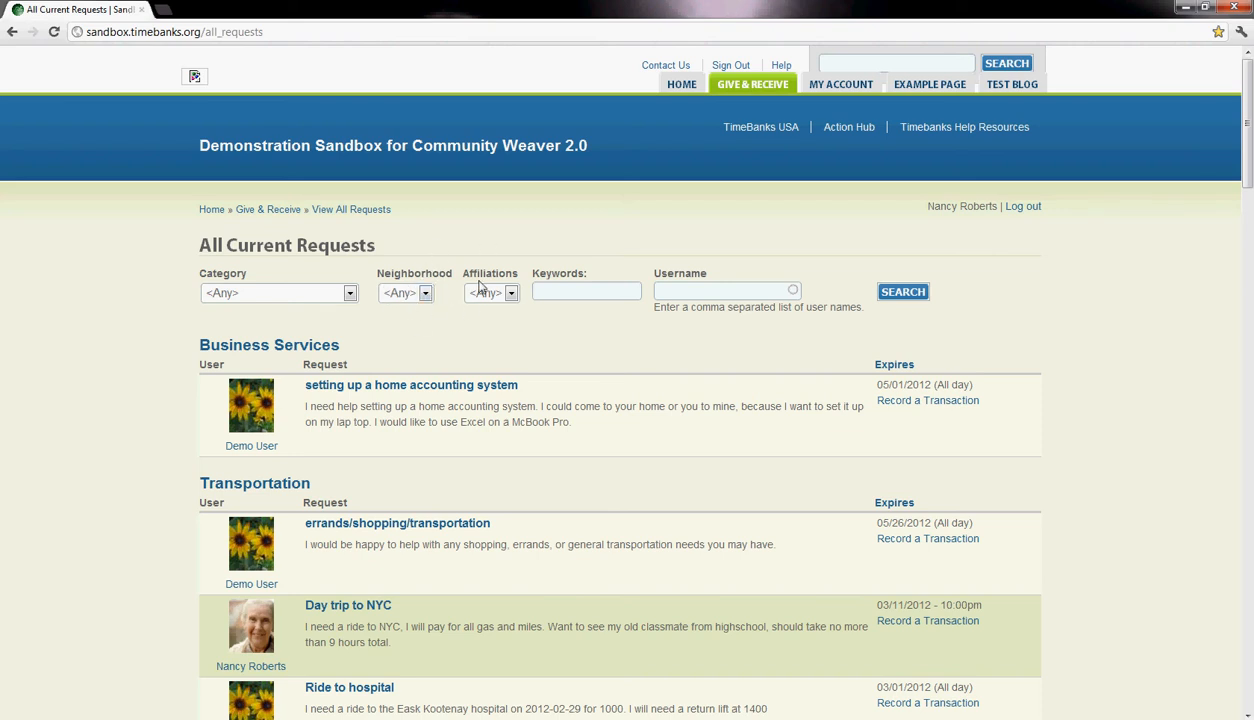
# - Activate the Keywords filter for the current requests and look over the entries it would search
pyautogui.click(550, 291)
pyautogui.scroll(-3, 582, 386)
pyautogui.scroll(3, 588, 395)
pyautogui.scroll(-5, 574, 327)
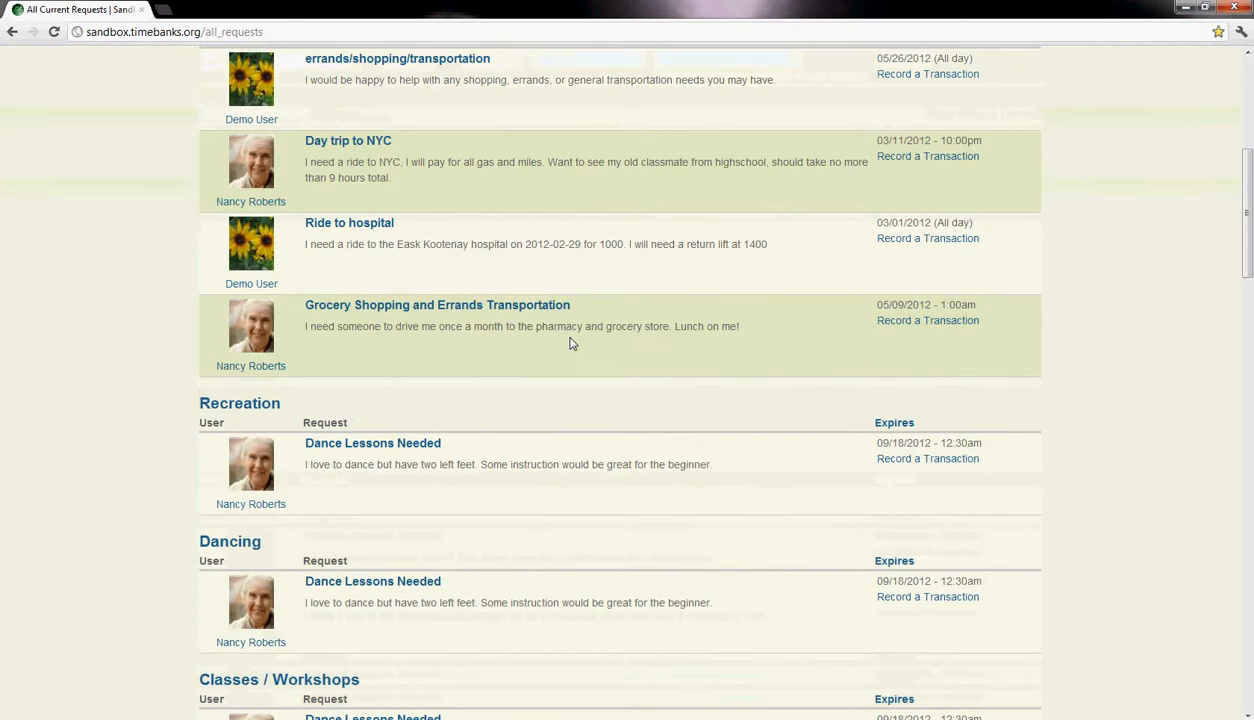
pyautogui.scroll(5, 570, 343)
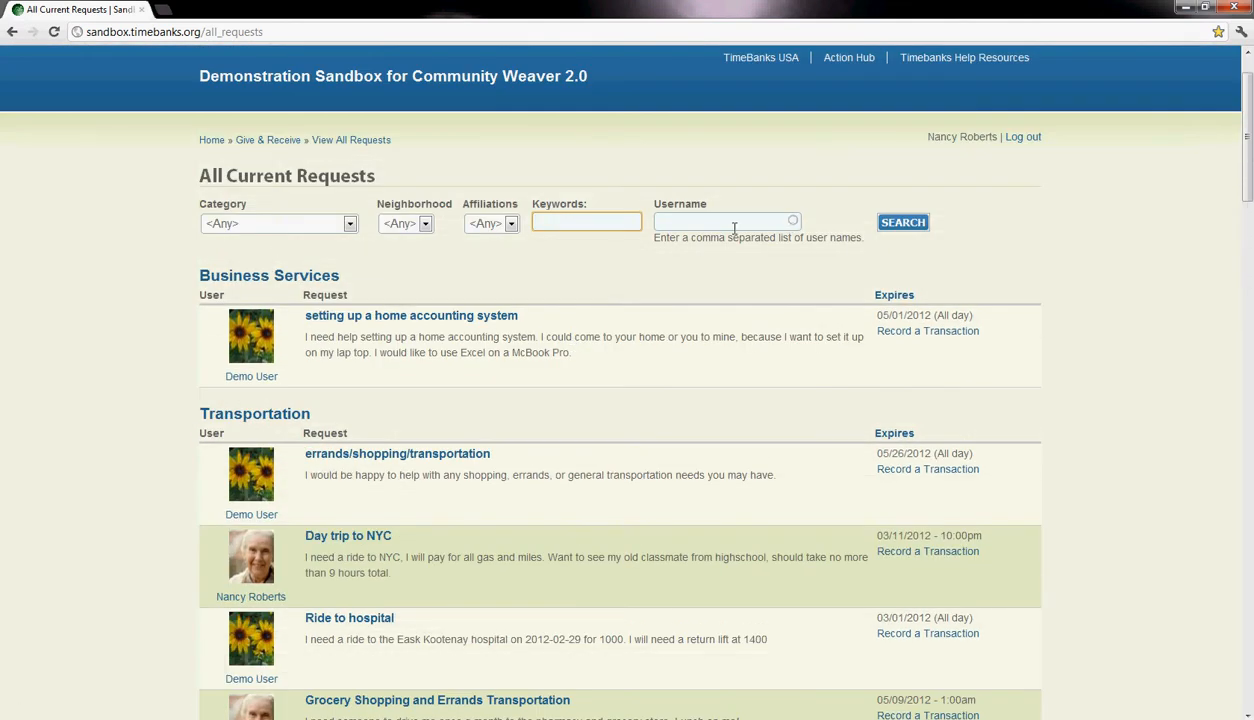
pyautogui.scroll(-12, 670, 378)
pyautogui.scroll(10, 669, 375)
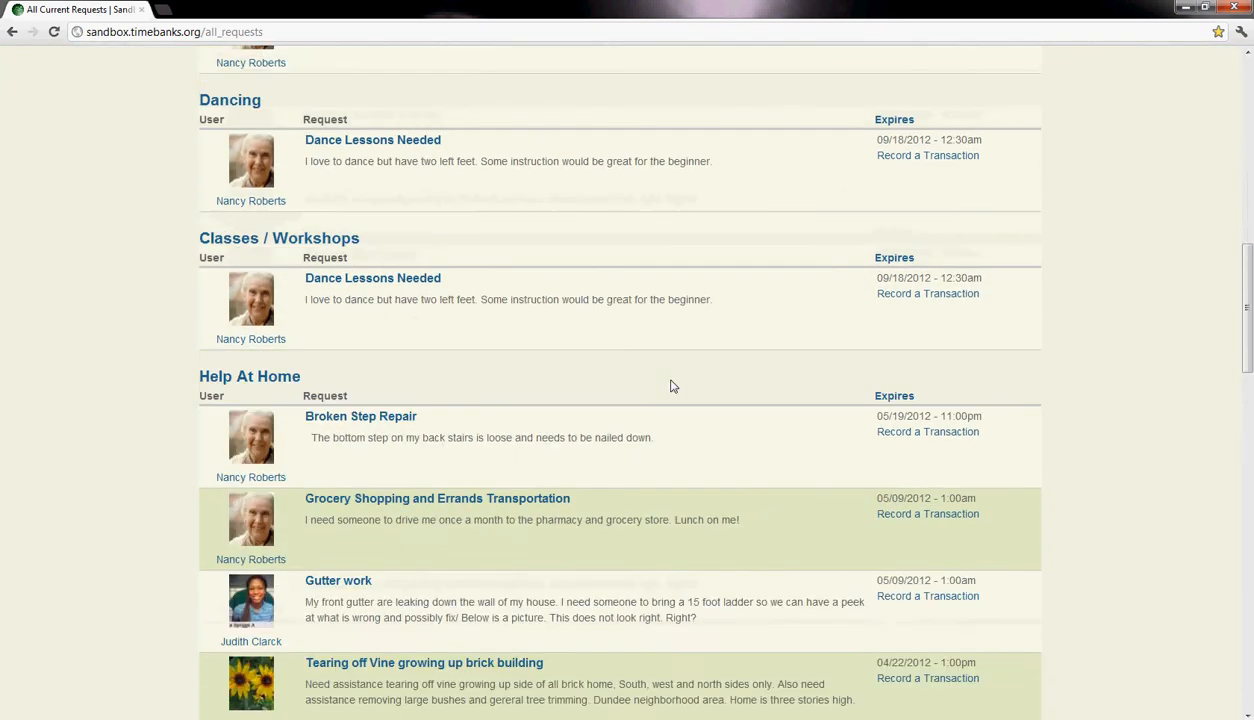
pyautogui.scroll(3, 674, 387)
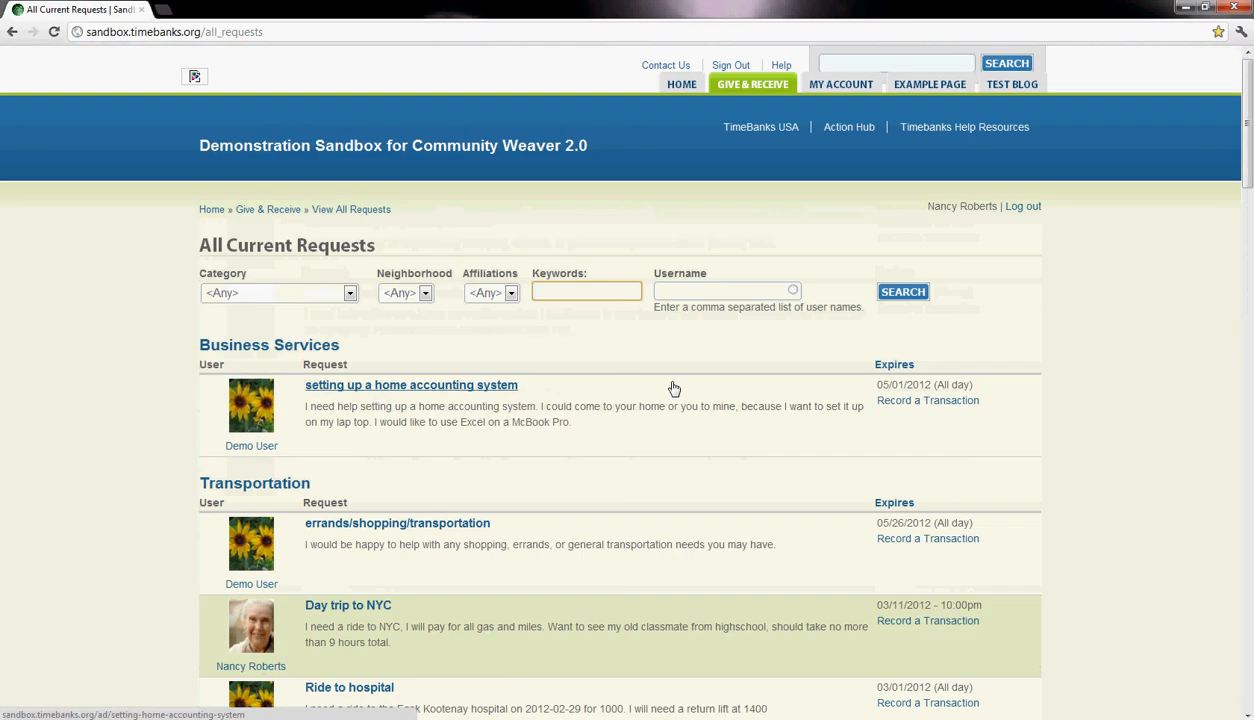
# - Activate the Username filter for the current requests and check which members posted the listed entries
pyautogui.click(667, 290)
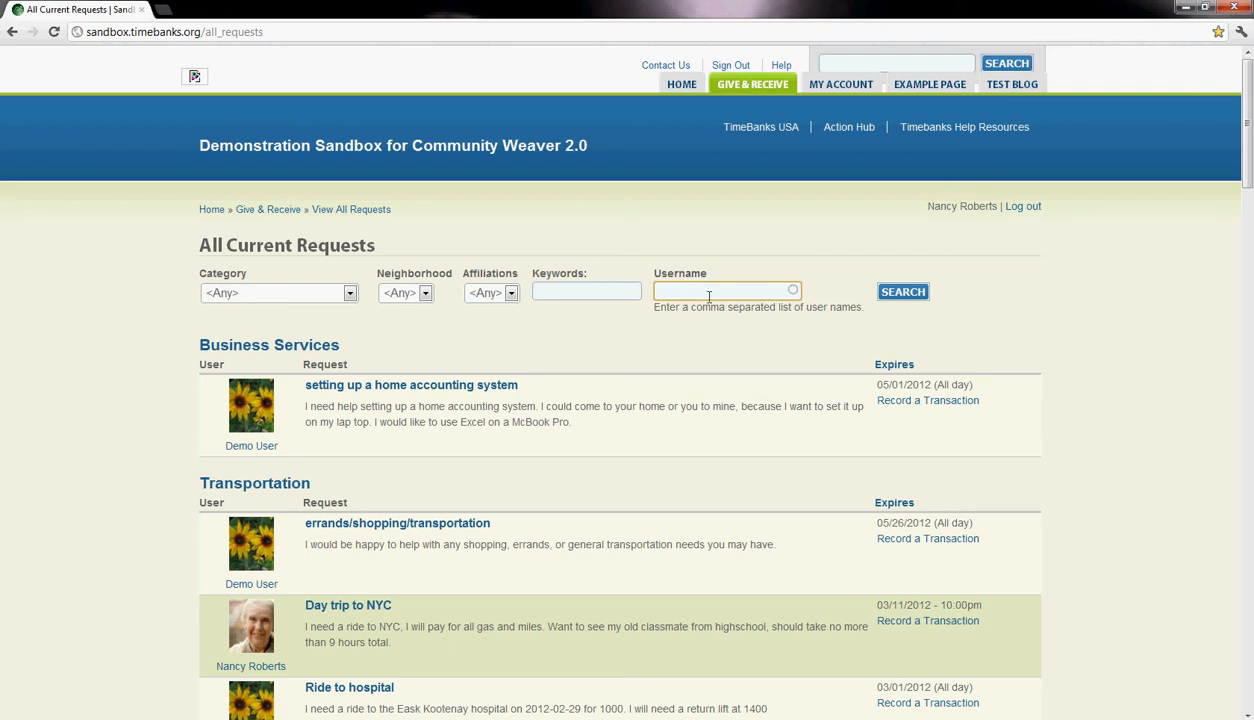
pyautogui.scroll(-6, 742, 367)
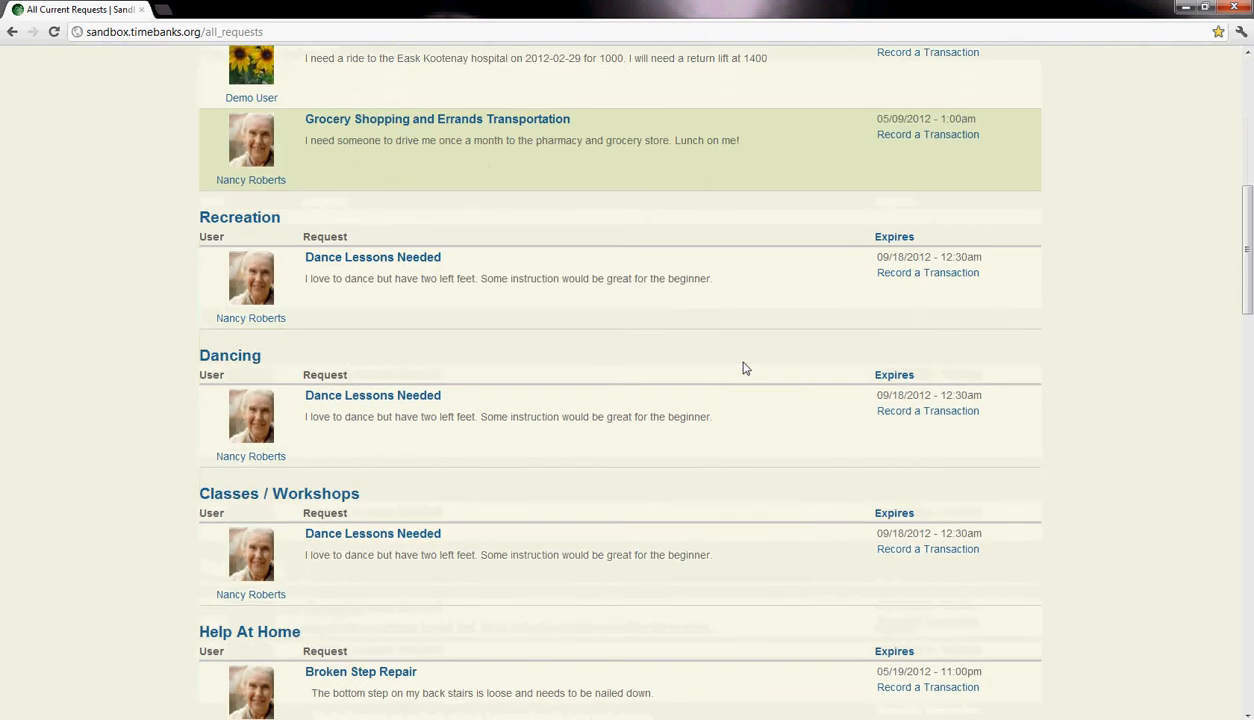
pyautogui.scroll(-4, 742, 368)
pyautogui.scroll(-2, 743, 369)
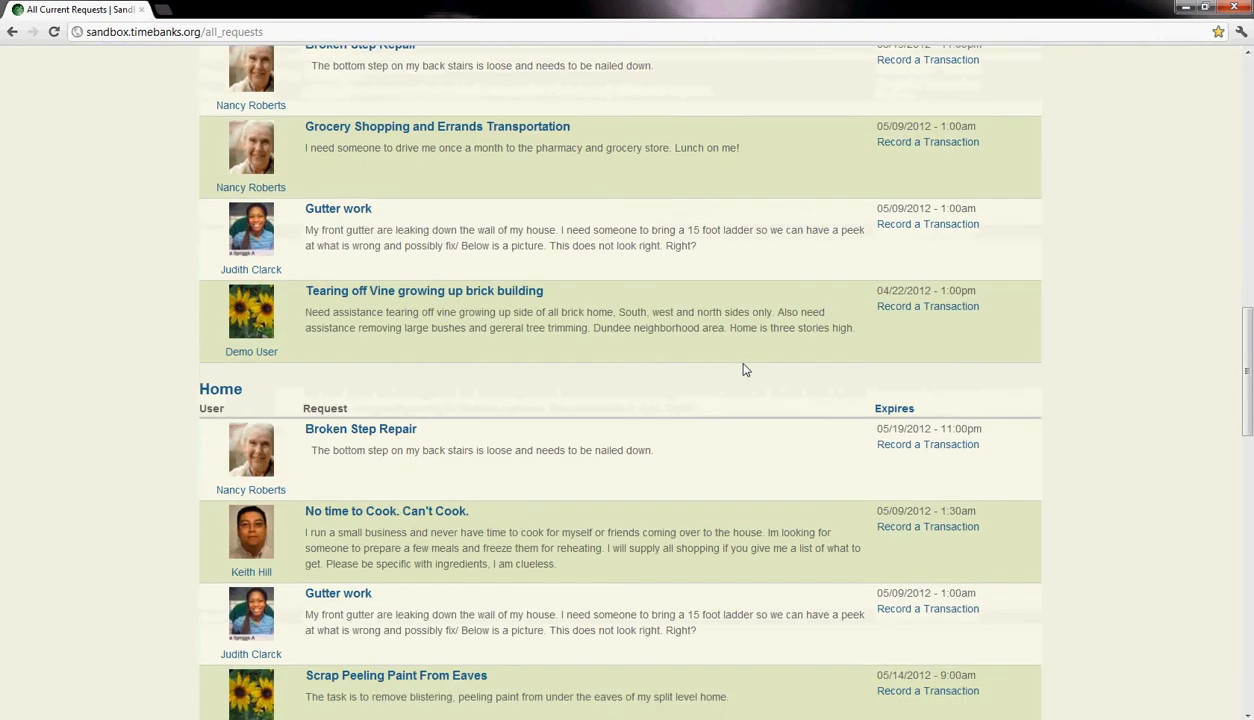
pyautogui.scroll(-5, 743, 369)
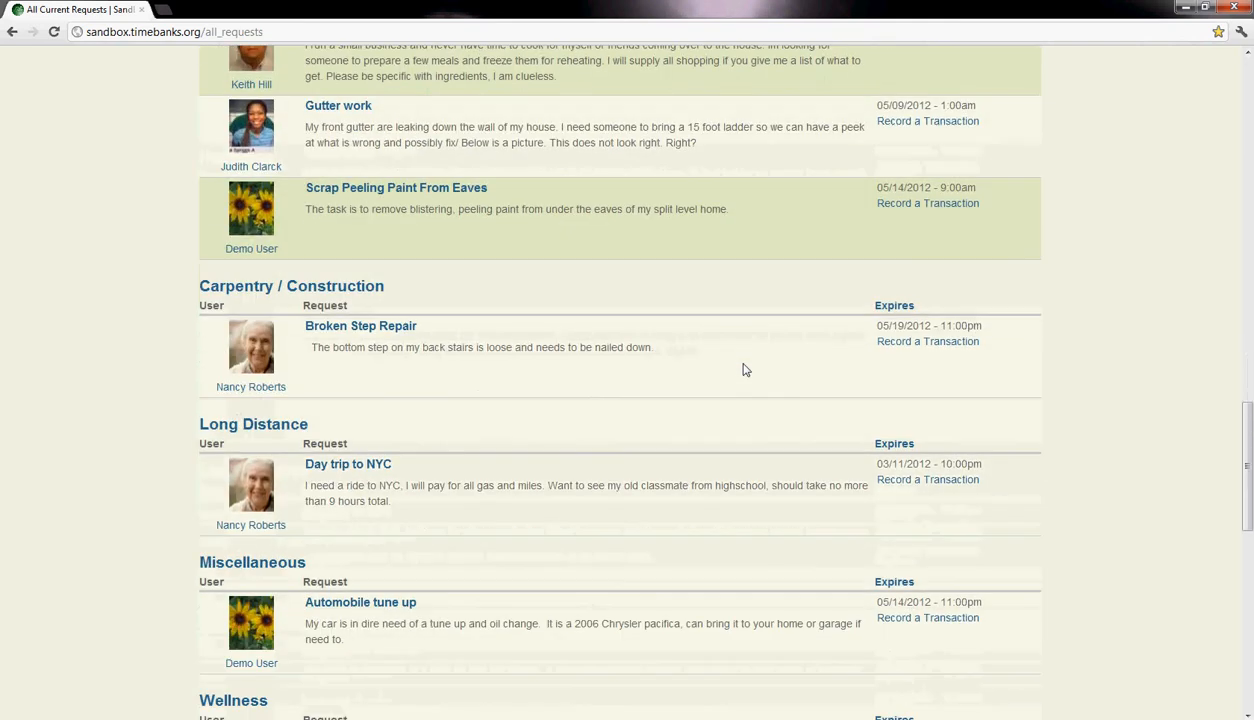
pyautogui.scroll(17, 743, 369)
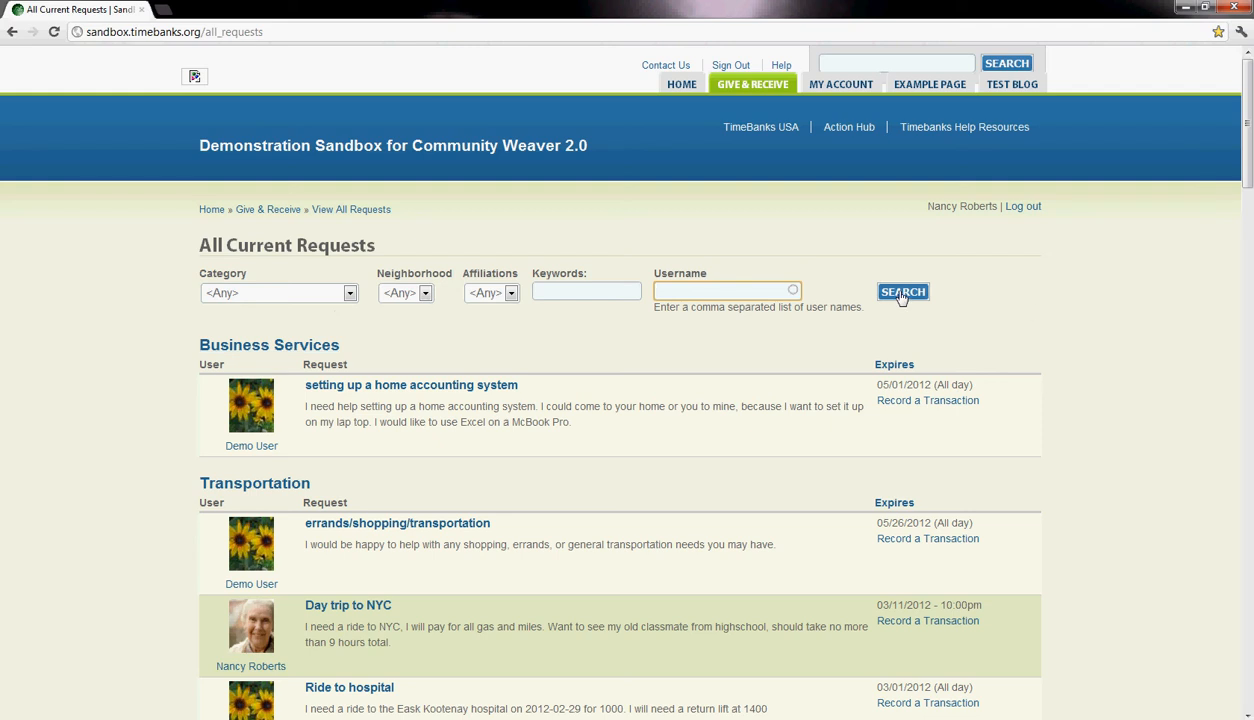
pyautogui.scroll(-2, 694, 454)
pyautogui.scroll(2, 683, 462)
# - Go back to the Give & Receive directory, then view all service ads with offers and requests combined
pyautogui.moveTo(748, 84)
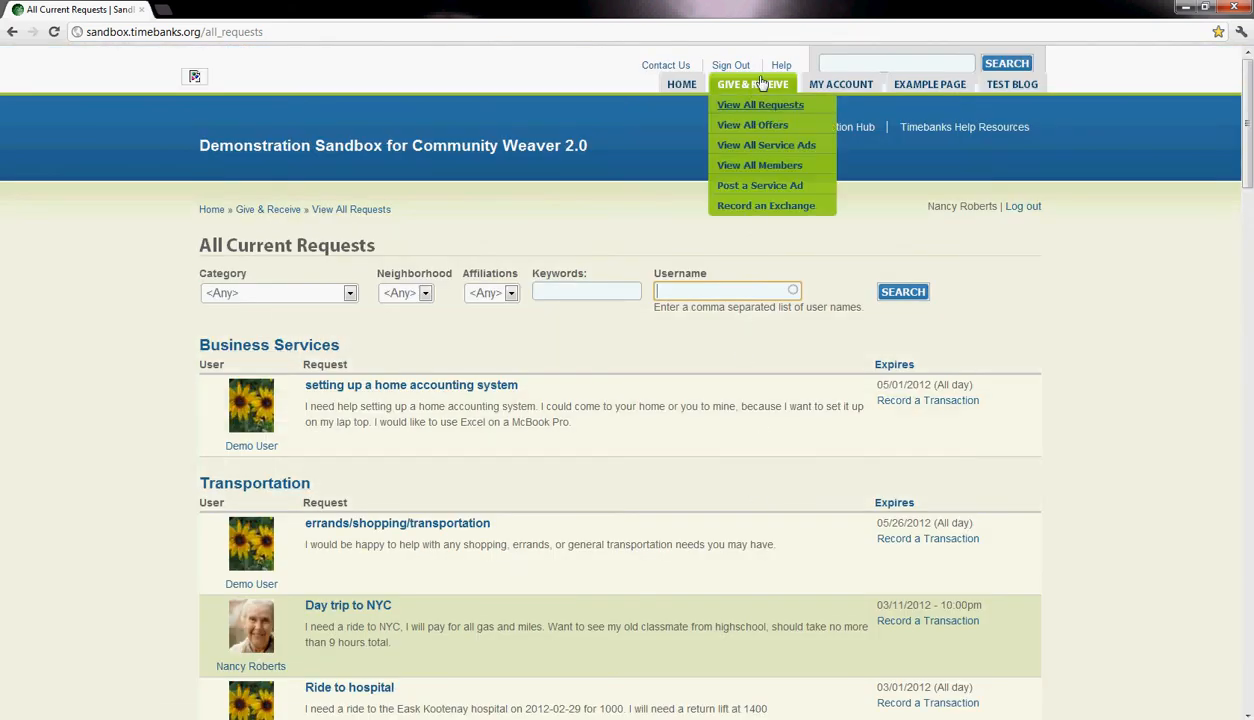
pyautogui.click(752, 89)
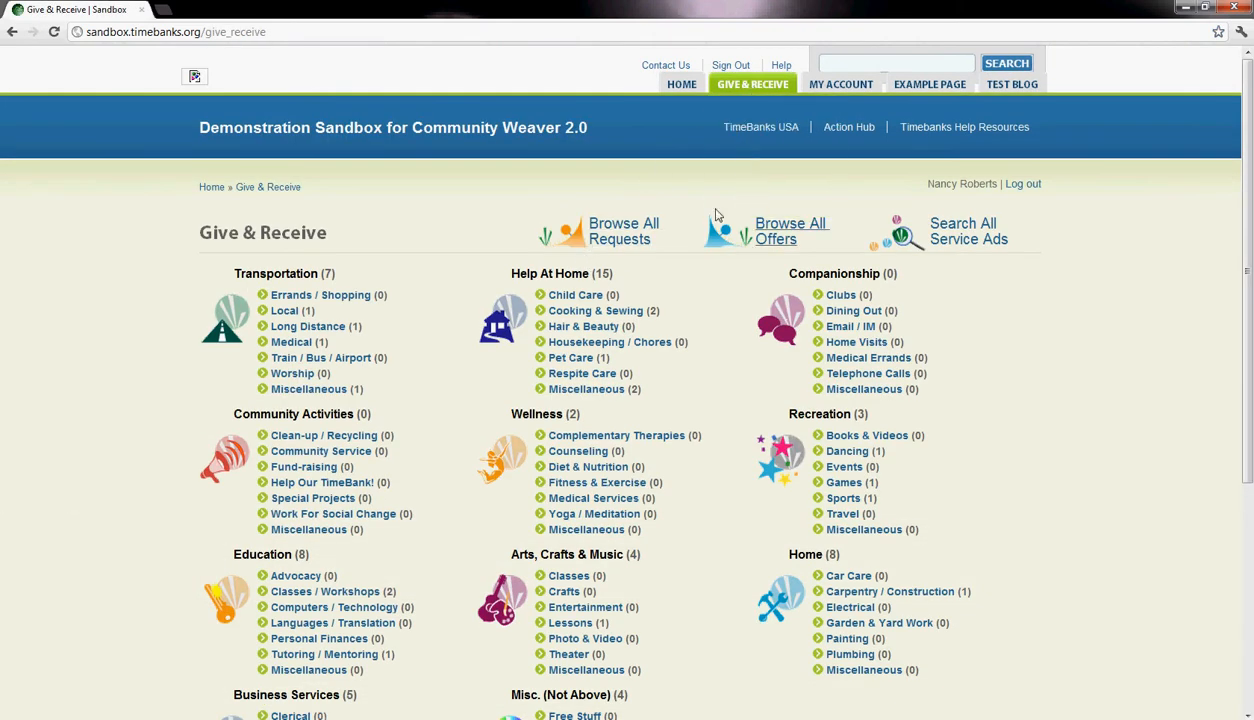
pyautogui.moveTo(758, 88)
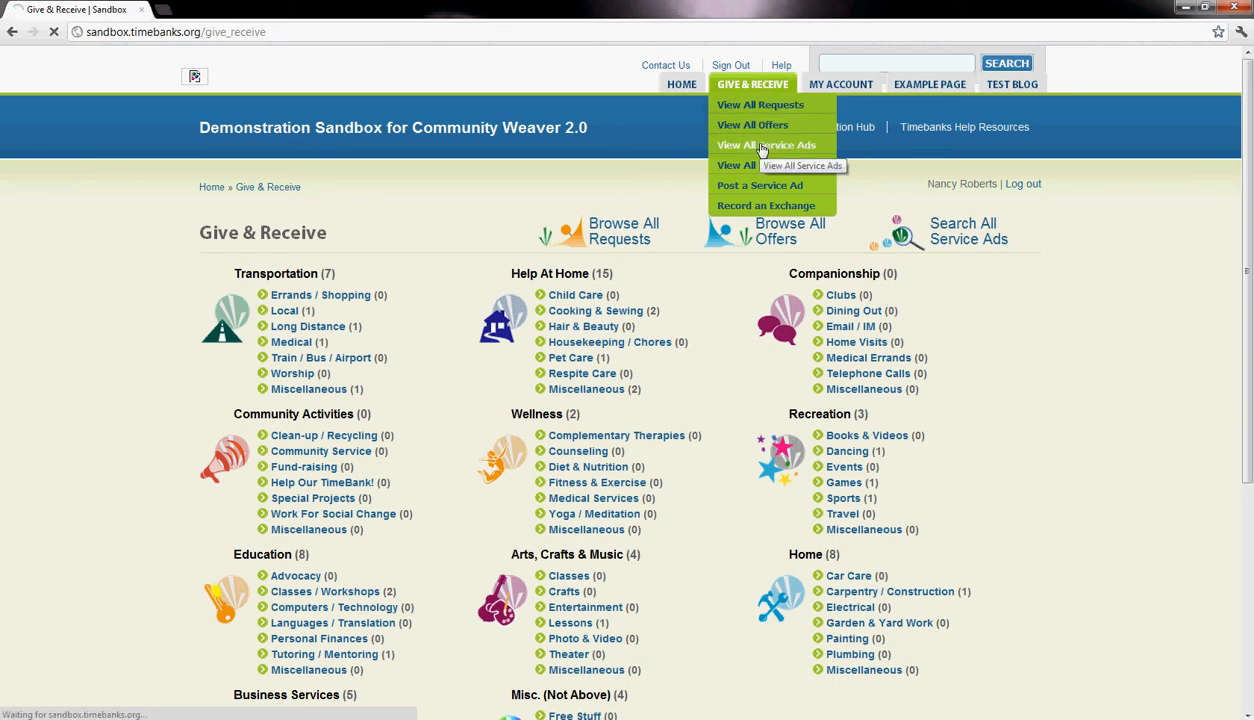
pyautogui.scroll(-2, 811, 312)
pyautogui.scroll(-10, 811, 312)
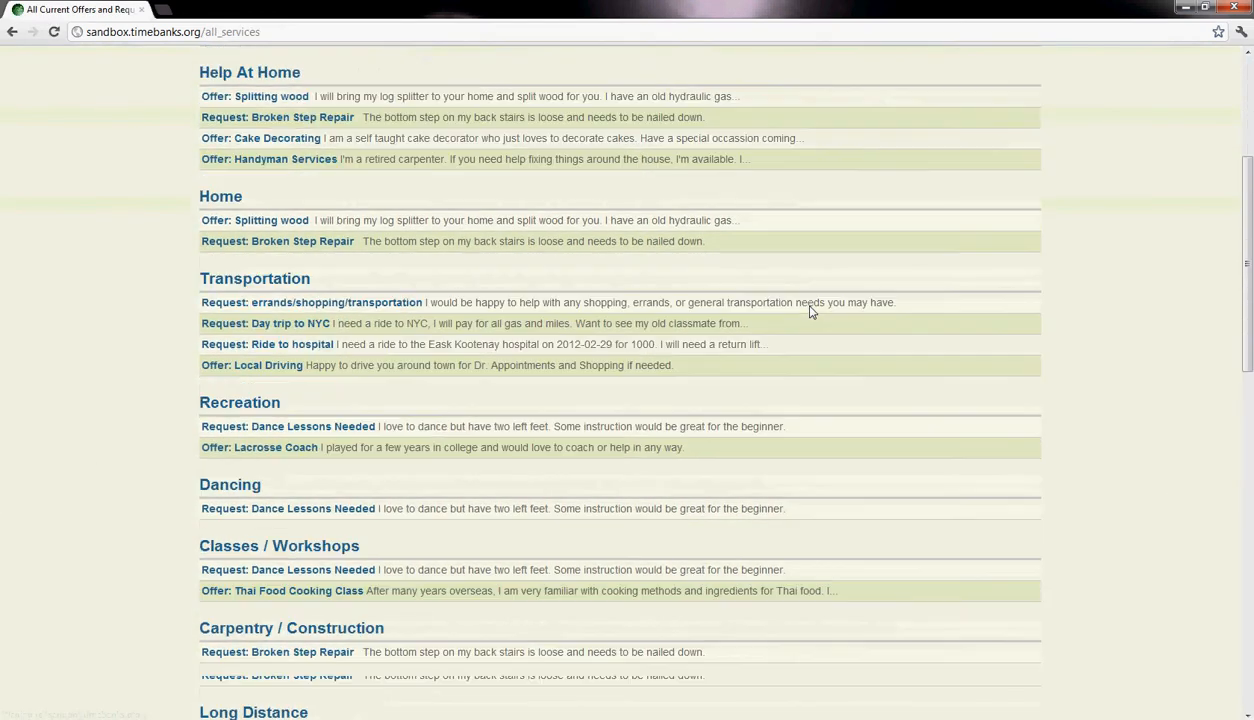
# - Look through the combined offers and requests, then open the Splitting wood offer under Help At Home
pyautogui.scroll(10, 811, 312)
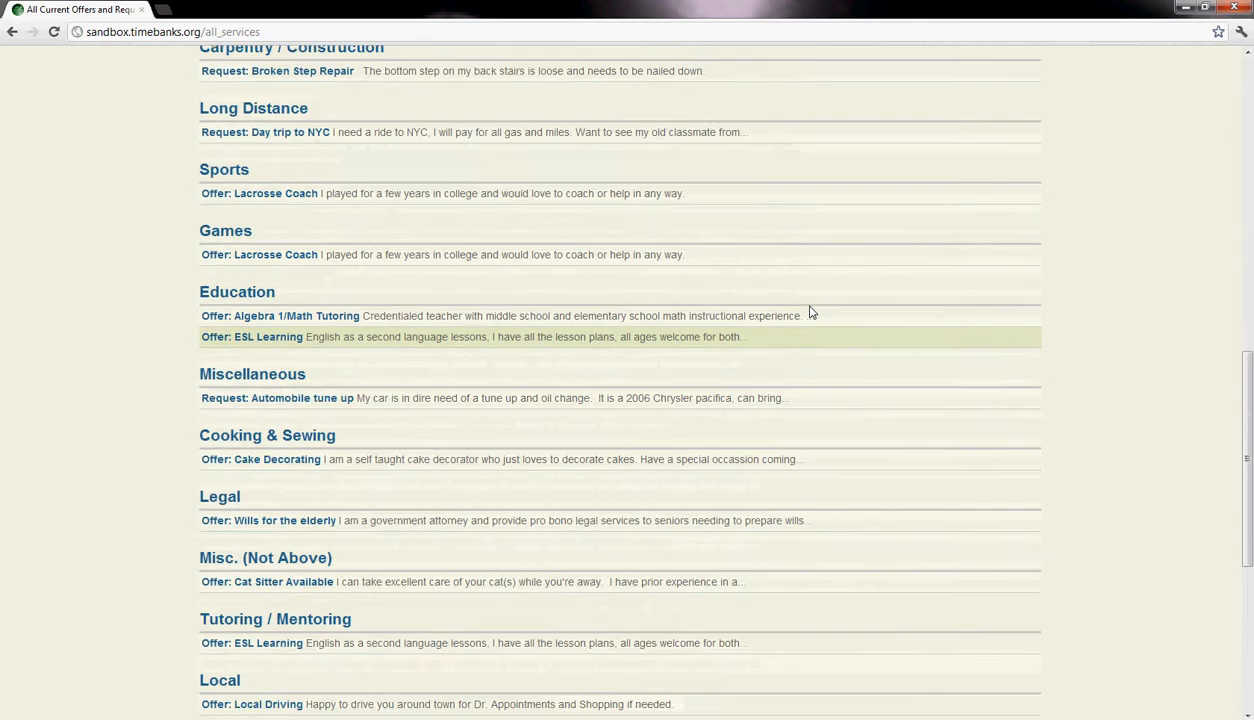
pyautogui.scroll(3, 547, 391)
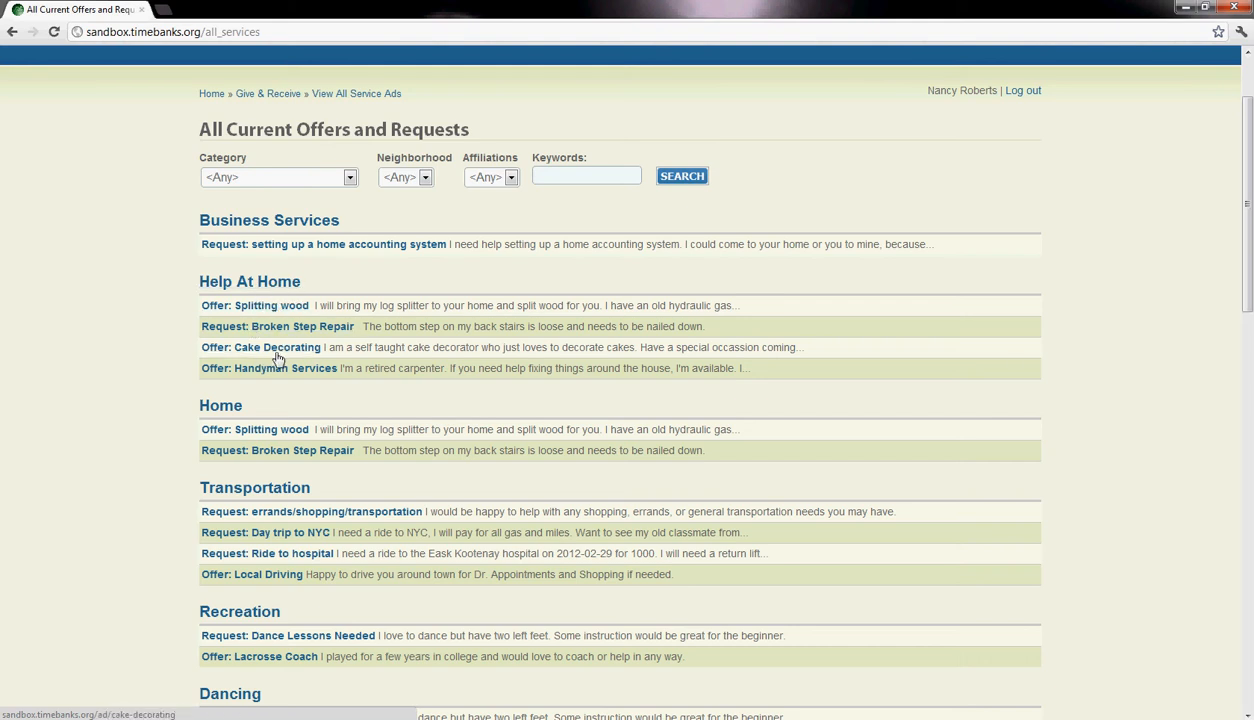
pyautogui.scroll(-2, 234, 365)
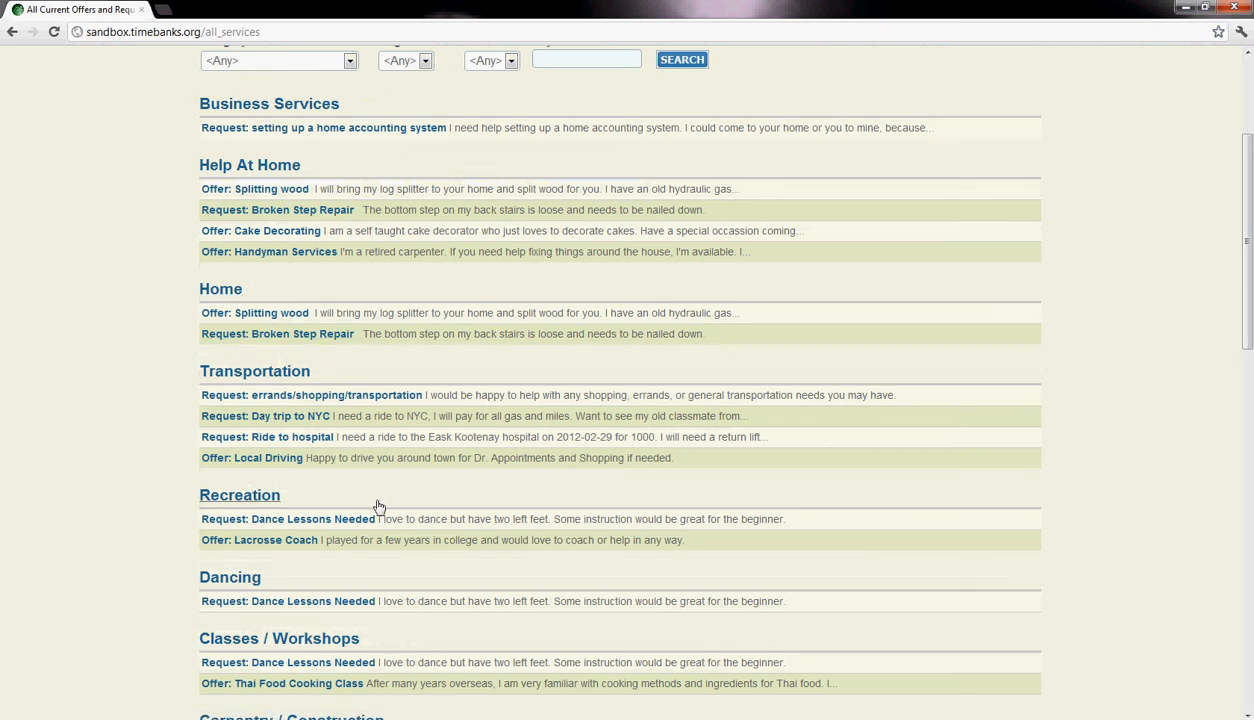
pyautogui.click(256, 192)
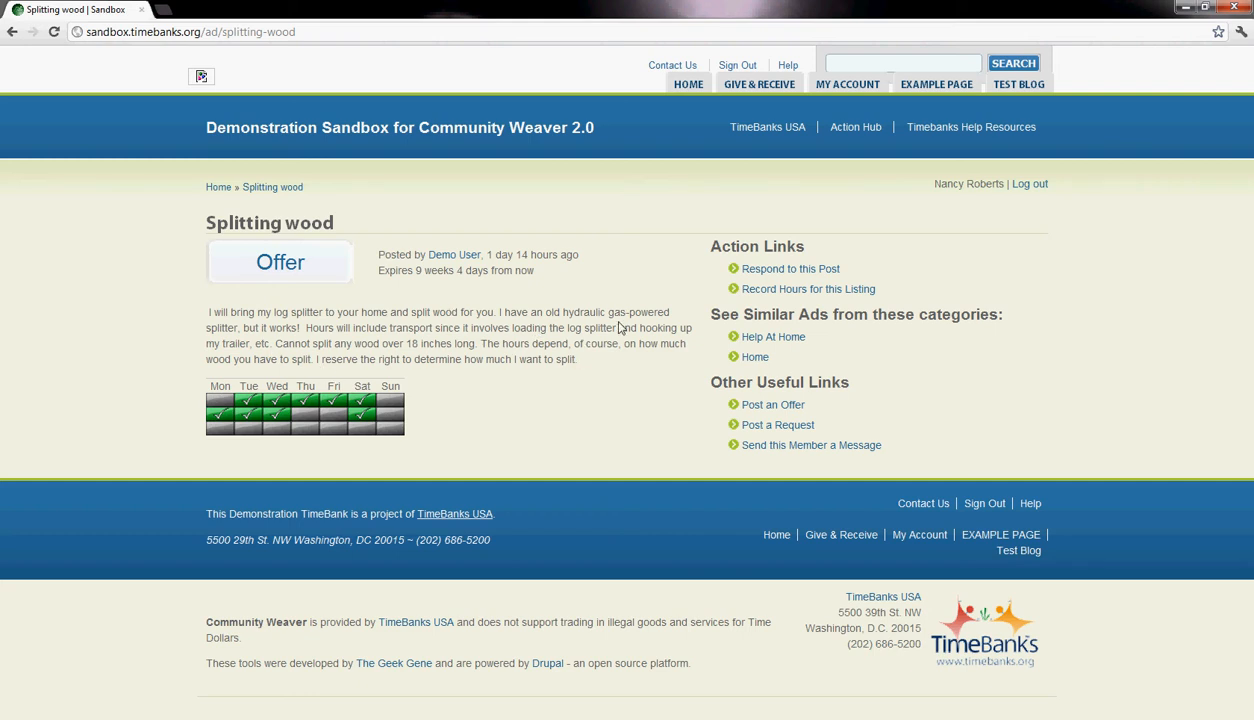
# - Start a response to the Splitting wood offer and set its subject to "Very interested"
pyautogui.click(760, 270)
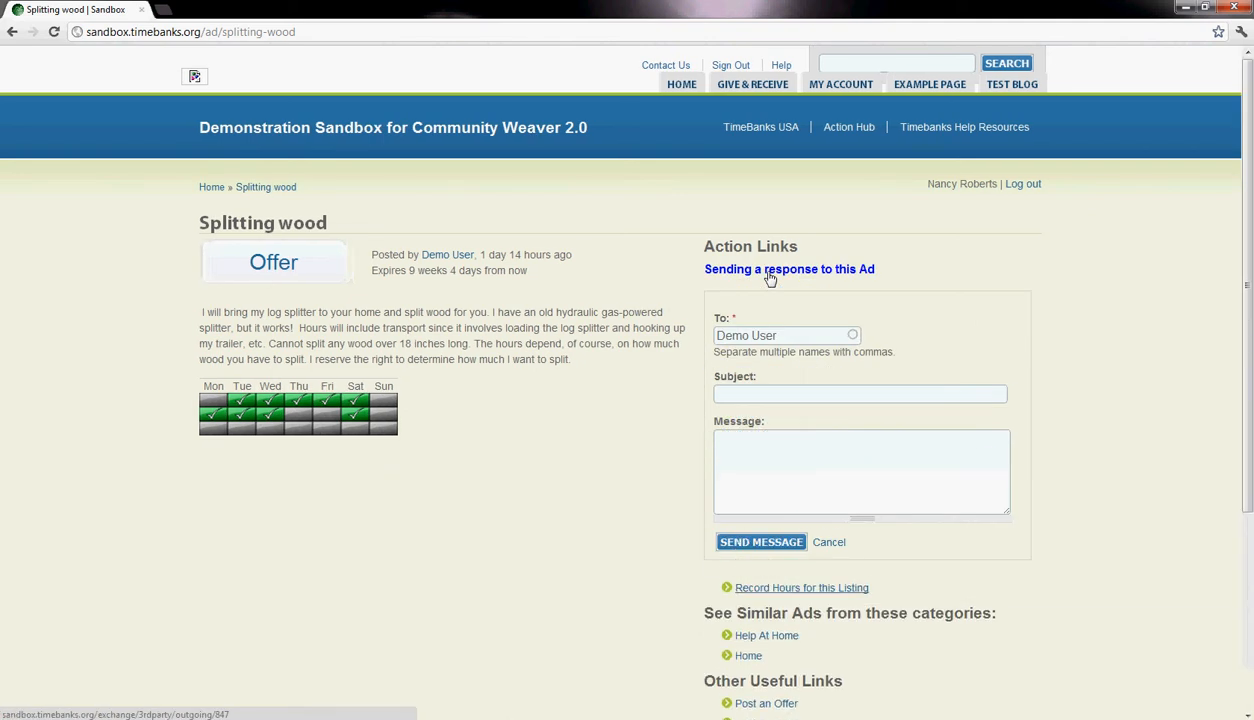
pyautogui.click(753, 394)
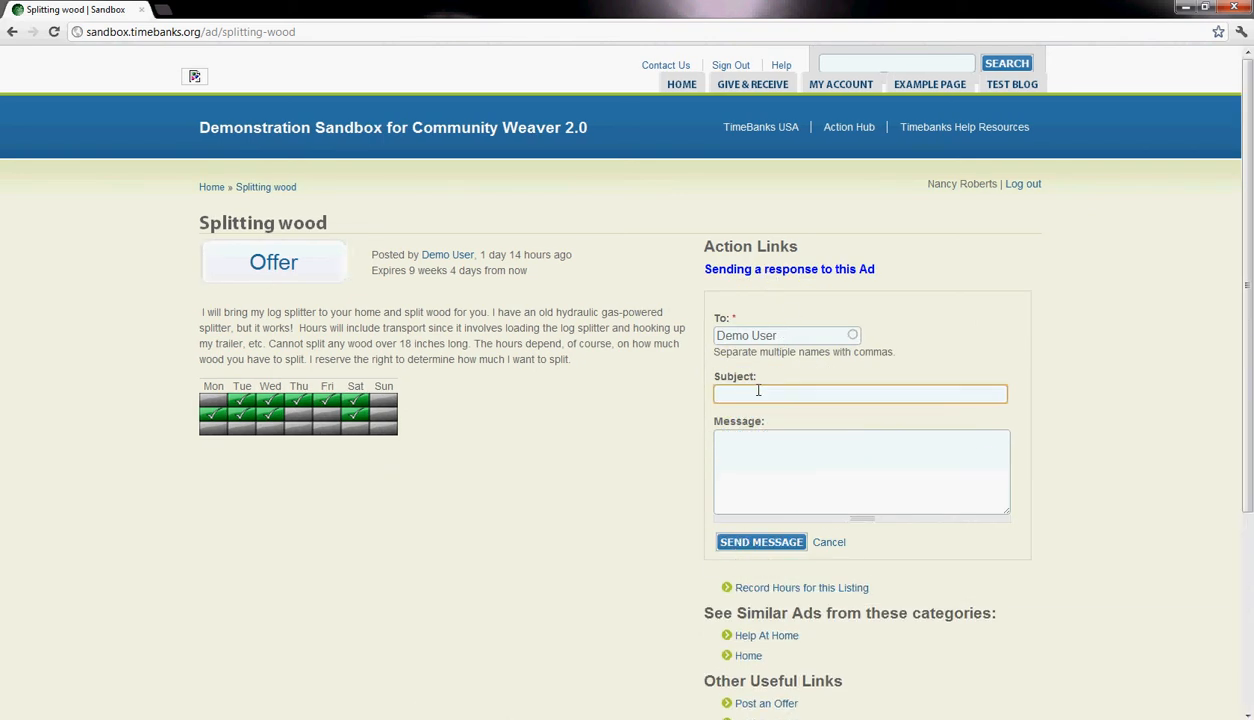
pyautogui.write('Very Interest')
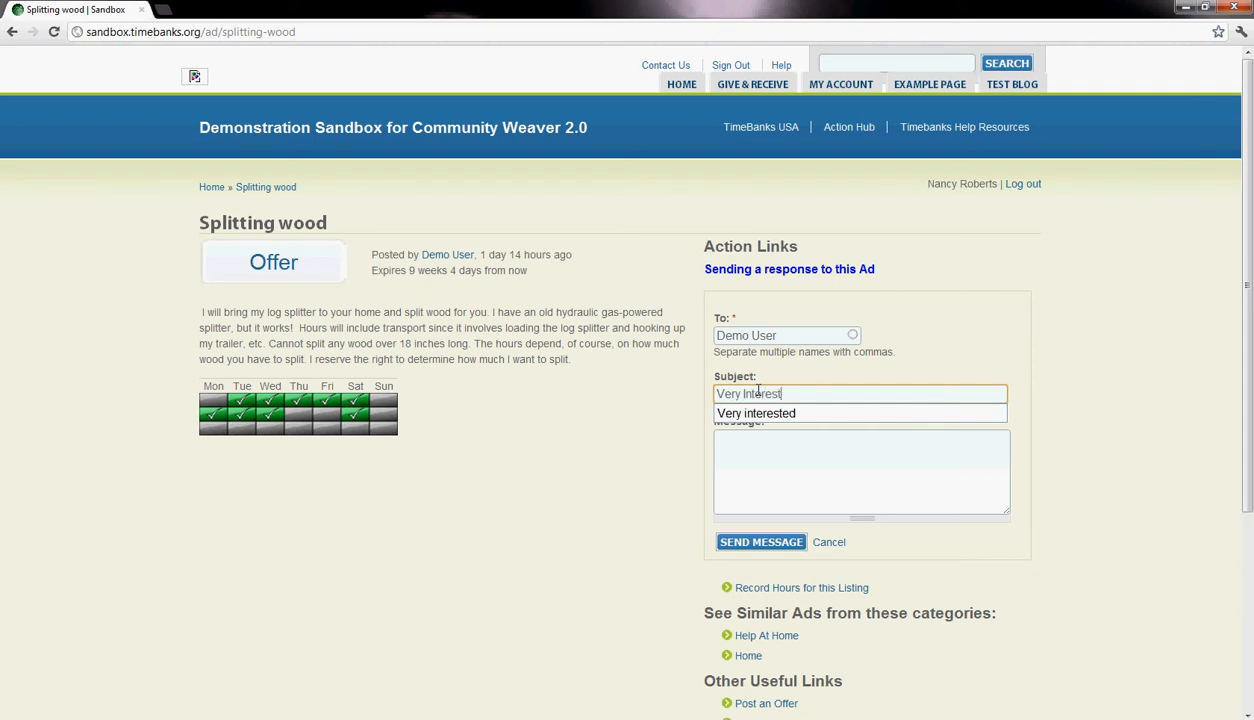
pyautogui.write('ed')
pyautogui.click(759, 413)
# - Send message "I have some wood from a few trees that is stacked in my back yard. I would love to have you come and have a look."
pyautogui.click(762, 446)
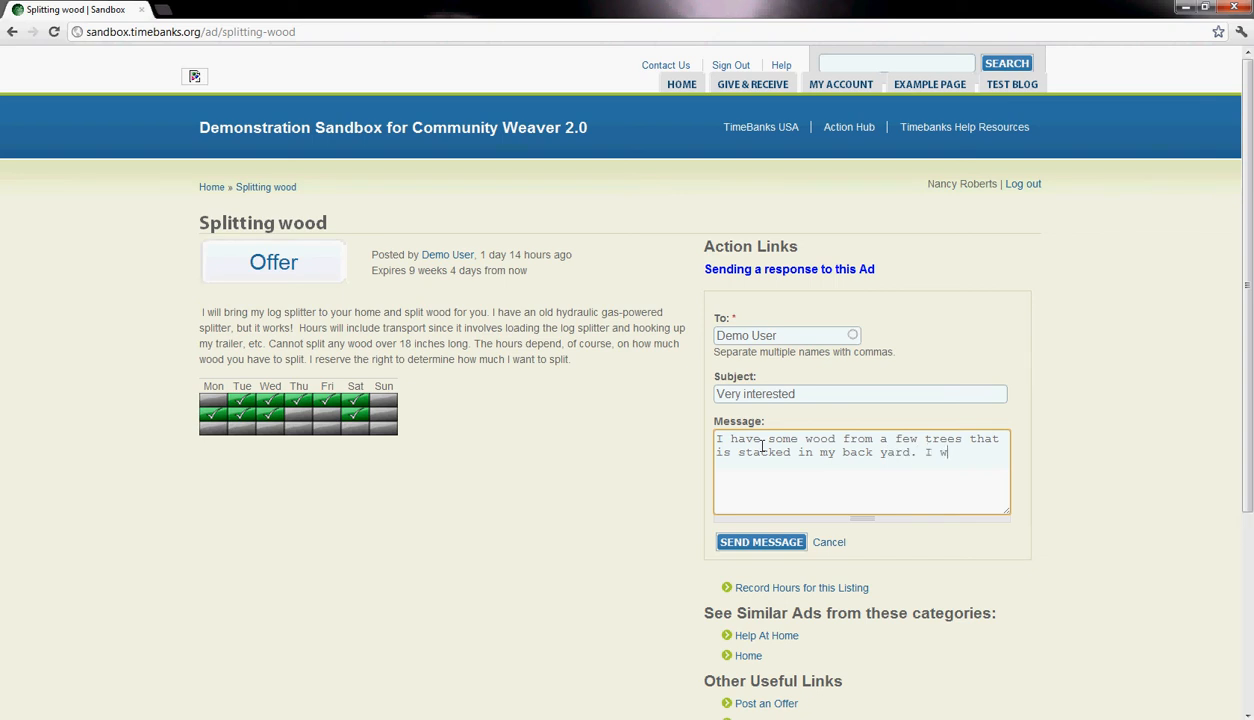
pyautogui.write('o have you coame and have a look.')
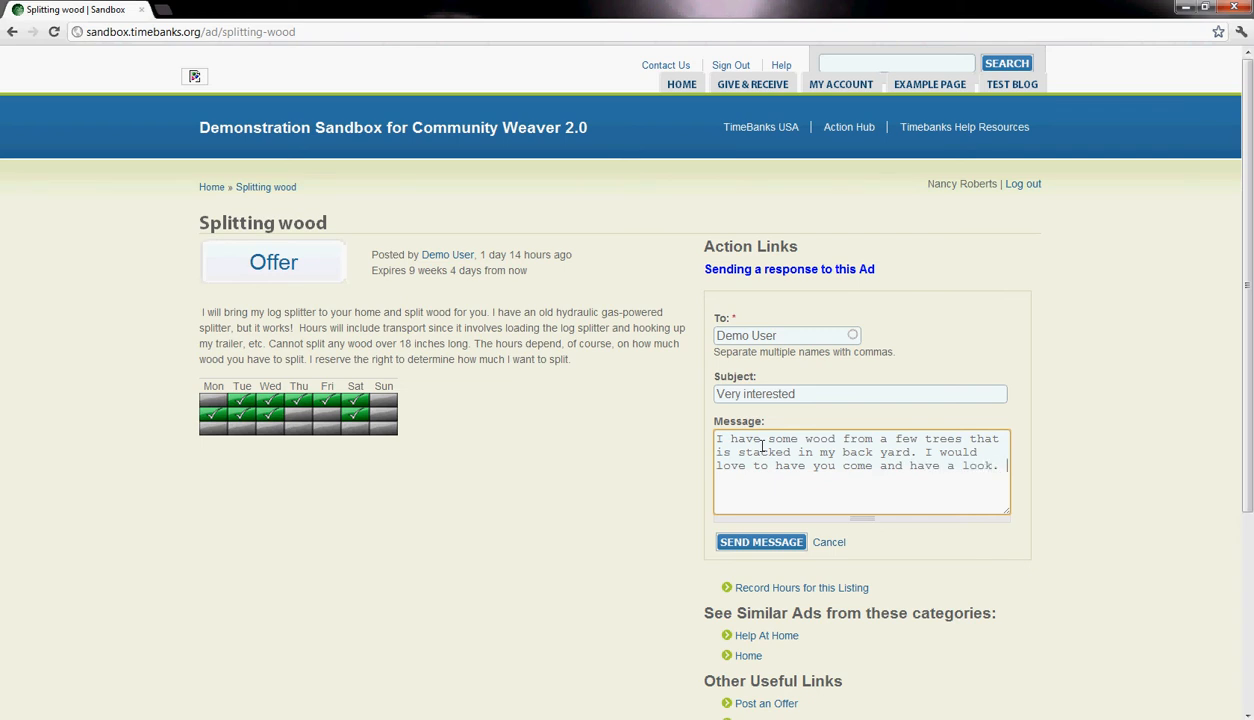
pyautogui.click(761, 542)
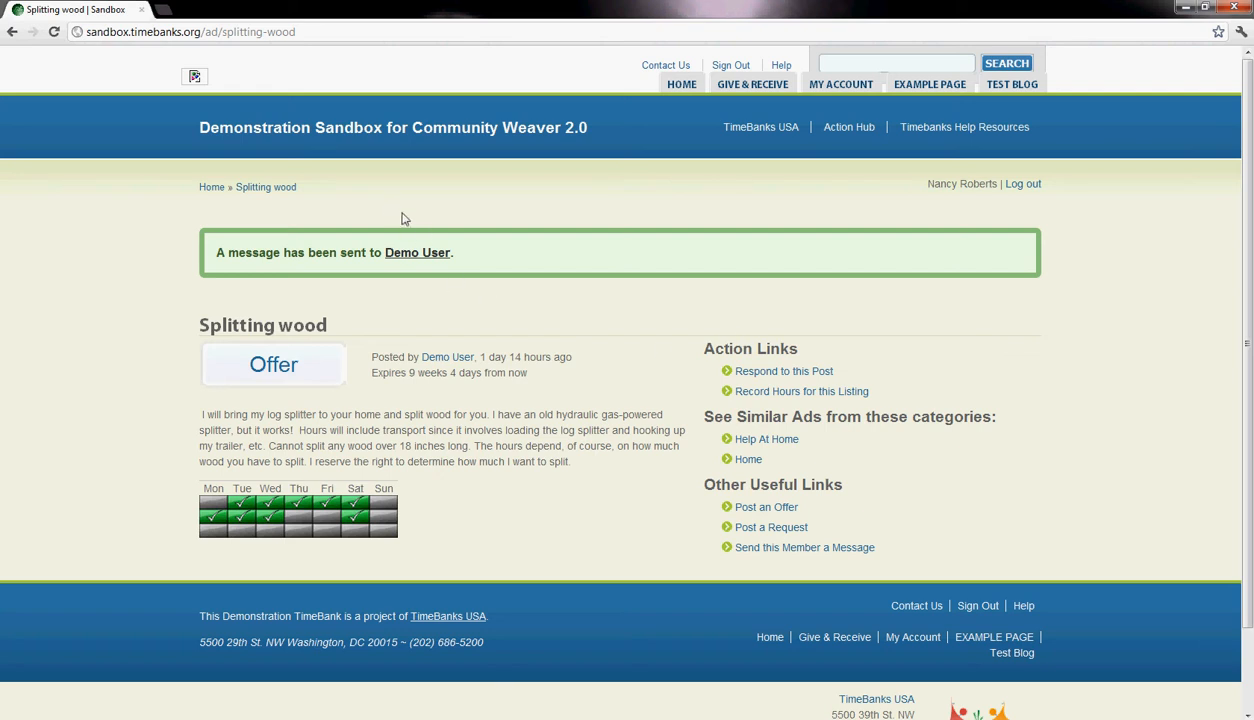
# - Open the page for recording hours on the Splitting wood listing, then return to the offer
pyautogui.click(755, 392)
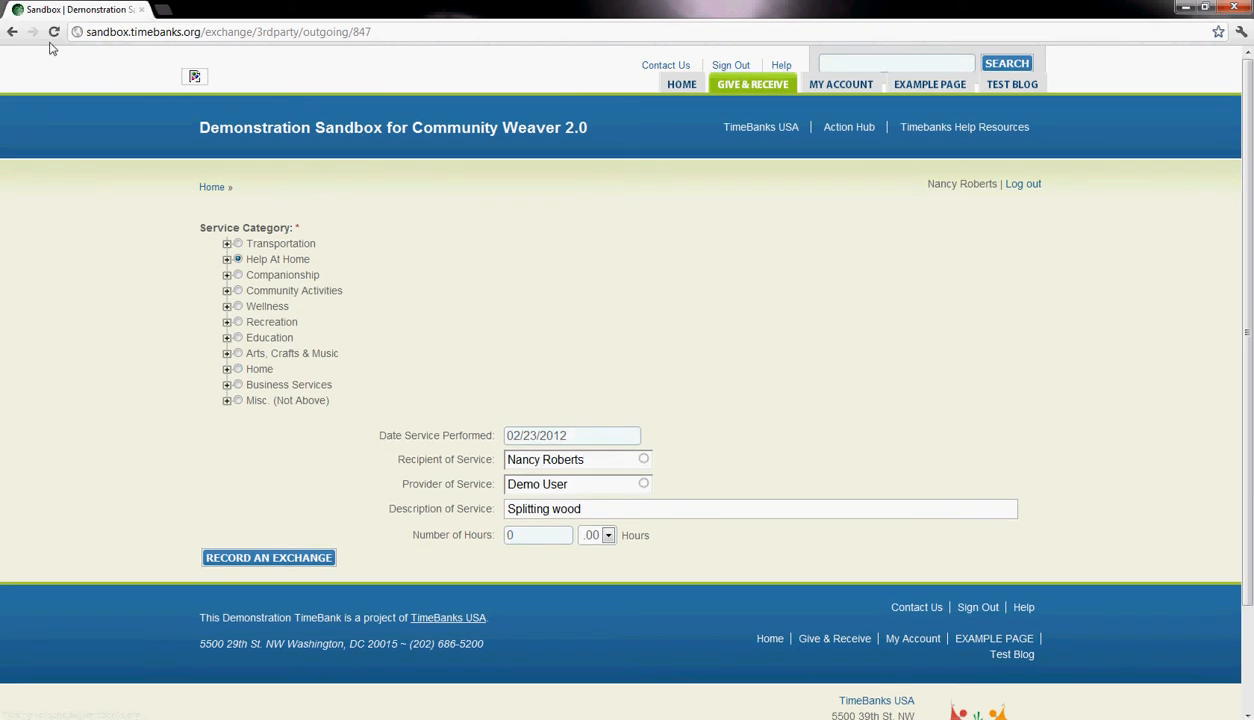
pyautogui.click(18, 31)
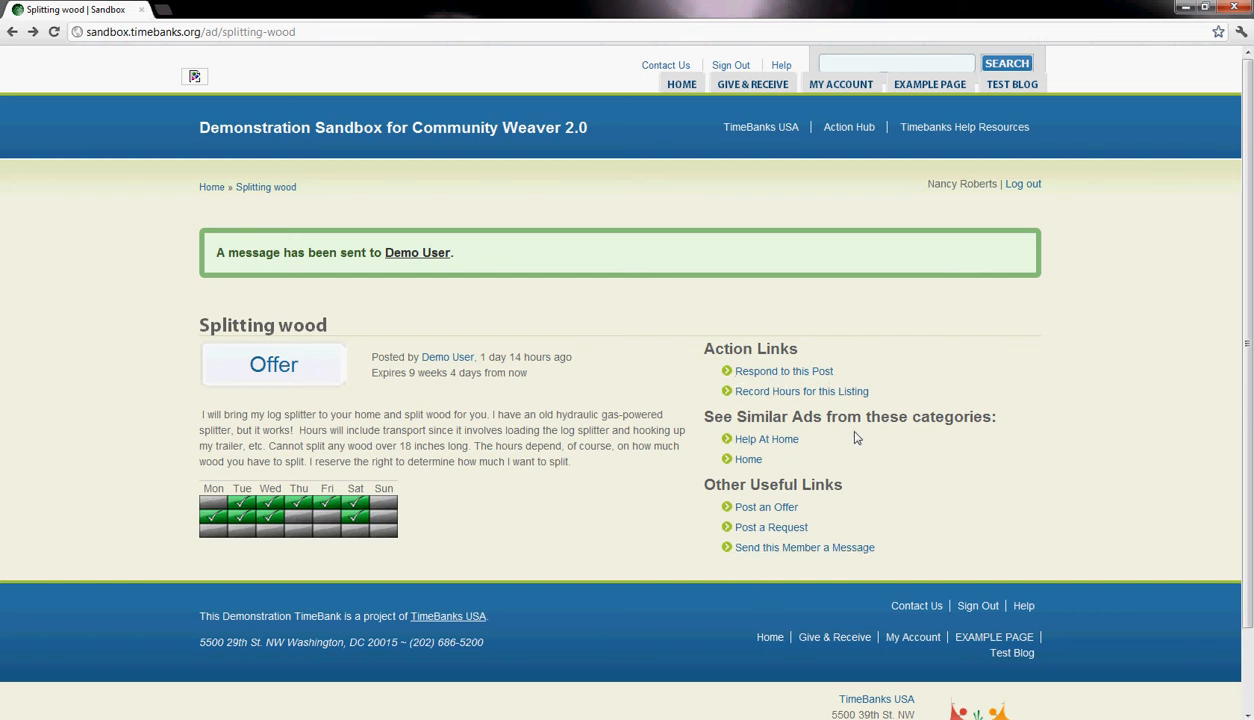
# - Open the request "setting up a home accounting system" from all current requests and bring up its response form
pyautogui.moveTo(768, 91)
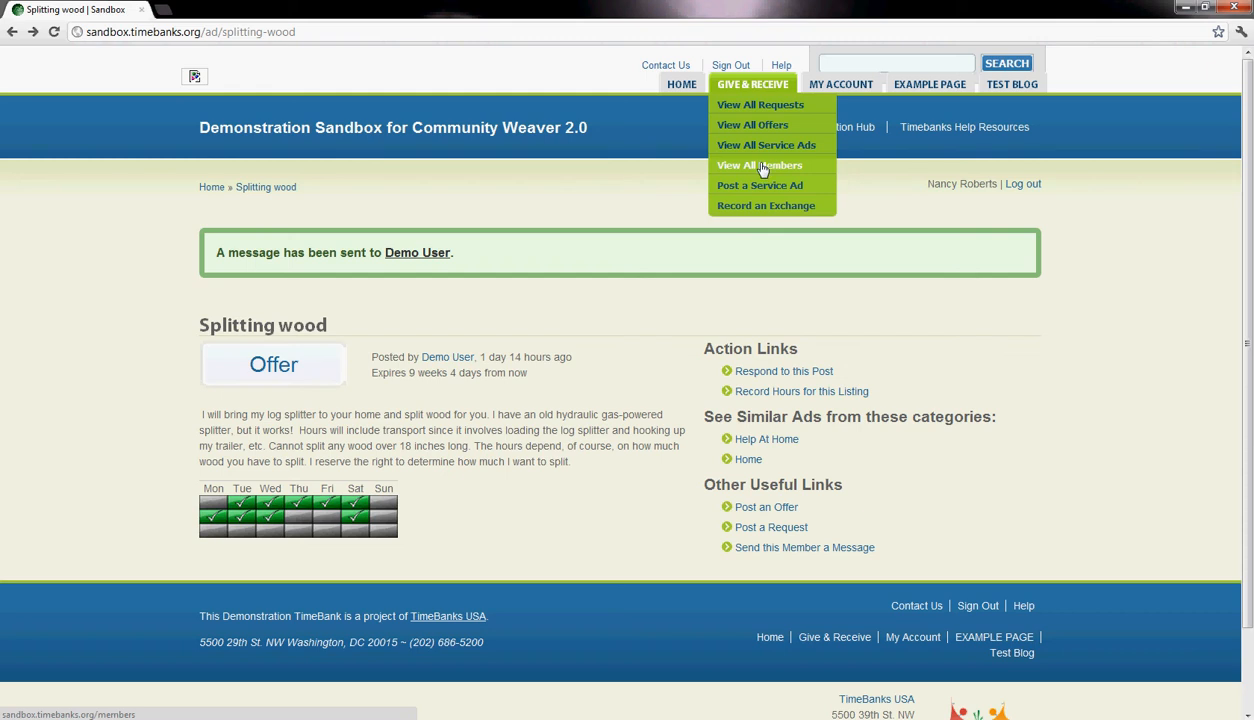
pyautogui.click(765, 110)
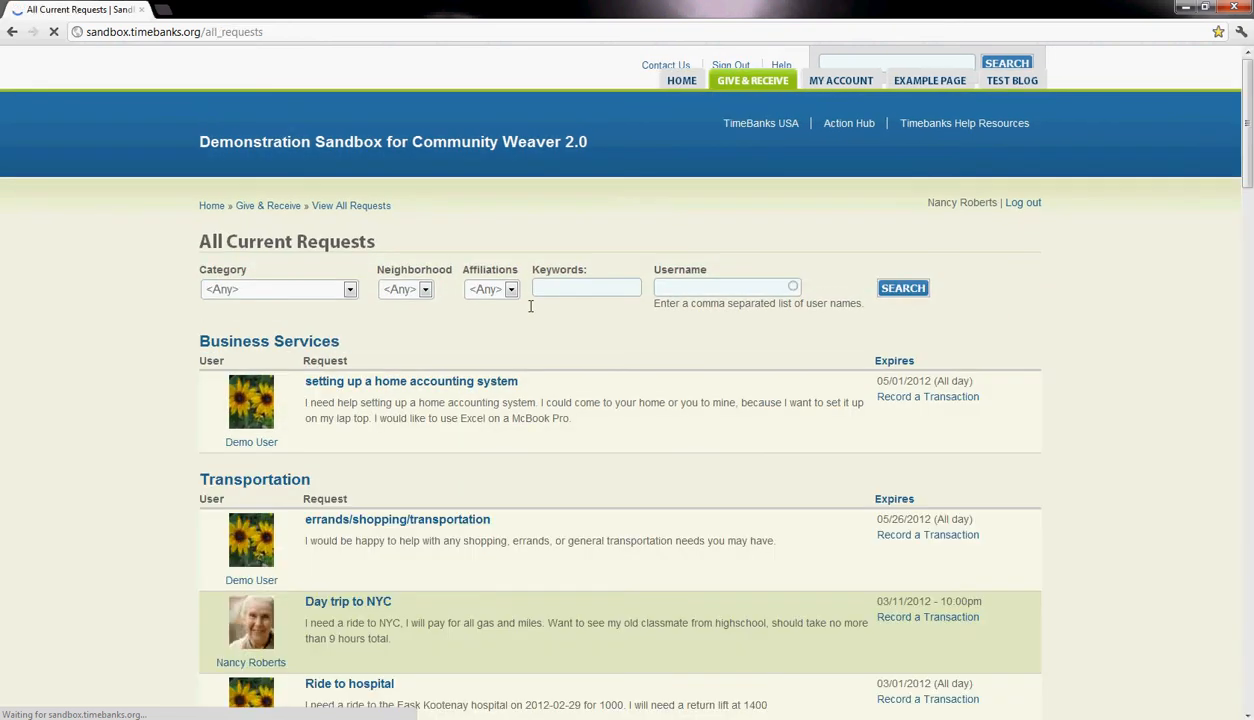
pyautogui.click(368, 392)
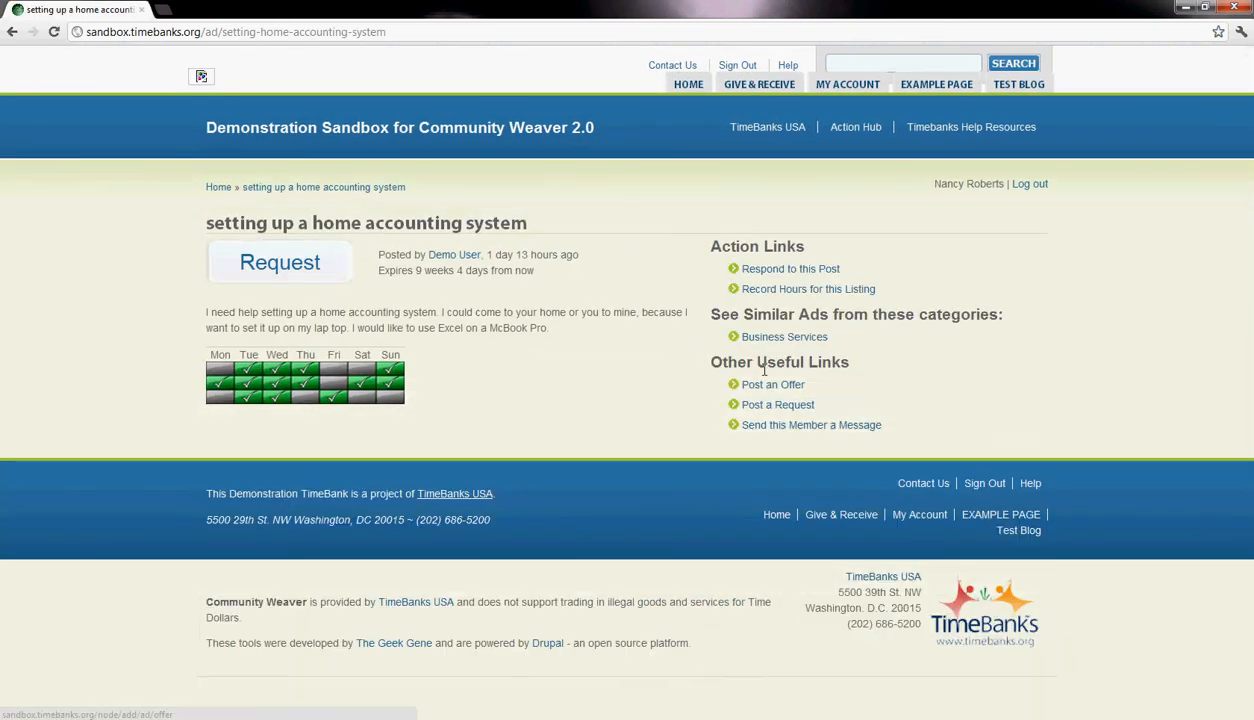
pyautogui.click(789, 272)
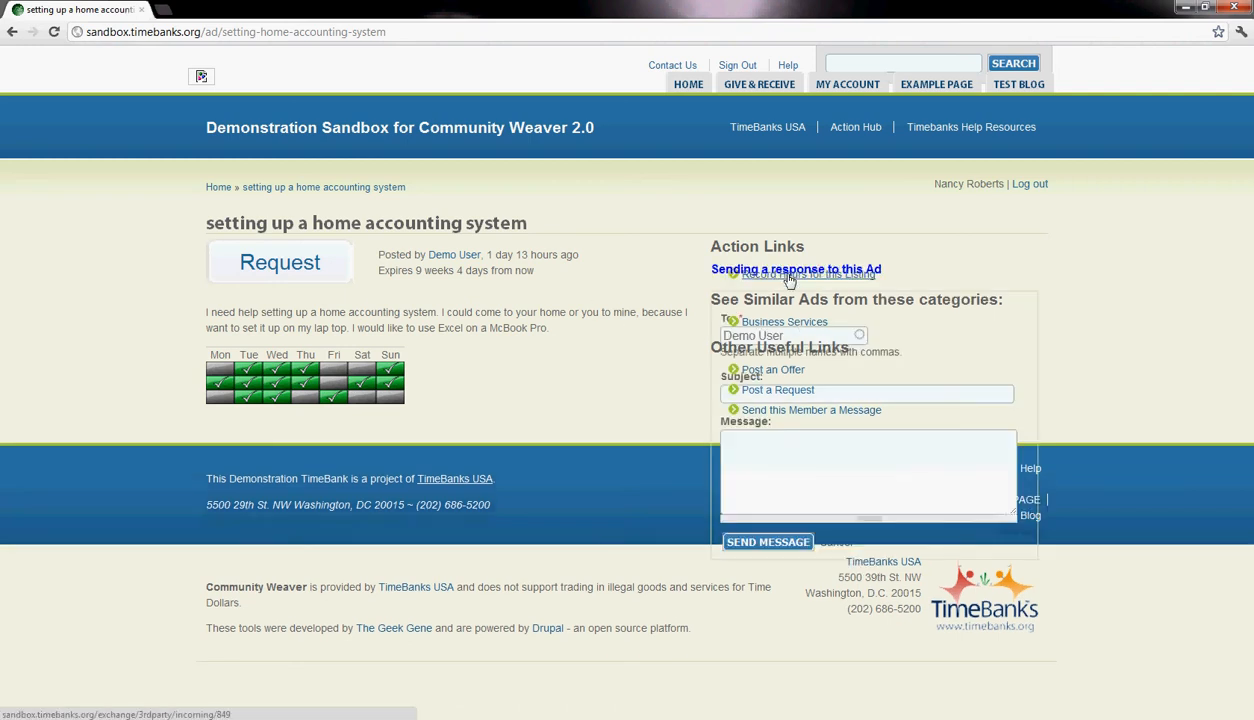
pyautogui.scroll(-3, 777, 490)
pyautogui.scroll(3, 762, 500)
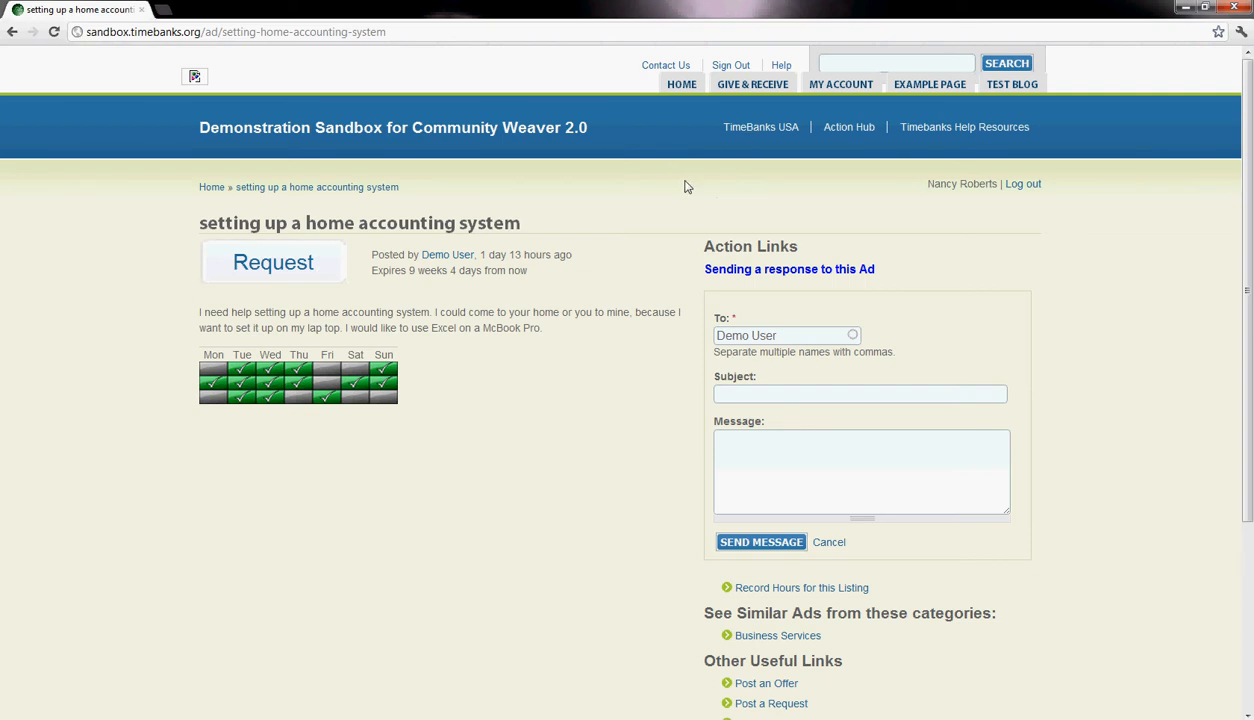
# - Open the roster of all members and examine their weekly availability grids
pyautogui.moveTo(753, 92)
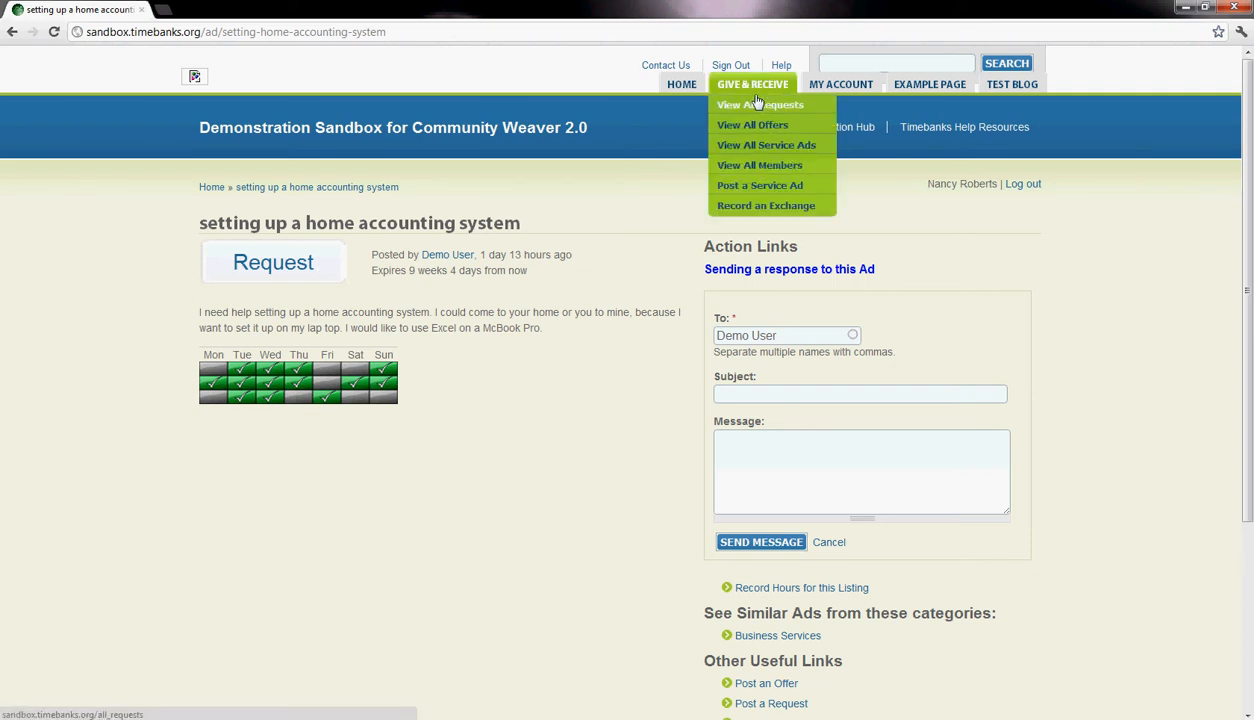
pyautogui.click(744, 171)
pyautogui.scroll(-8, 672, 286)
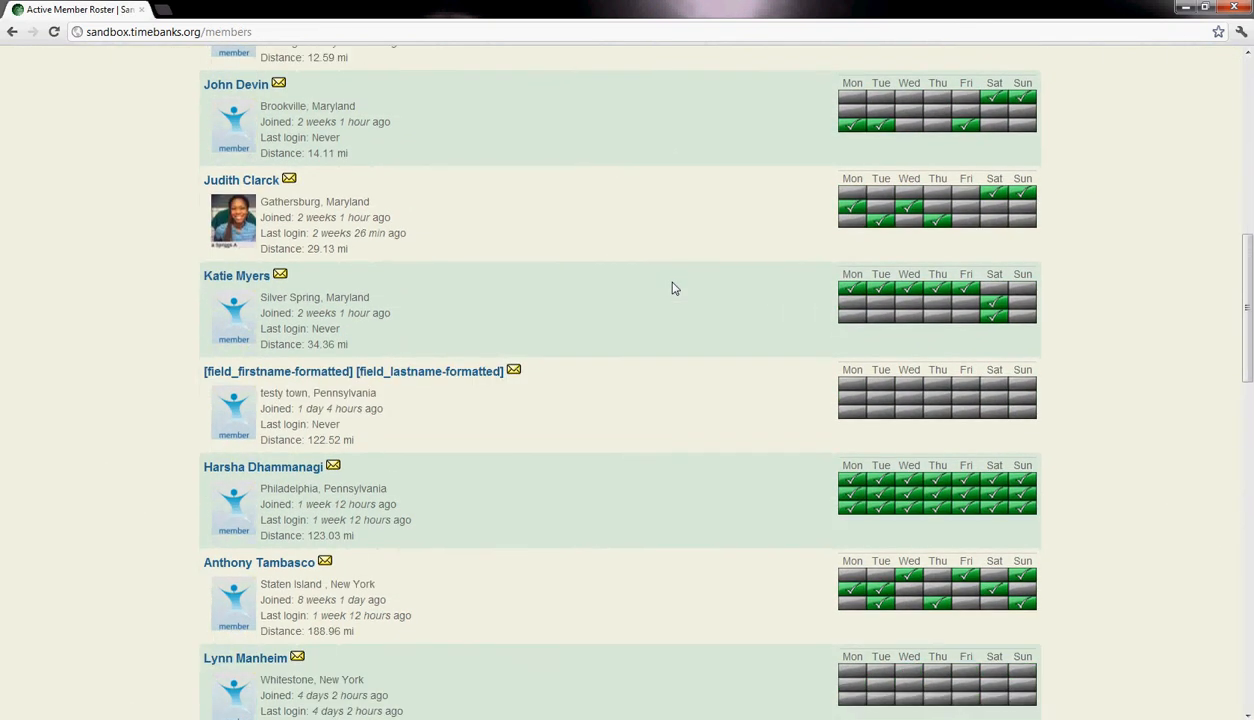
pyautogui.scroll(6, 672, 288)
pyautogui.scroll(-2, 672, 288)
pyautogui.scroll(-2, 672, 288)
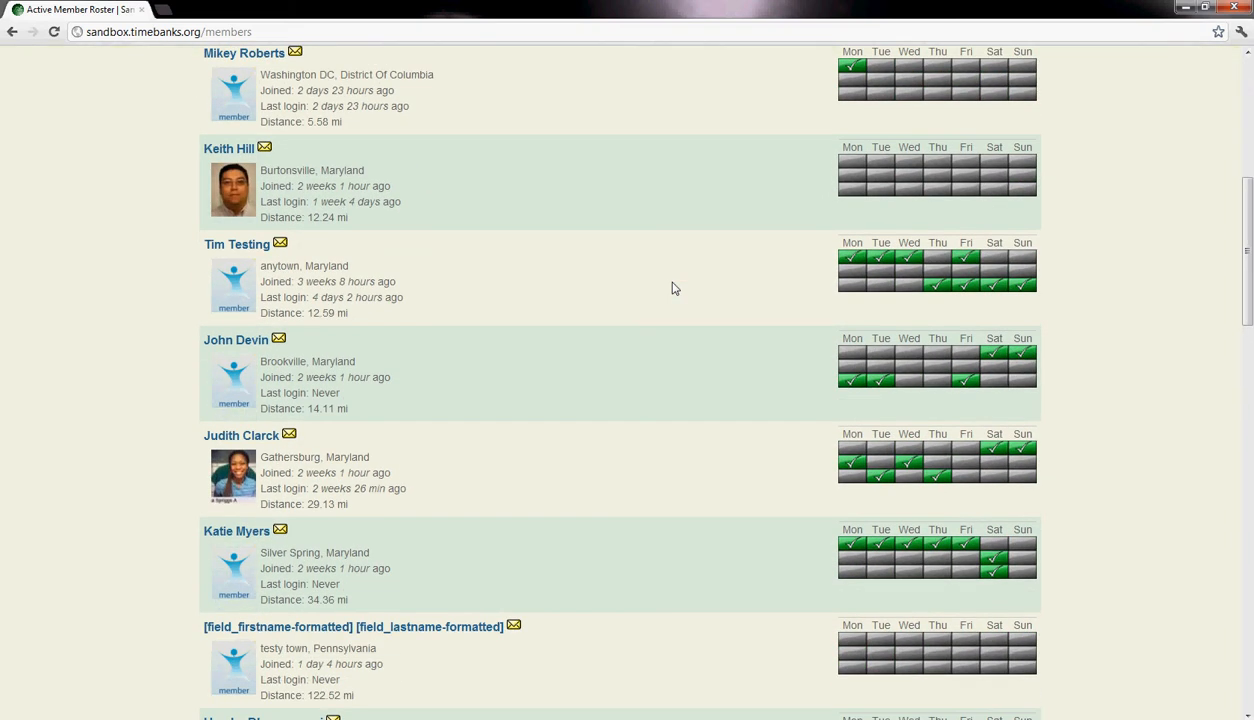
pyautogui.scroll(-5, 672, 288)
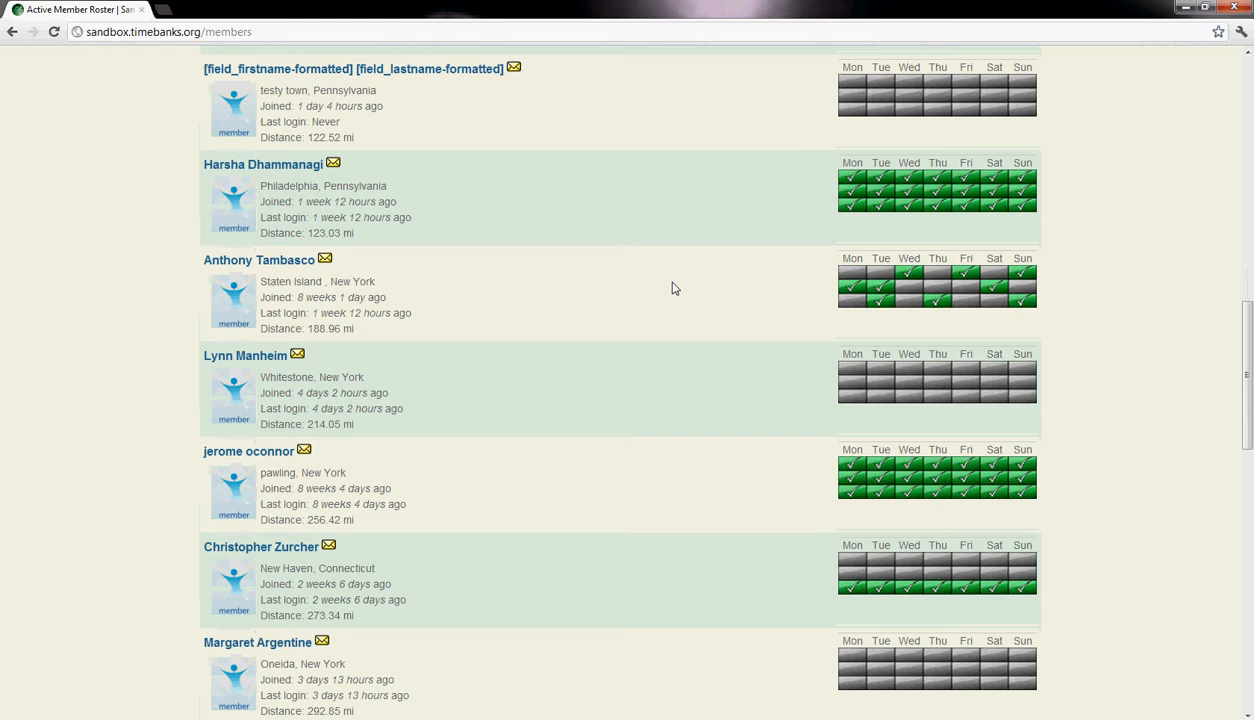
pyautogui.scroll(-2, 672, 288)
pyautogui.scroll(3, 983, 515)
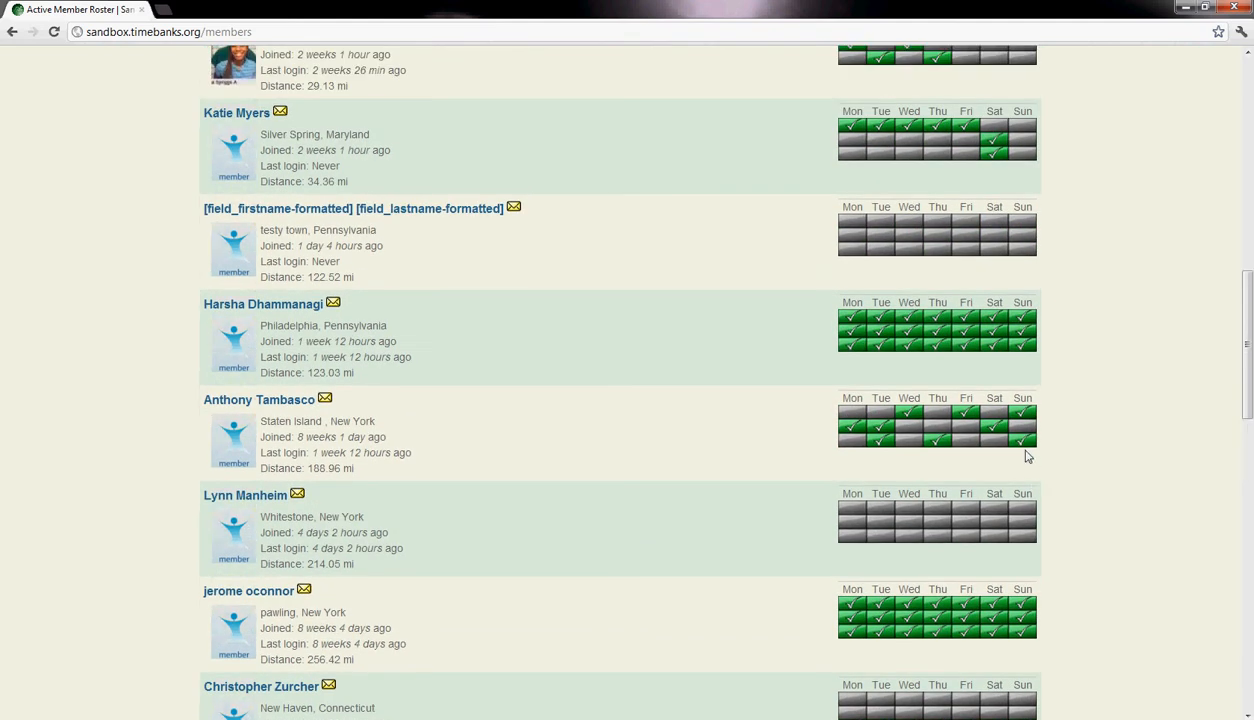
pyautogui.scroll(2, 1032, 460)
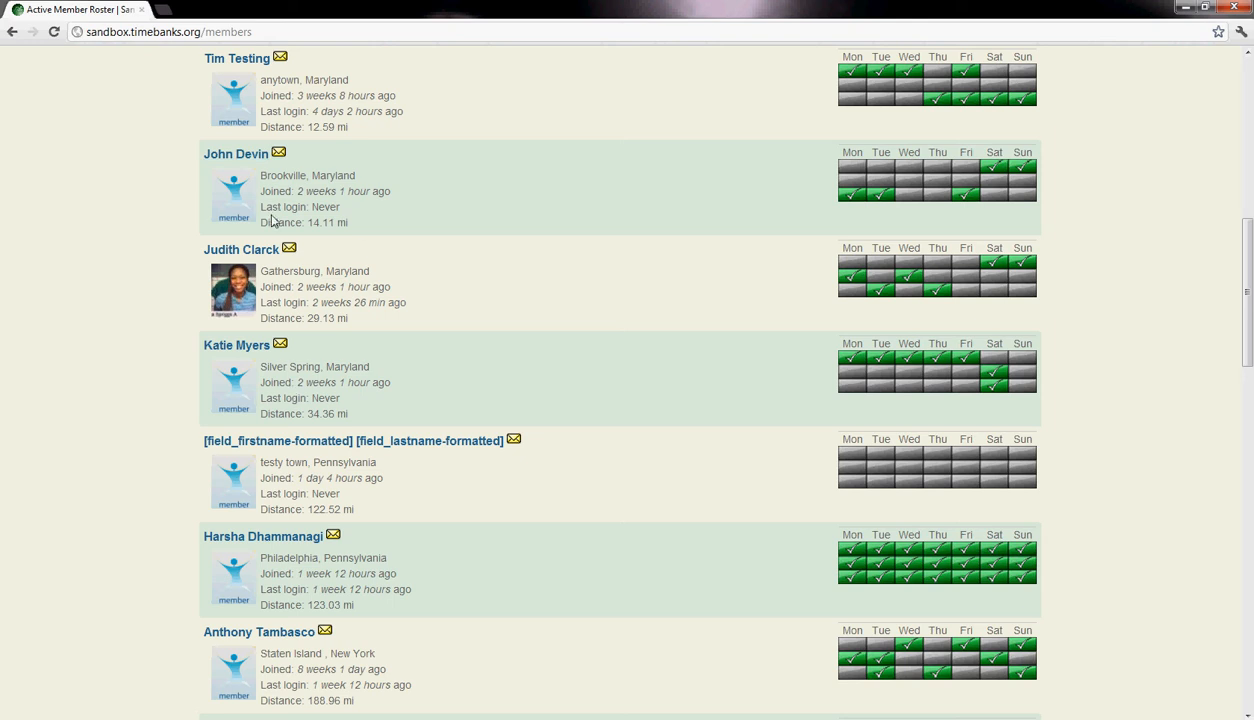
# - Check the members' locations and distances down to the page links at the roster's end, then return to the roster's filters
pyautogui.scroll(-4, 303, 360)
pyautogui.scroll(6, 304, 370)
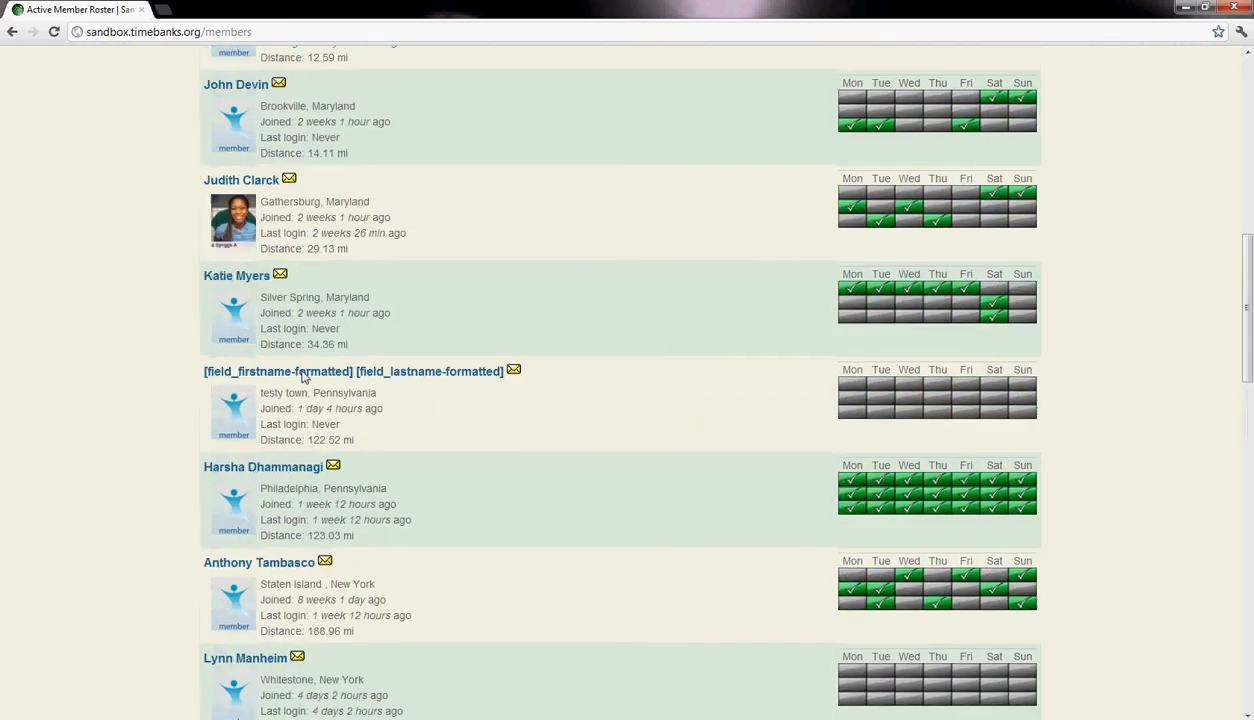
pyautogui.scroll(5, 304, 380)
pyautogui.scroll(-6, 302, 378)
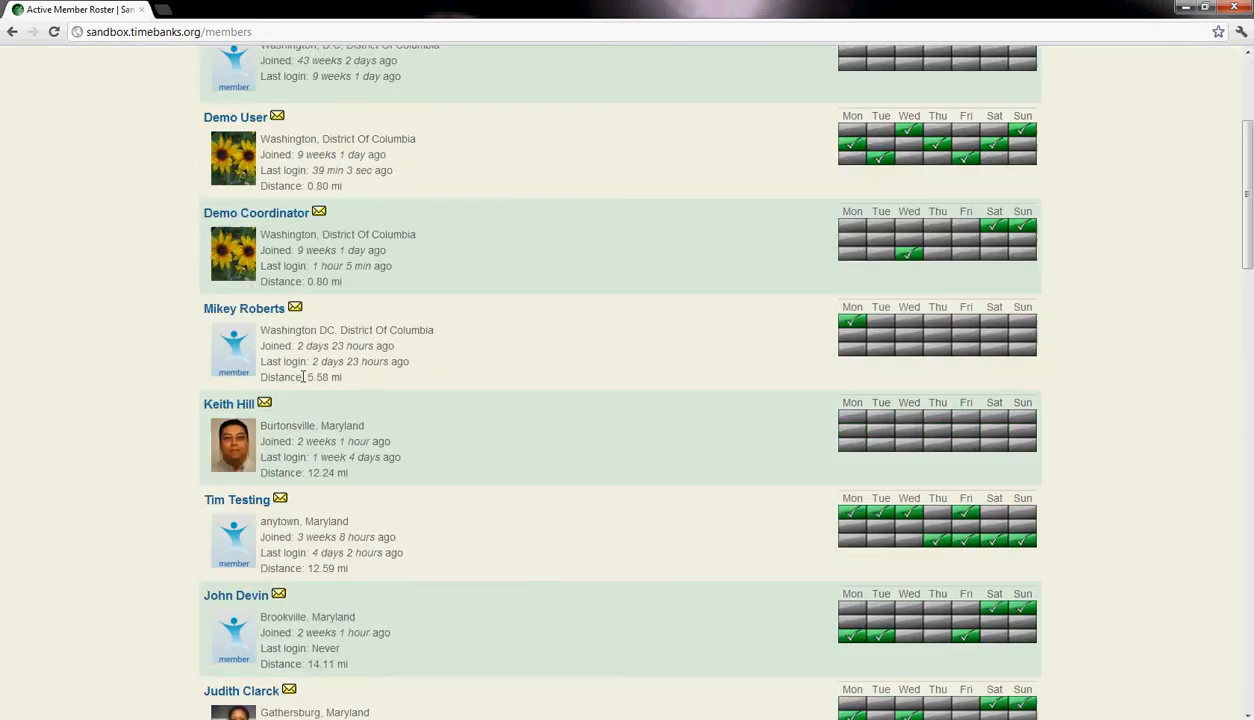
pyautogui.scroll(-13, 302, 376)
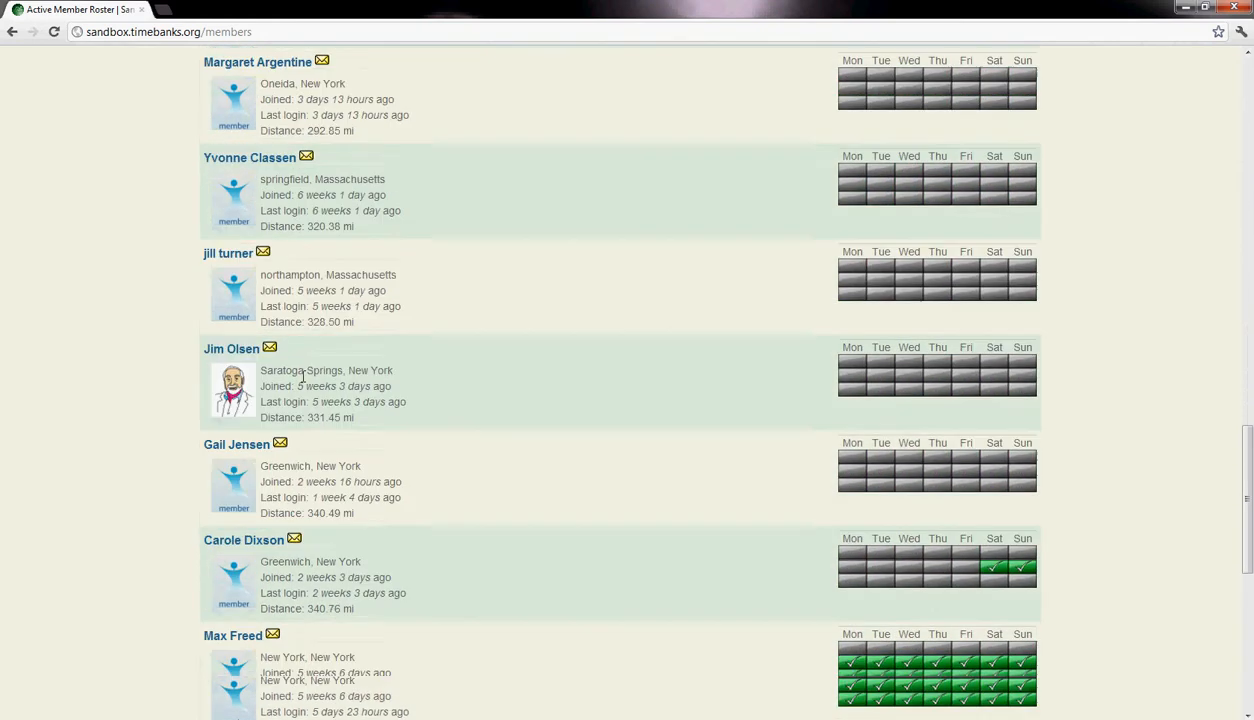
pyautogui.scroll(-2, 303, 376)
pyautogui.scroll(6, 303, 376)
pyautogui.scroll(-5, 303, 376)
pyautogui.scroll(-3, 303, 377)
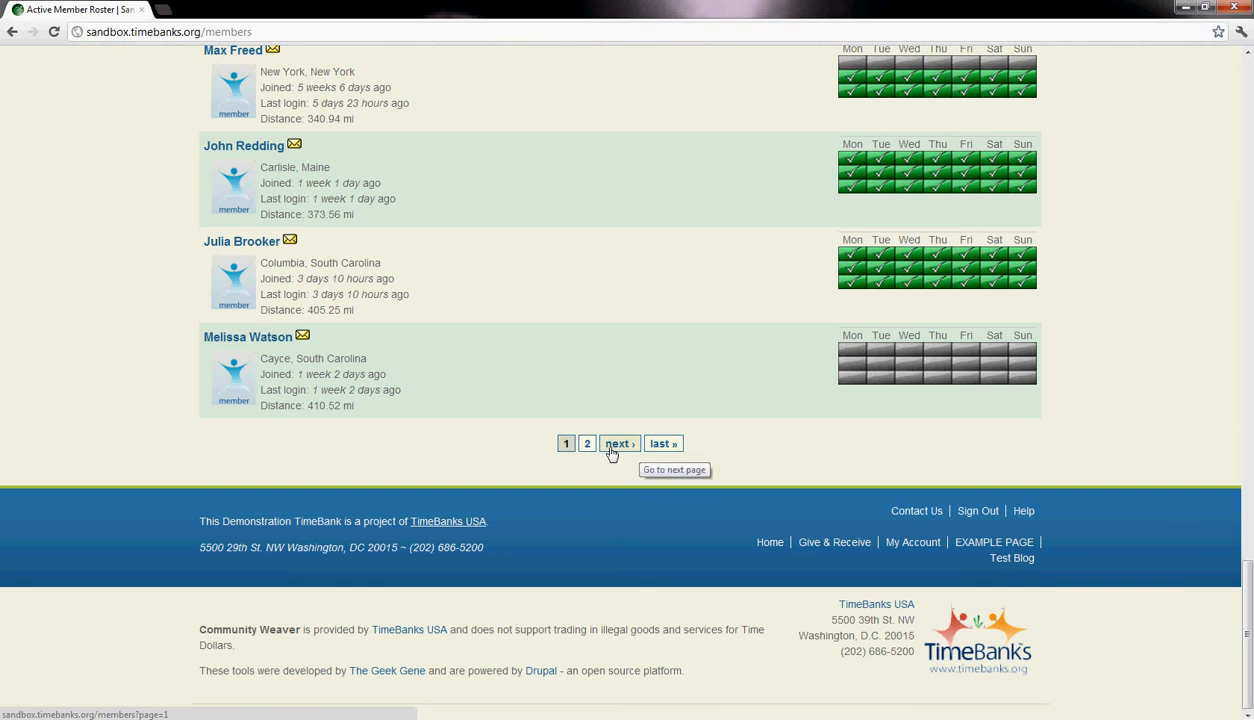
pyautogui.scroll(15, 610, 414)
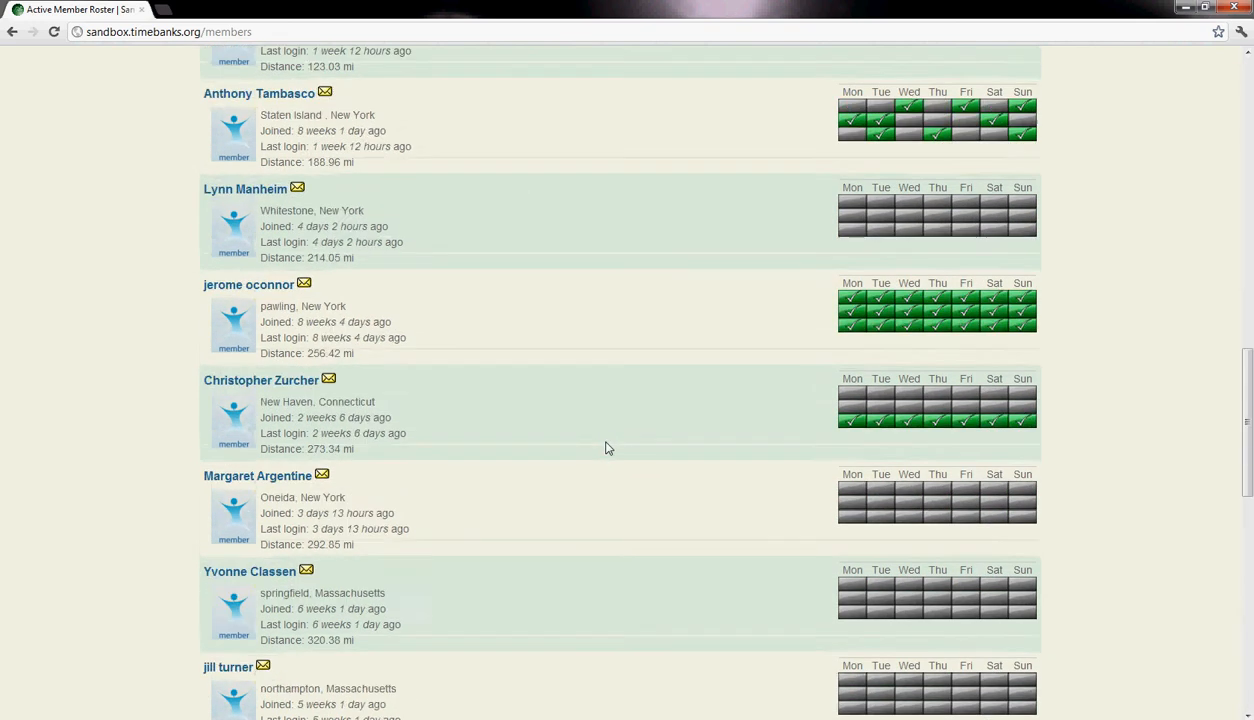
pyautogui.scroll(6, 605, 455)
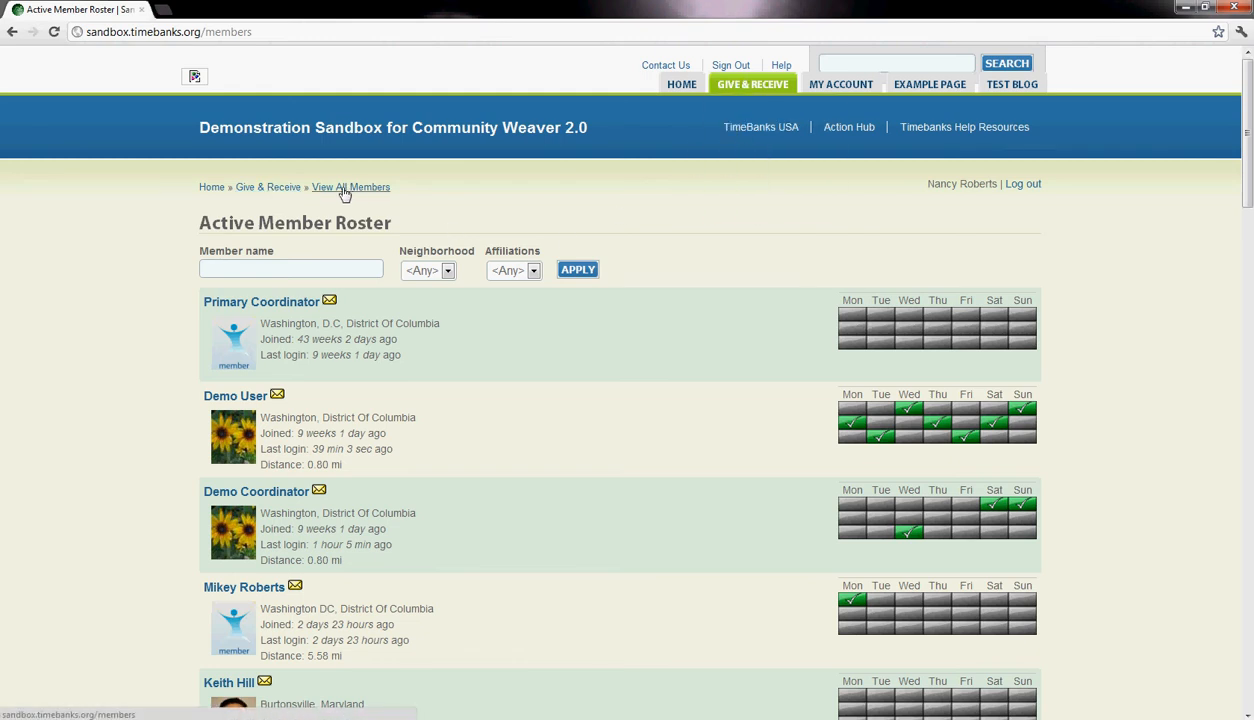
# - Go back to the Give & Receive directory, then reopen the member roster and review its entries
pyautogui.click(270, 192)
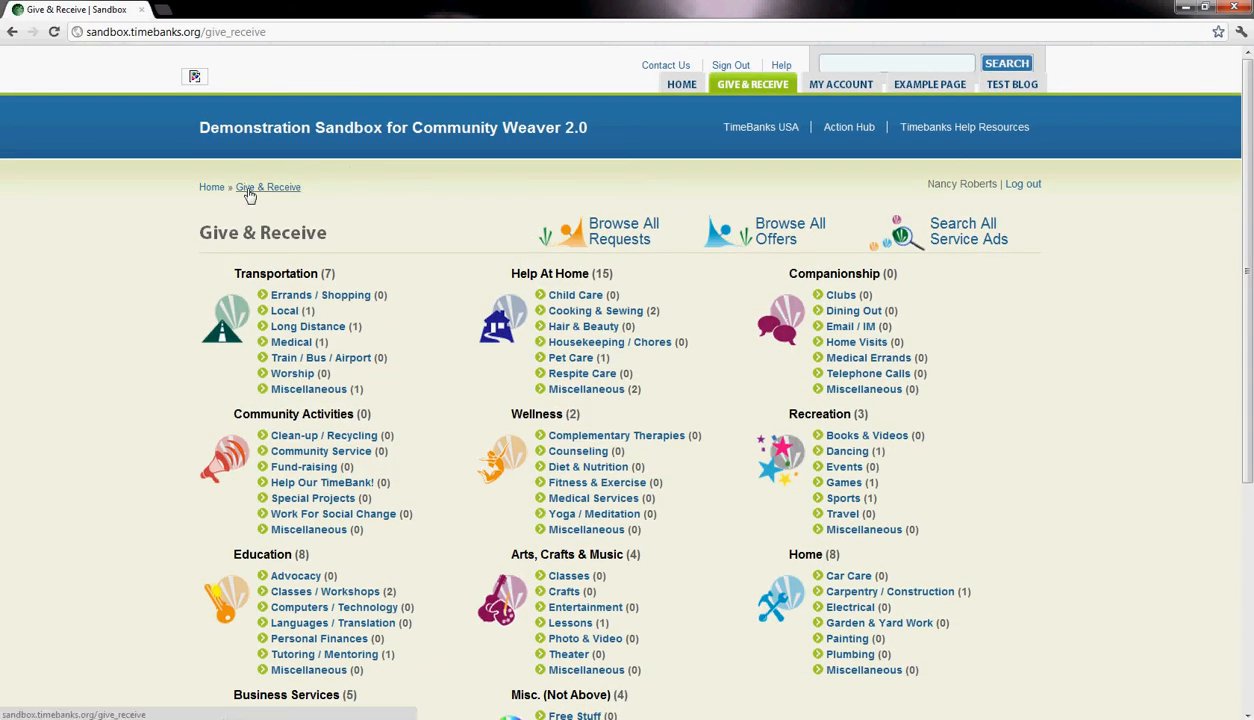
pyautogui.moveTo(757, 92)
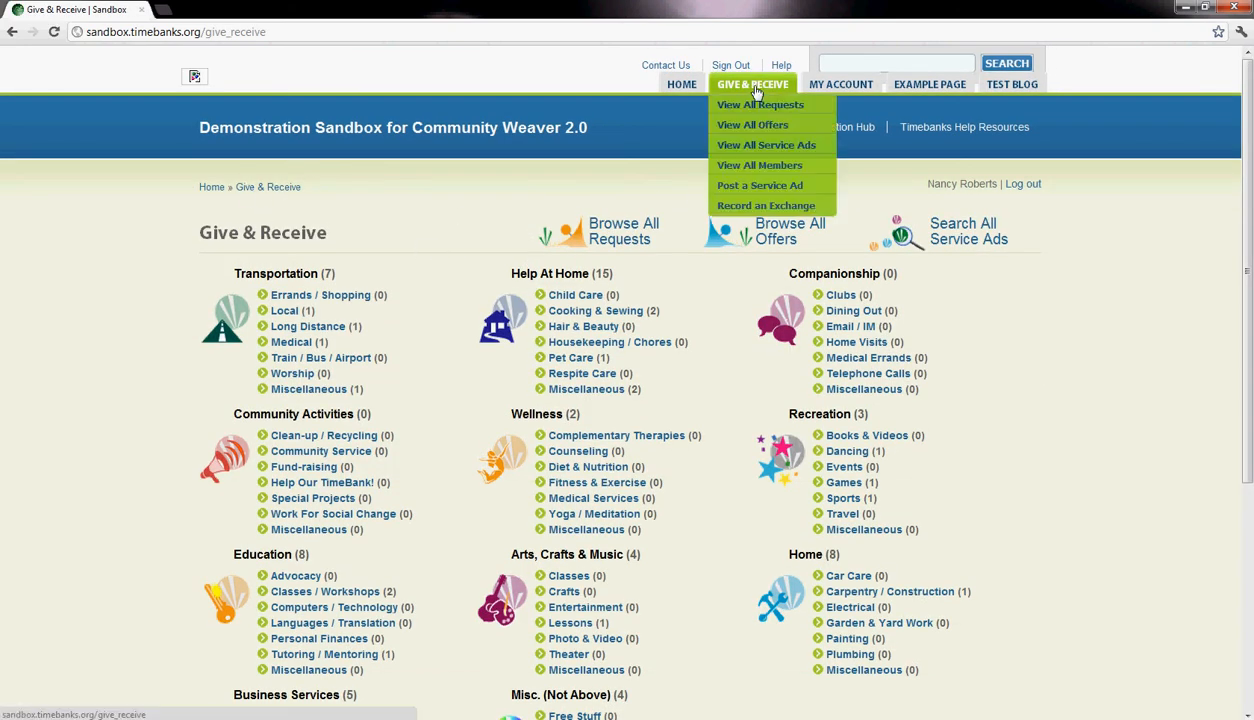
pyautogui.click(745, 167)
pyautogui.scroll(-3, 960, 396)
pyautogui.scroll(3, 933, 398)
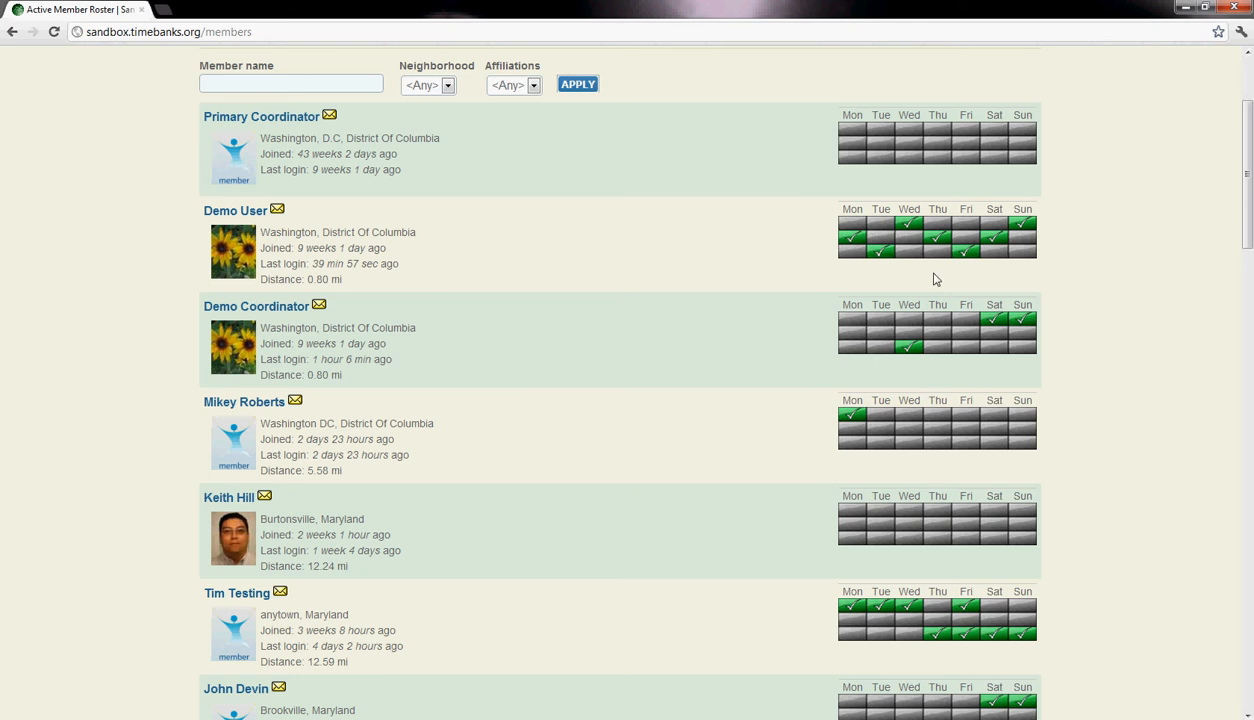
pyautogui.scroll(-1, 922, 396)
pyautogui.scroll(3, 395, 540)
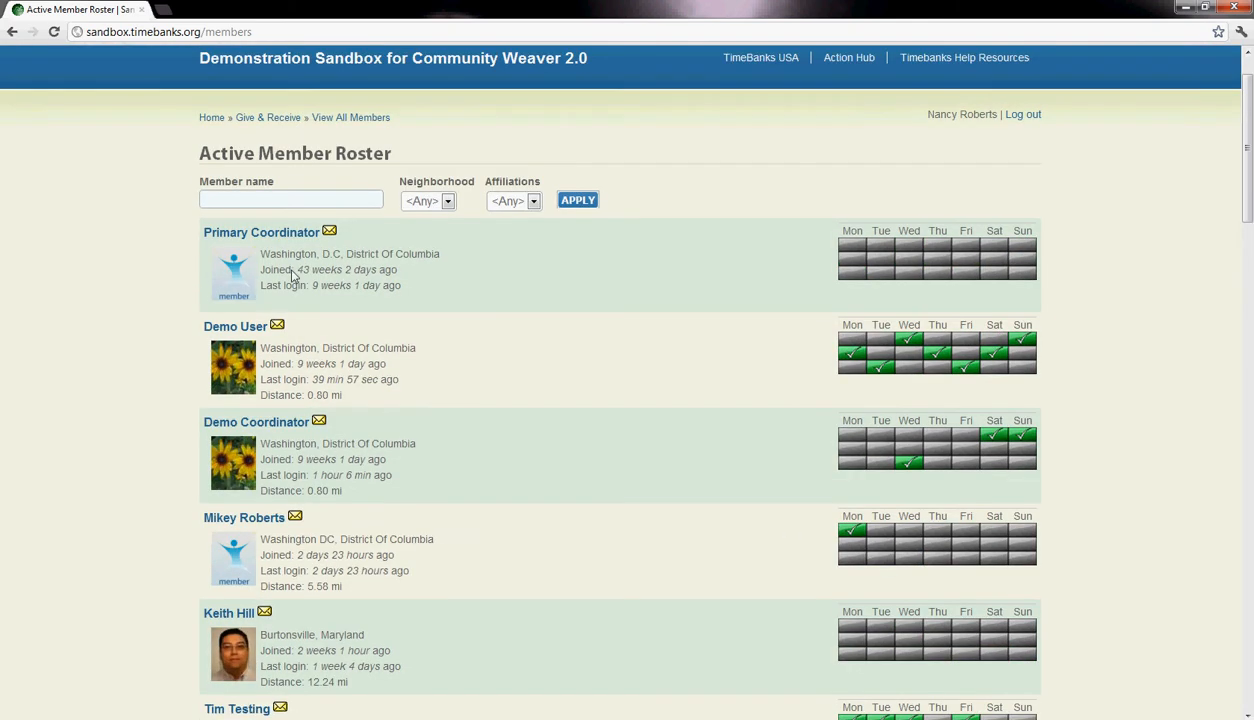
pyautogui.scroll(-14, 325, 455)
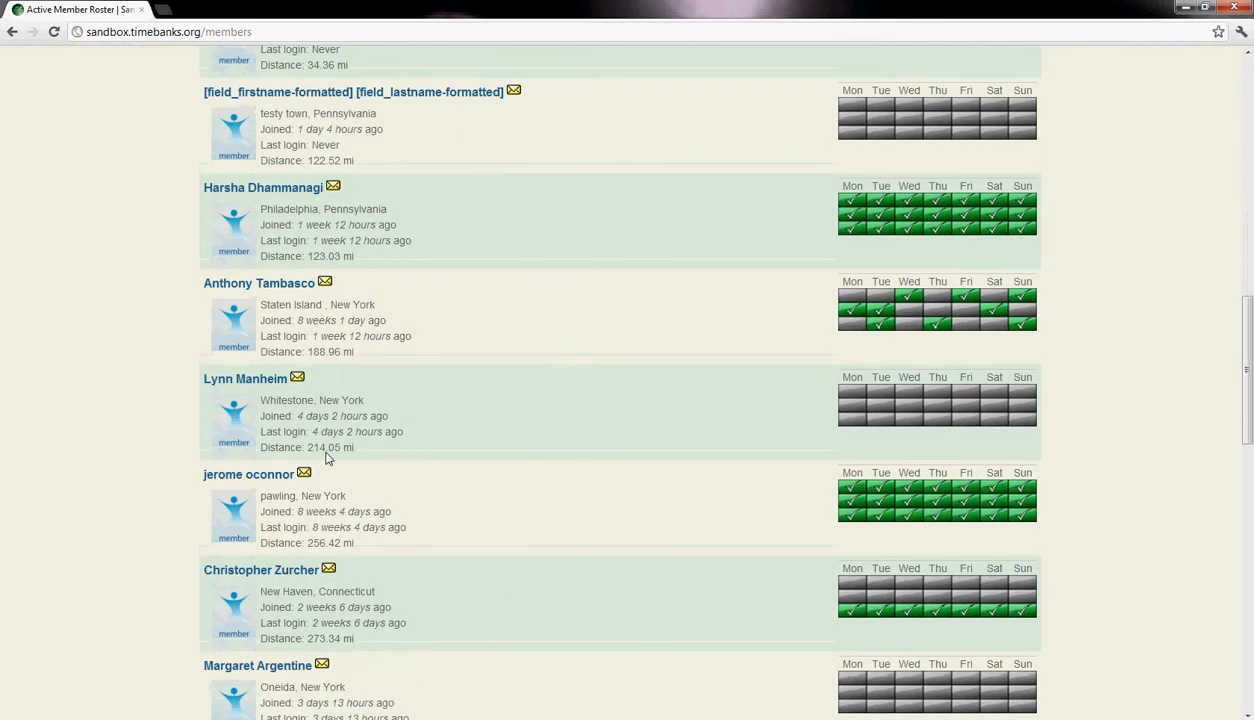
pyautogui.scroll(-8, 326, 458)
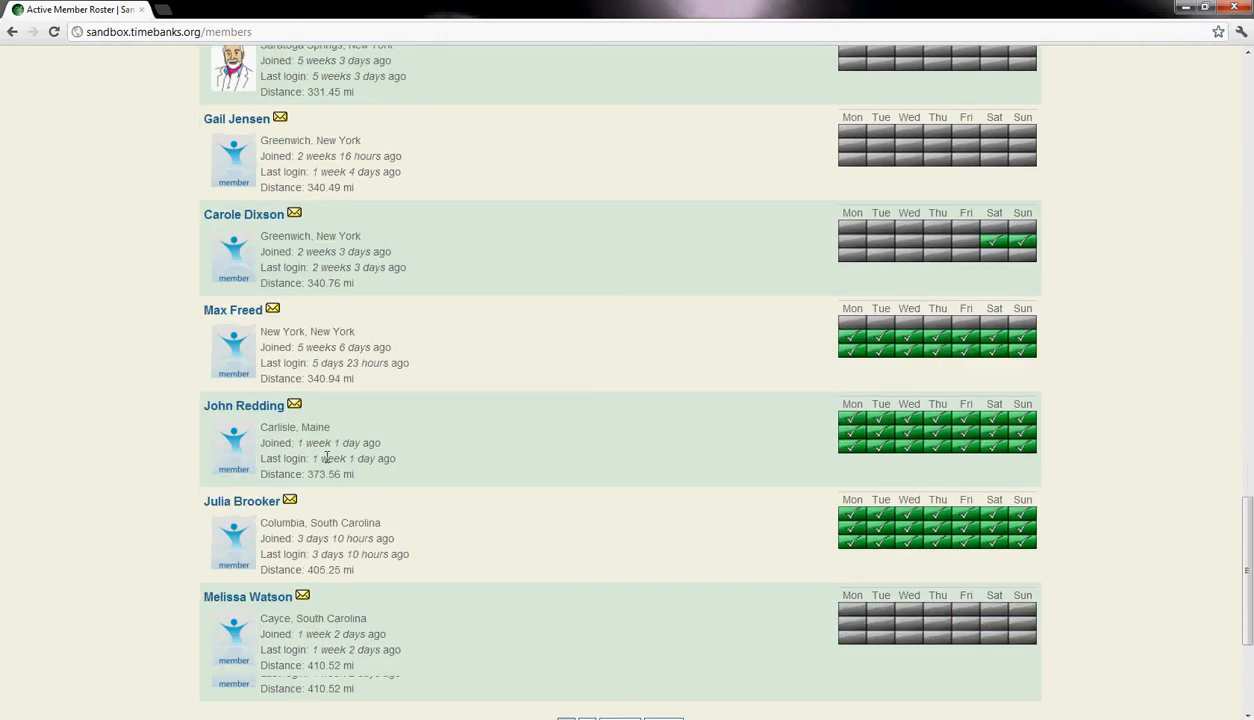
# - Review the members' entries and availability grids in the roster, back up to its name, neighborhood and affiliation filters
pyautogui.scroll(12, 326, 458)
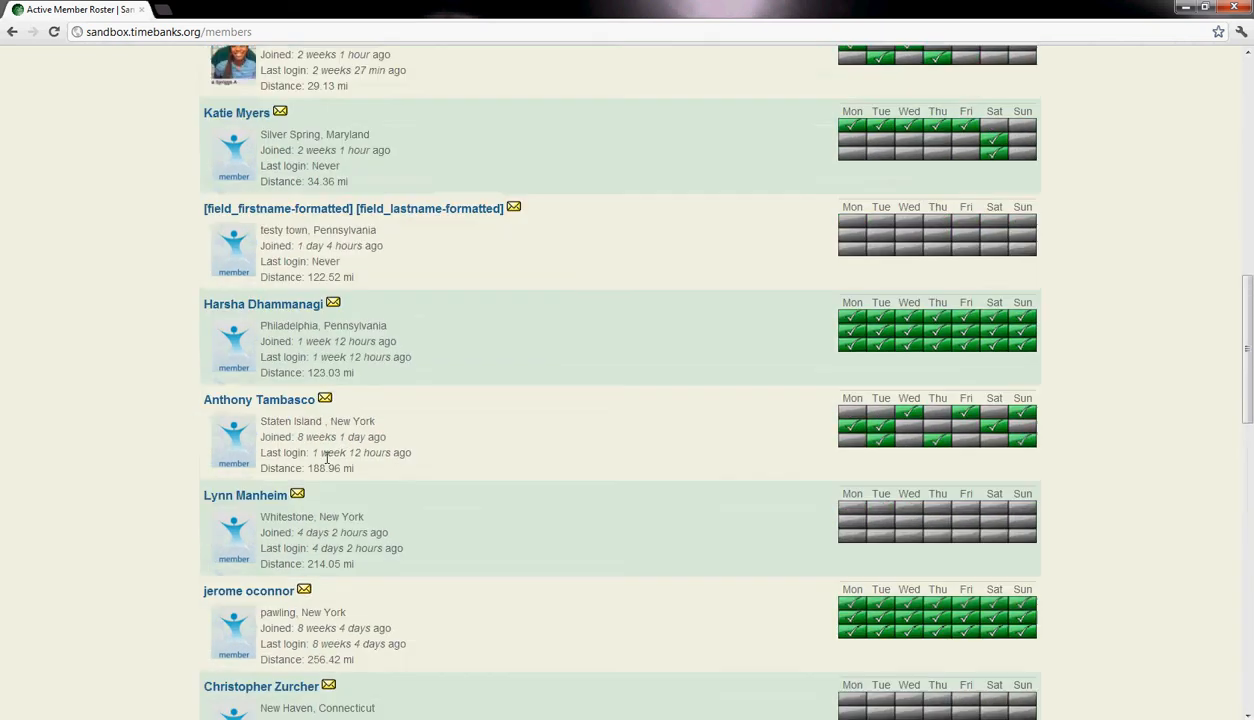
pyautogui.scroll(3, 328, 457)
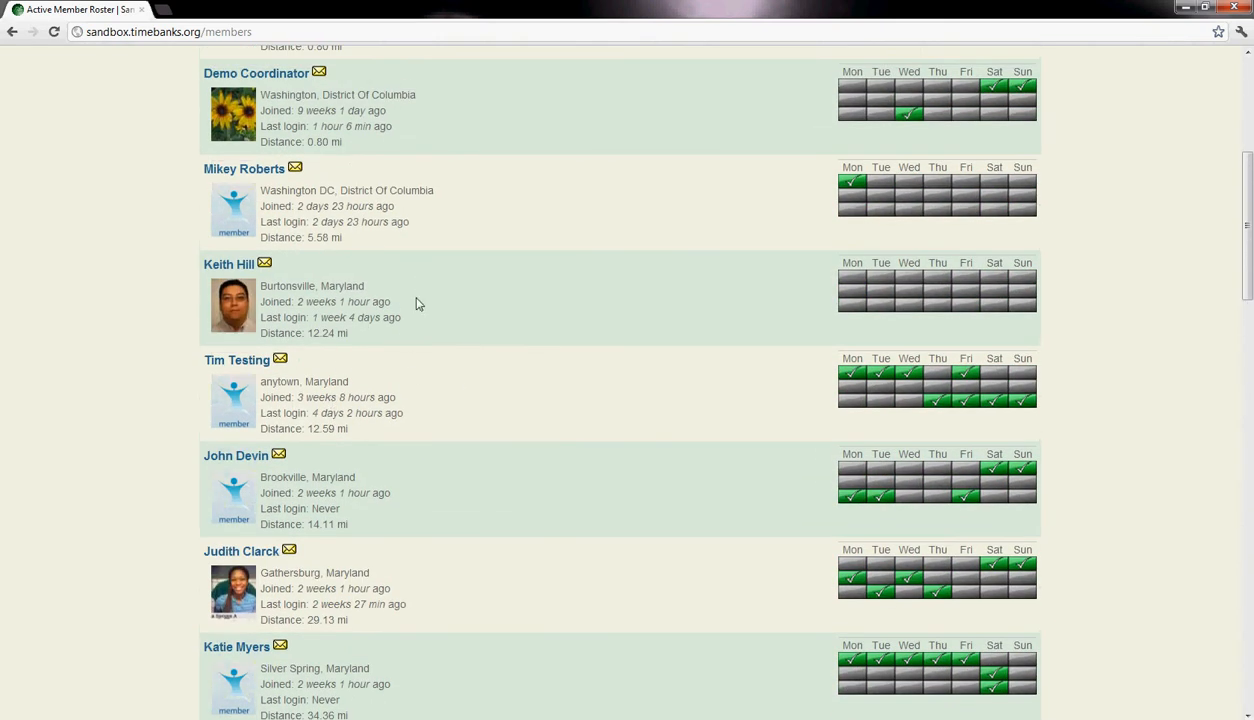
pyautogui.scroll(2, 407, 352)
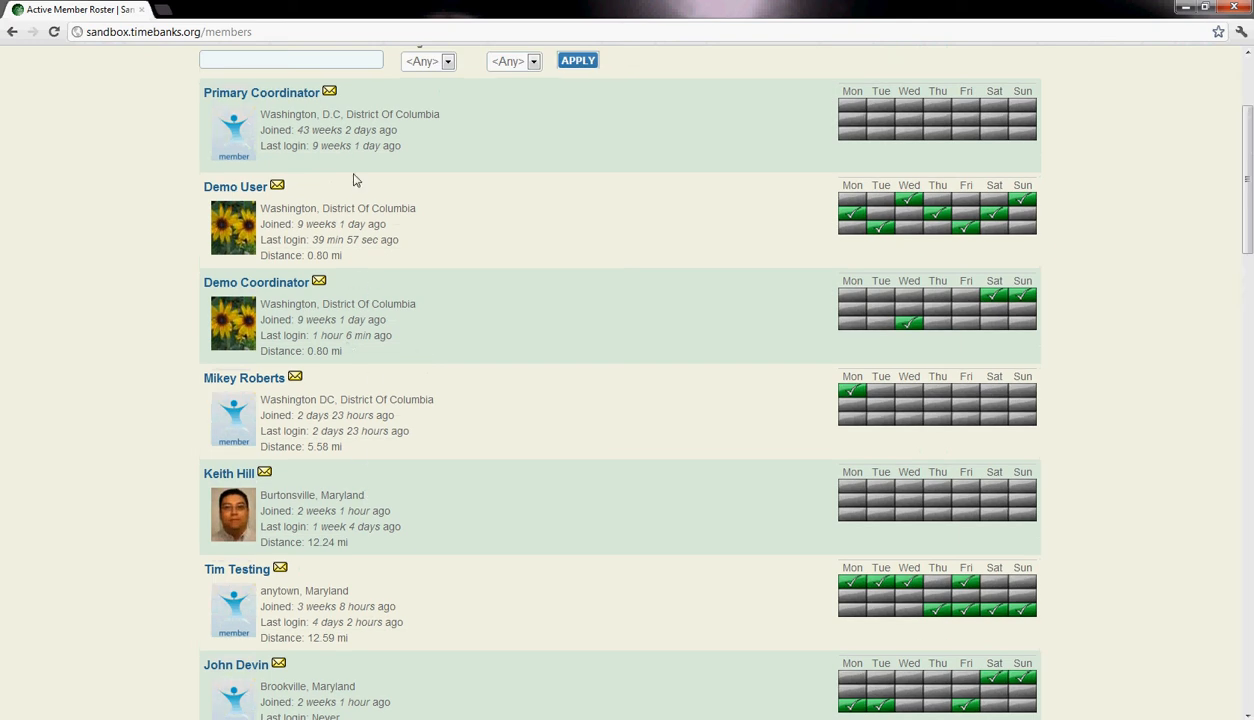
pyautogui.scroll(-1, 340, 420)
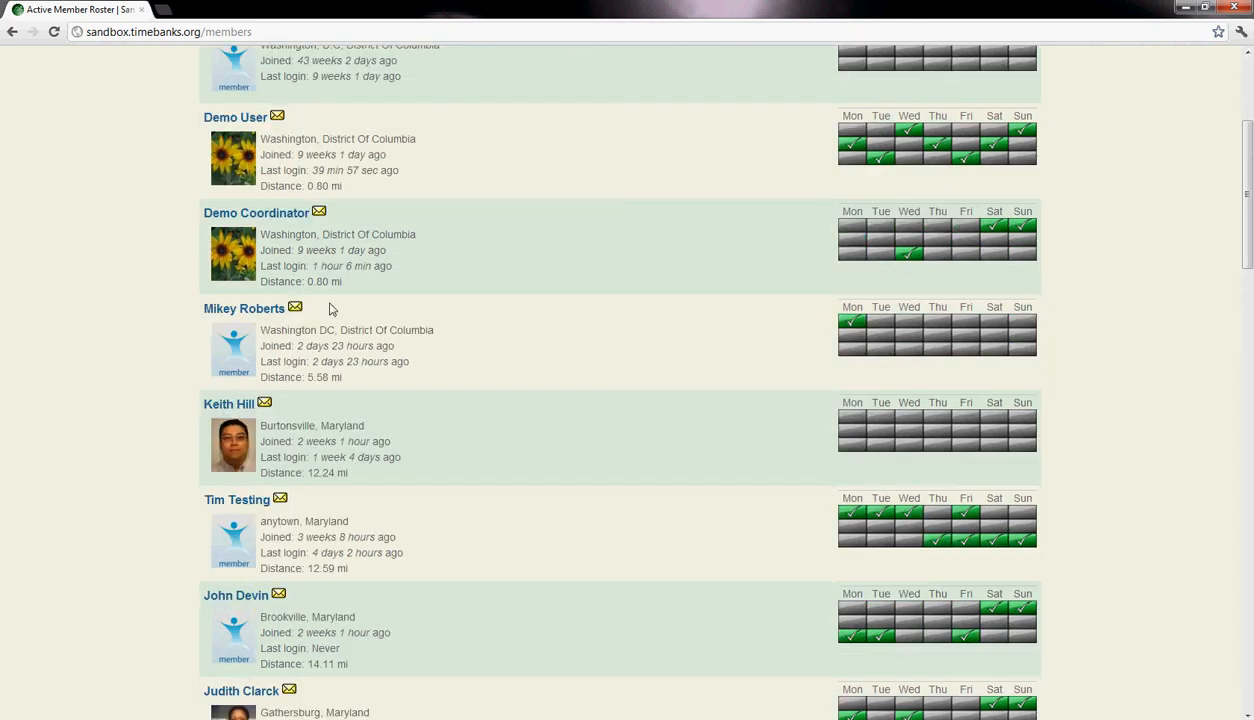
pyautogui.scroll(-1, 328, 266)
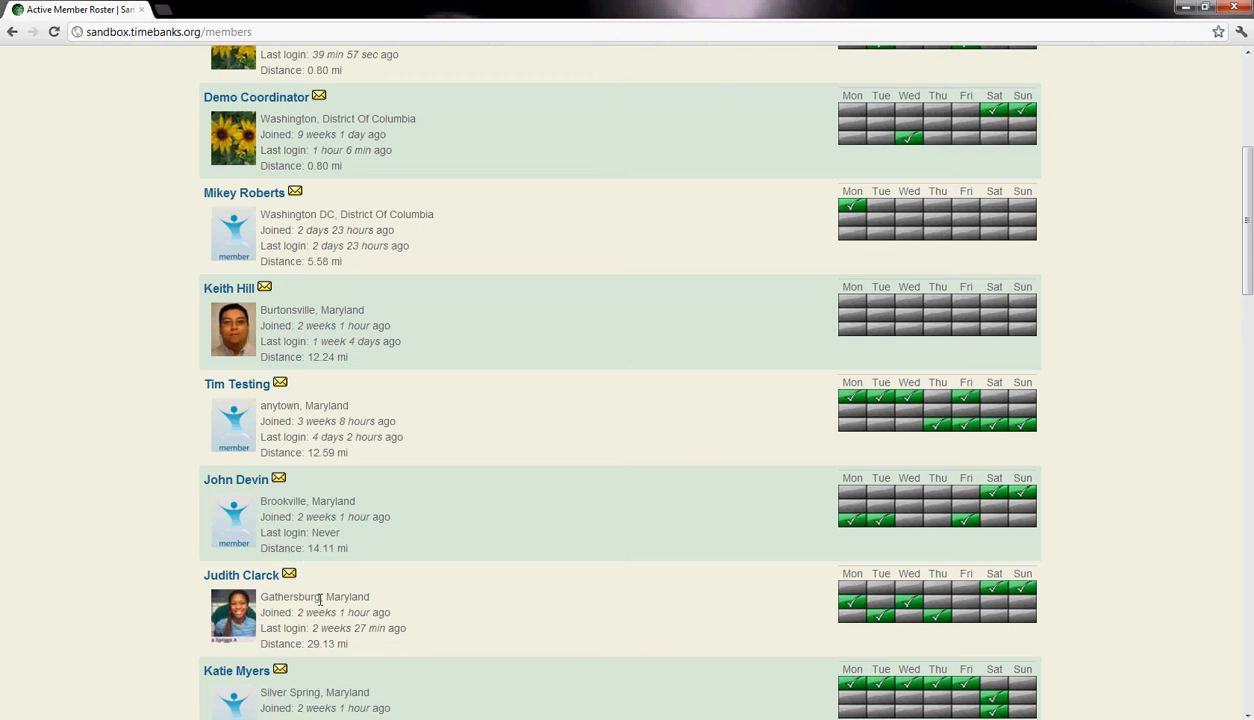
pyautogui.scroll(-1, 320, 595)
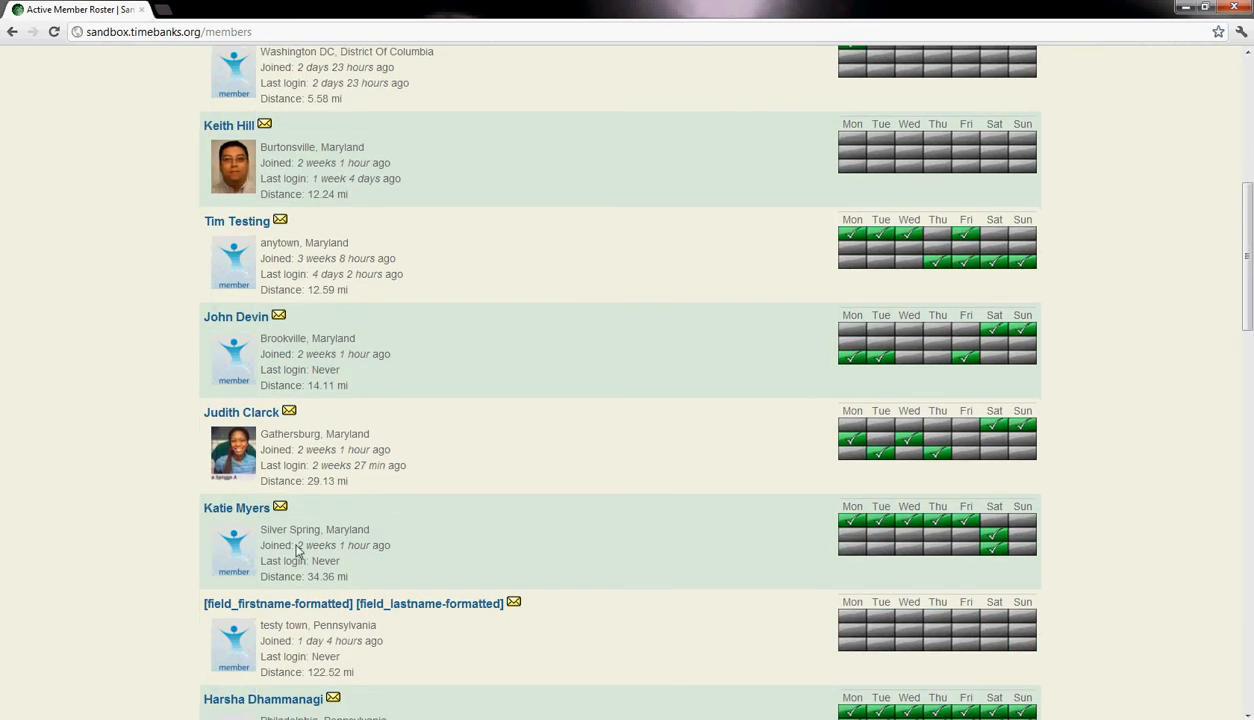
pyautogui.scroll(1, 298, 545)
pyautogui.scroll(3, 308, 487)
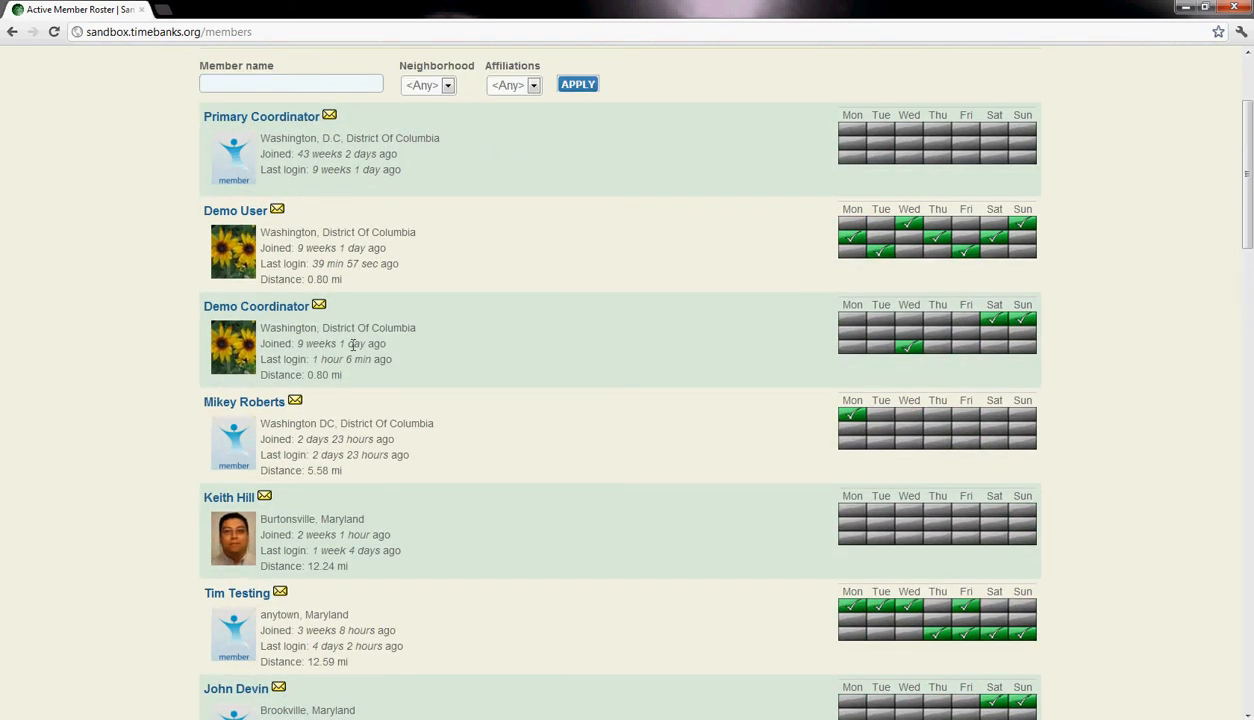
pyautogui.scroll(-2, 311, 199)
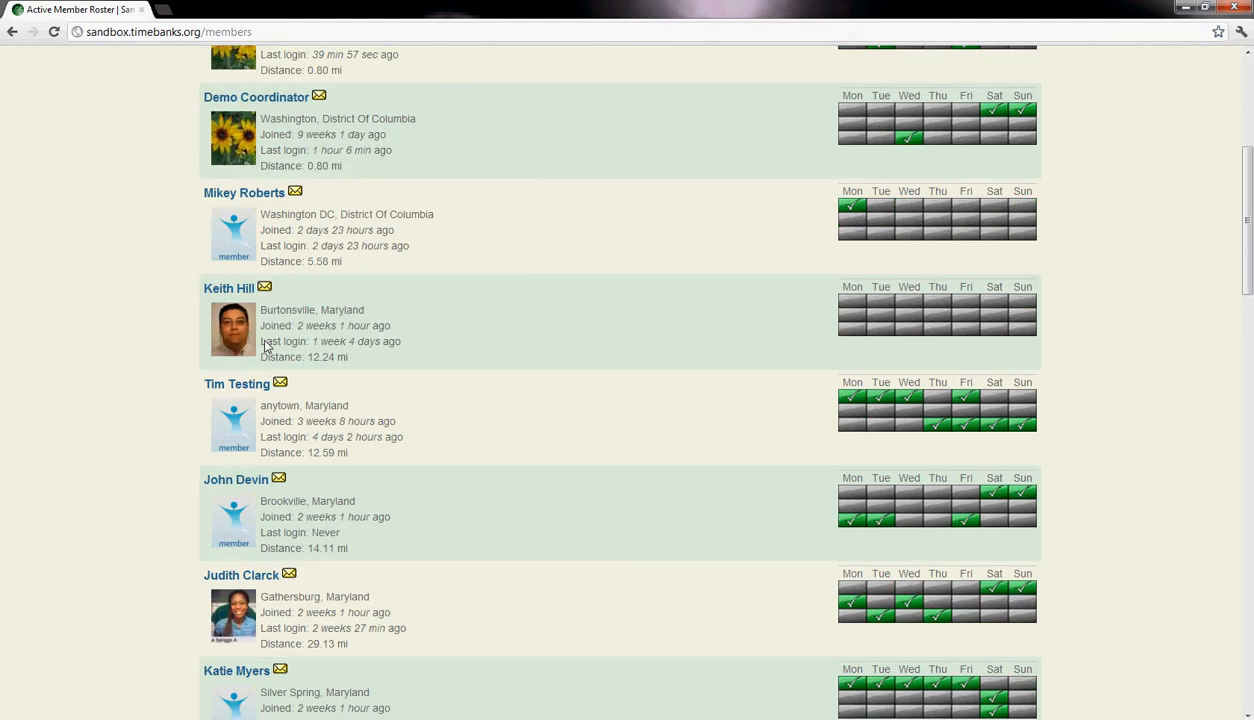
pyautogui.scroll(2, 315, 320)
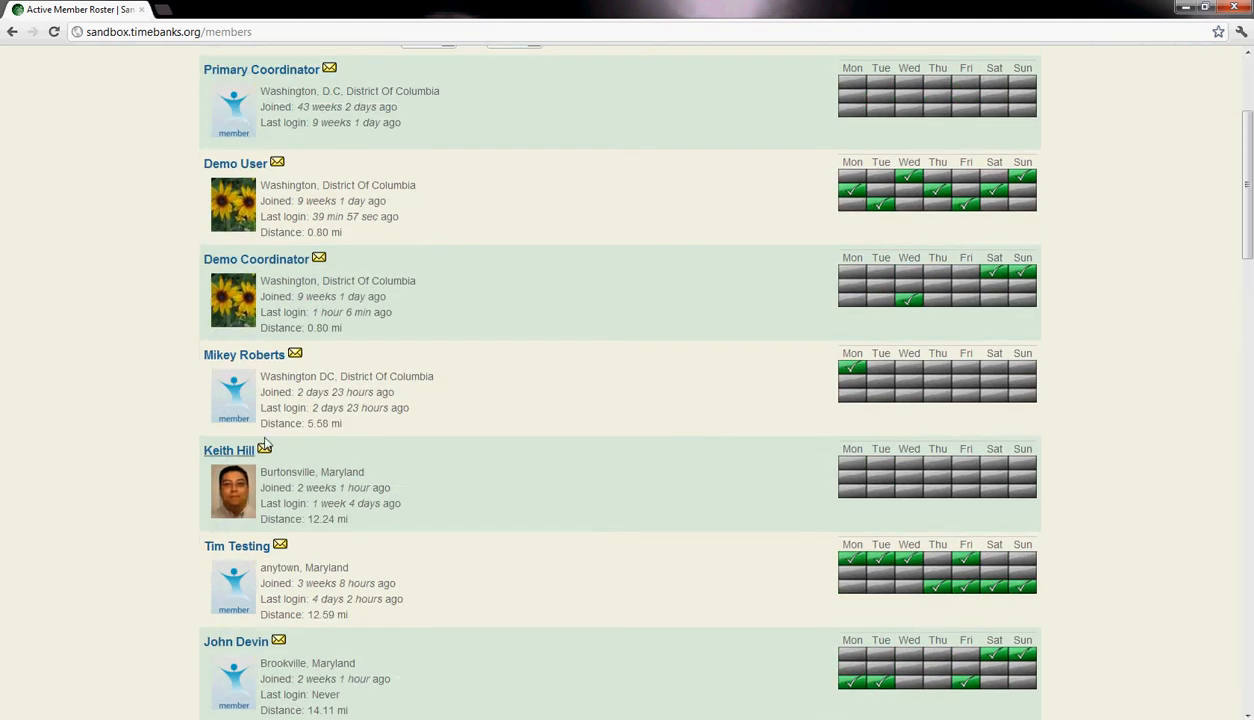
pyautogui.scroll(1, 608, 397)
pyautogui.scroll(1, 608, 397)
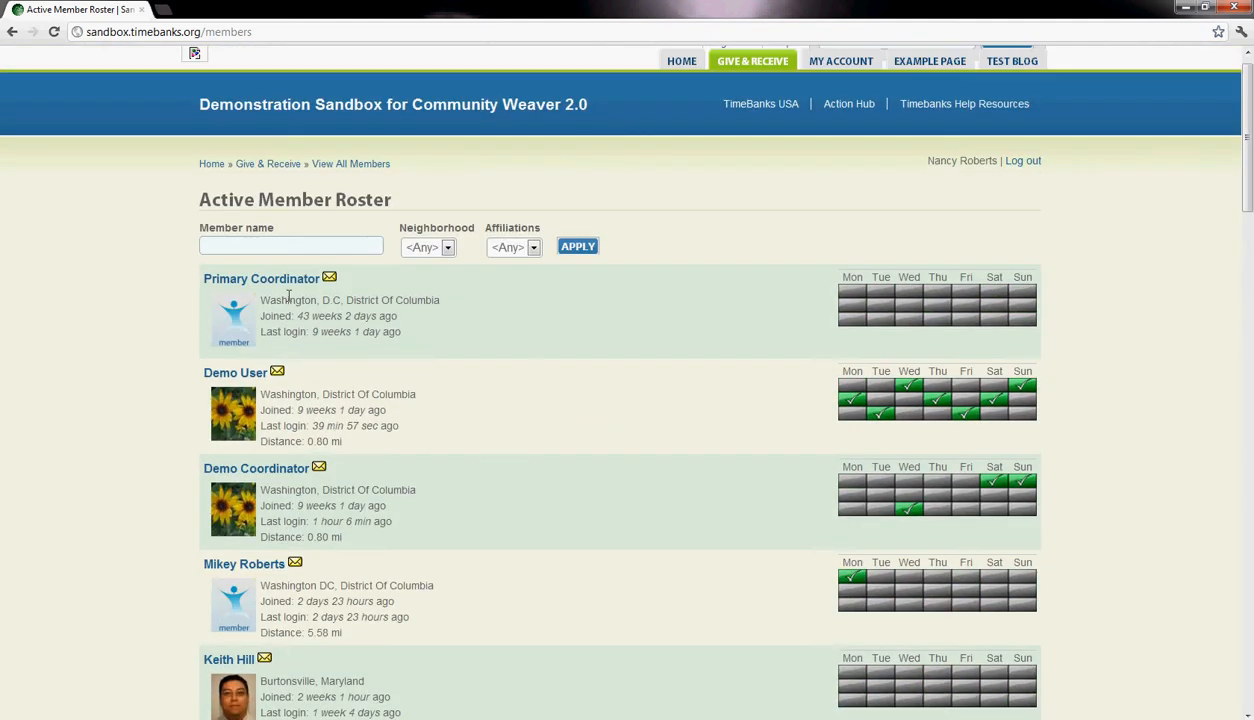
# - Open the profile of the roster member from Burtonsville, Maryland, and examine the availability, location map, current offers and current requests
pyautogui.scroll(-3, 260, 410)
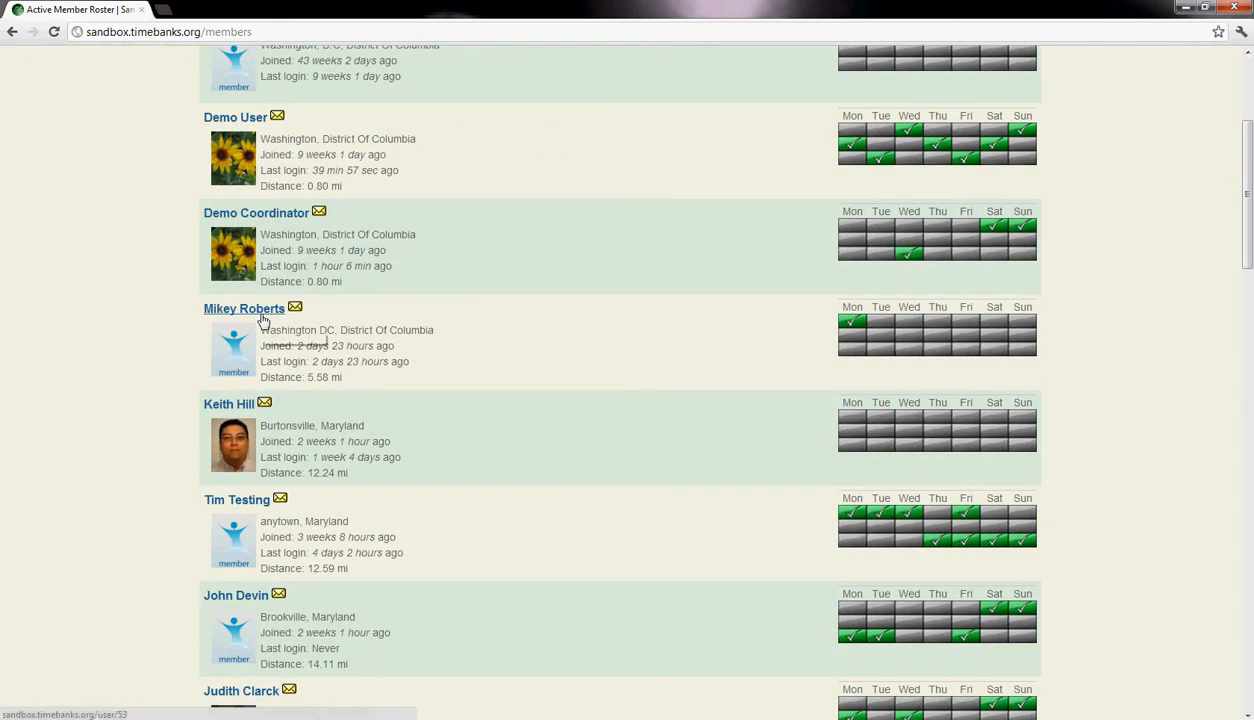
pyautogui.click(241, 411)
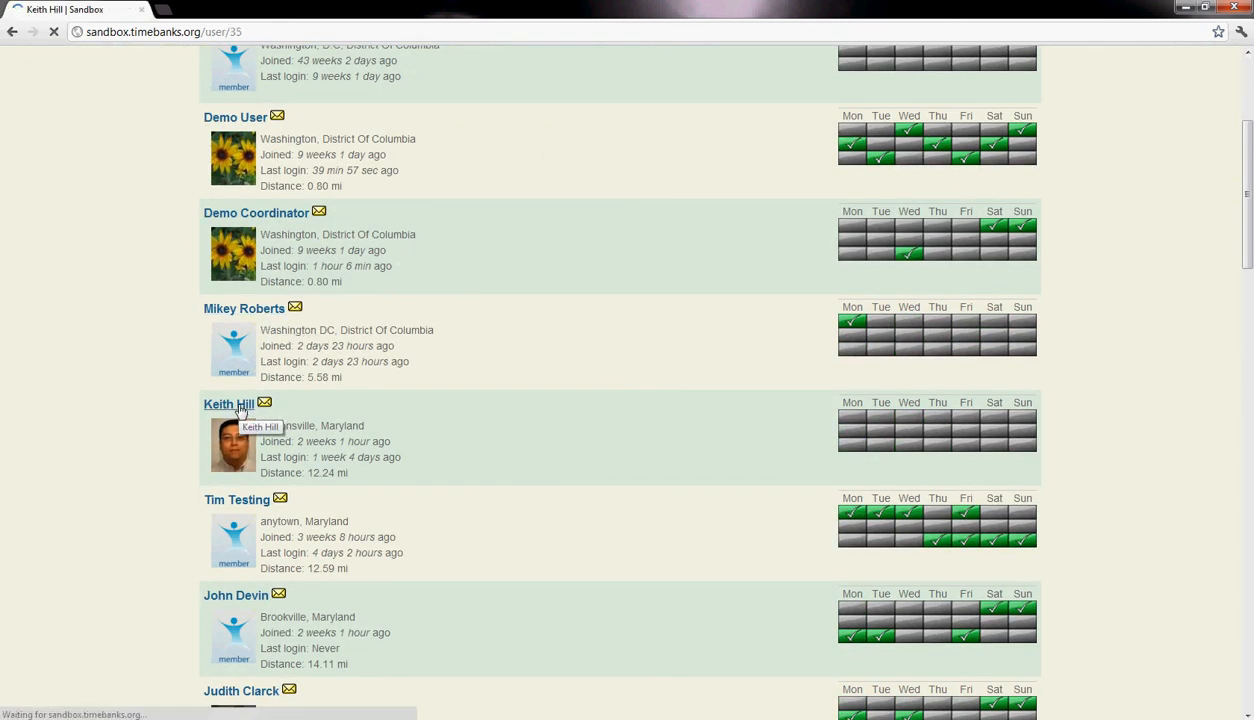
pyautogui.scroll(-2, 666, 384)
pyautogui.scroll(1, 620, 420)
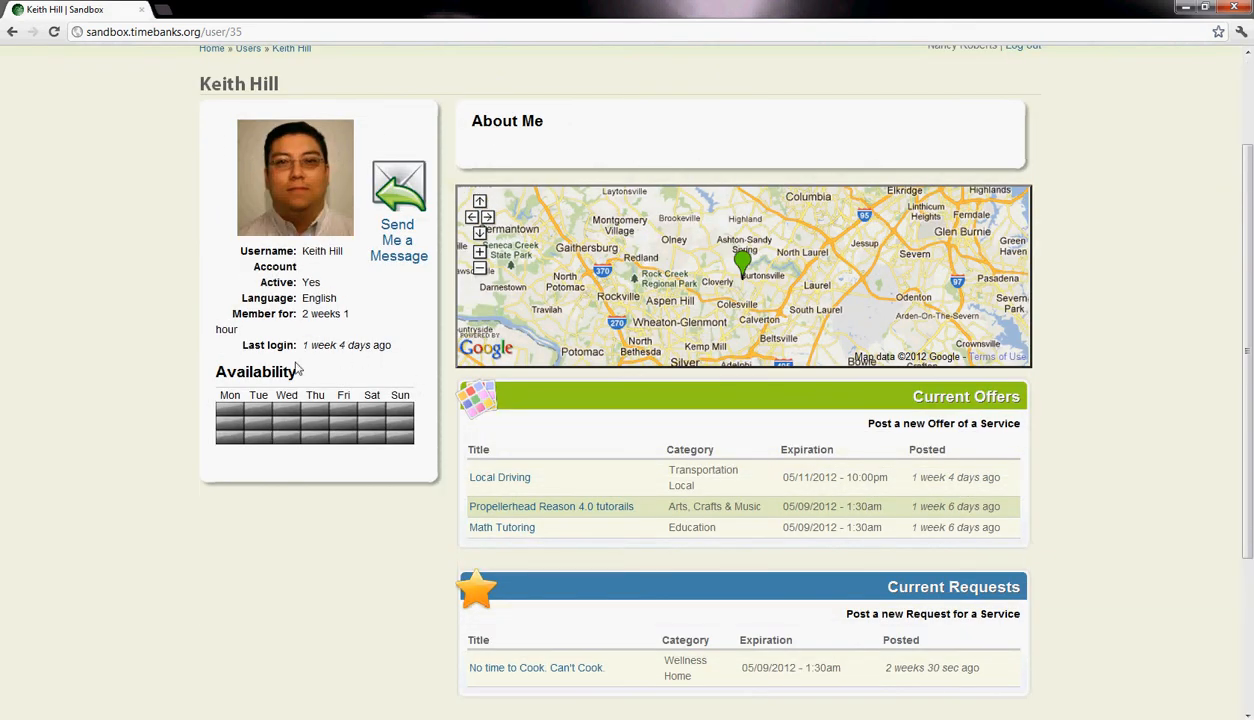
pyautogui.scroll(-2, 588, 546)
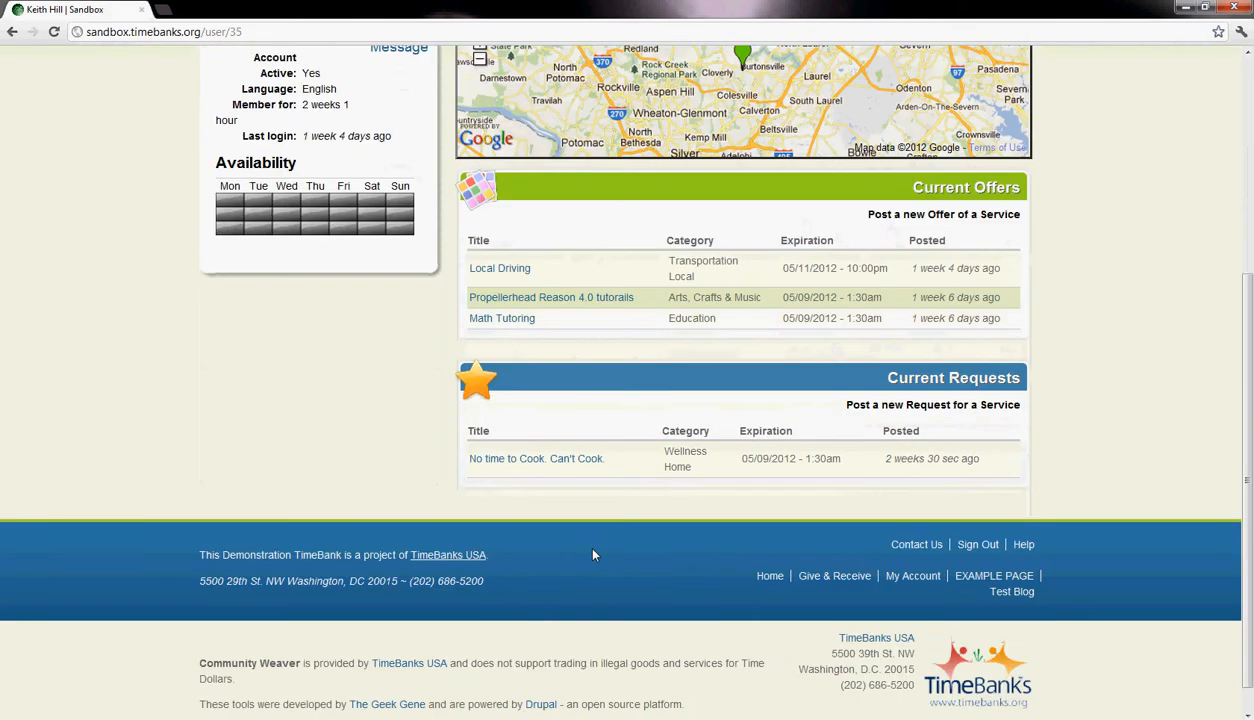
pyautogui.scroll(3, 440, 470)
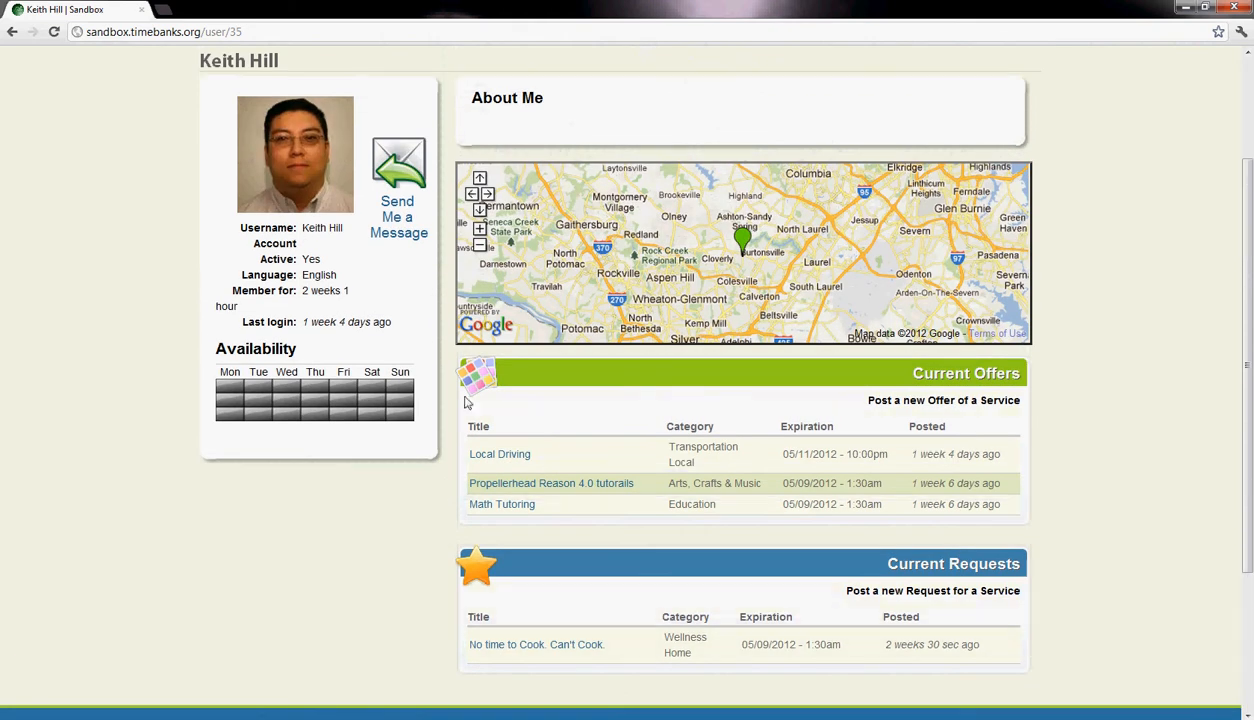
pyautogui.scroll(1, 470, 330)
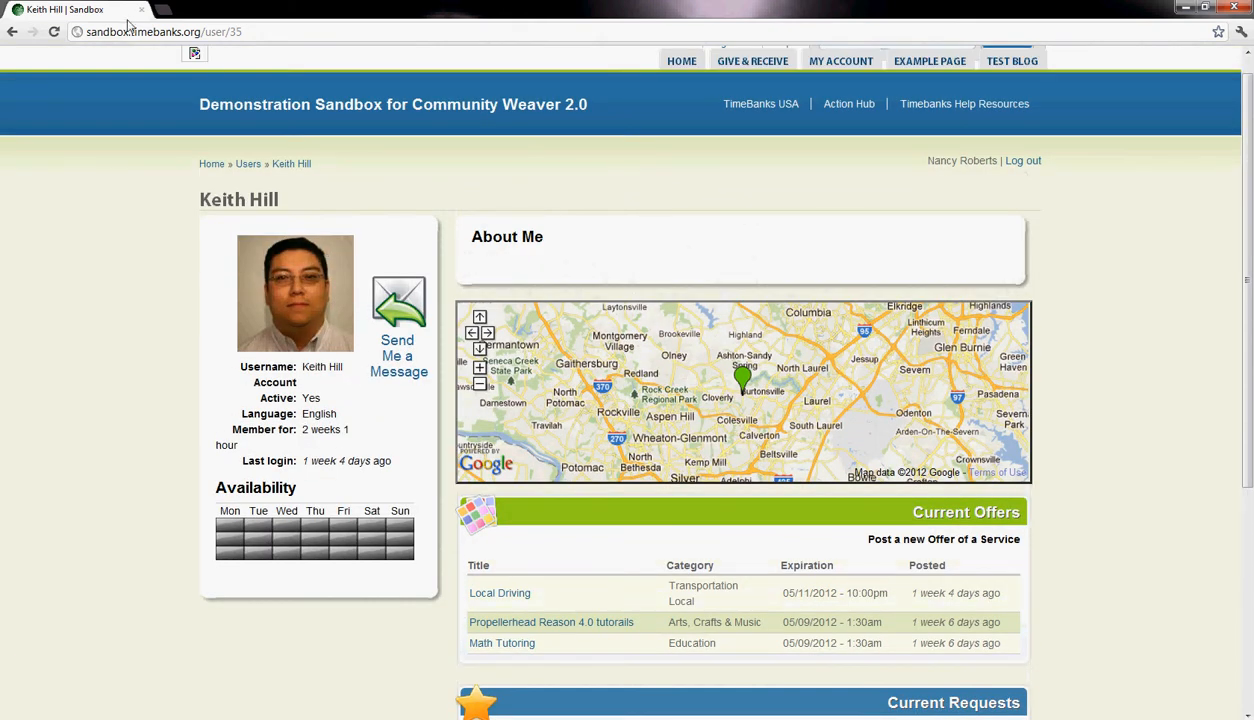
# - Return to the member roster and open the form for posting a service ad
pyautogui.click(13, 32)
pyautogui.scroll(3, 560, 315)
pyautogui.moveTo(752, 86)
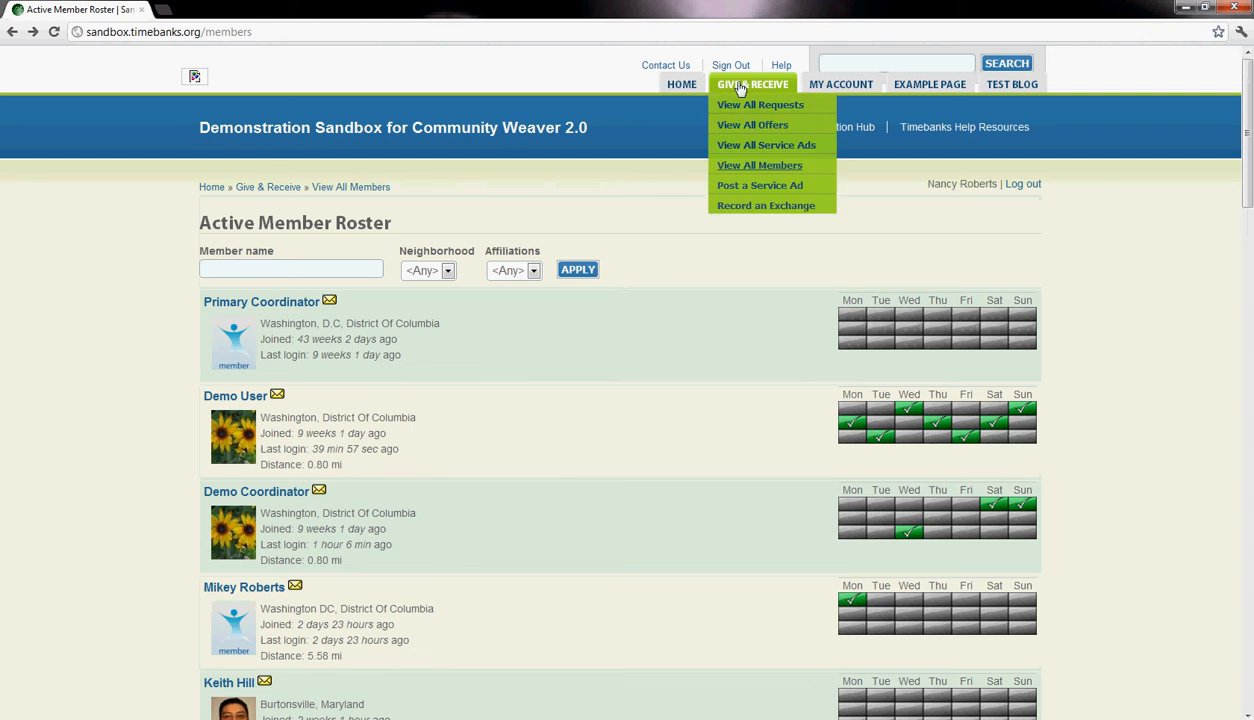
pyautogui.click(744, 187)
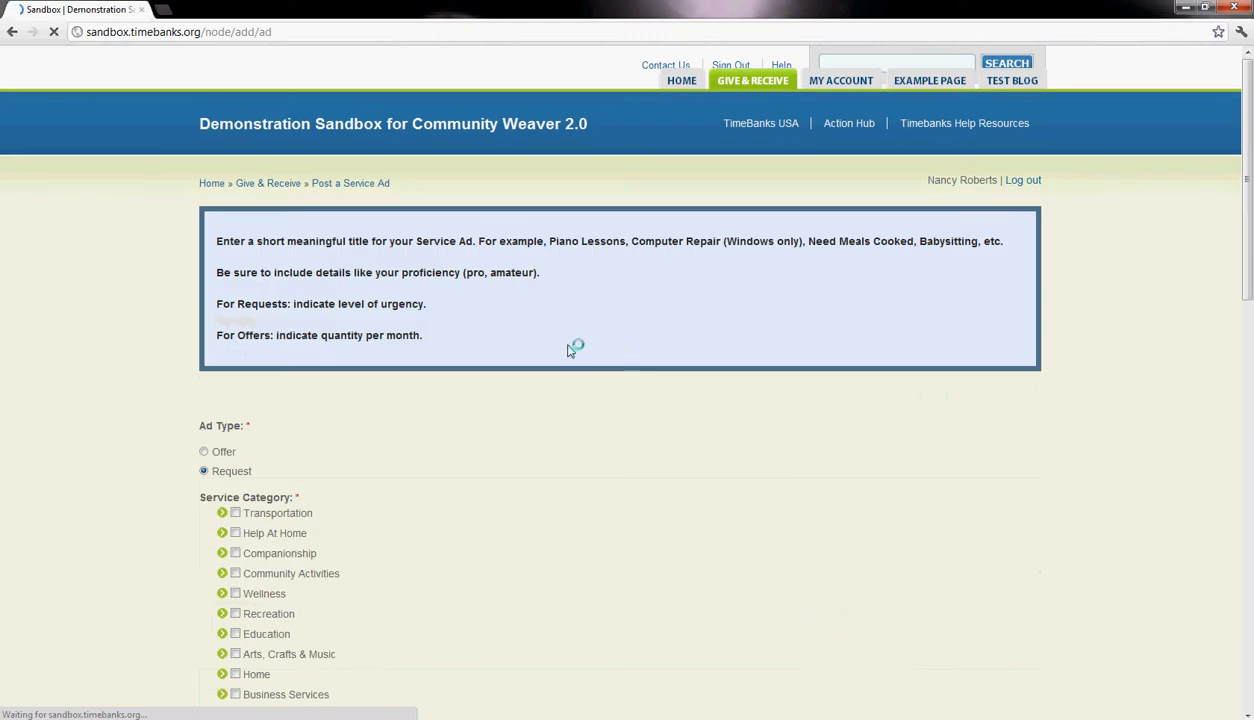
# - Switch the ad type repeatedly between Offer and Request, leaving it set to Offer
pyautogui.scroll(-1, 424, 398)
pyautogui.click(218, 339)
pyautogui.click(233, 360)
pyautogui.click(222, 340)
pyautogui.click(228, 360)
pyautogui.click(222, 340)
pyautogui.click(228, 360)
pyautogui.click(222, 340)
pyautogui.click(228, 360)
pyautogui.click(222, 340)
pyautogui.click(228, 361)
pyautogui.click(226, 342)
pyautogui.click(227, 359)
pyautogui.click(228, 343)
# - Examine the posting guidance above the form, highlighting the advice on urgency for requests and monthly quantity for offers
pyautogui.scroll(1, 420, 340)
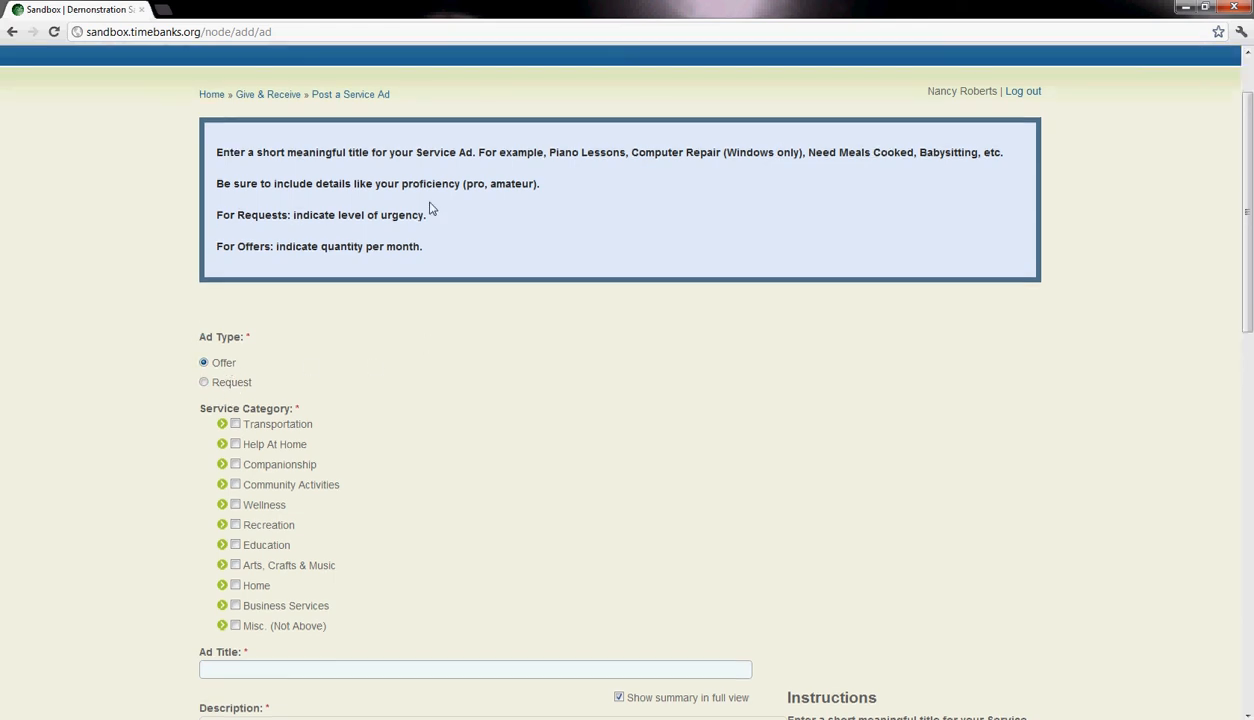
pyautogui.moveTo(386, 148); pyautogui.dragTo(378, 269)
pyautogui.click(449, 259)
pyautogui.scroll(-1, 614, 199)
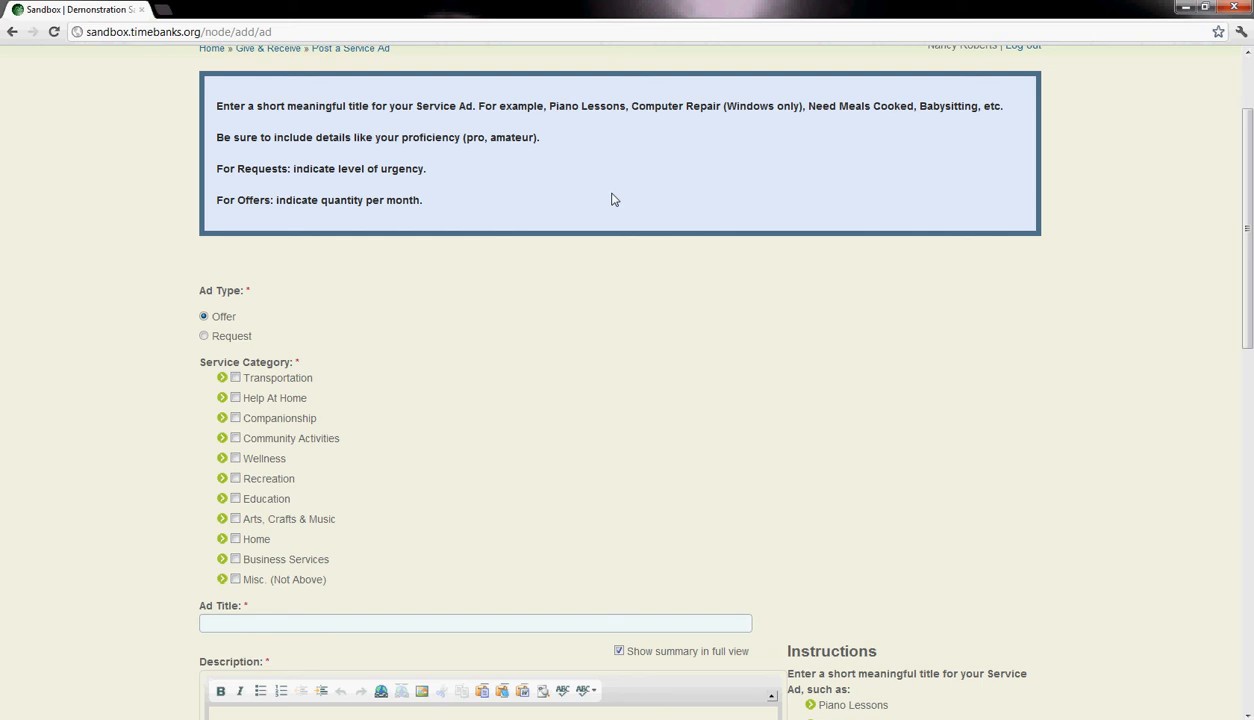
pyautogui.moveTo(293, 168); pyautogui.dragTo(436, 168)
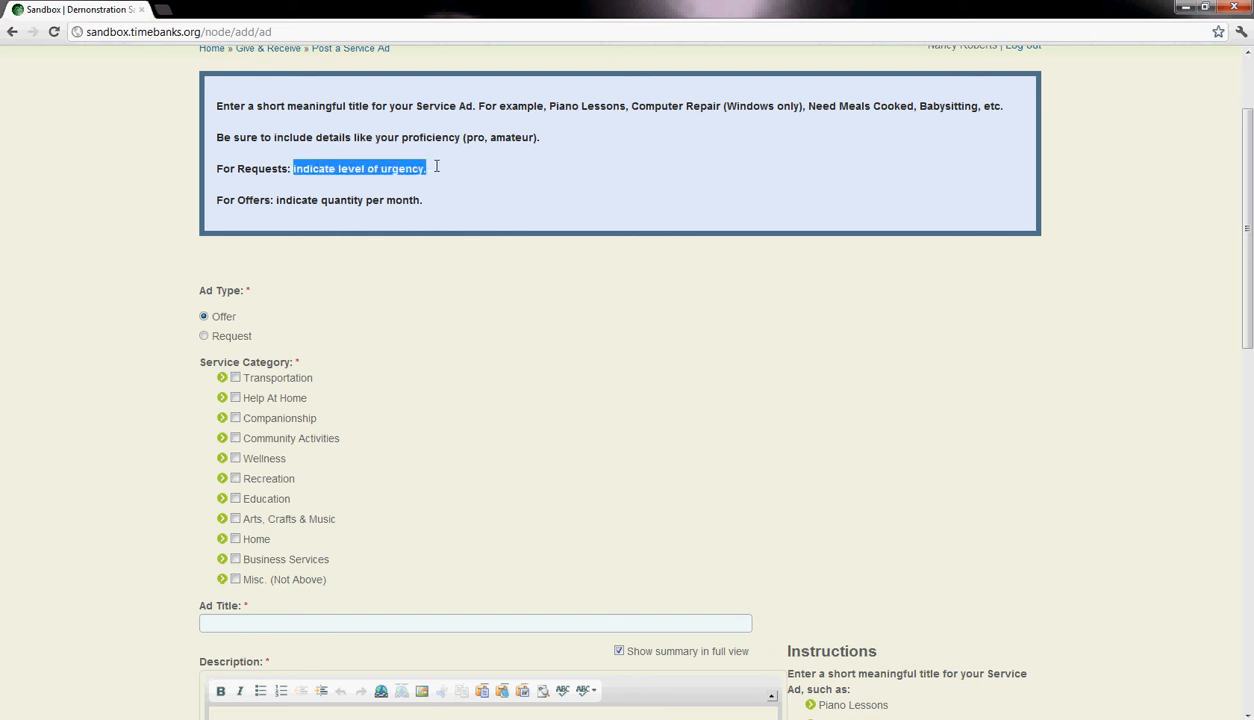
pyautogui.scroll(-12, 437, 175)
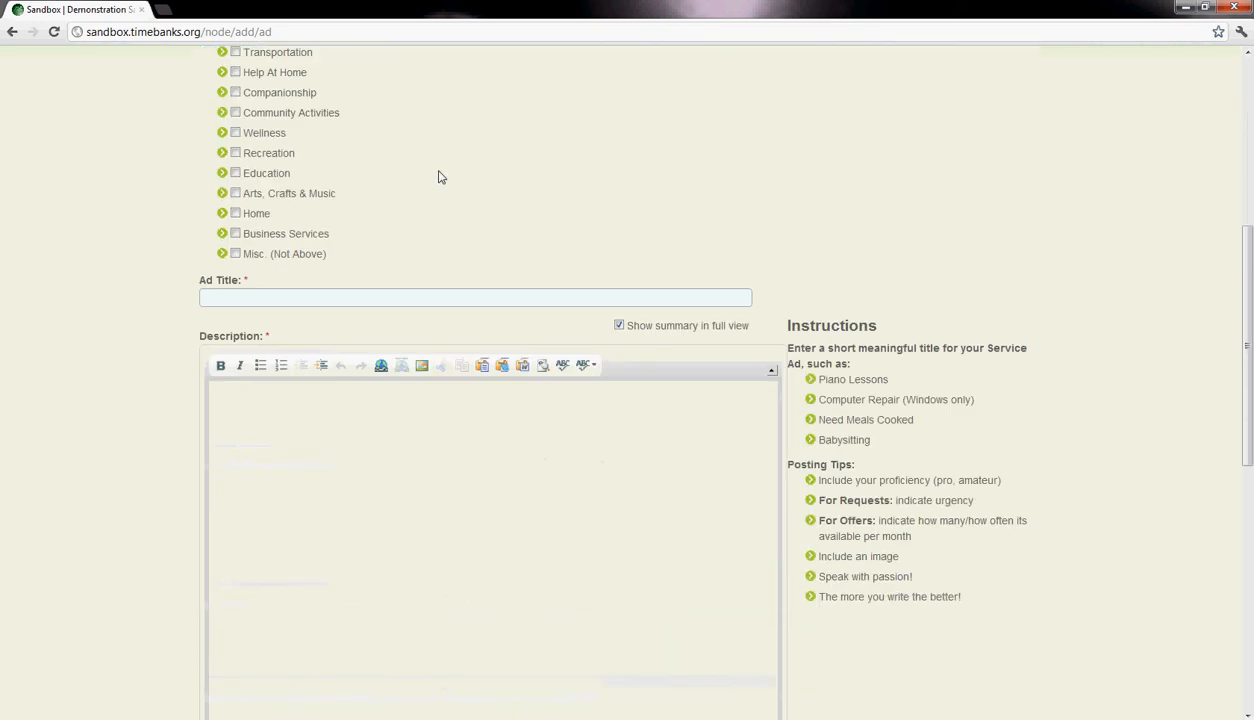
pyautogui.scroll(12, 444, 190)
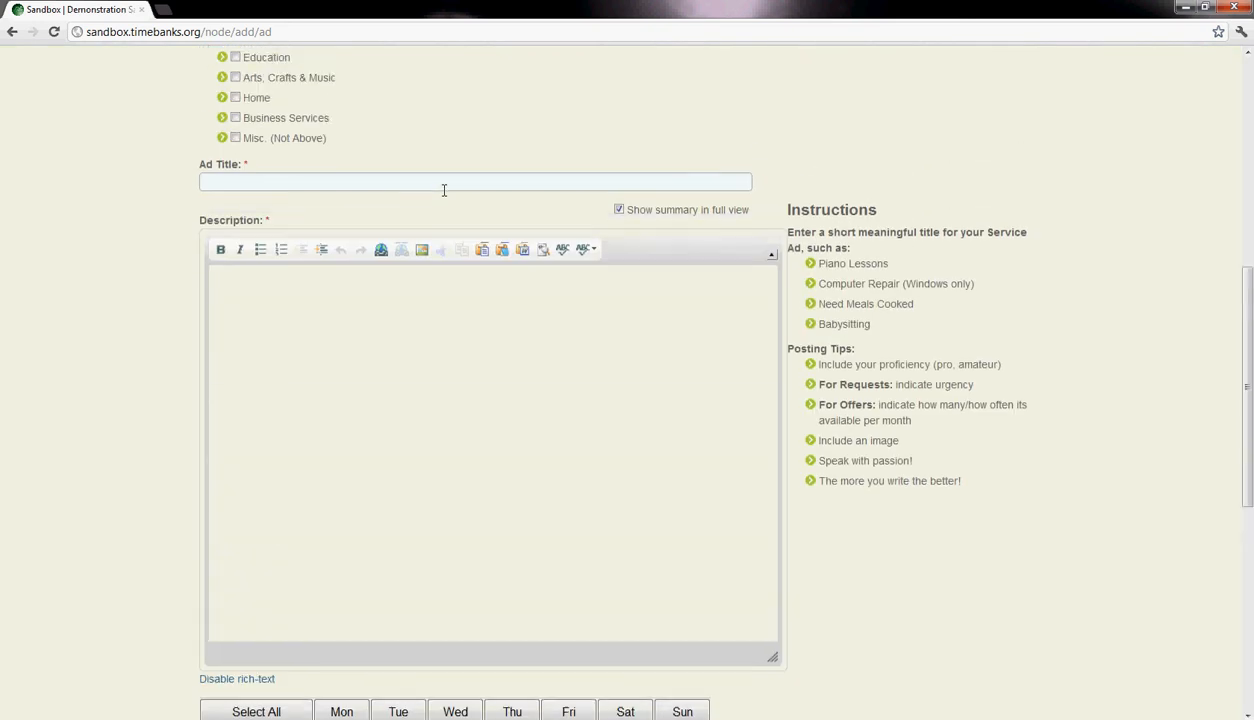
pyautogui.moveTo(444, 291); pyautogui.dragTo(281, 300)
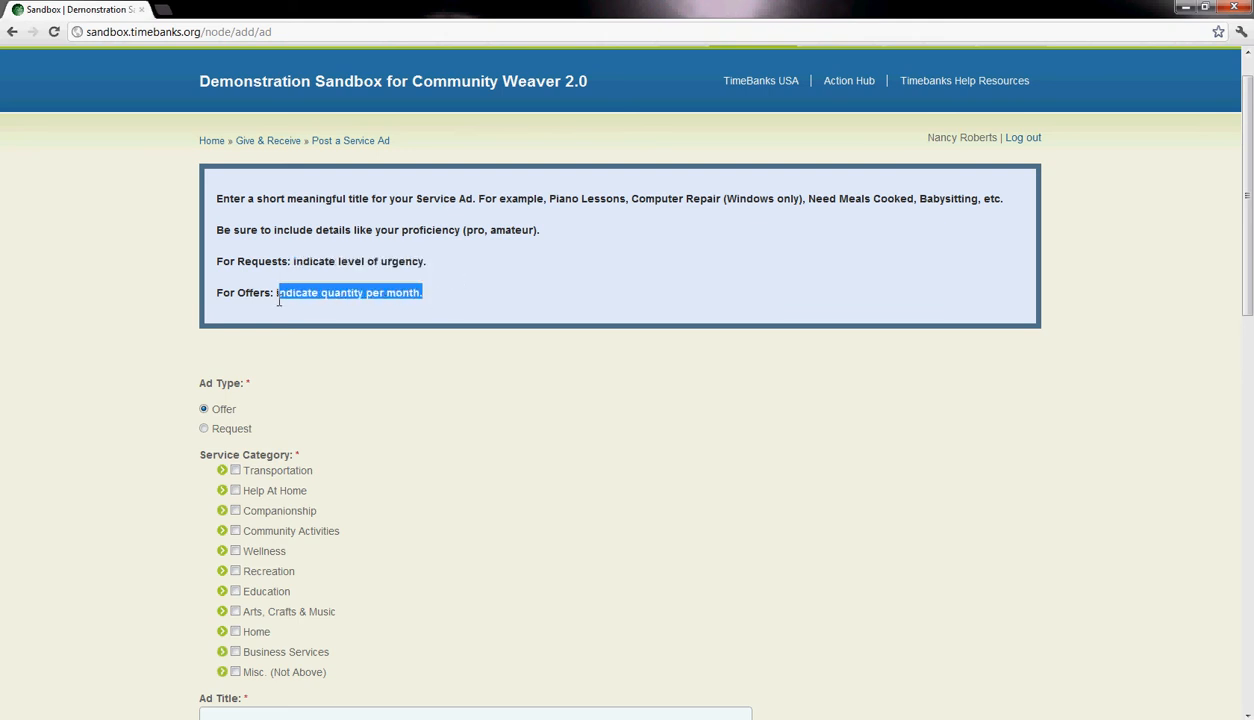
# - Look over the service ad form's category list, ad title and description fields, and posting tips
pyautogui.scroll(-3, 350, 306)
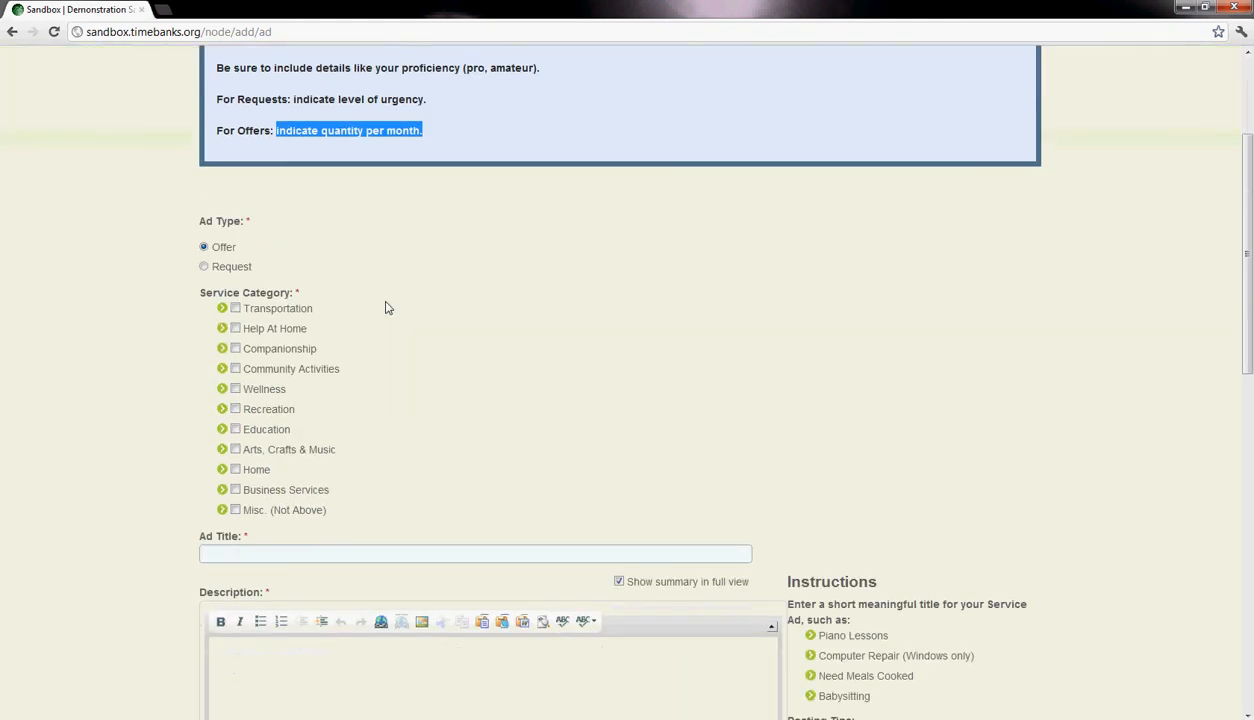
pyautogui.scroll(-3, 446, 305)
pyautogui.scroll(3, 447, 307)
pyautogui.scroll(-3, 447, 307)
pyautogui.scroll(-3, 352, 324)
pyautogui.click(278, 340)
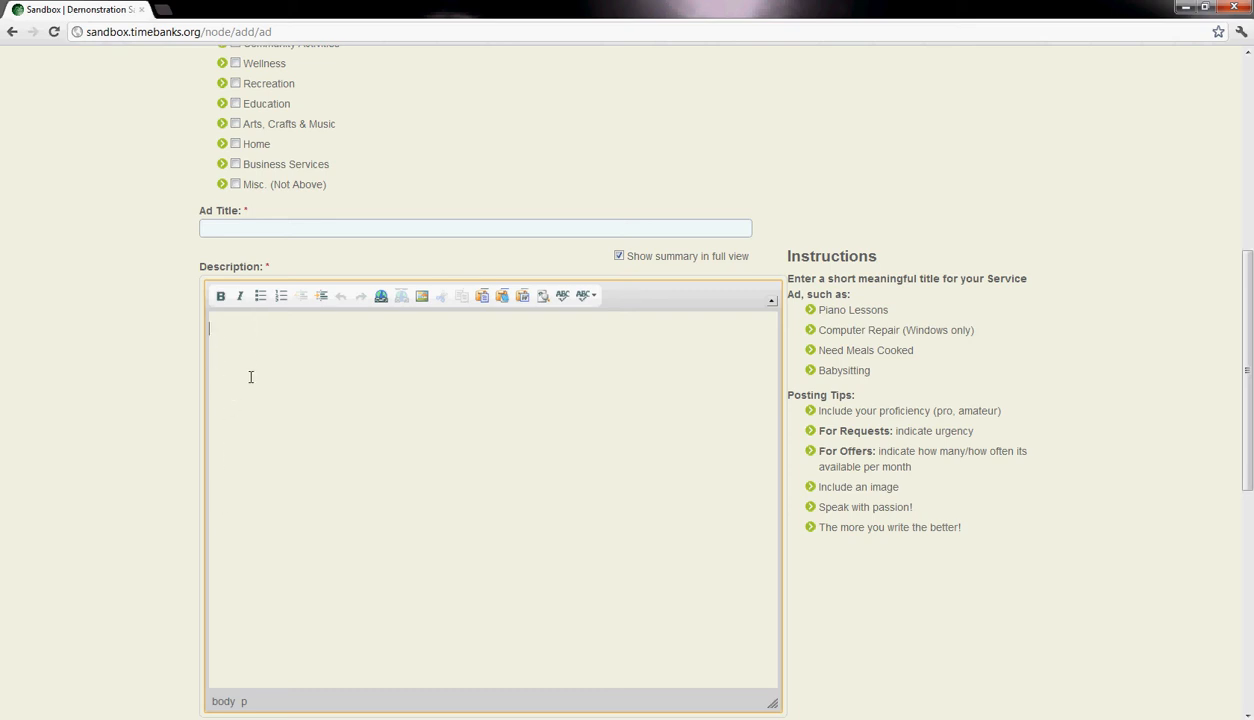
pyautogui.scroll(3, 414, 400)
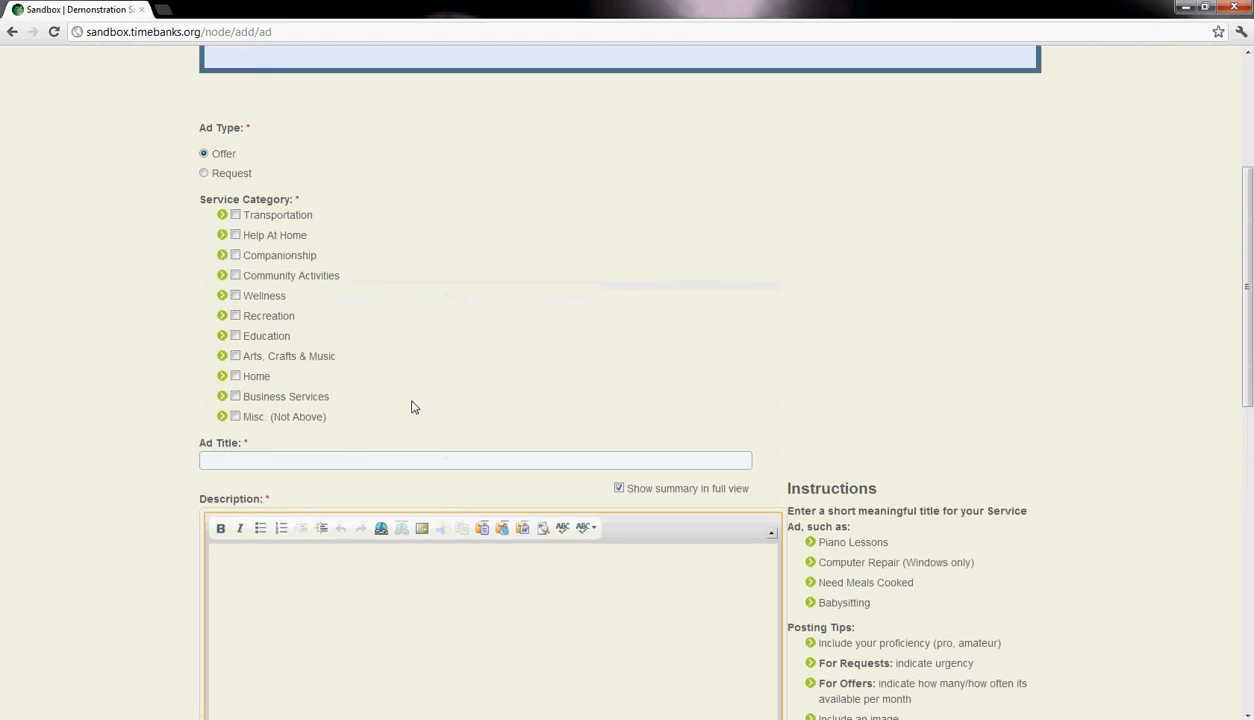
pyautogui.scroll(1, 420, 403)
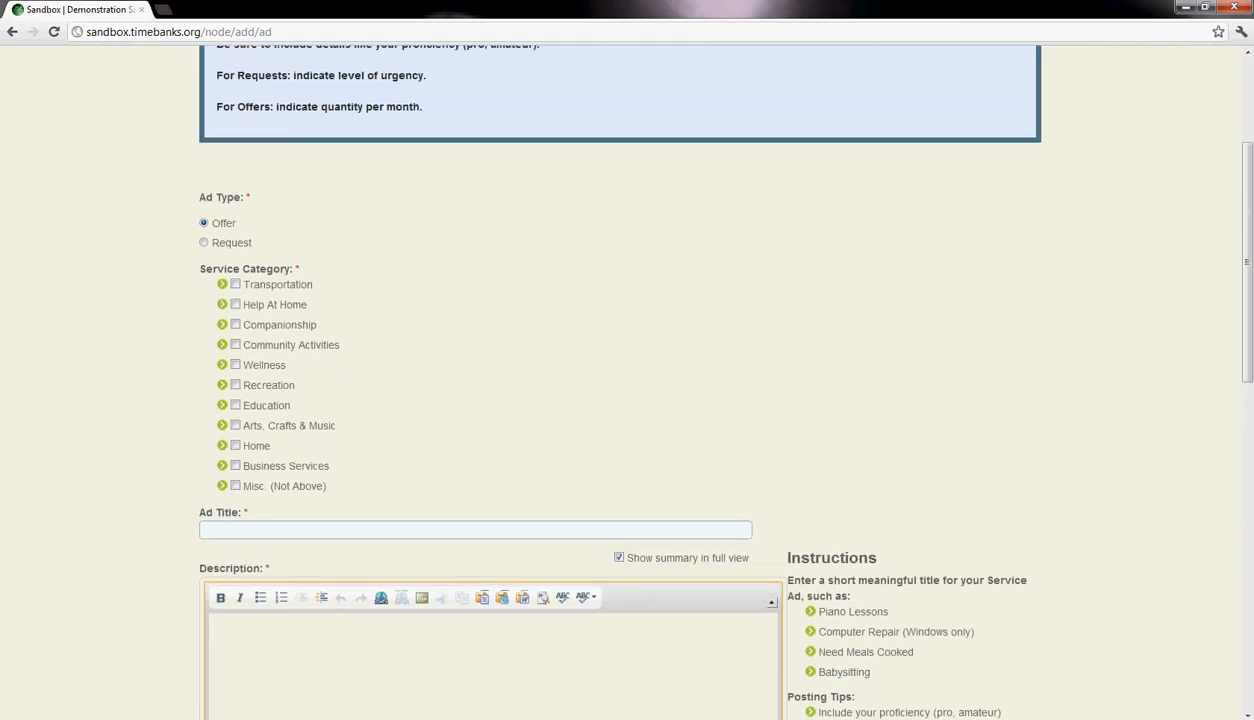
pyautogui.scroll(-4, 470, 375)
pyautogui.scroll(3, 470, 375)
pyautogui.scroll(-2, 472, 377)
pyautogui.scroll(-1, 472, 377)
pyautogui.scroll(2, 402, 320)
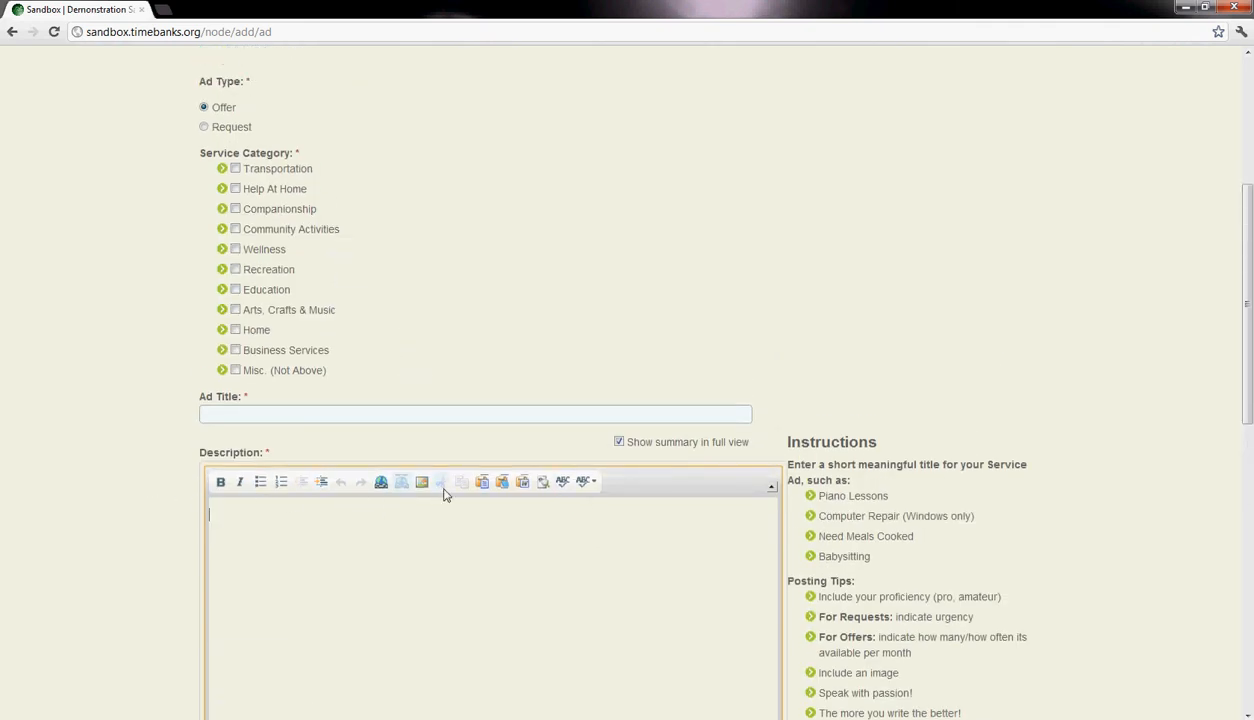
pyautogui.scroll(-2, 451, 504)
pyautogui.scroll(1, 437, 501)
pyautogui.scroll(5, 437, 501)
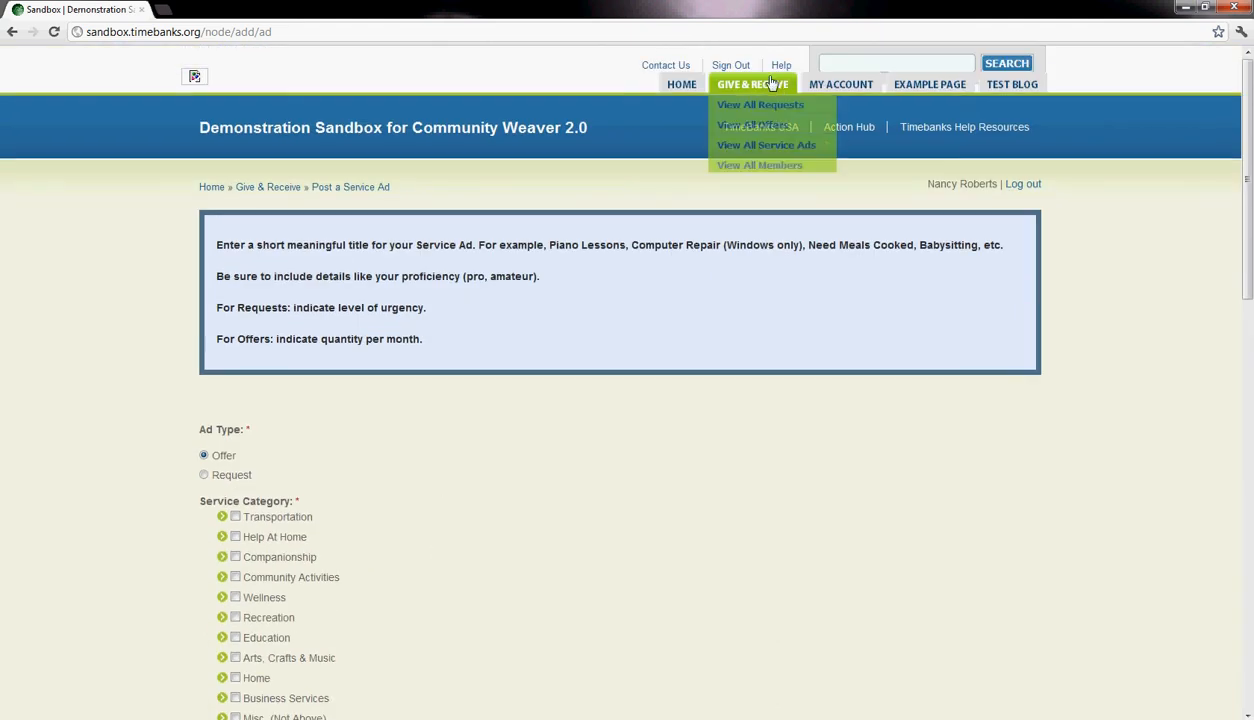
pyautogui.moveTo(831, 89)
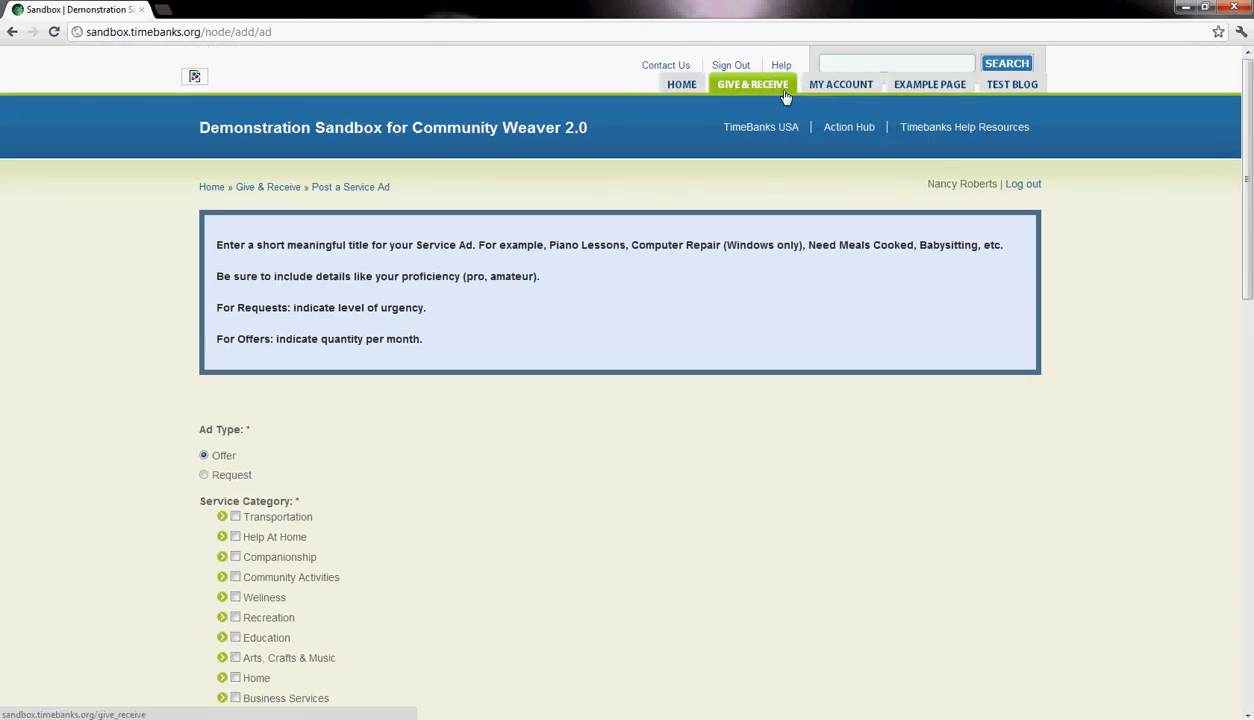
# - Paste "As a person who speaks both spanish and english, i would love to help anyone who is trying to learn and speak either." into the ad description
pyautogui.scroll(-3, 742, 442)
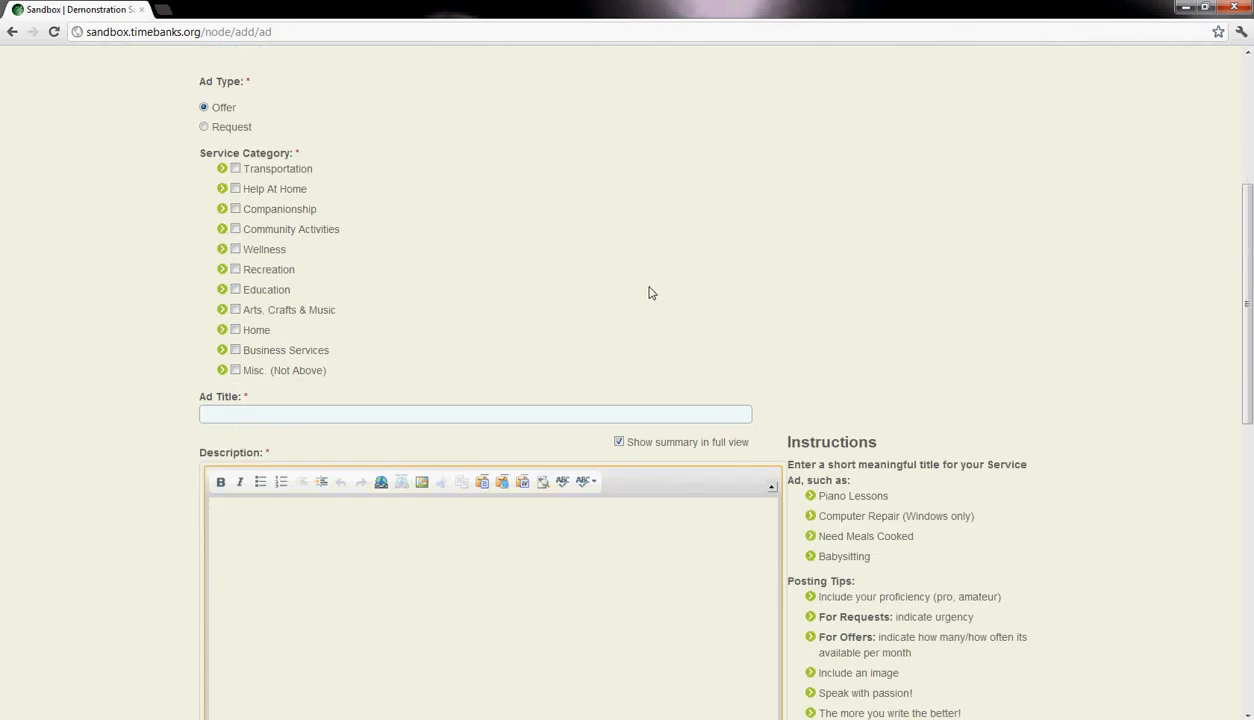
pyautogui.scroll(-1, 648, 292)
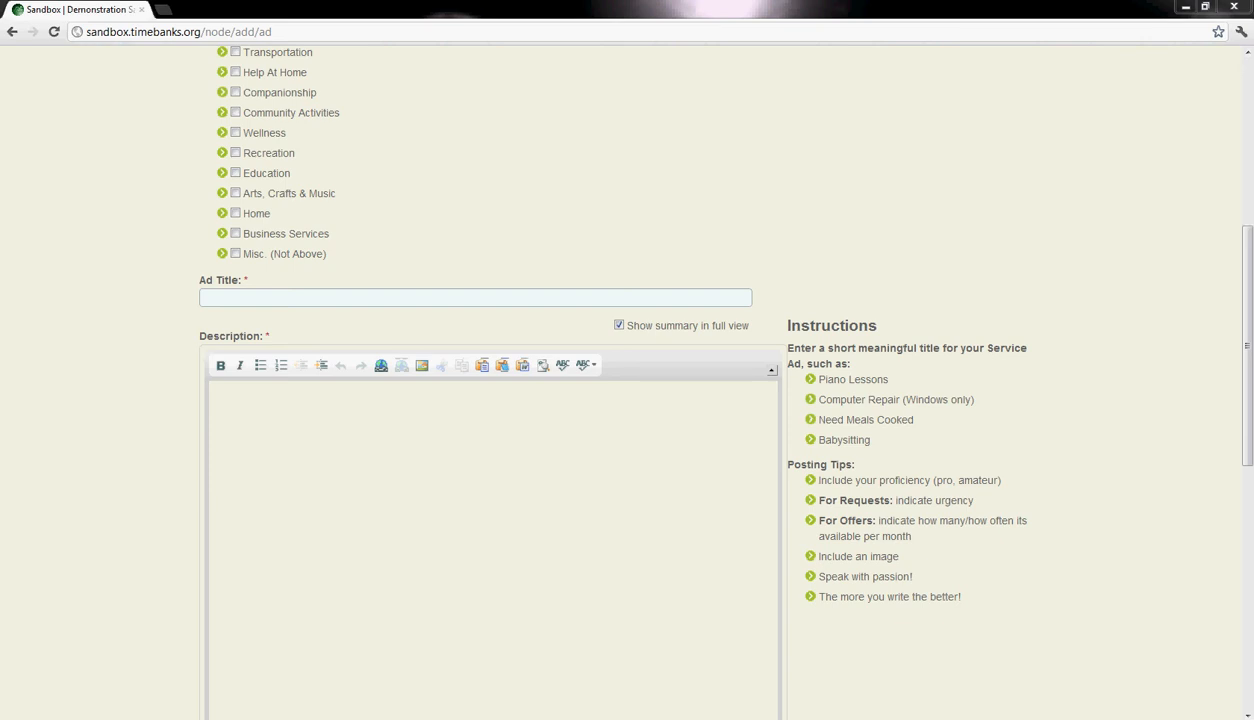
pyautogui.click(242, 404)
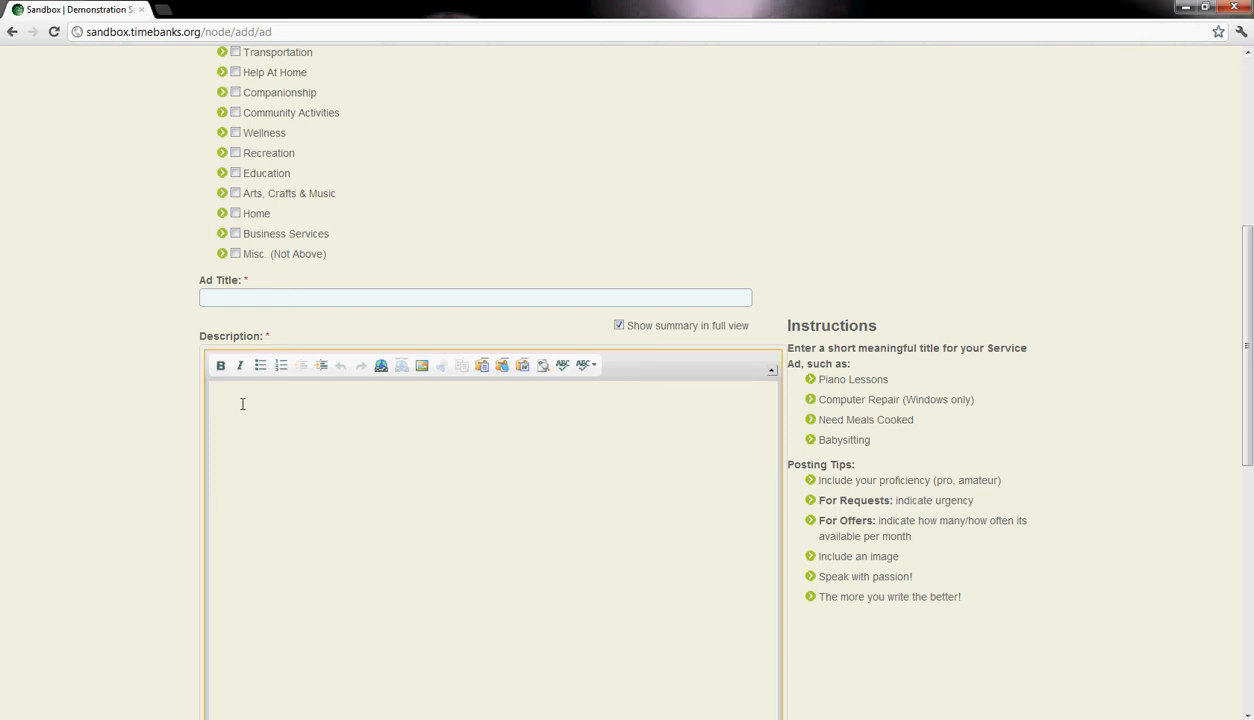
pyautogui.write('As a person who speaks both spanish and english, i would love to help anyone who is trying to learn and speak either.')
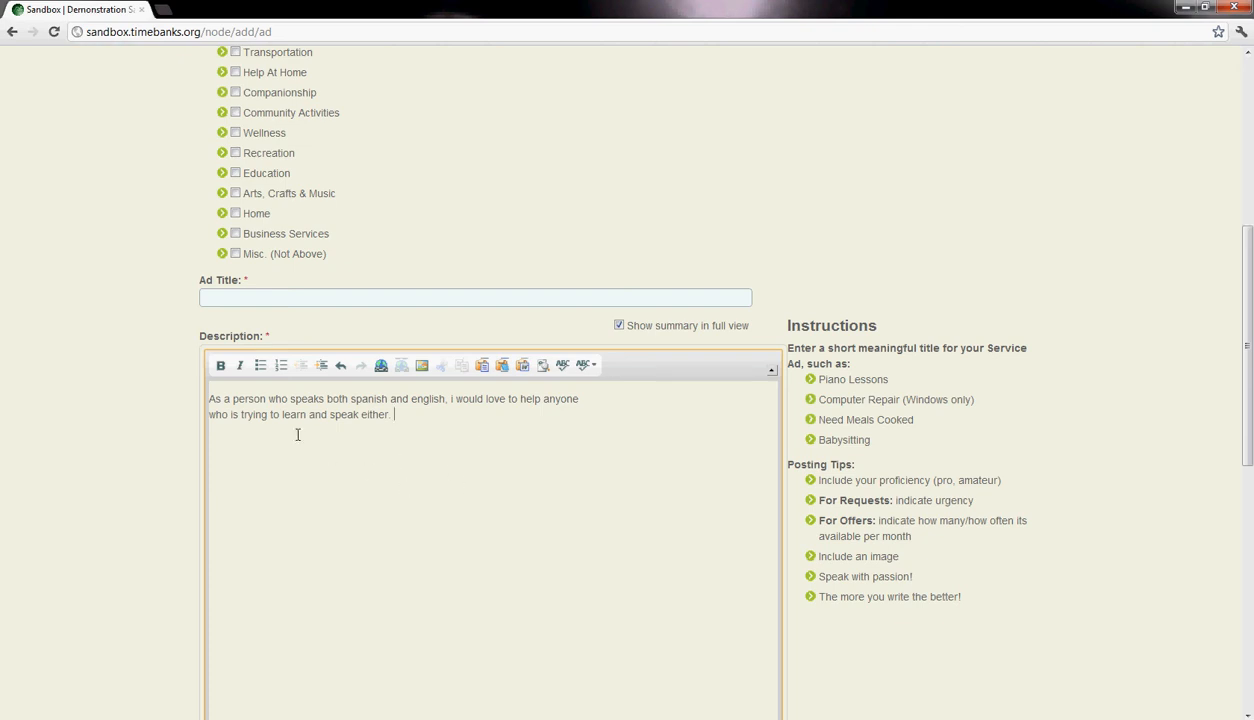
# - Enter "Spanish Lesson, English Lessons" as the ad title
pyautogui.click(247, 291)
pyautogui.write('Spanish Lesson, English Lessons')
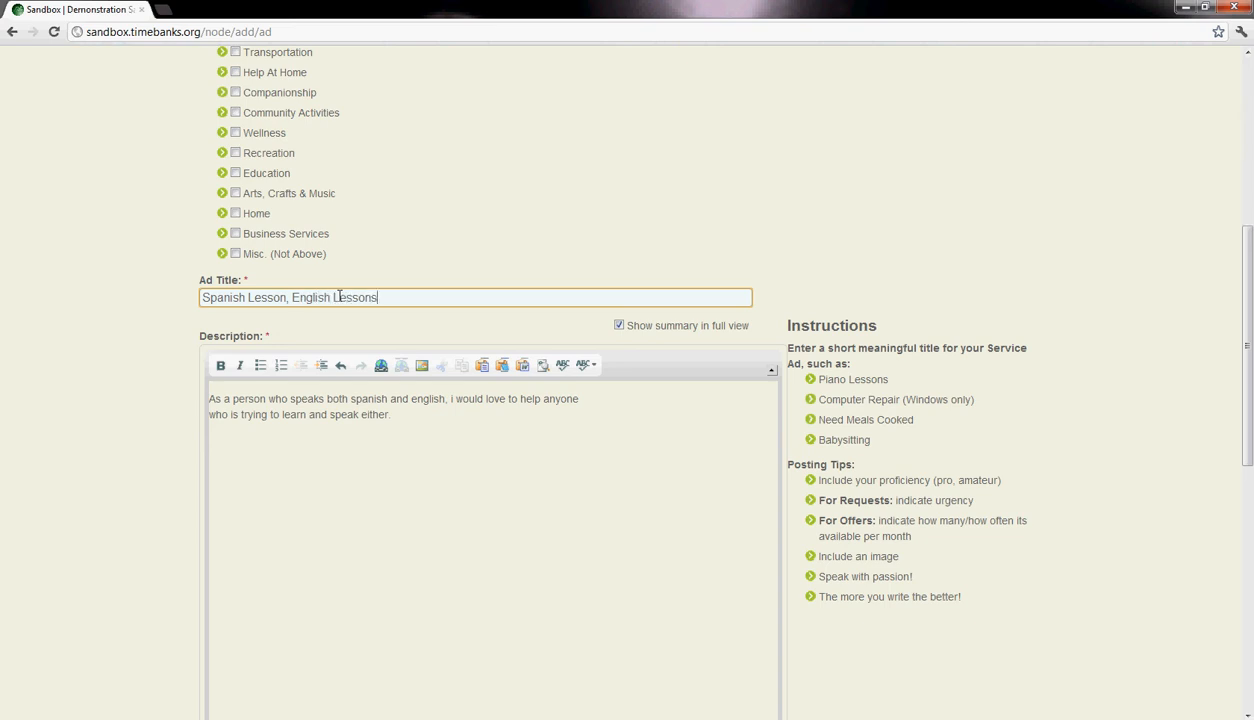
pyautogui.click(283, 418)
# - Expand the Education service category and select Languages / Translation, Classes / Workshops, and Education itself
pyautogui.scroll(3, 310, 428)
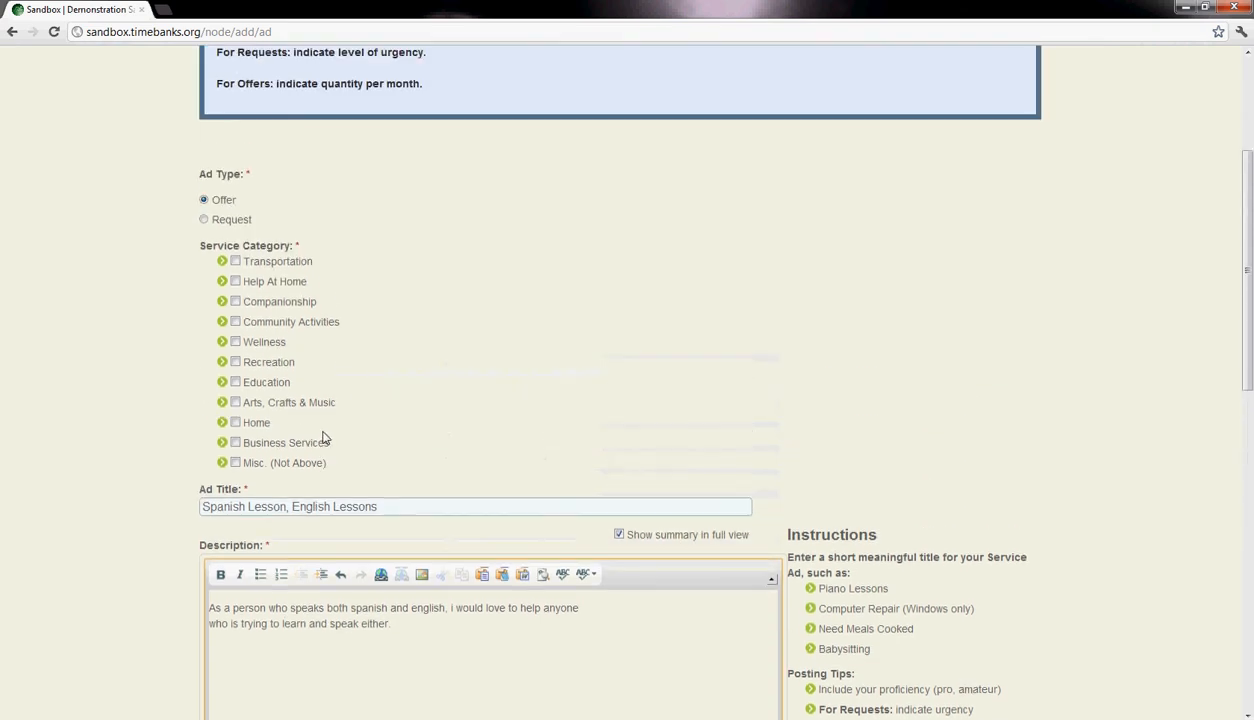
pyautogui.scroll(-1, 375, 227)
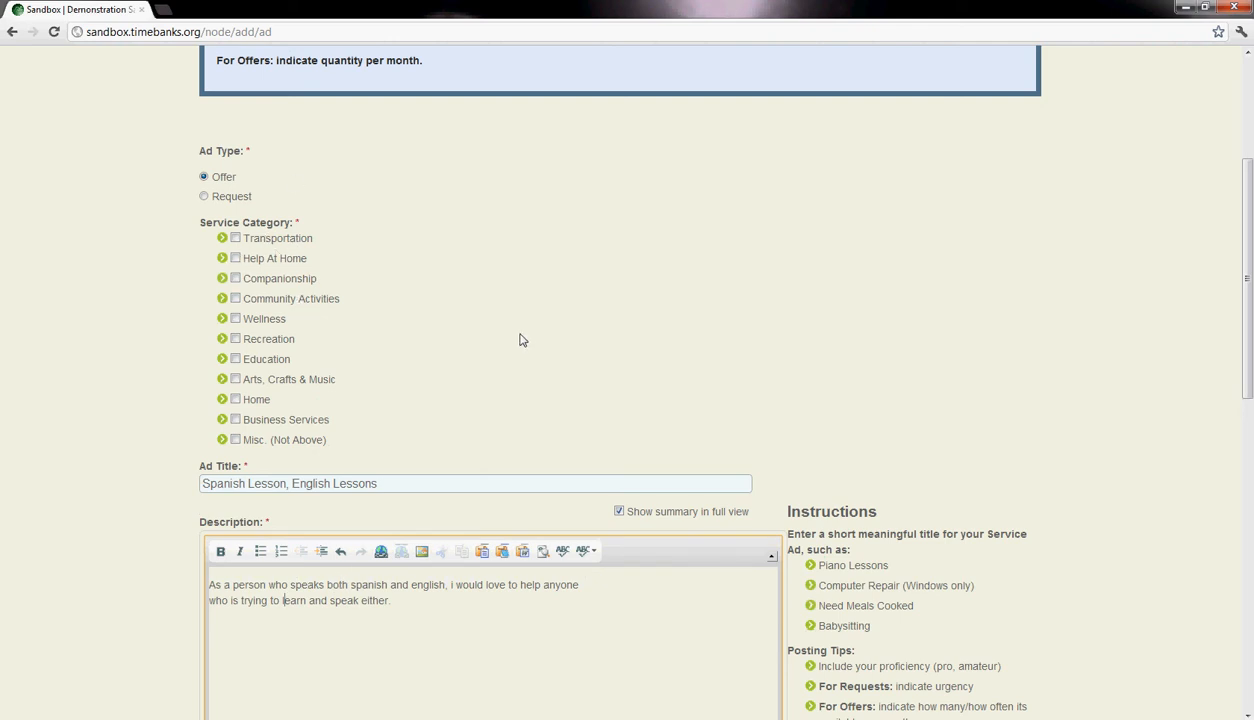
pyautogui.scroll(-1, 520, 340)
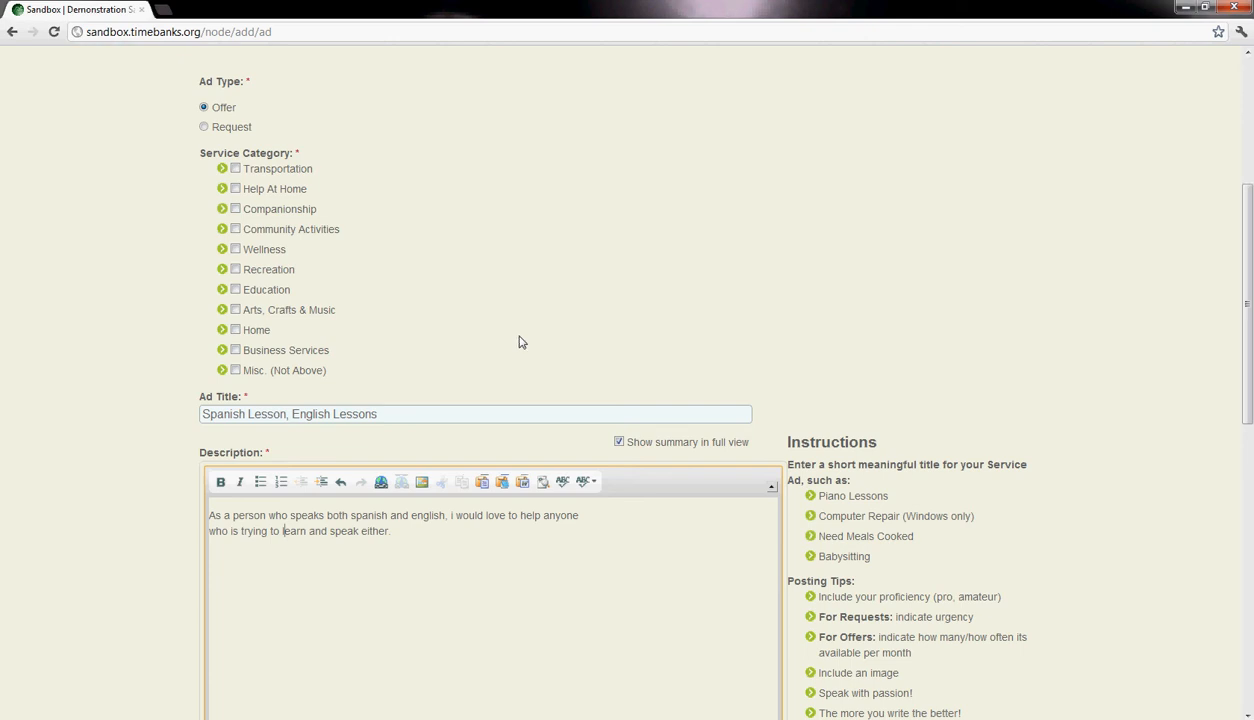
pyautogui.click(223, 290)
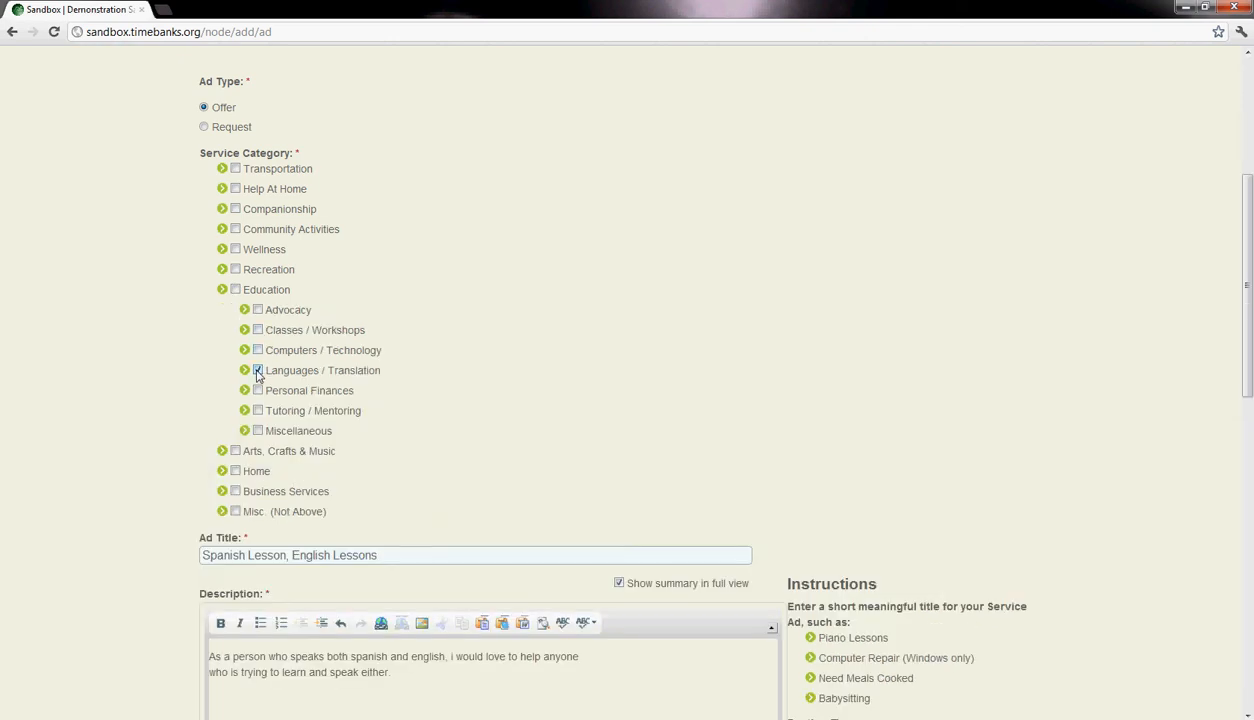
pyautogui.click(258, 330)
pyautogui.click(235, 290)
pyautogui.scroll(-1, 308, 350)
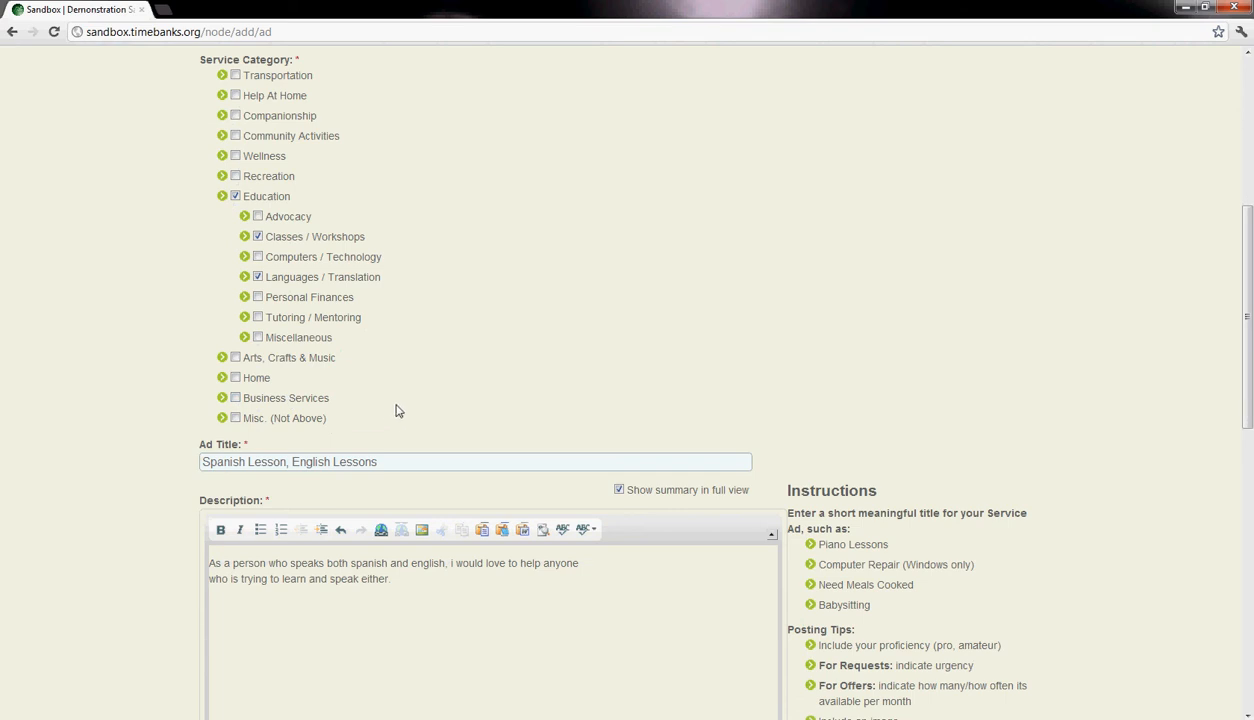
pyautogui.scroll(1, 397, 410)
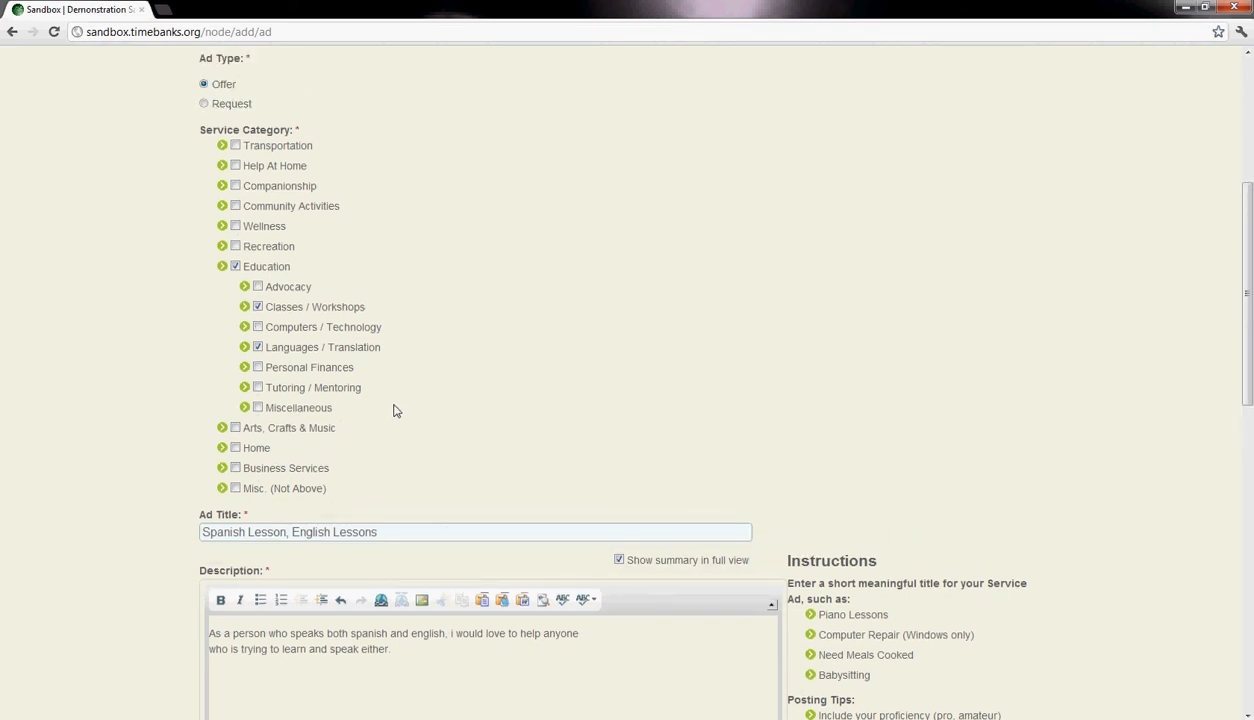
pyautogui.scroll(-1, 395, 410)
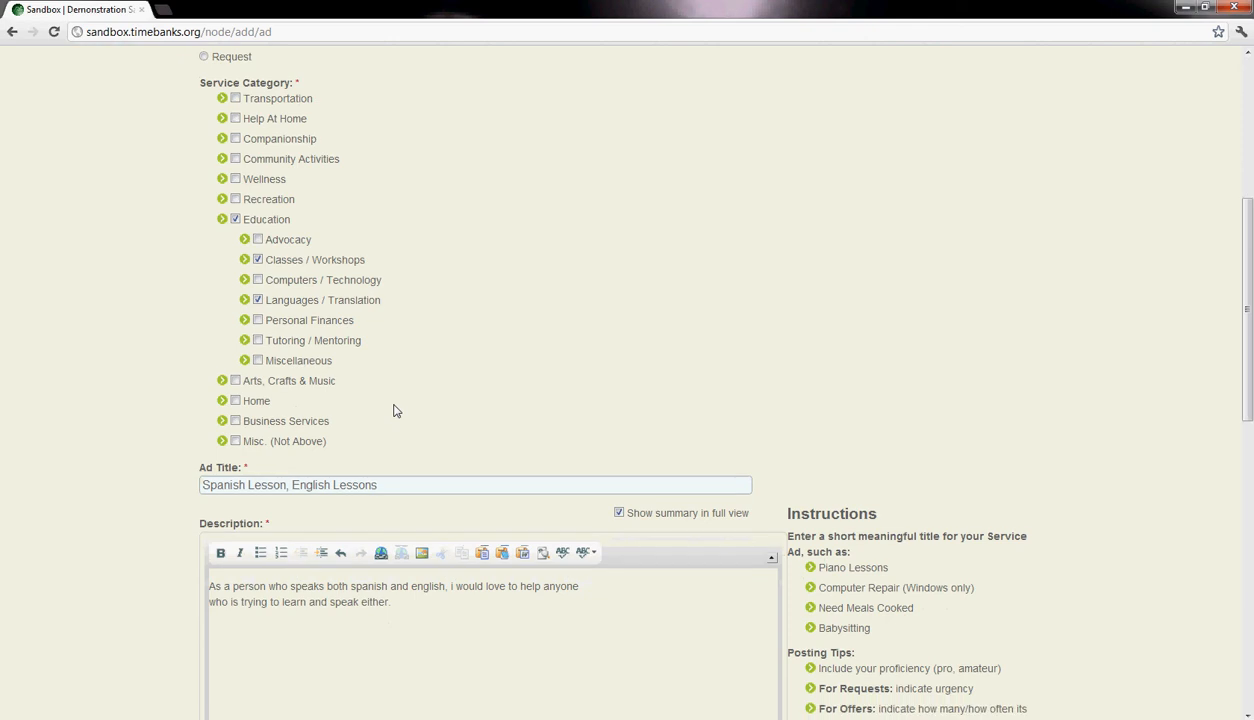
pyautogui.scroll(1, 395, 410)
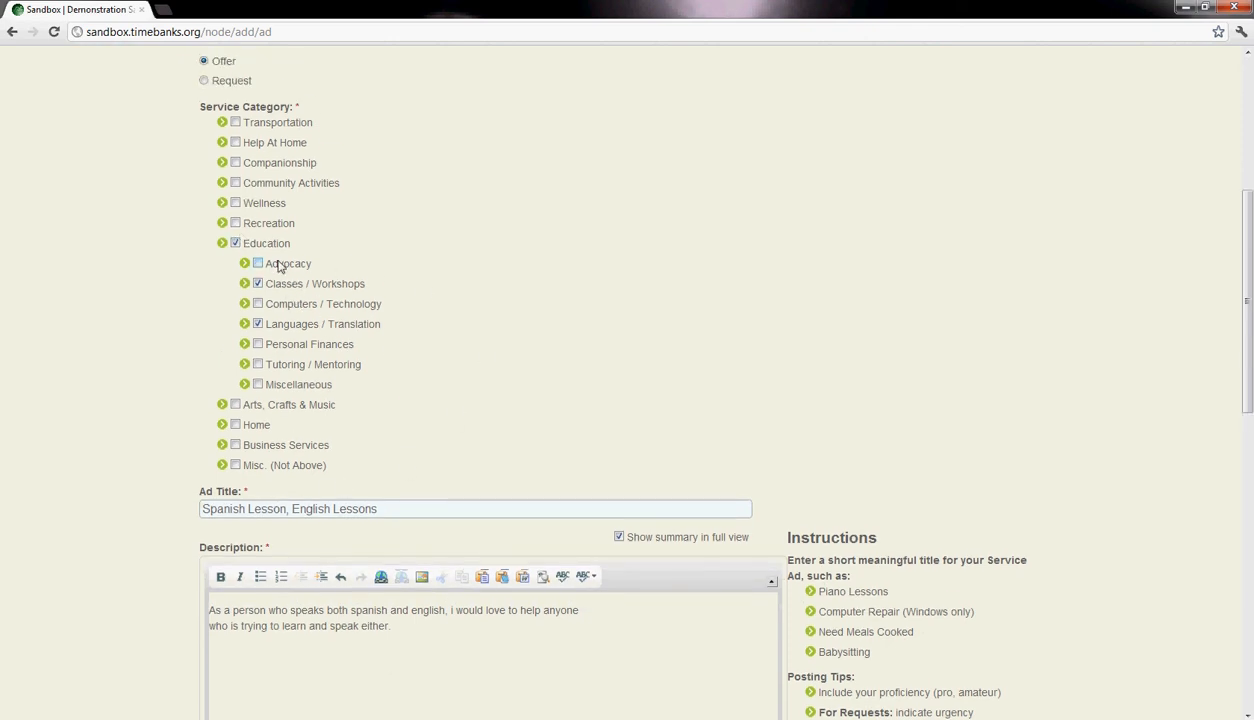
pyautogui.scroll(1, 455, 405)
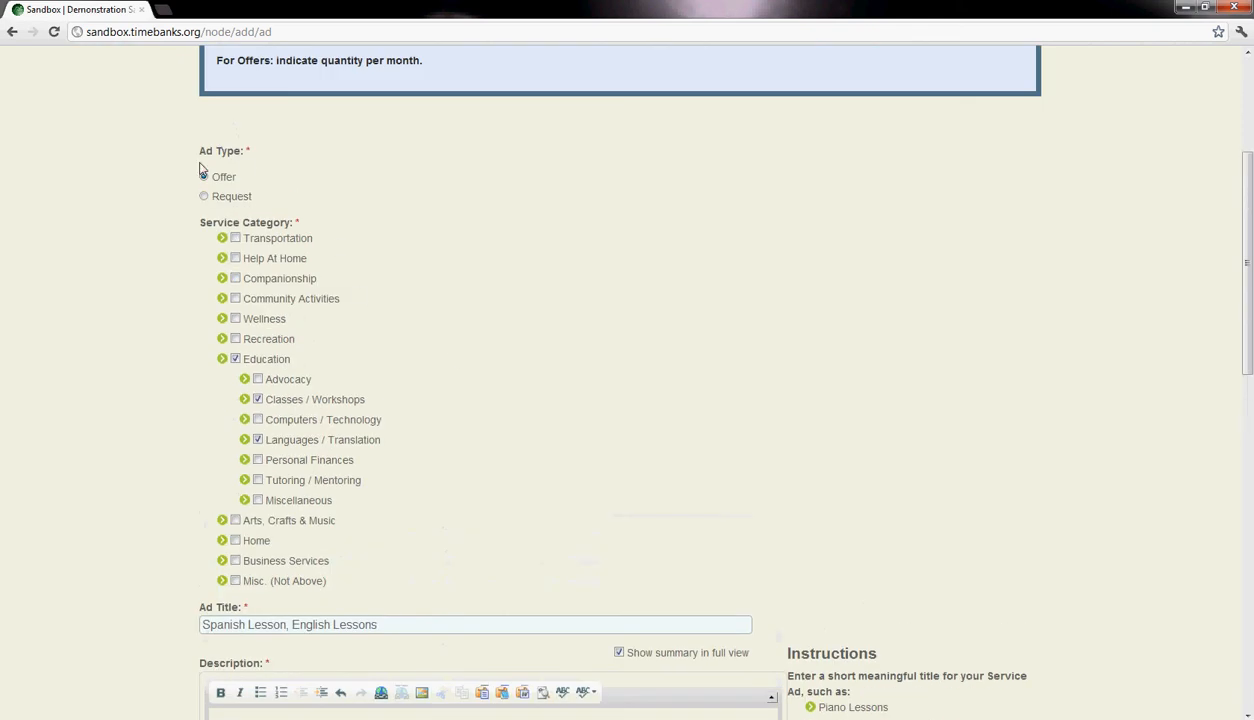
# - Make the words "spanish and english" bold in the ad description
pyautogui.scroll(-5, 475, 272)
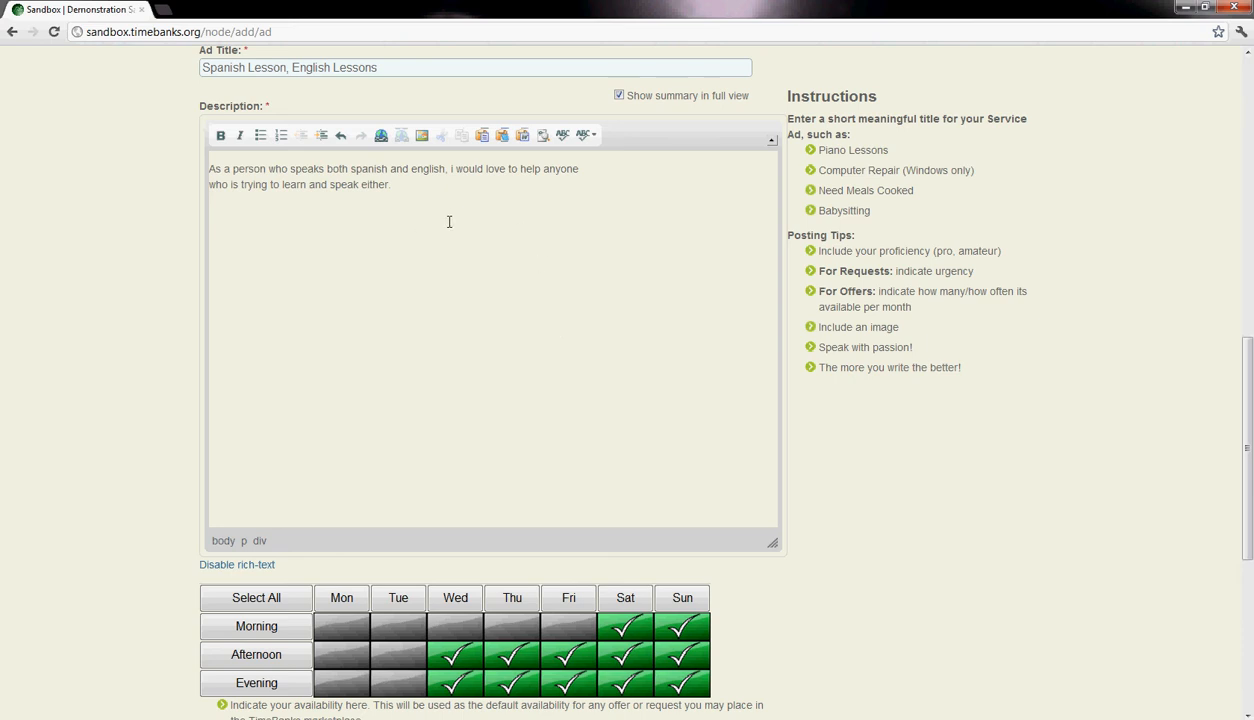
pyautogui.click(411, 186)
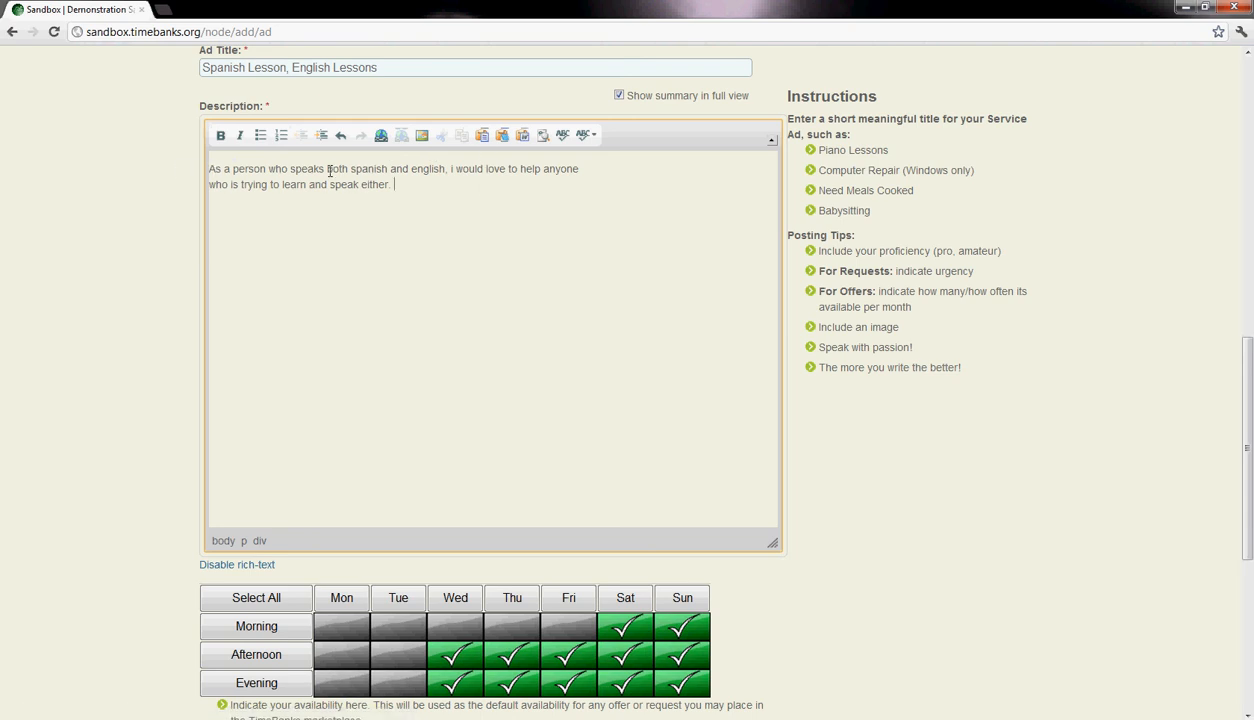
pyautogui.moveTo(349, 168); pyautogui.dragTo(443, 168)
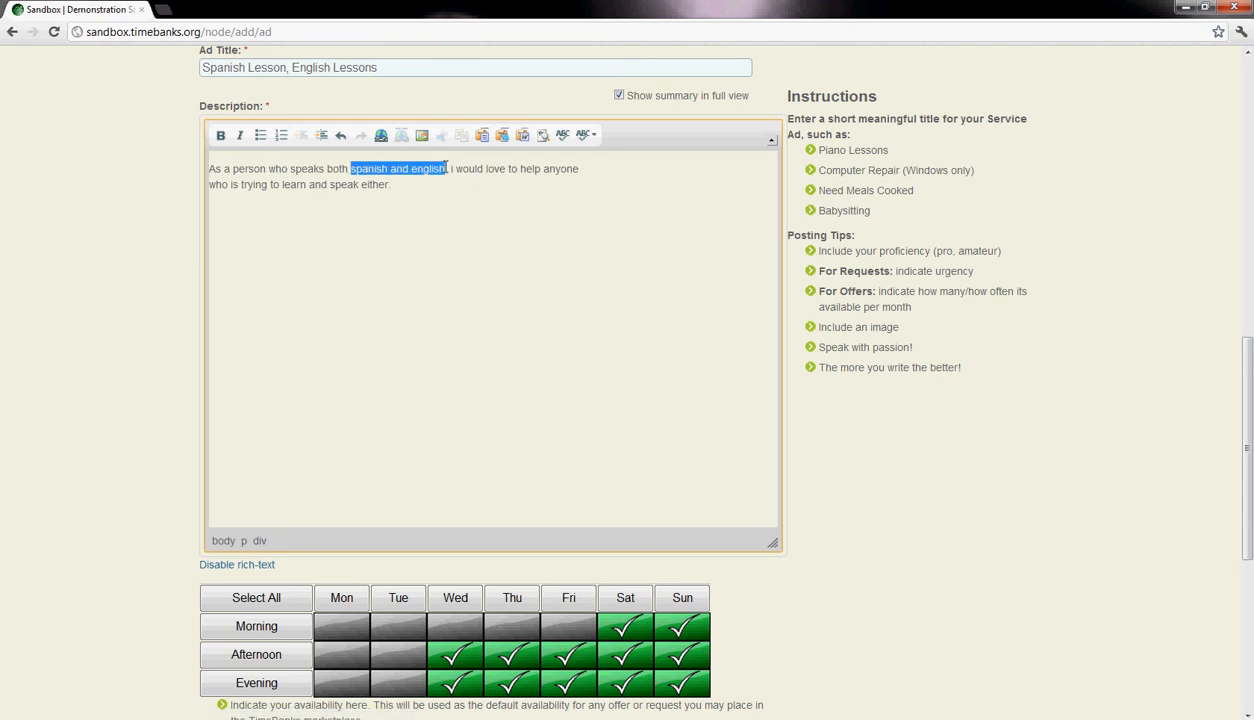
pyautogui.click(220, 135)
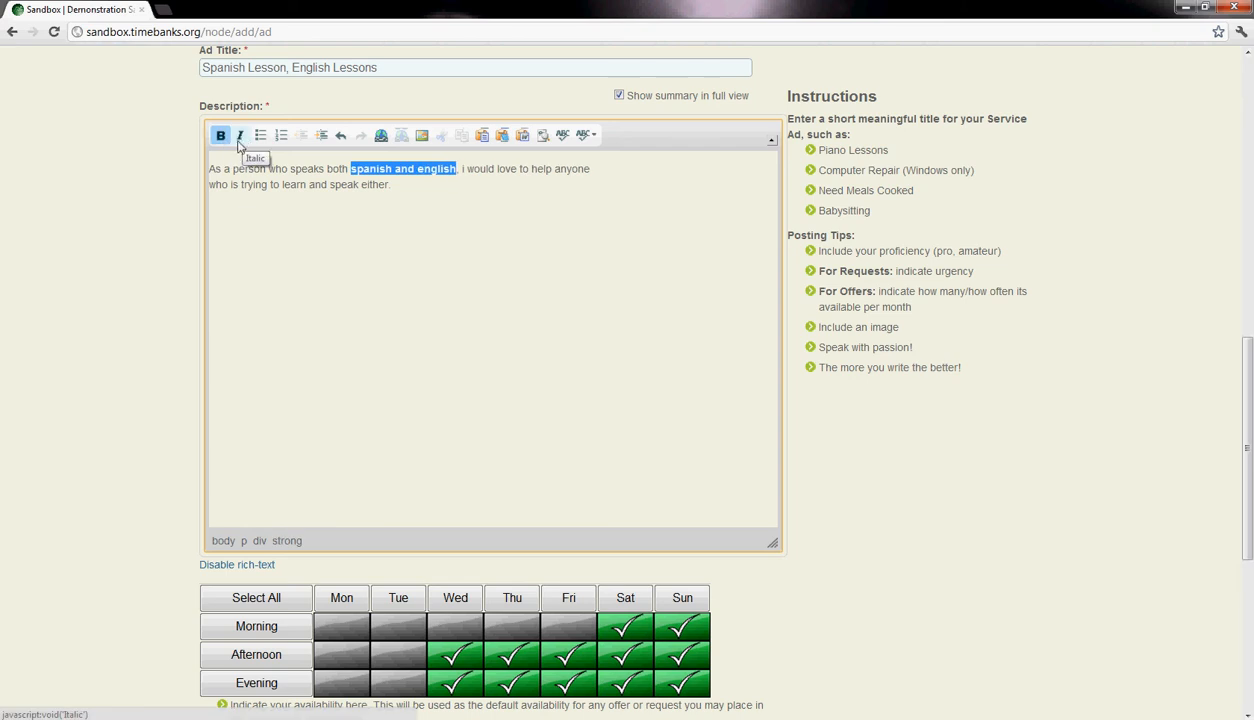
pyautogui.click(407, 246)
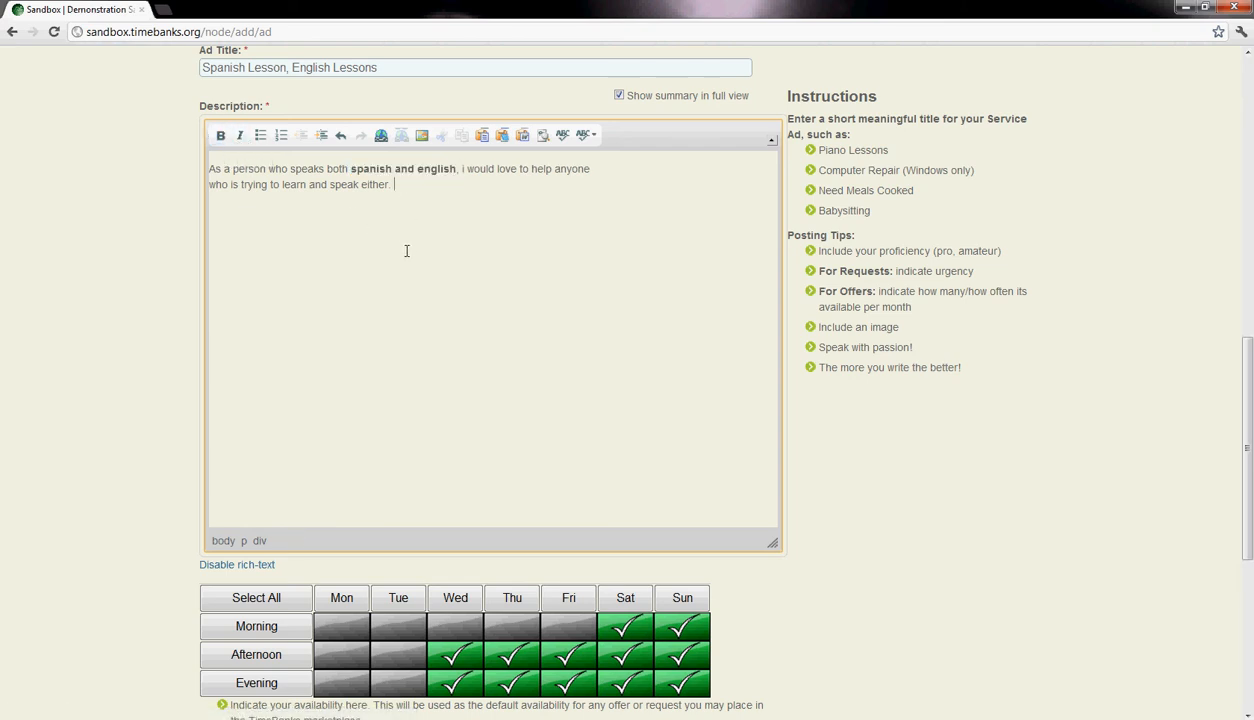
# - Remove the bold formatting from "spanish and english" and apply it again
pyautogui.moveTo(455, 170); pyautogui.dragTo(350, 172)
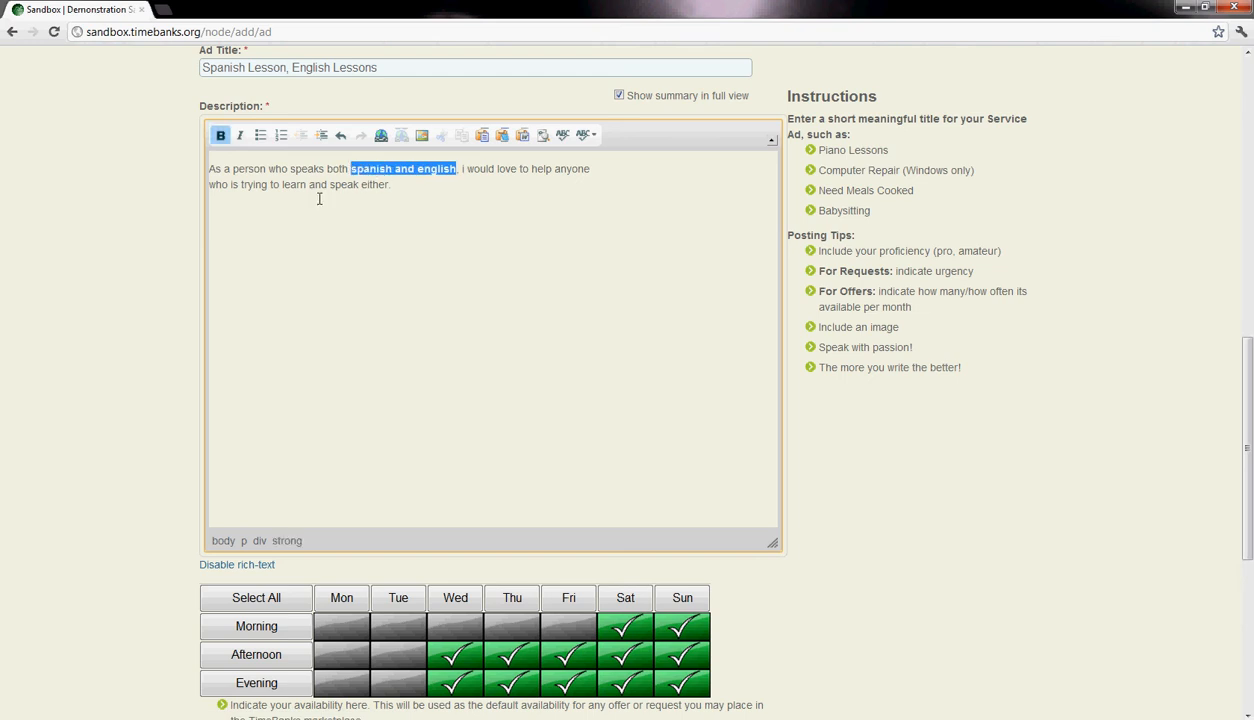
pyautogui.click(221, 136)
pyautogui.click(221, 136)
pyautogui.click(288, 178)
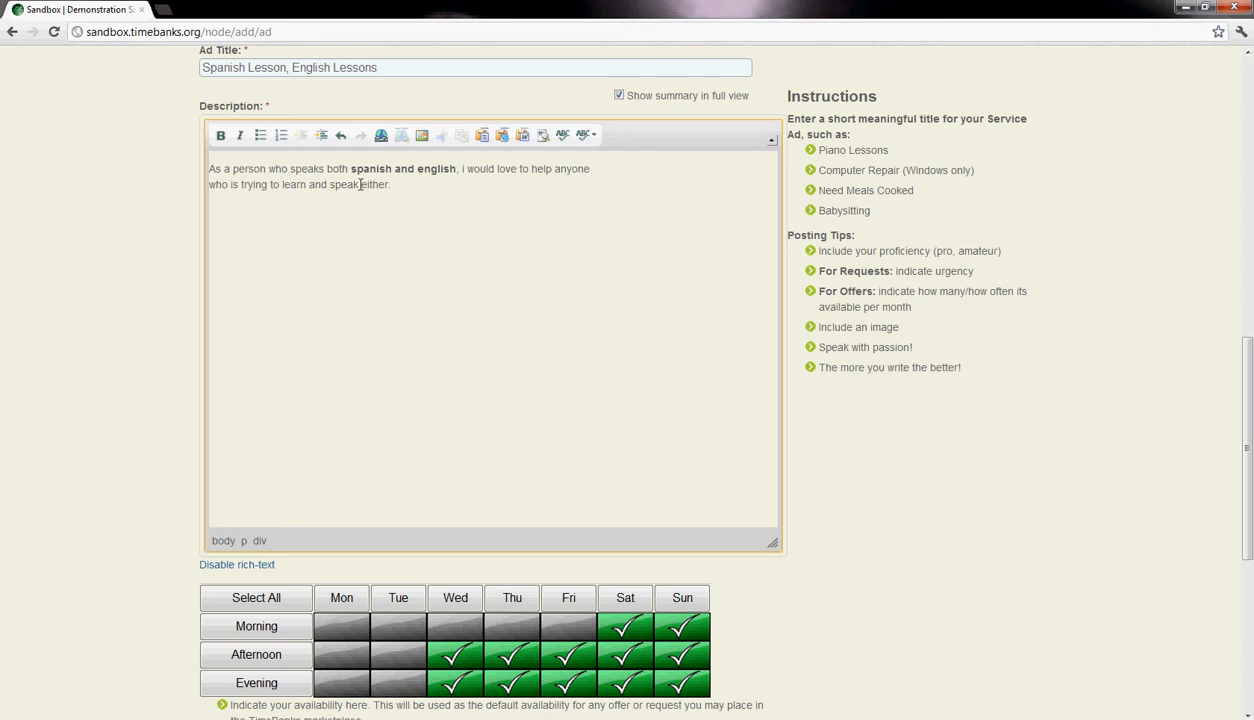
# - Italicize the word "either" in the description and add the line "Looking Forward to it" below the paragraph
pyautogui.moveTo(362, 184); pyautogui.dragTo(386, 184)
pyautogui.click(240, 135)
pyautogui.click(218, 205)
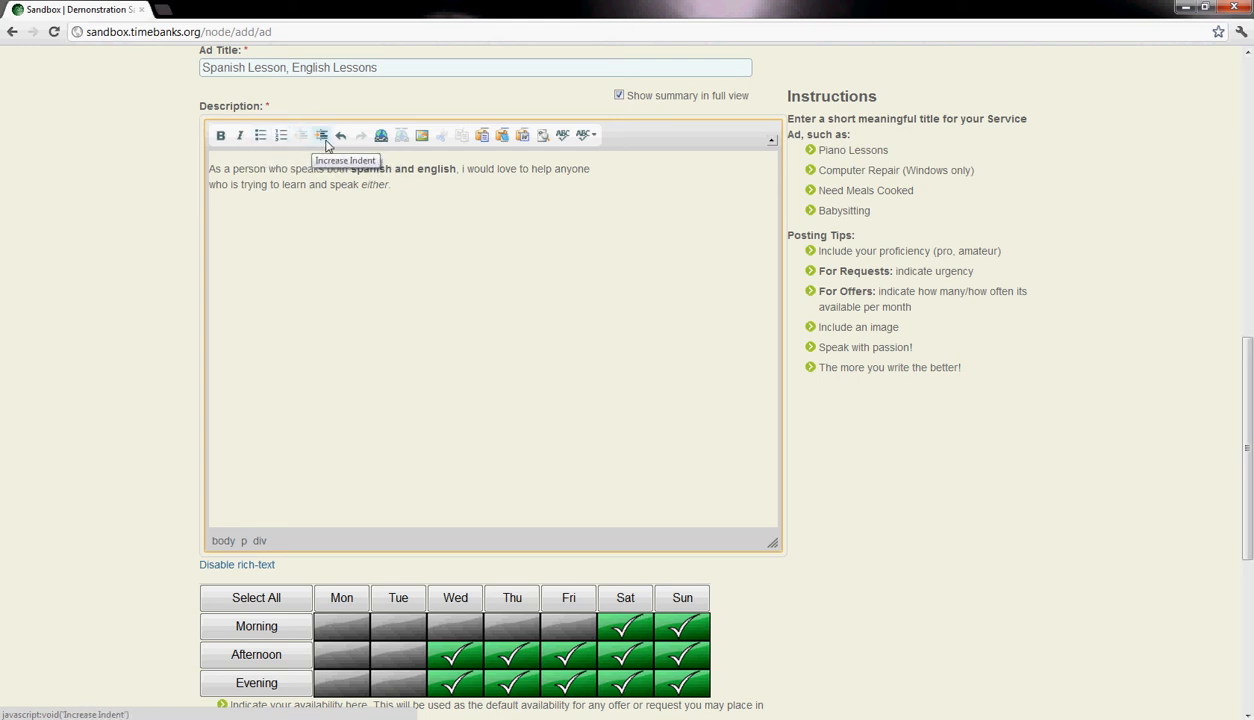
pyautogui.click(276, 203)
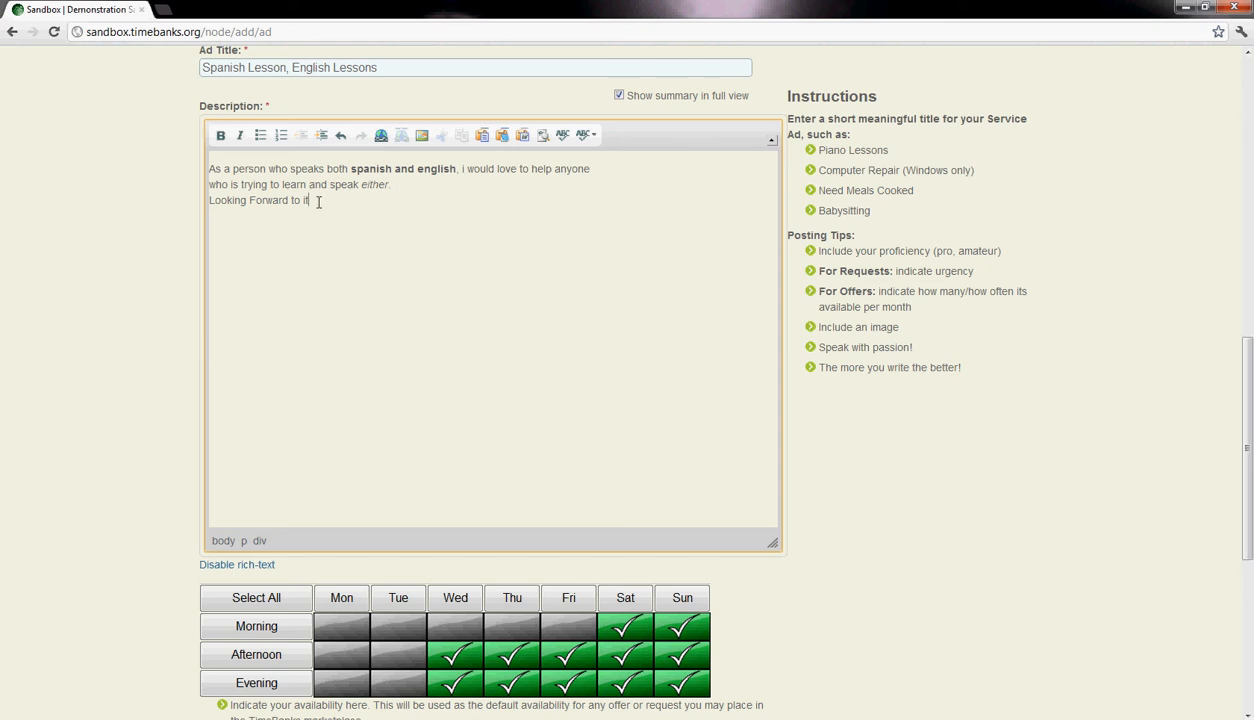
# - Indent the "Looking Forward to it" line several levels, undo the last indent level and restore it
pyautogui.moveTo(320, 203); pyautogui.dragTo(208, 200)
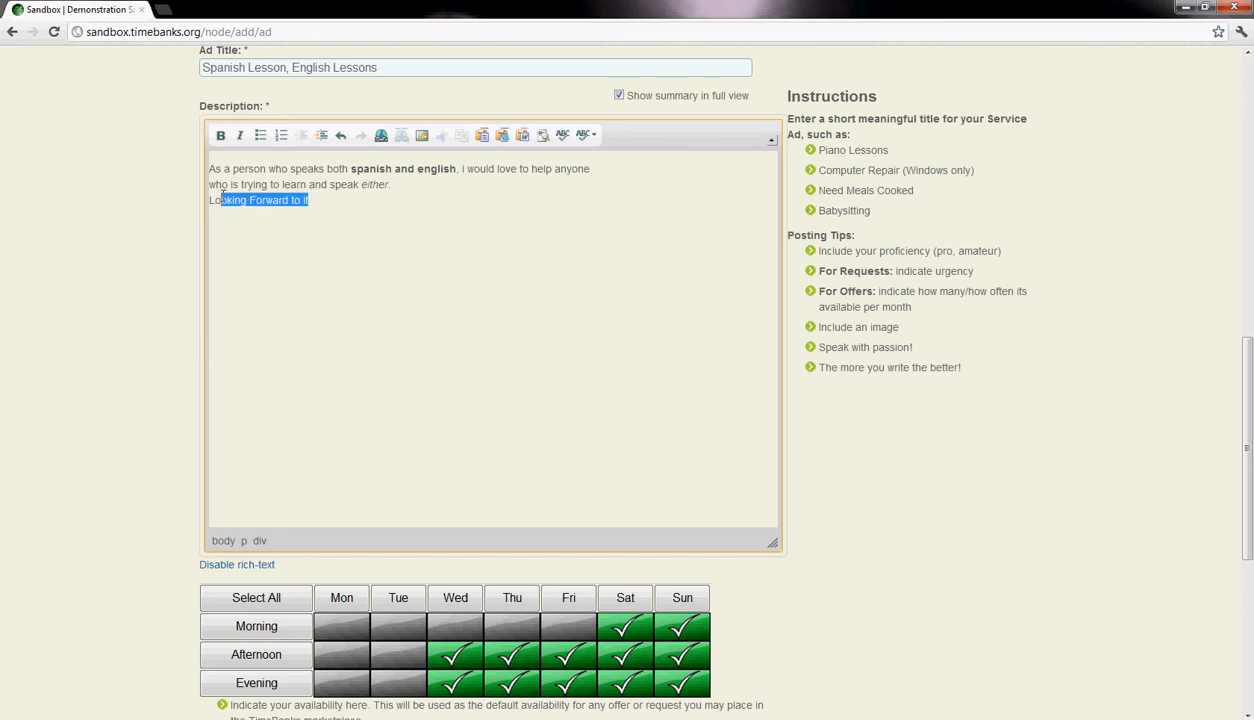
pyautogui.click(321, 135)
pyautogui.click(321, 135)
pyautogui.click(321, 135)
pyautogui.click(321, 135)
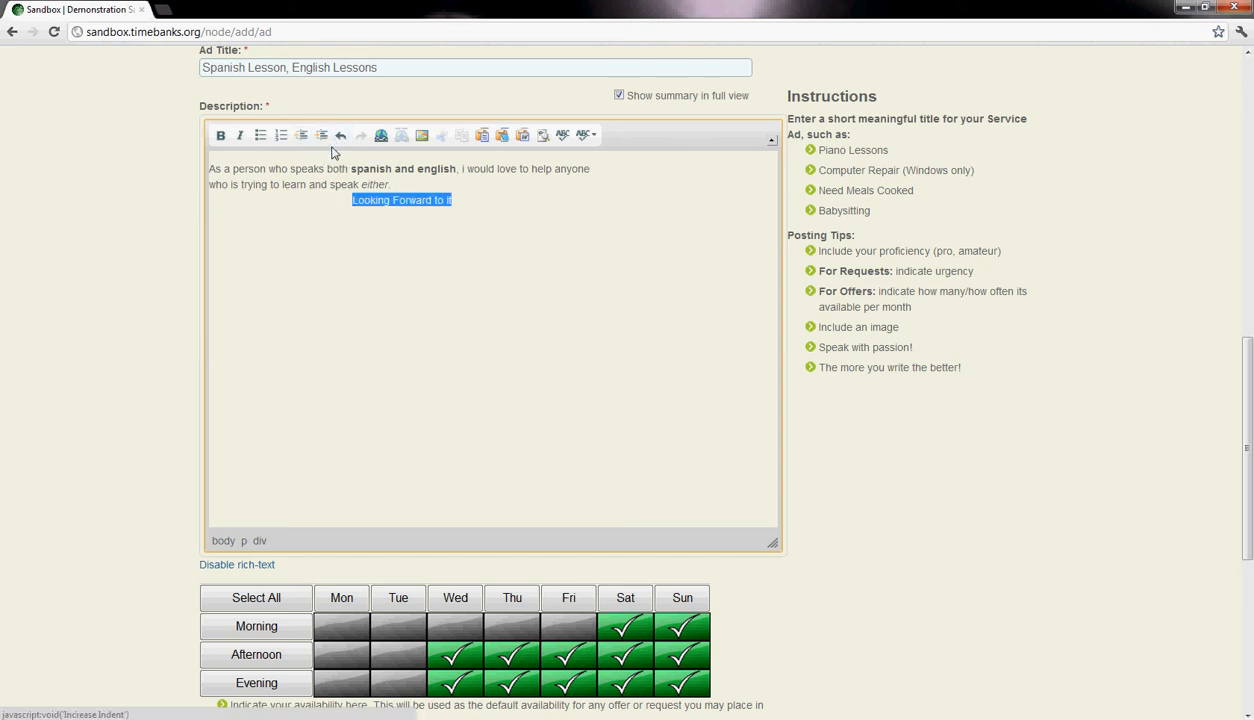
pyautogui.click(341, 136)
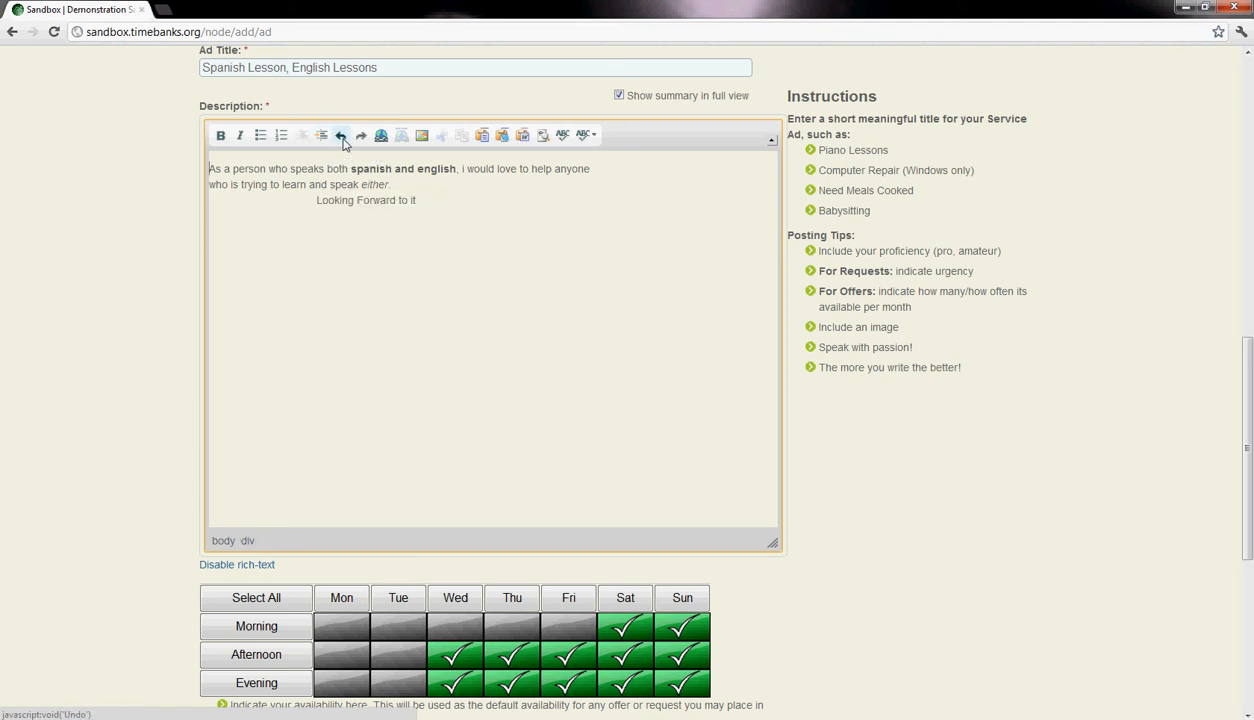
pyautogui.click(321, 135)
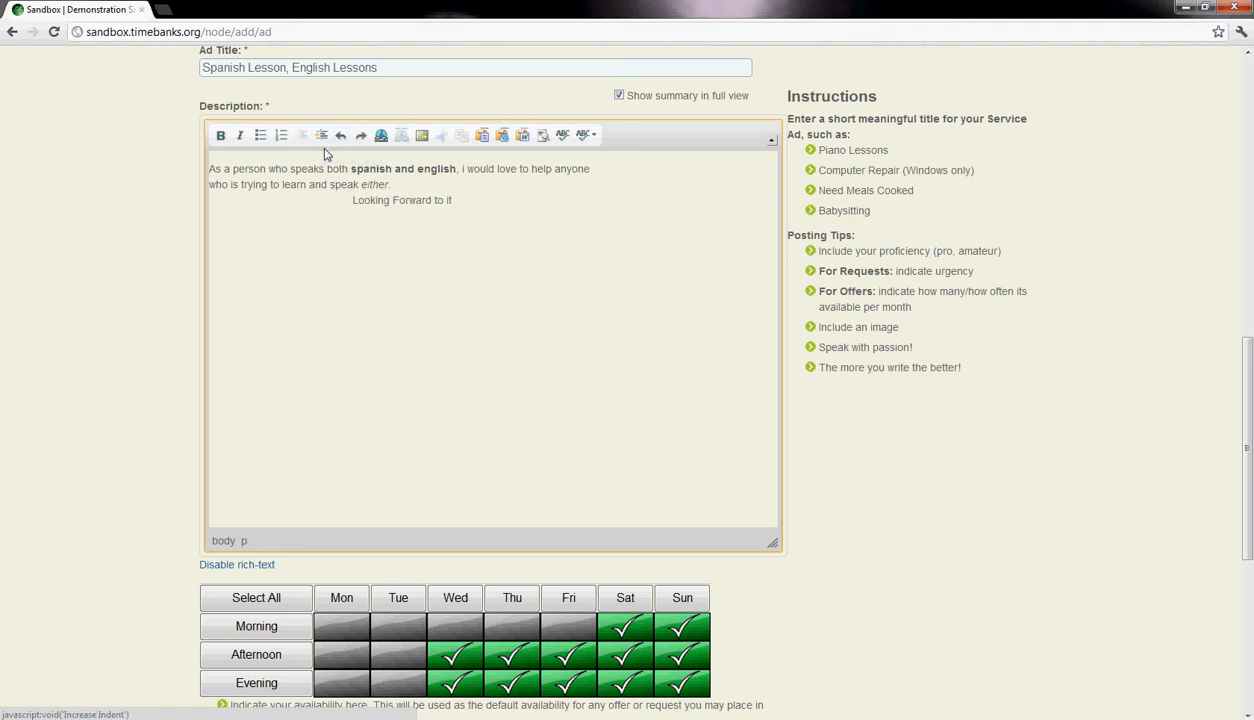
# - Decrease the indent of the "Looking Forward to it" line back to the description's margin
pyautogui.moveTo(451, 200); pyautogui.dragTo(340, 200)
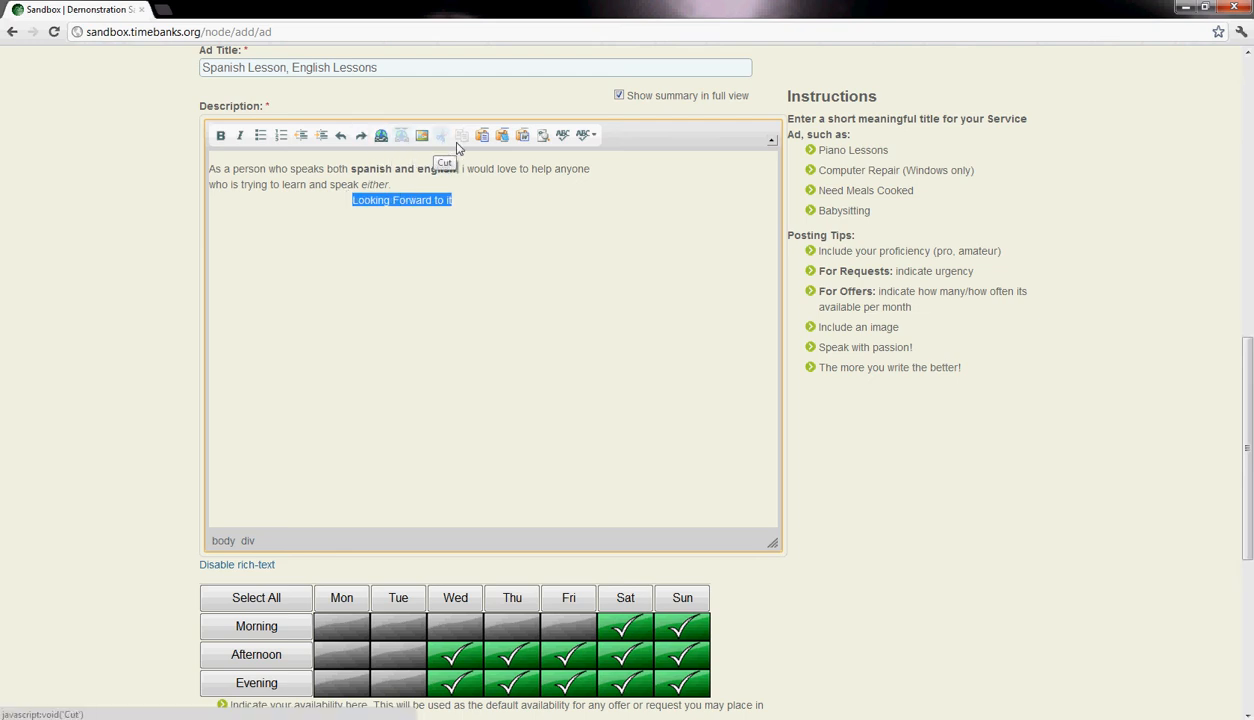
pyautogui.click(303, 142)
pyautogui.click(303, 142)
pyautogui.click(303, 142)
pyautogui.click(303, 142)
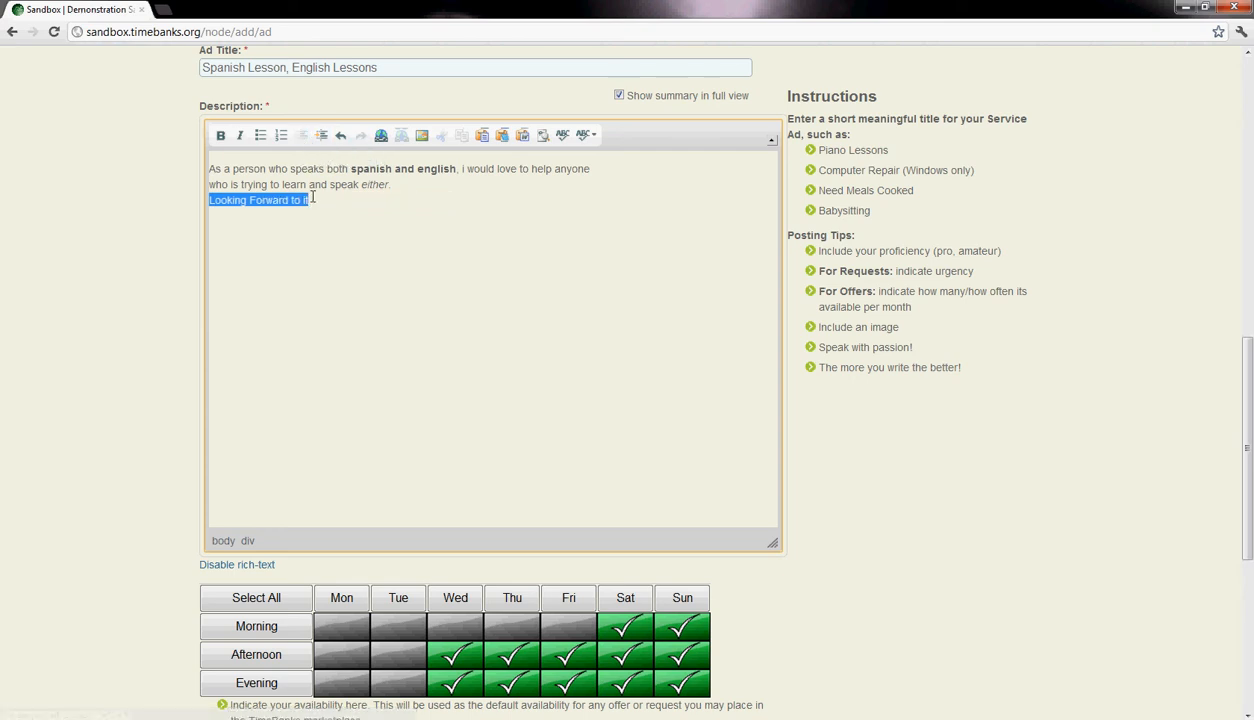
pyautogui.click(381, 138)
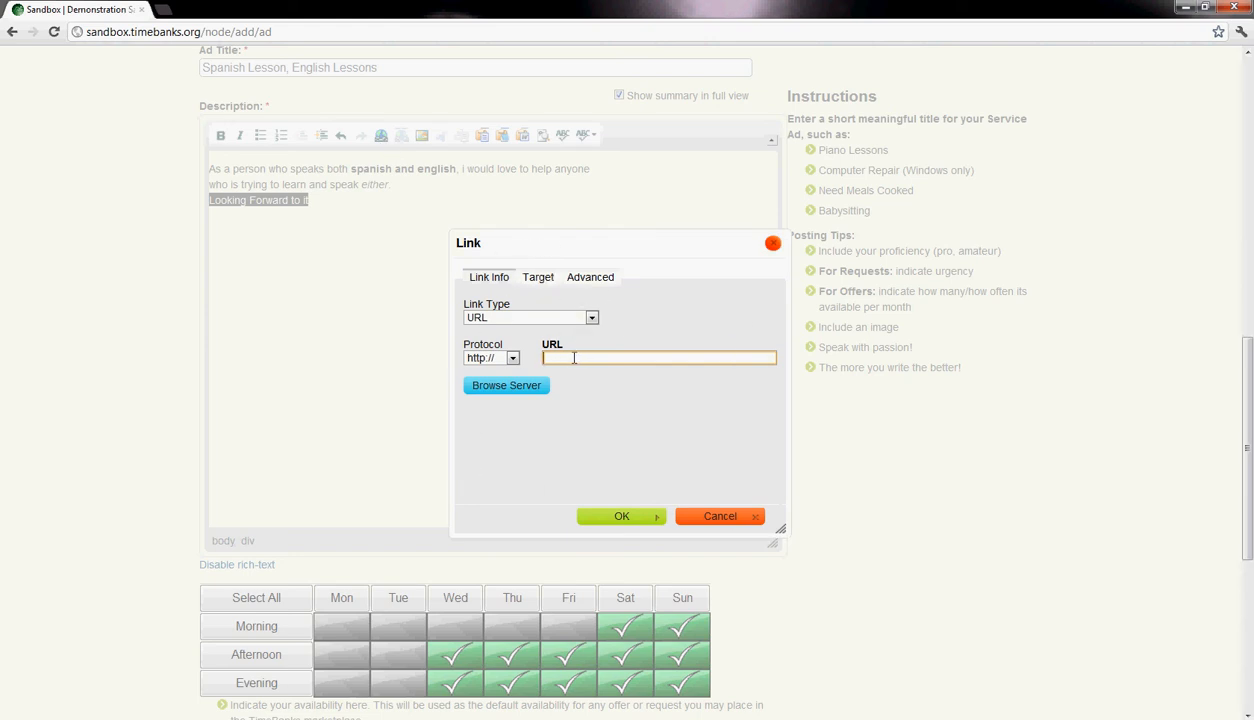
pyautogui.click(540, 280)
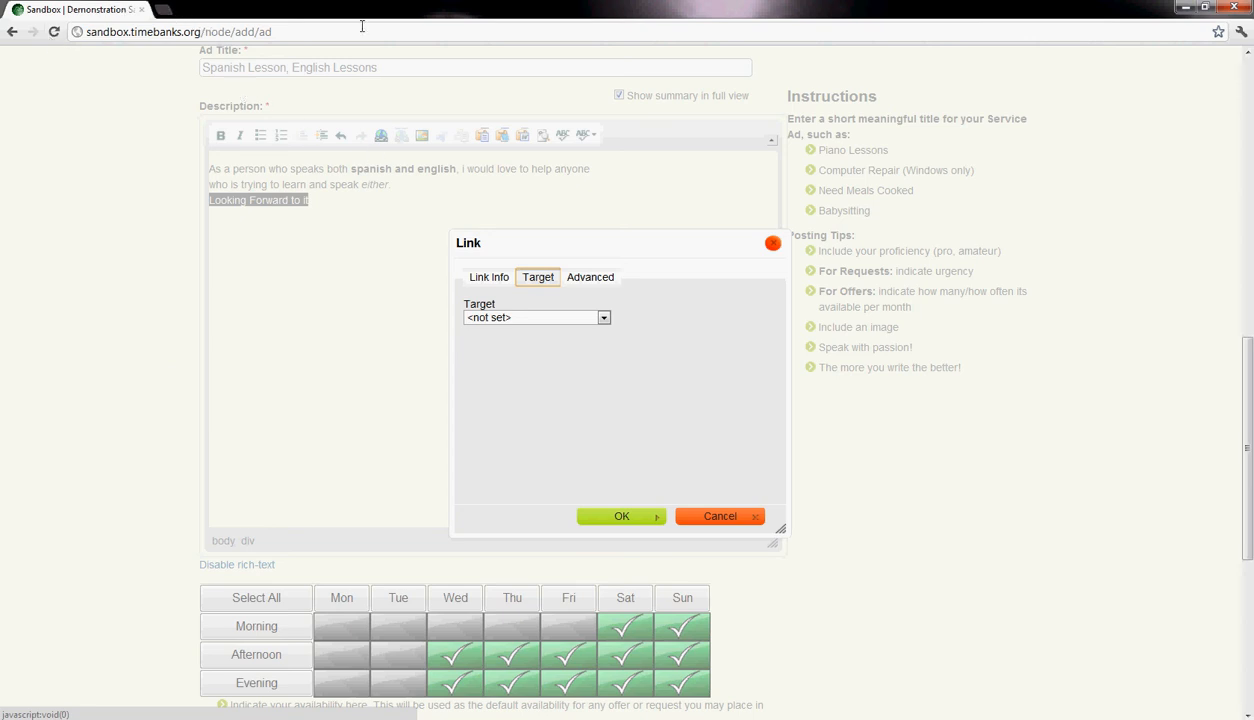
pyautogui.click(490, 278)
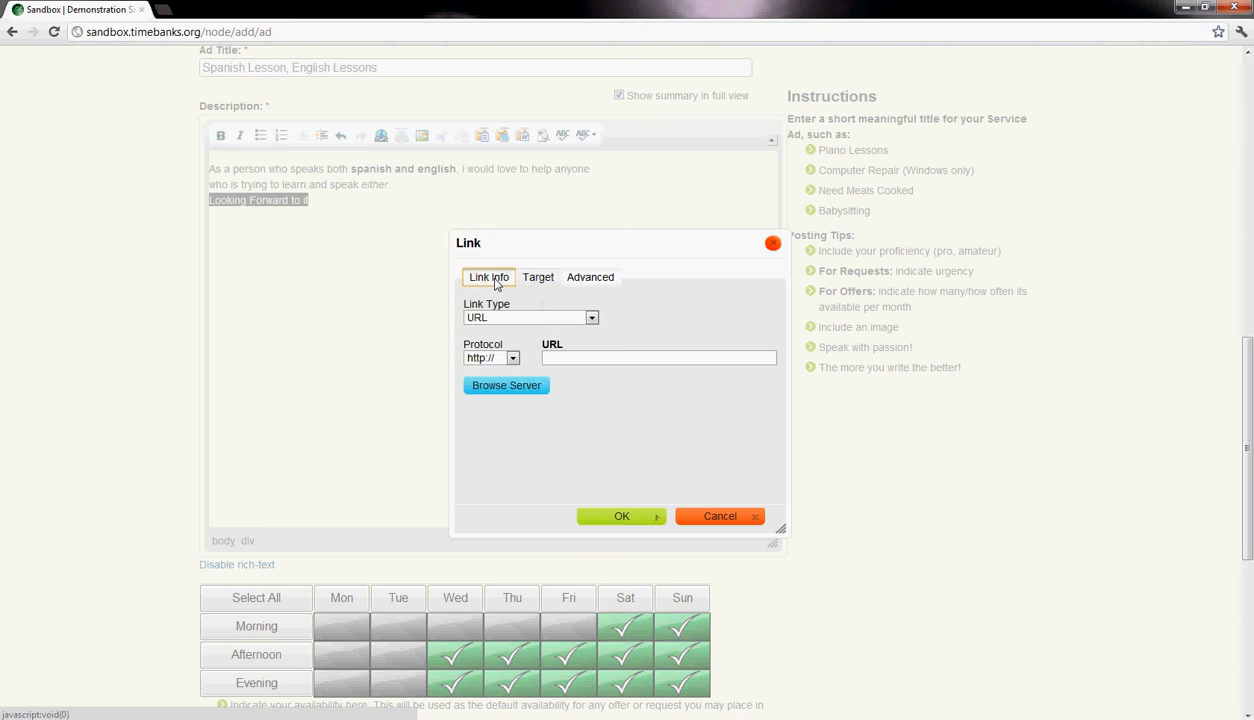
pyautogui.click(591, 357)
pyautogui.write('www.google.com')
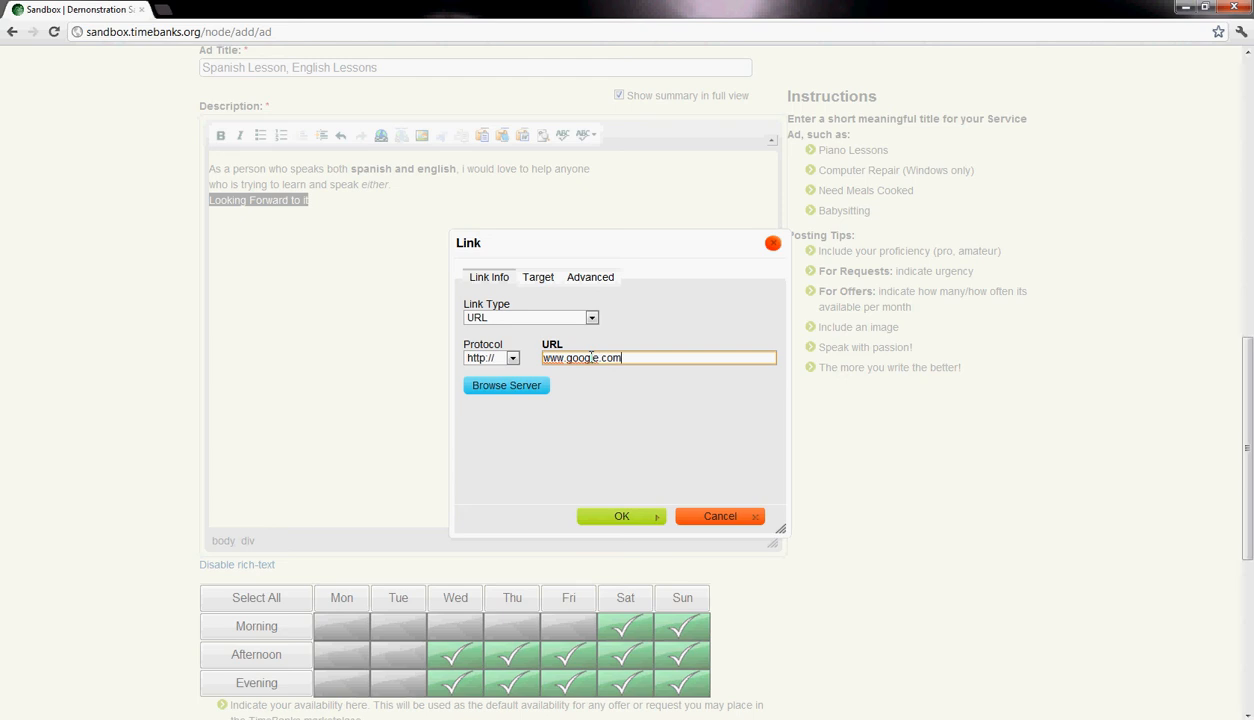
pyautogui.click(672, 396)
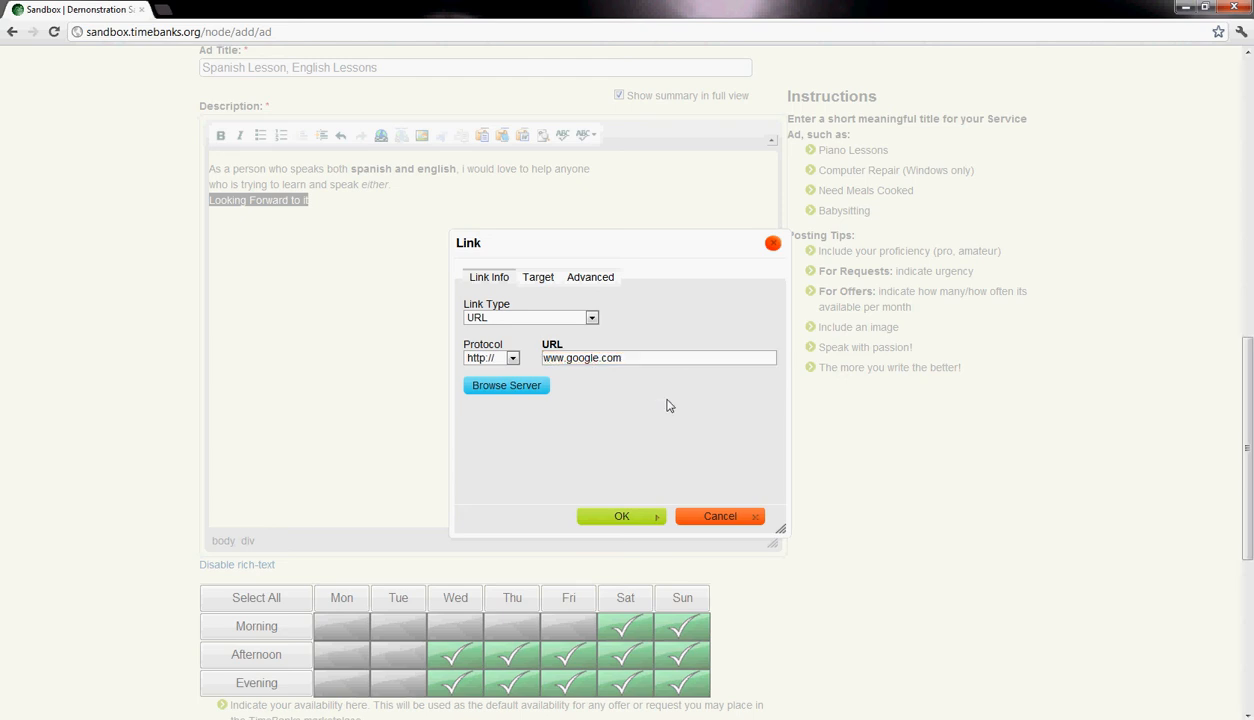
# - Set the link's target to New Window (_blank)
pyautogui.click(535, 286)
pyautogui.click(603, 318)
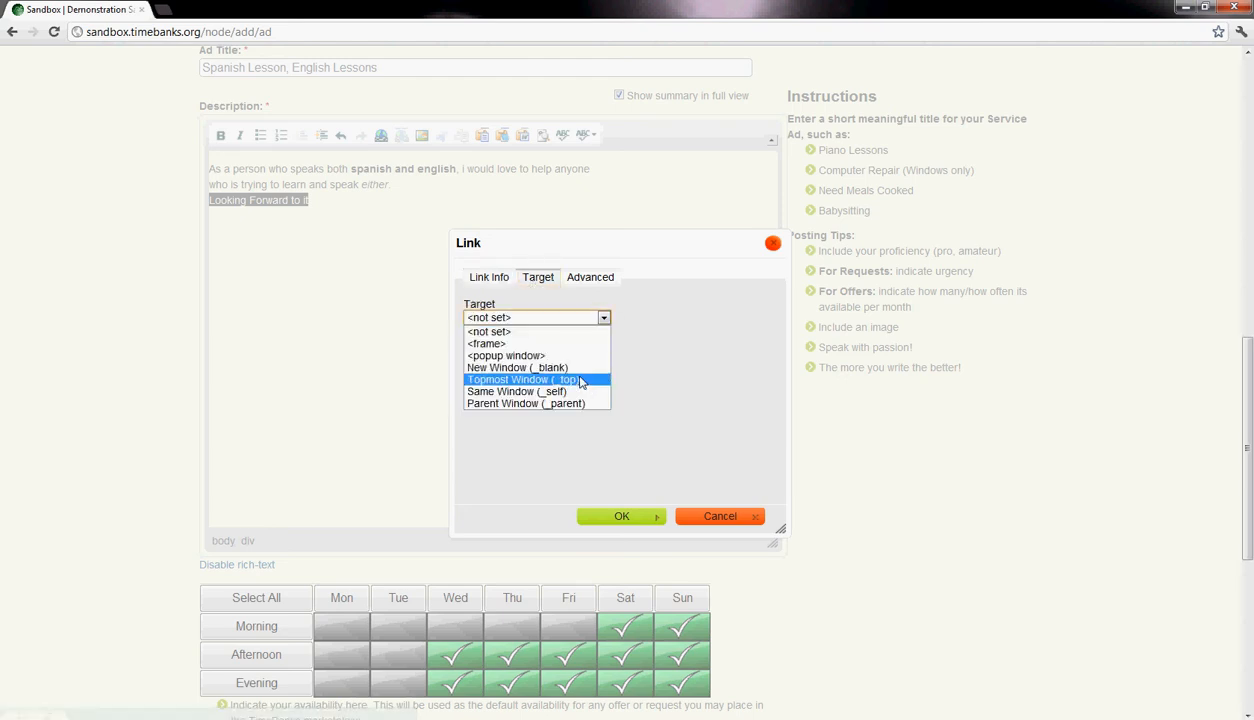
pyautogui.click(582, 368)
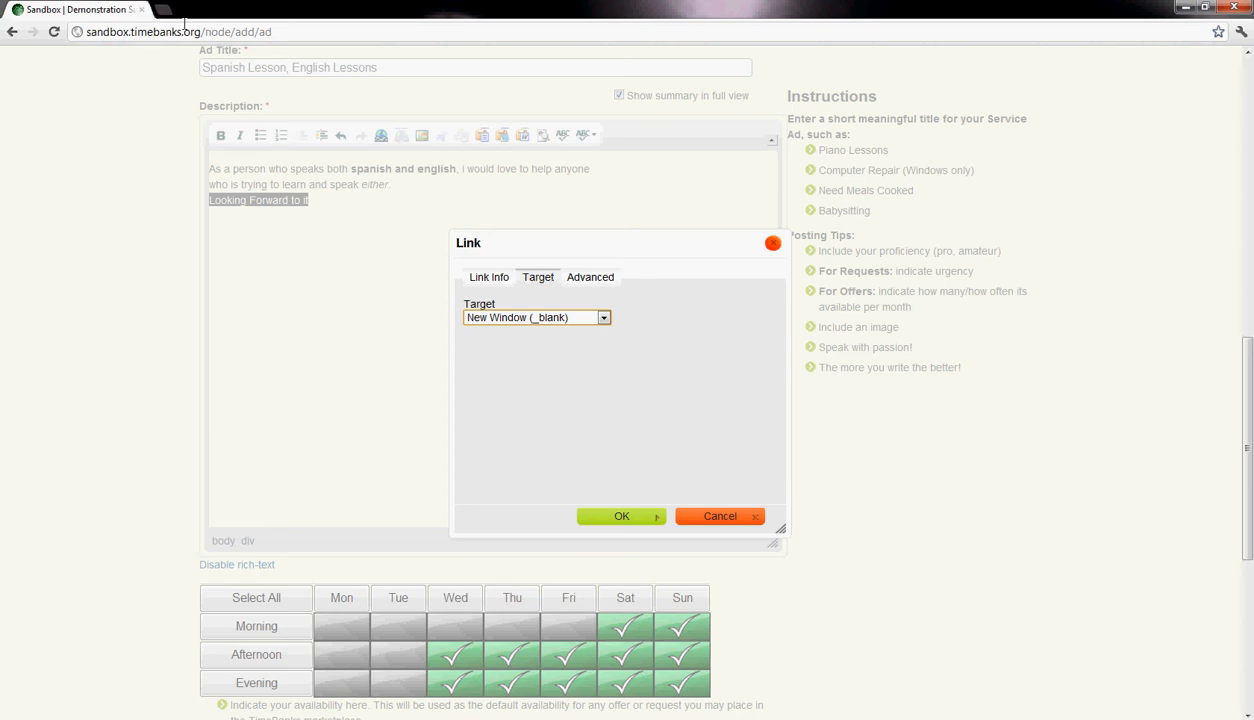
pyautogui.click(486, 277)
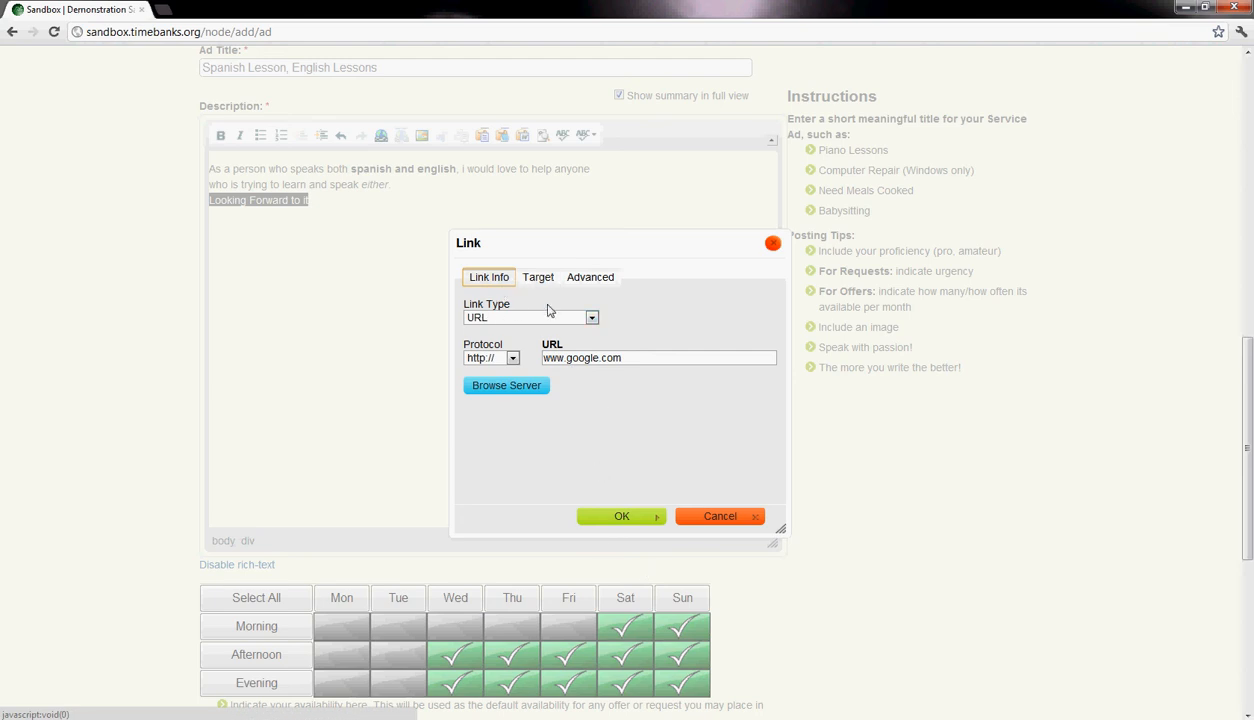
pyautogui.click(591, 317)
pyautogui.click(592, 318)
pyautogui.click(592, 318)
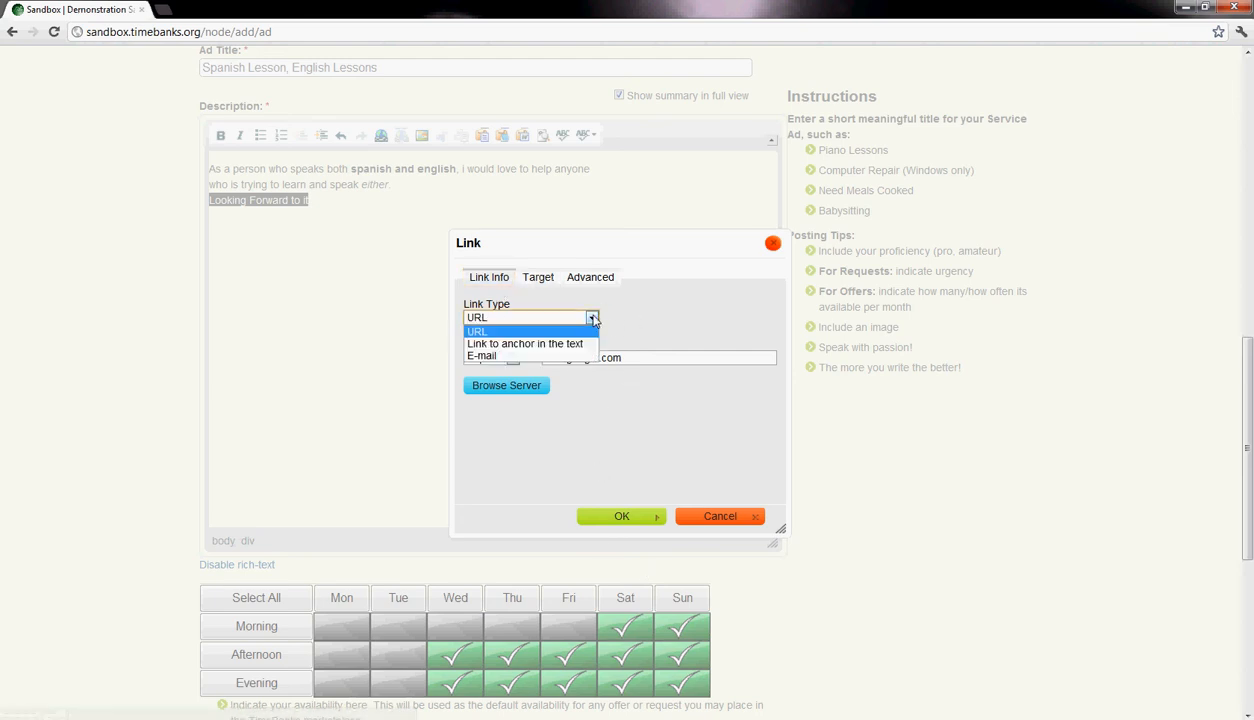
pyautogui.click(503, 335)
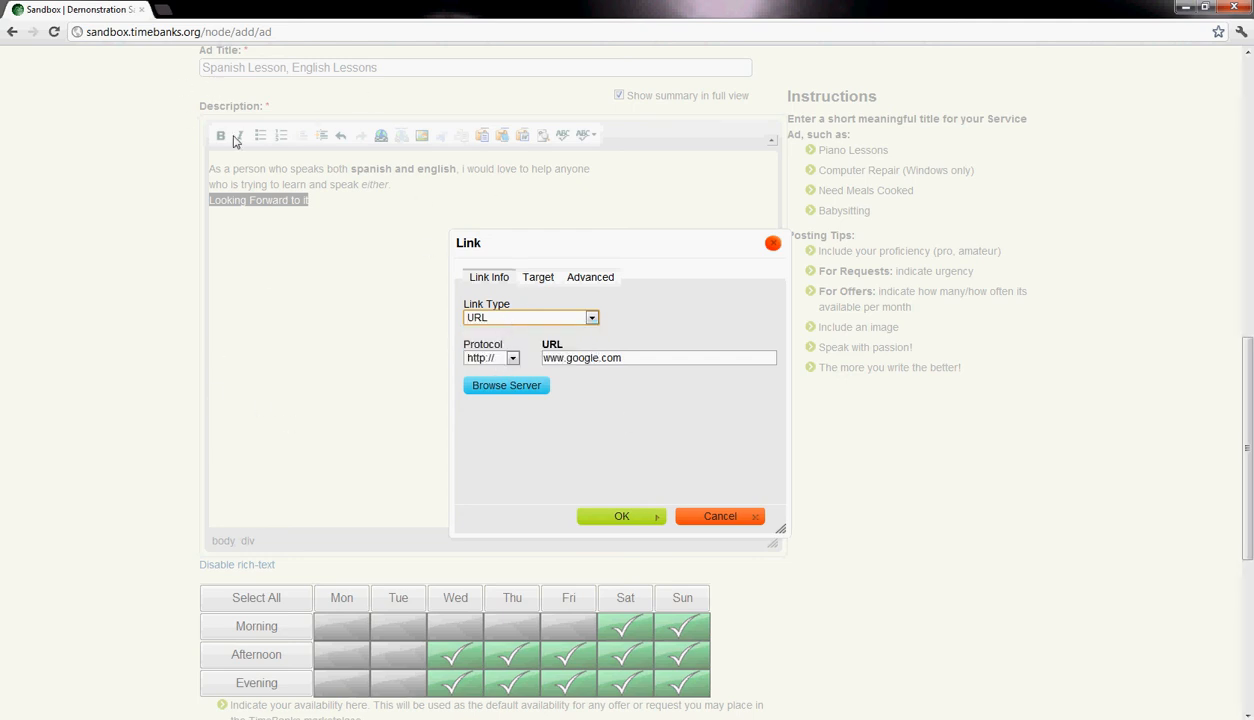
pyautogui.click(616, 517)
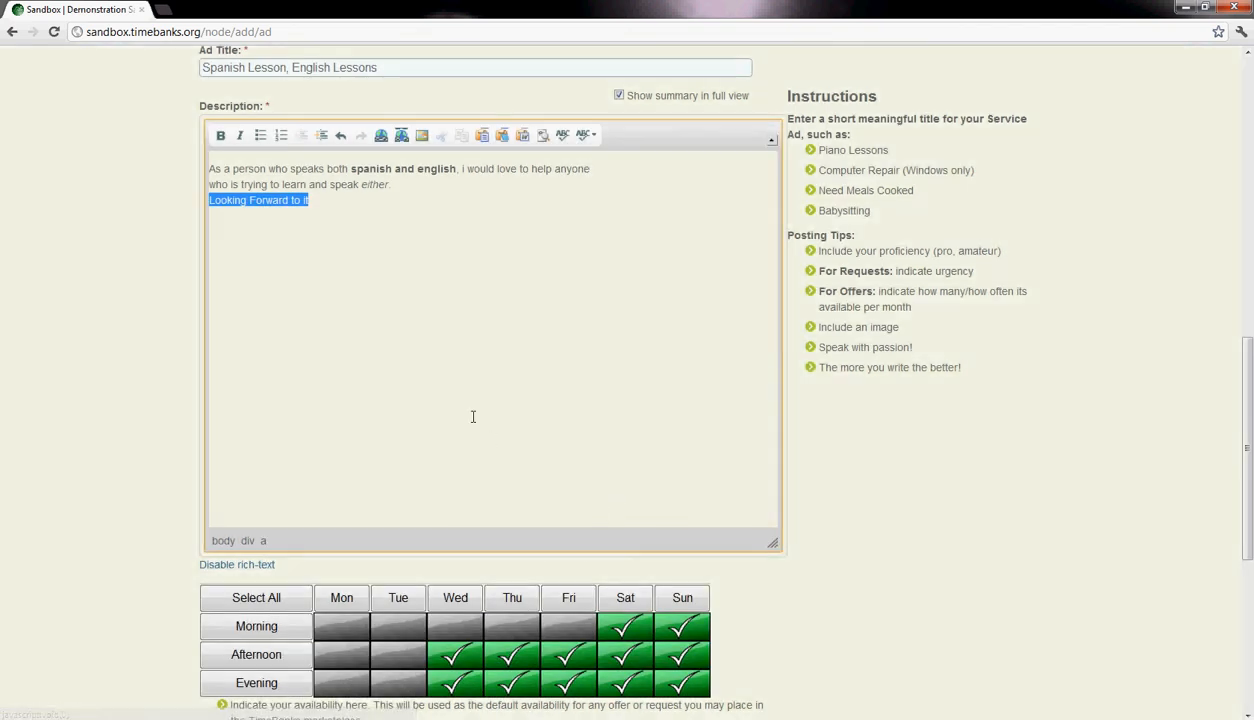
pyautogui.click(461, 396)
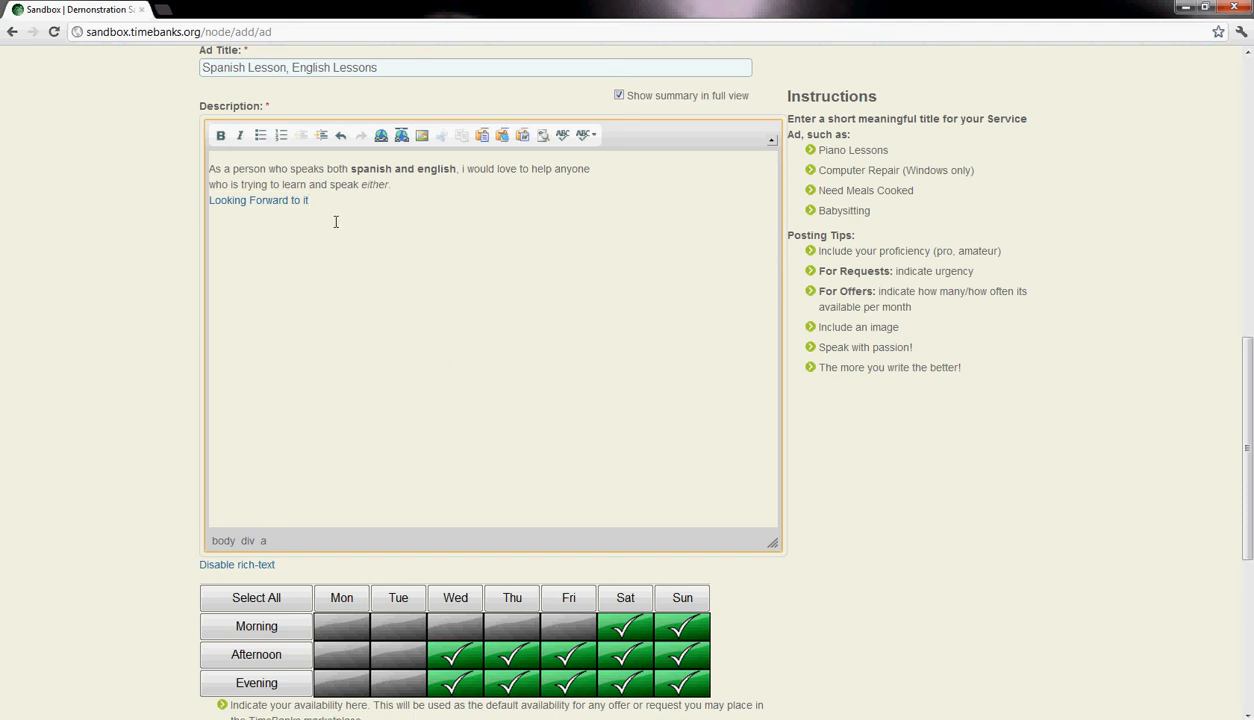
# - Examine the linked "Looking Forward to it" line, the bold "spanish and english" text and the editor's formatting tools
pyautogui.moveTo(312, 201); pyautogui.dragTo(207, 201)
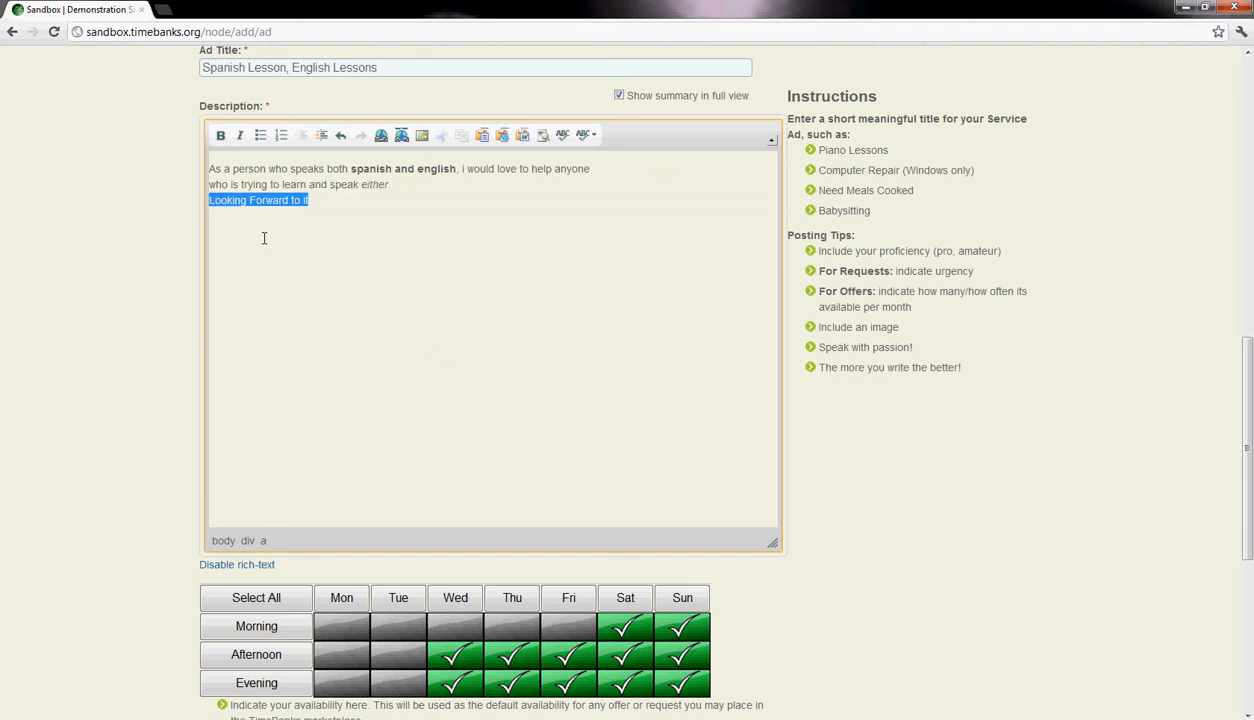
pyautogui.click(263, 234)
pyautogui.moveTo(321, 204); pyautogui.dragTo(211, 203)
pyautogui.click(318, 214)
pyautogui.moveTo(318, 212); pyautogui.dragTo(257, 223)
pyautogui.click(305, 256)
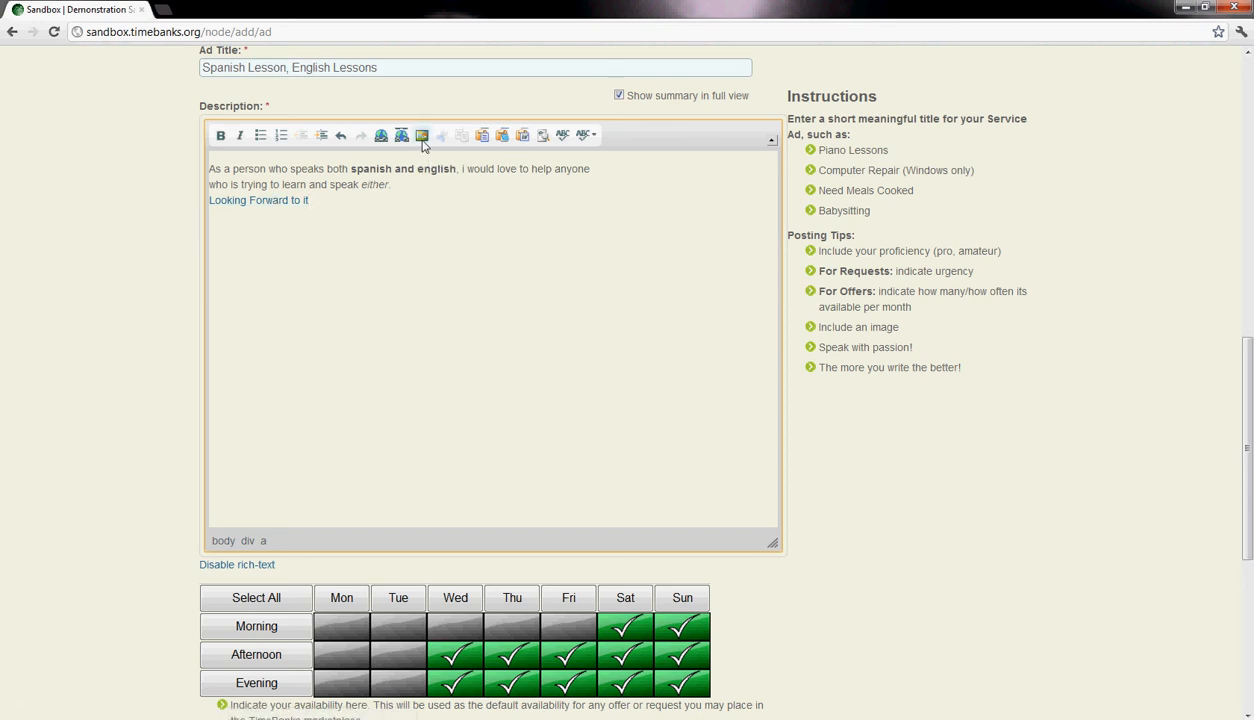
pyautogui.moveTo(327, 202); pyautogui.dragTo(222, 205)
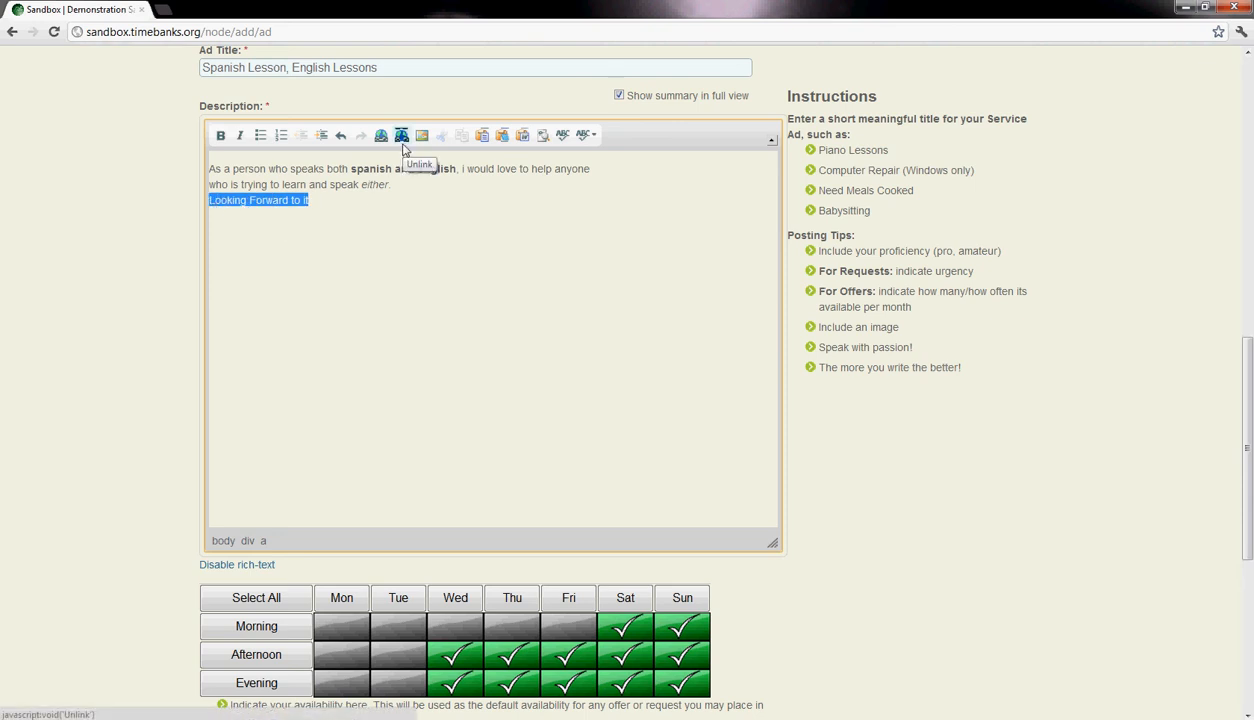
pyautogui.click(370, 229)
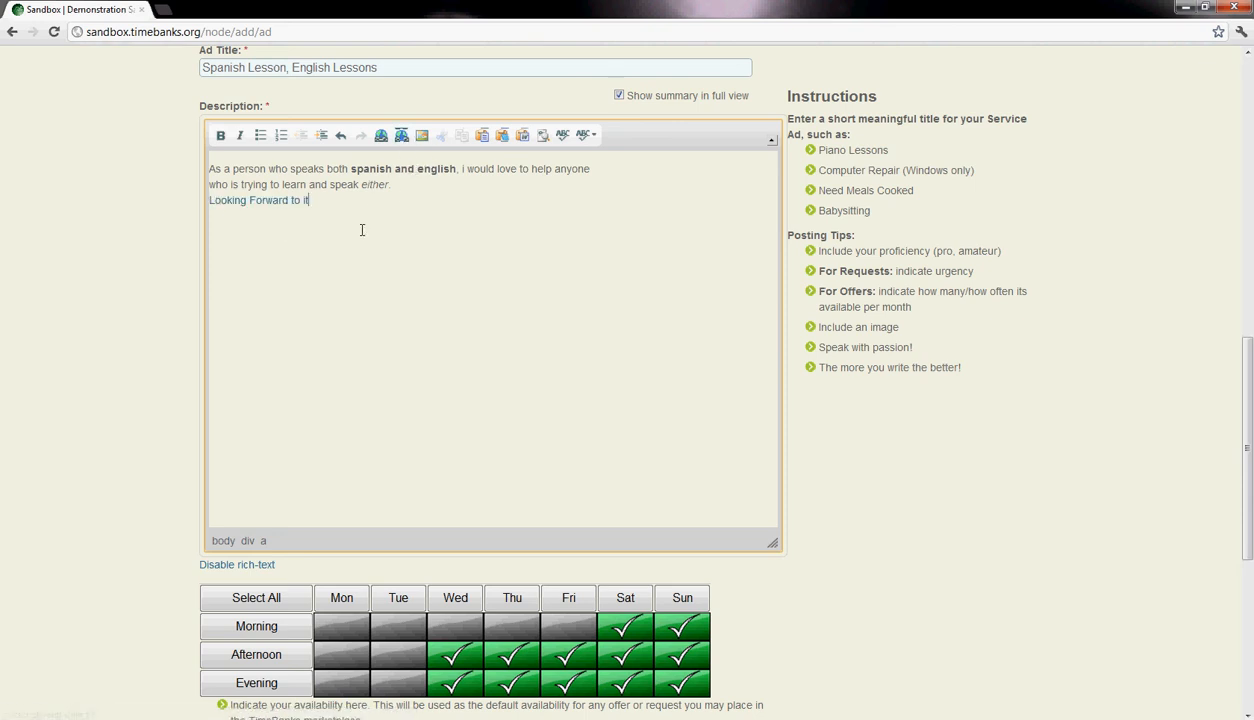
pyautogui.click(295, 202)
pyautogui.click(385, 213)
pyautogui.click(466, 193)
pyautogui.moveTo(356, 168); pyautogui.dragTo(451, 168)
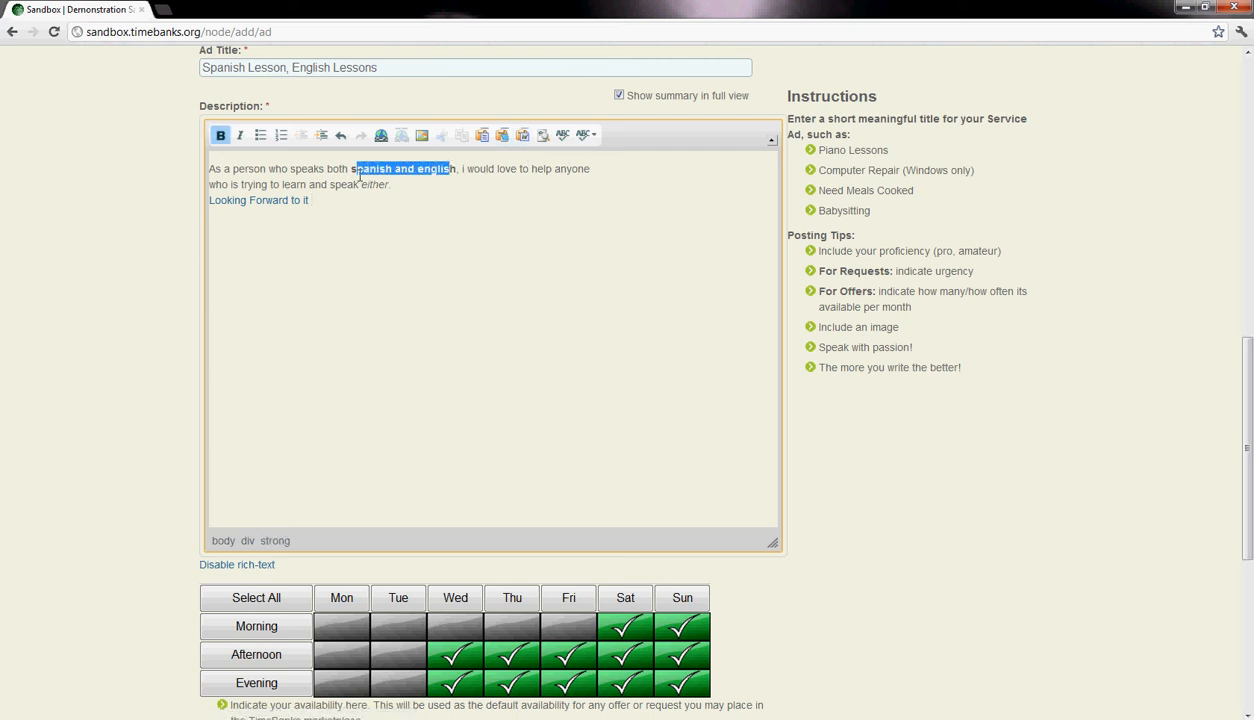
pyautogui.click(357, 170)
pyautogui.moveTo(350, 168); pyautogui.dragTo(456, 168)
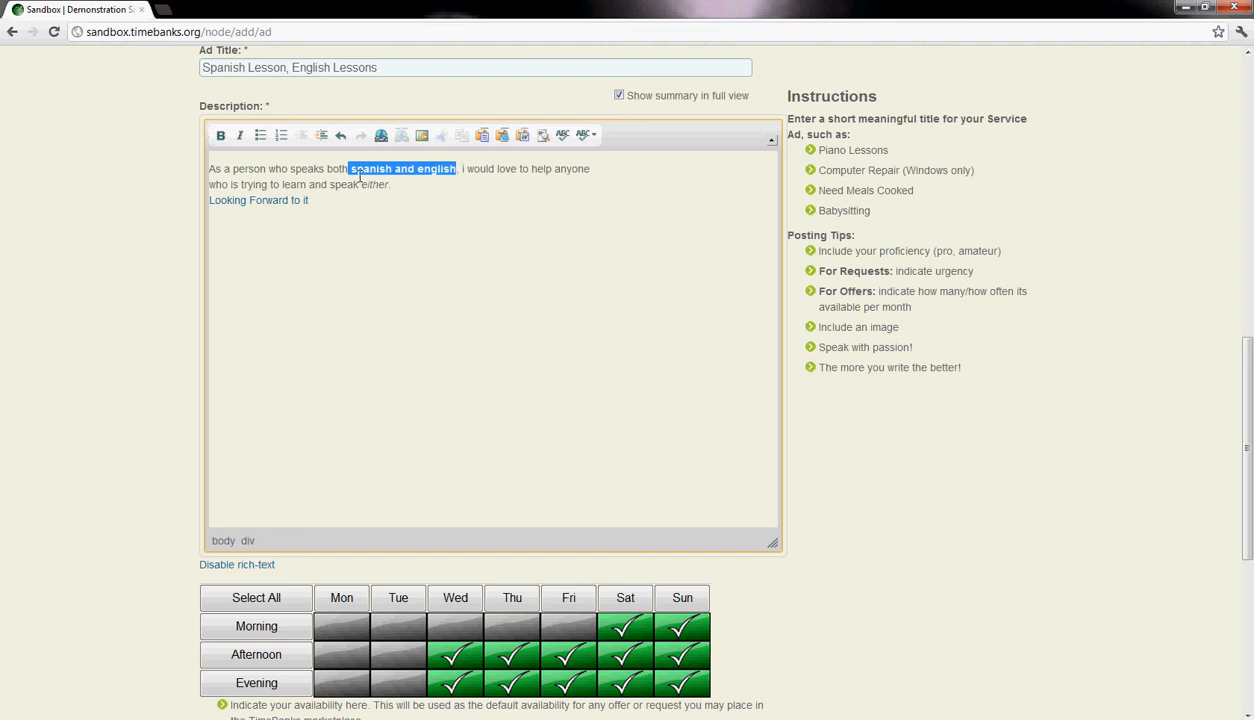
pyautogui.click(451, 197)
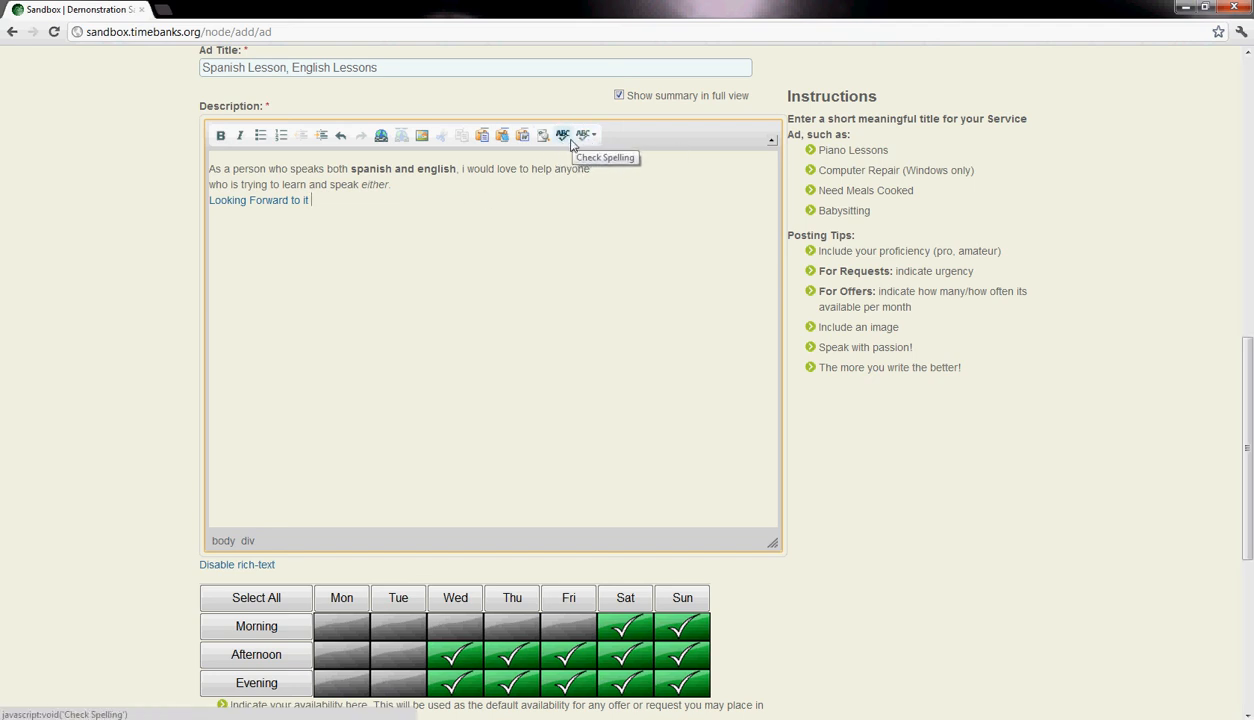
# - Mark Monday evening, Tuesday evening and Tuesday afternoon as available in the ad's availability grid
pyautogui.scroll(-3, 567, 258)
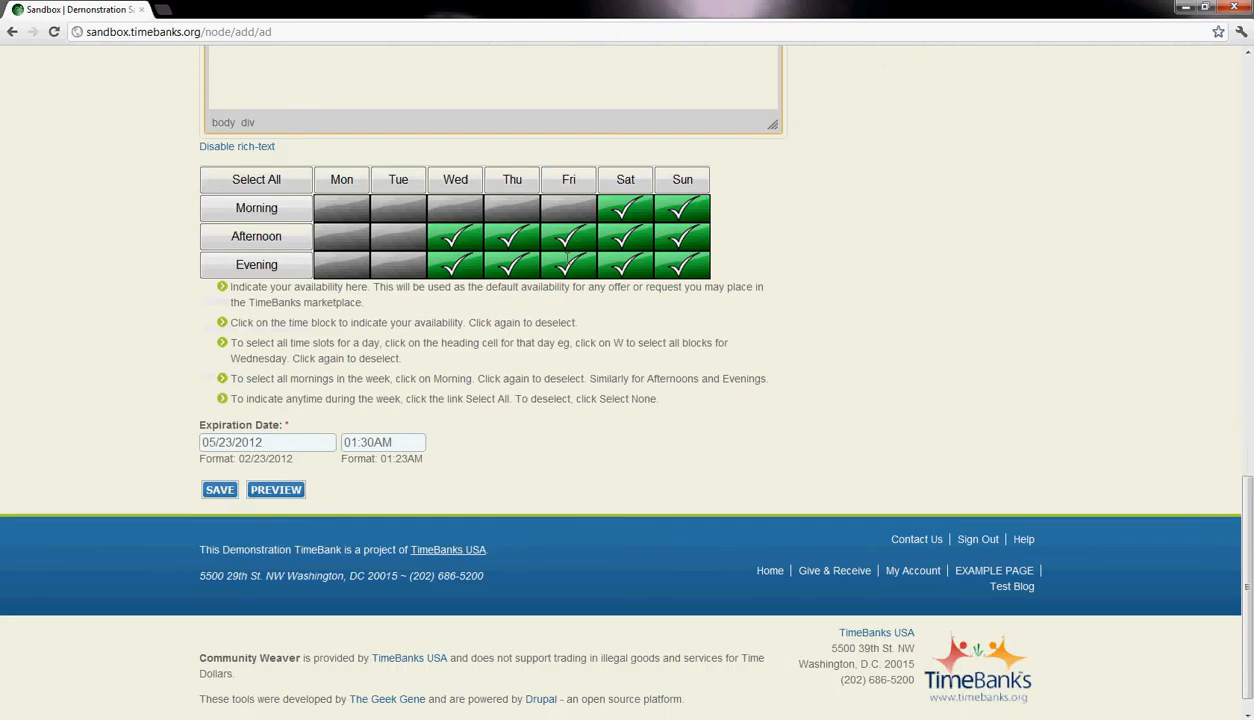
pyautogui.scroll(2, 450, 233)
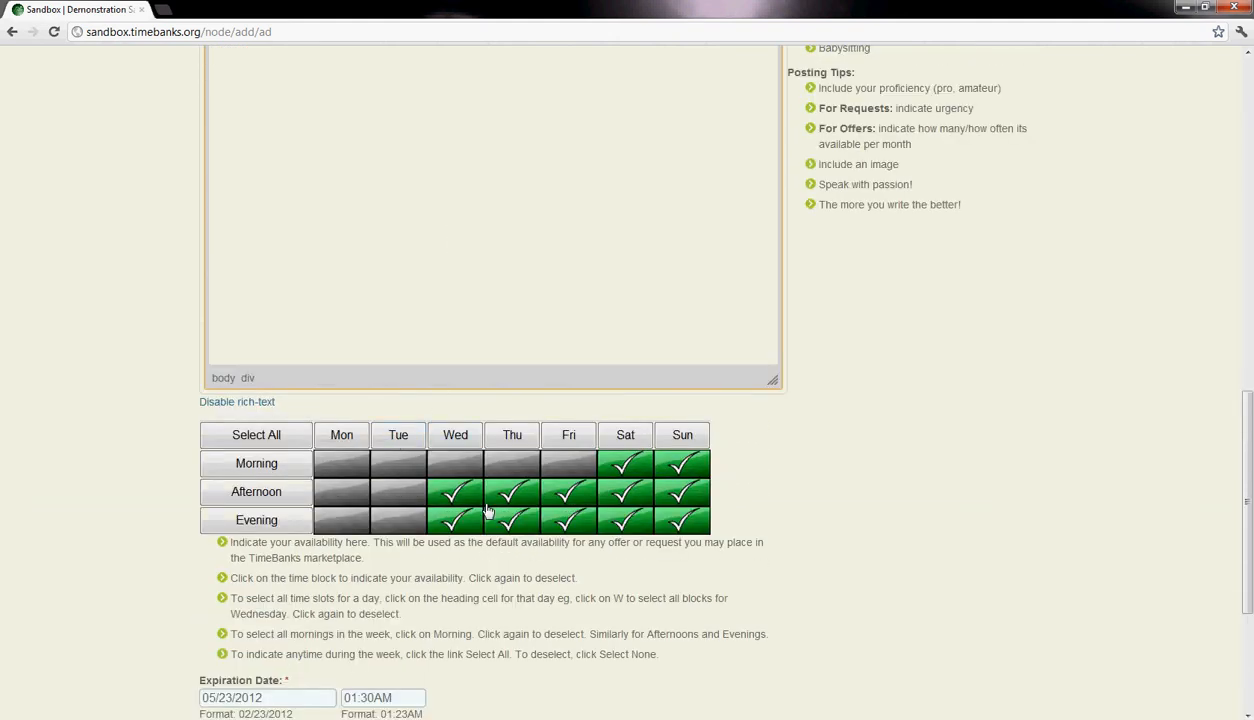
pyautogui.click(362, 518)
pyautogui.click(400, 518)
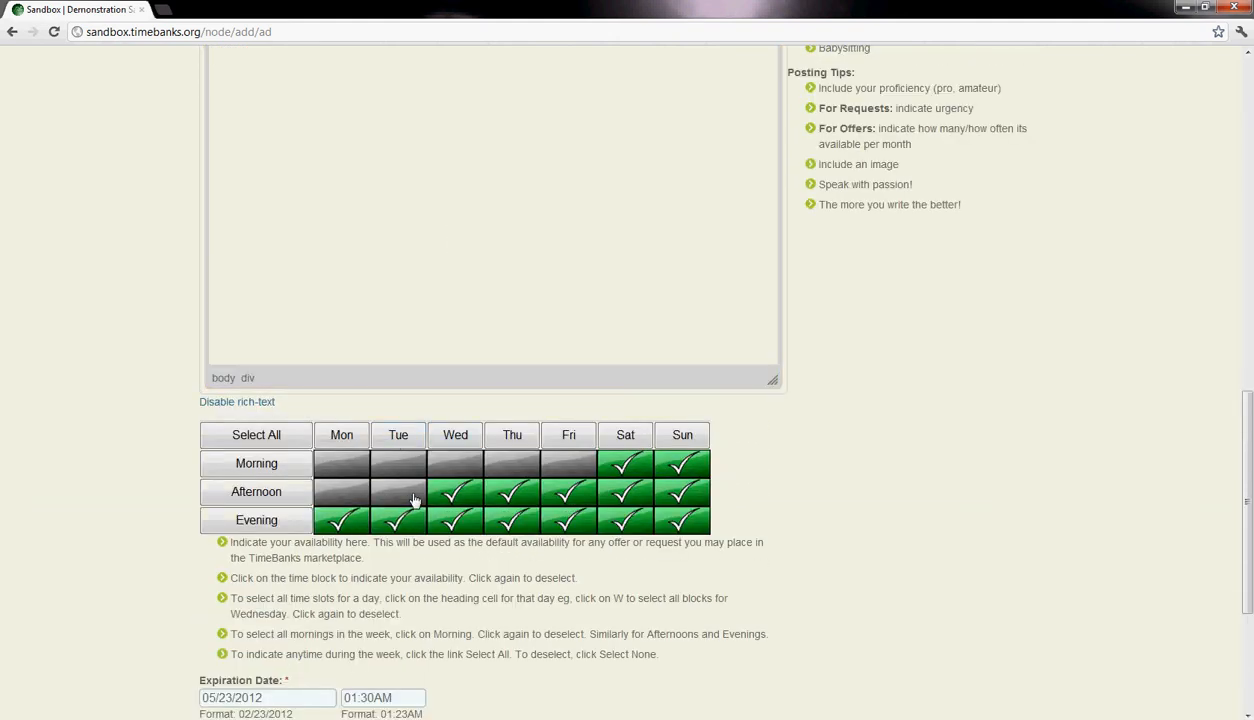
pyautogui.click(406, 491)
# - Clear all weekday afternoon and evening blocks in the ad's availability grid
pyautogui.click(455, 493)
pyautogui.click(510, 492)
pyautogui.click(566, 492)
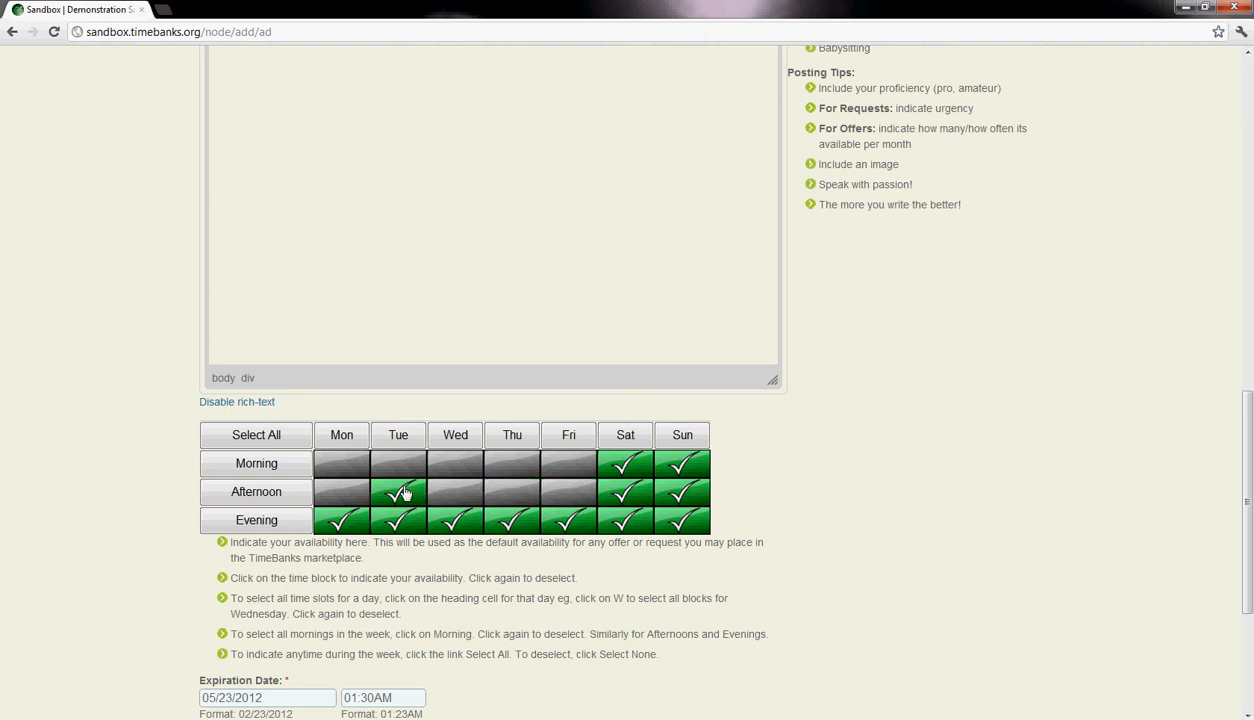
pyautogui.click(402, 491)
pyautogui.click(402, 518)
pyautogui.click(455, 518)
pyautogui.click(512, 518)
pyautogui.click(565, 518)
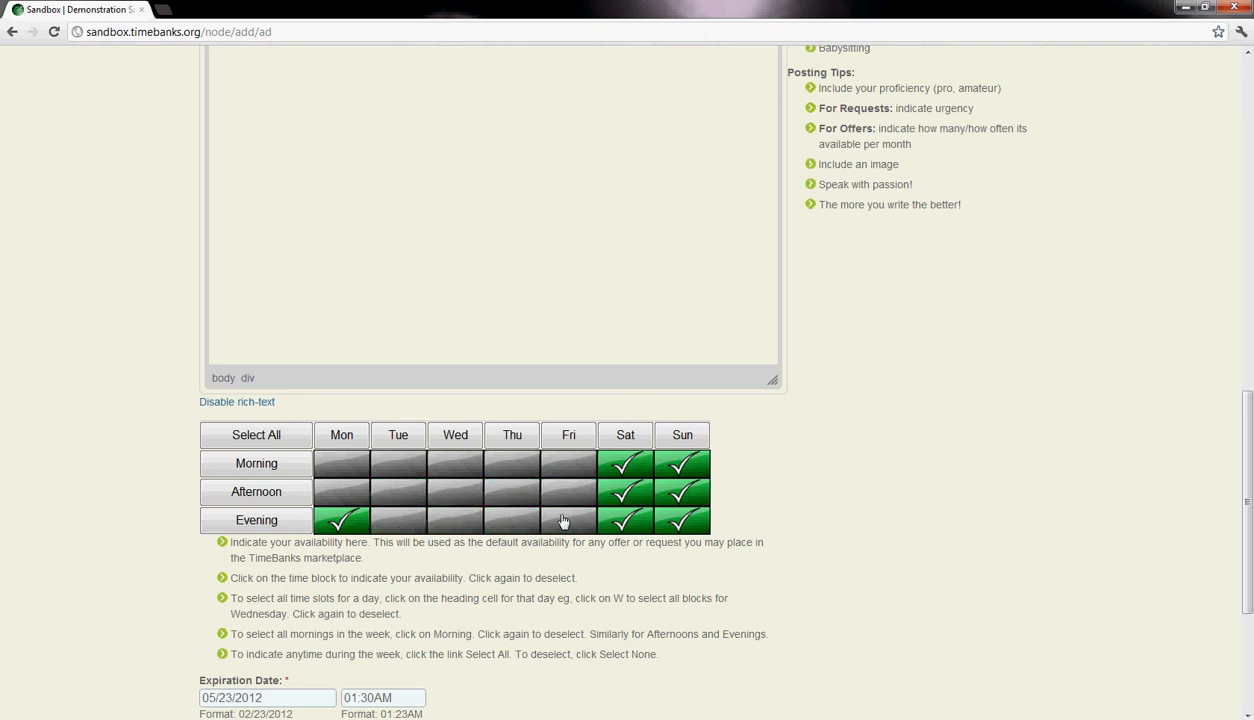
pyautogui.click(355, 516)
# - Clear the Saturday and Sunday morning and afternoon blocks, keeping only the weekend evenings available
pyautogui.click(622, 465)
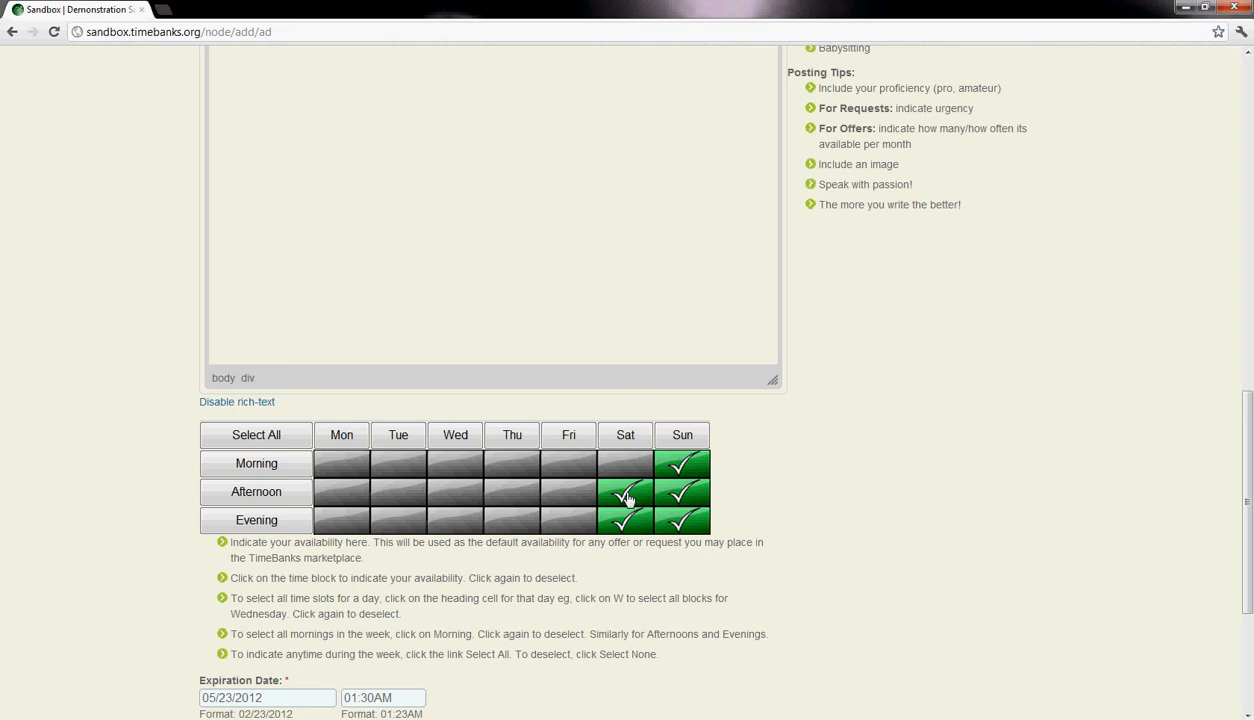
pyautogui.click(618, 489)
pyautogui.click(668, 490)
pyautogui.click(681, 468)
# - Set the ad's expiration date to 05/23/2013 by changing the calendar year to 2013
pyautogui.scroll(-2, 694, 515)
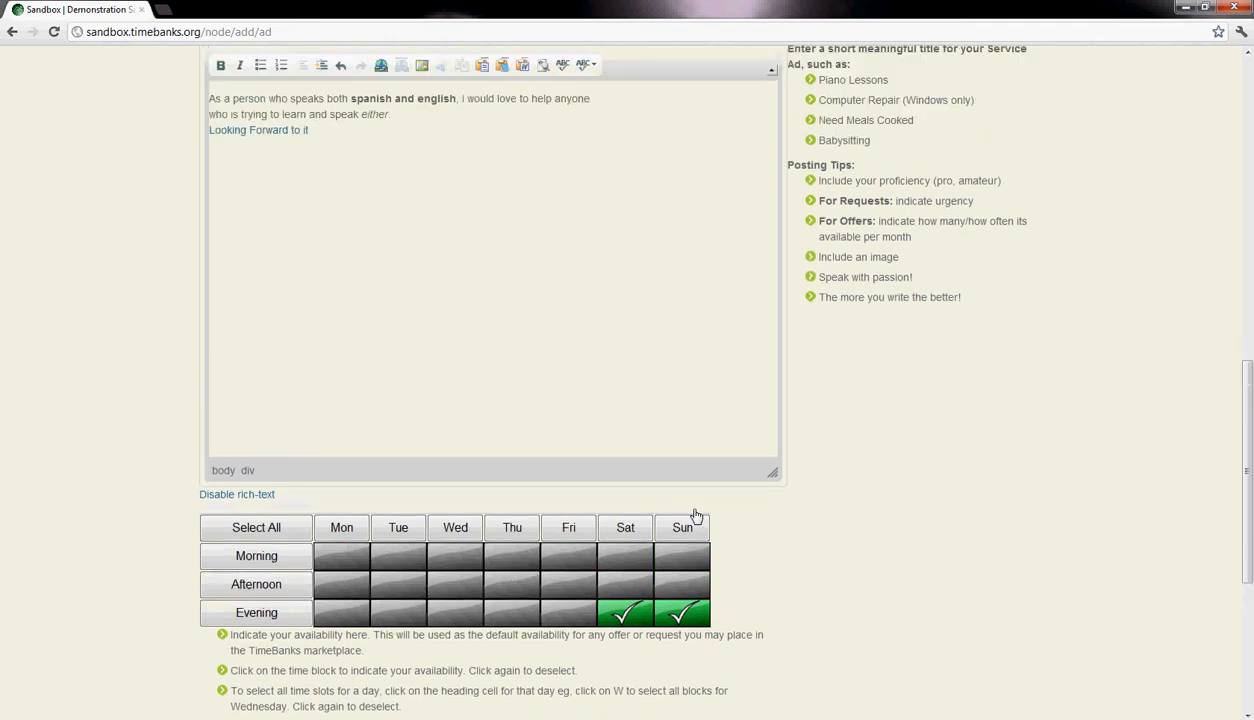
pyautogui.scroll(-1, 697, 516)
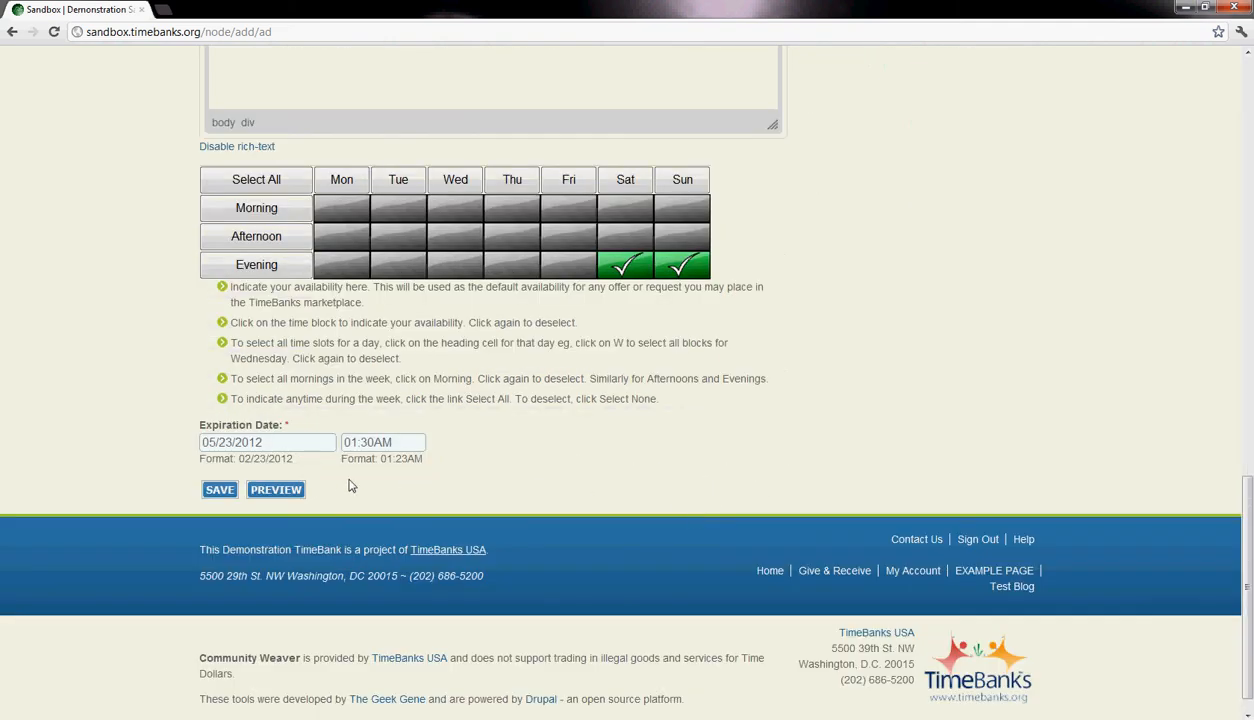
pyautogui.click(294, 445)
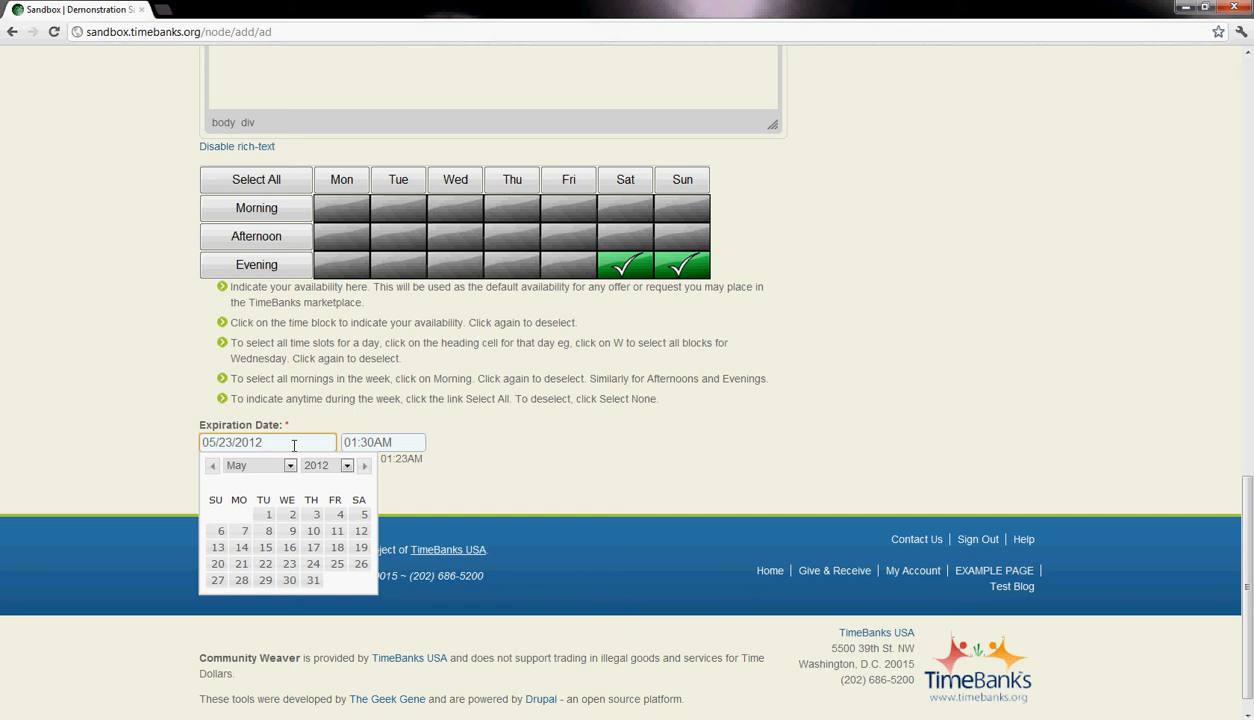
pyautogui.moveTo(288, 445); pyautogui.dragTo(250, 445)
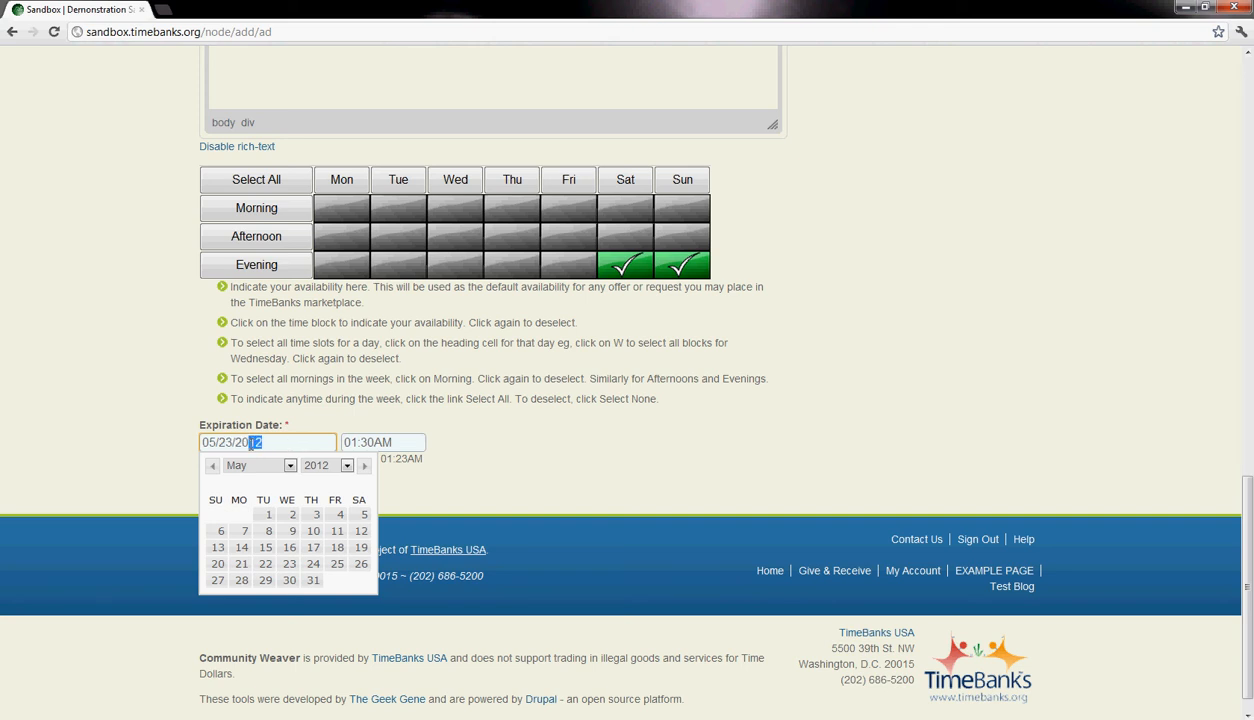
pyautogui.click(347, 467)
pyautogui.click(334, 492)
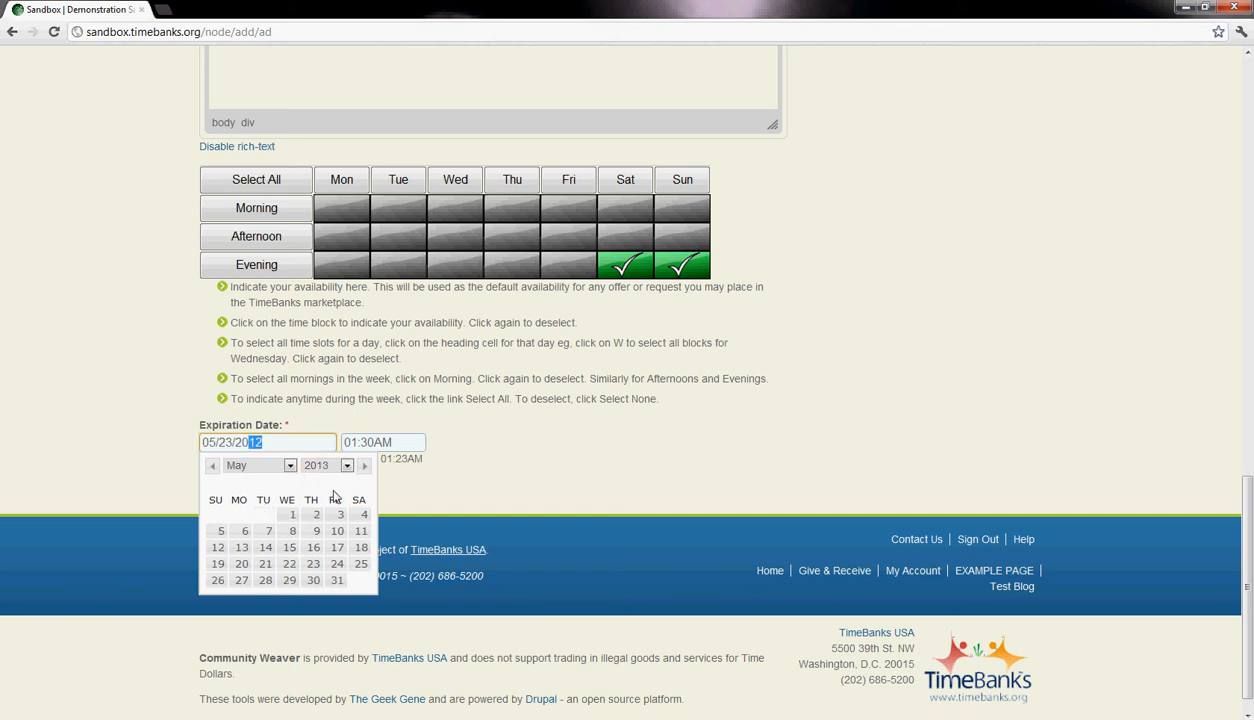
pyautogui.click(279, 444)
pyautogui.click(575, 478)
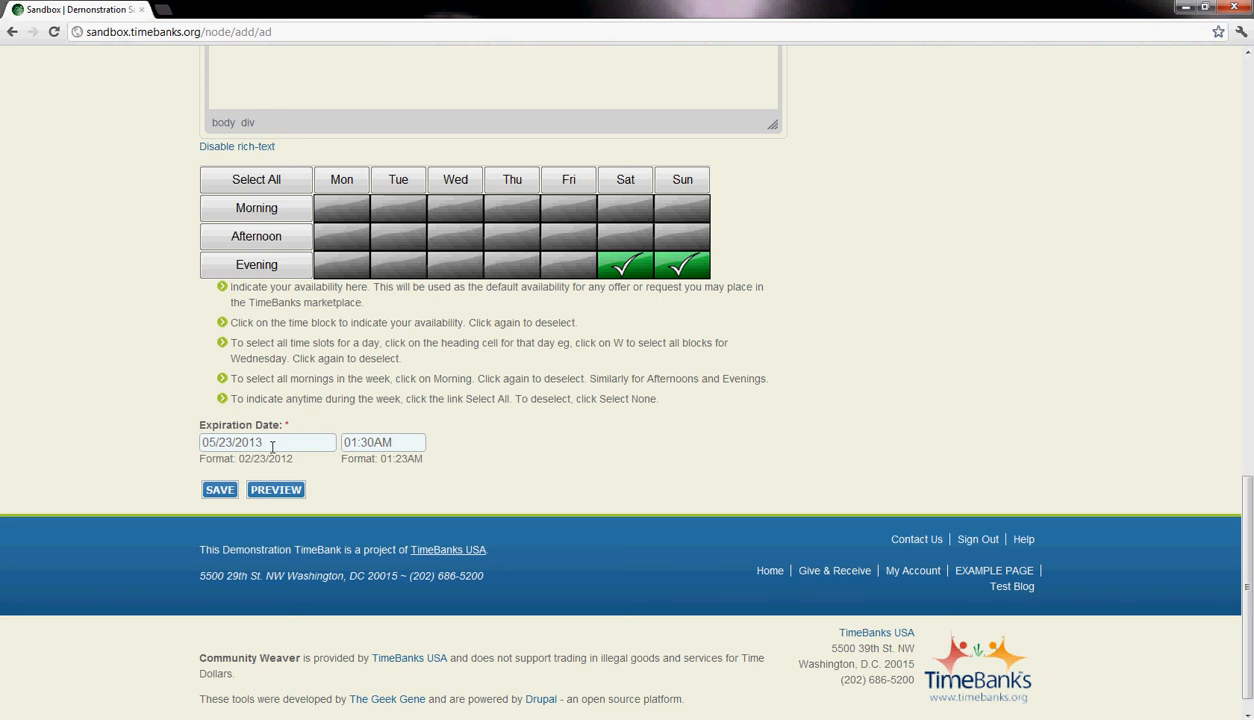
# - Review the completed ad form, including its type, service categories, title, description, availability and expiration date
pyautogui.scroll(10, 437, 436)
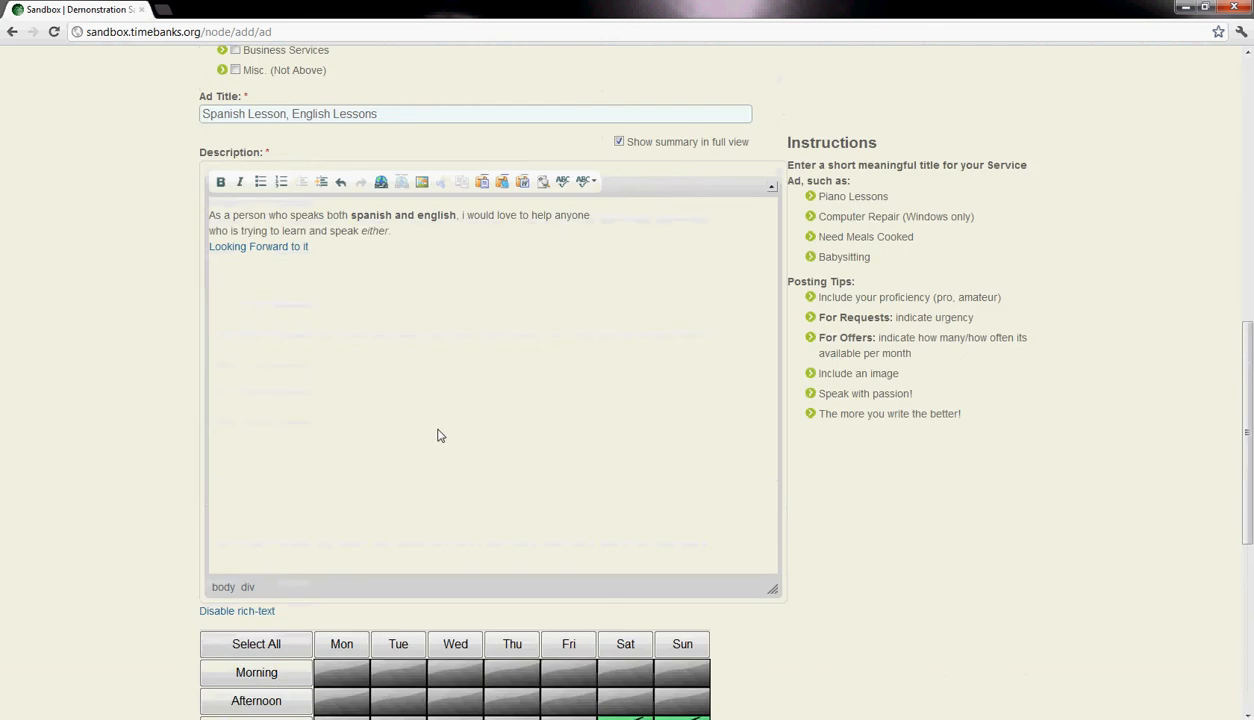
pyautogui.scroll(-10, 437, 436)
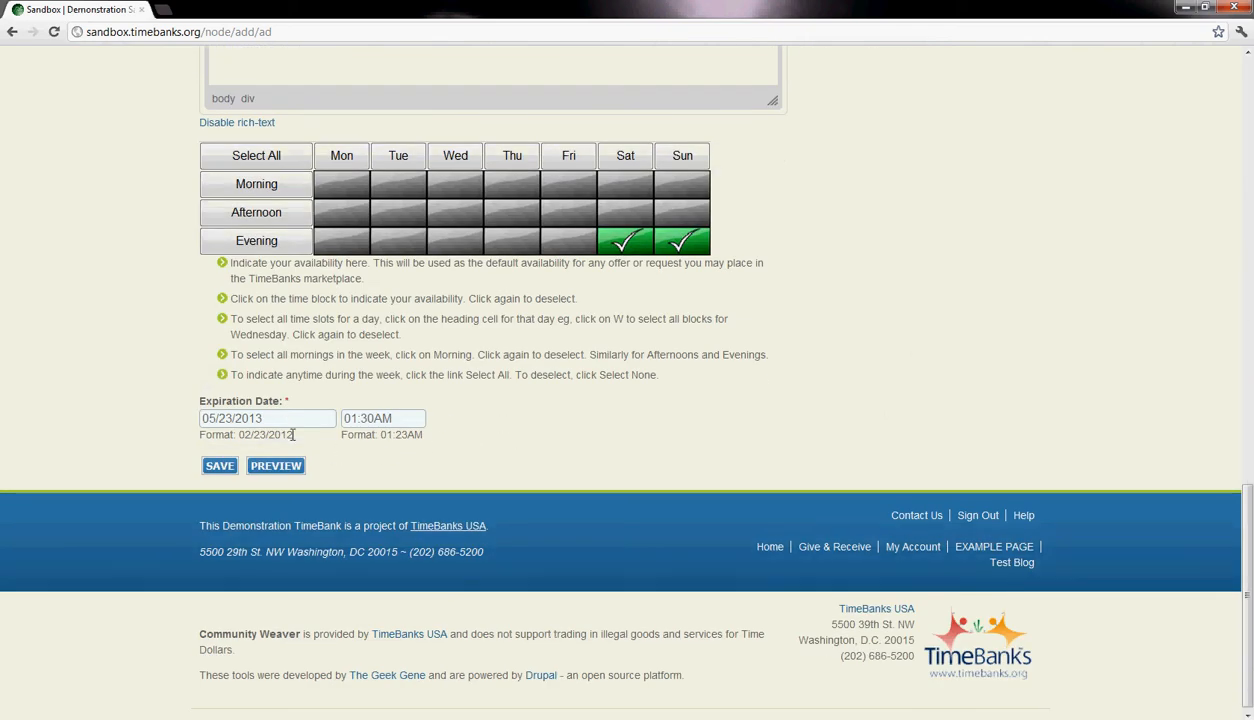
pyautogui.click(230, 422)
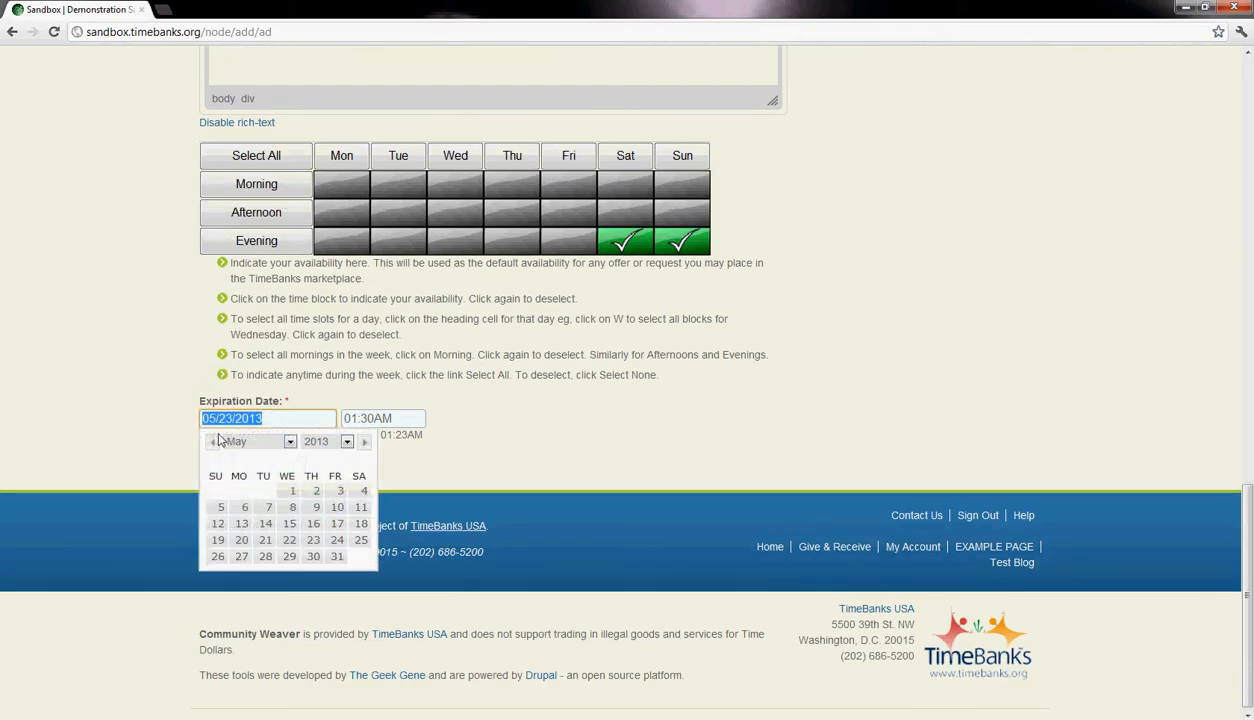
pyautogui.click(550, 445)
pyautogui.scroll(15, 507, 305)
pyautogui.scroll(-8, 411, 328)
pyautogui.scroll(-3, 347, 491)
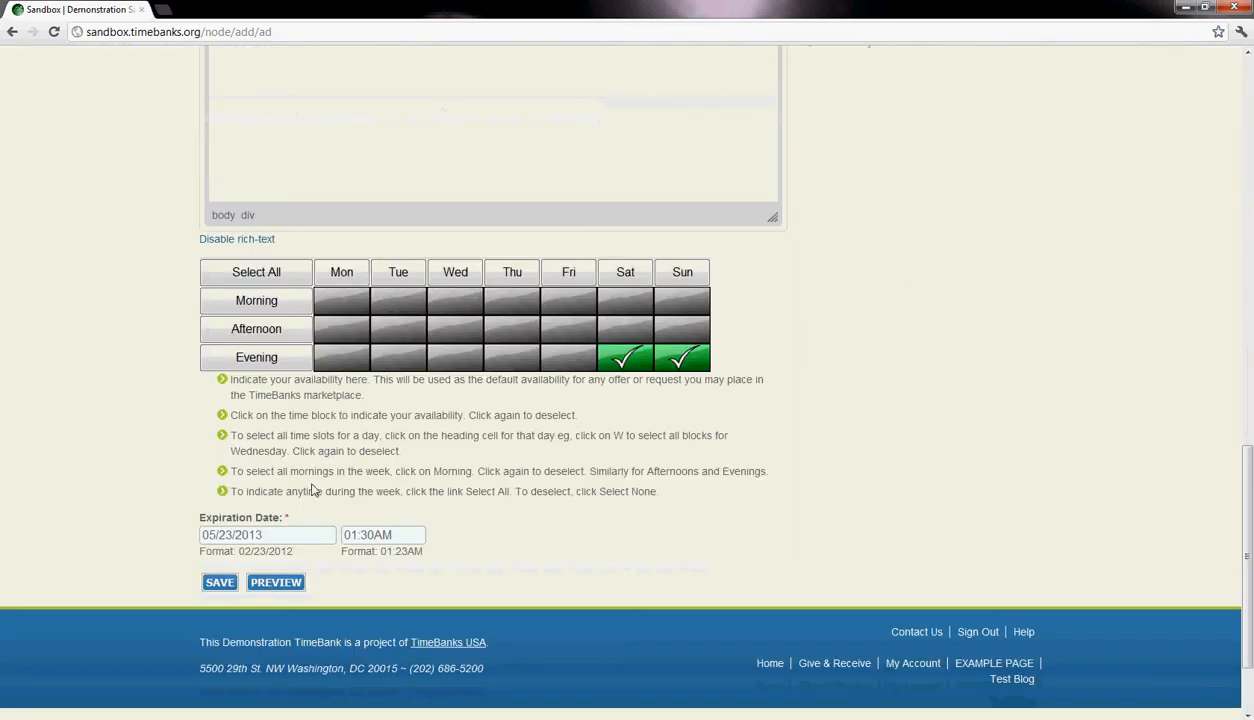
pyautogui.scroll(-2, 323, 519)
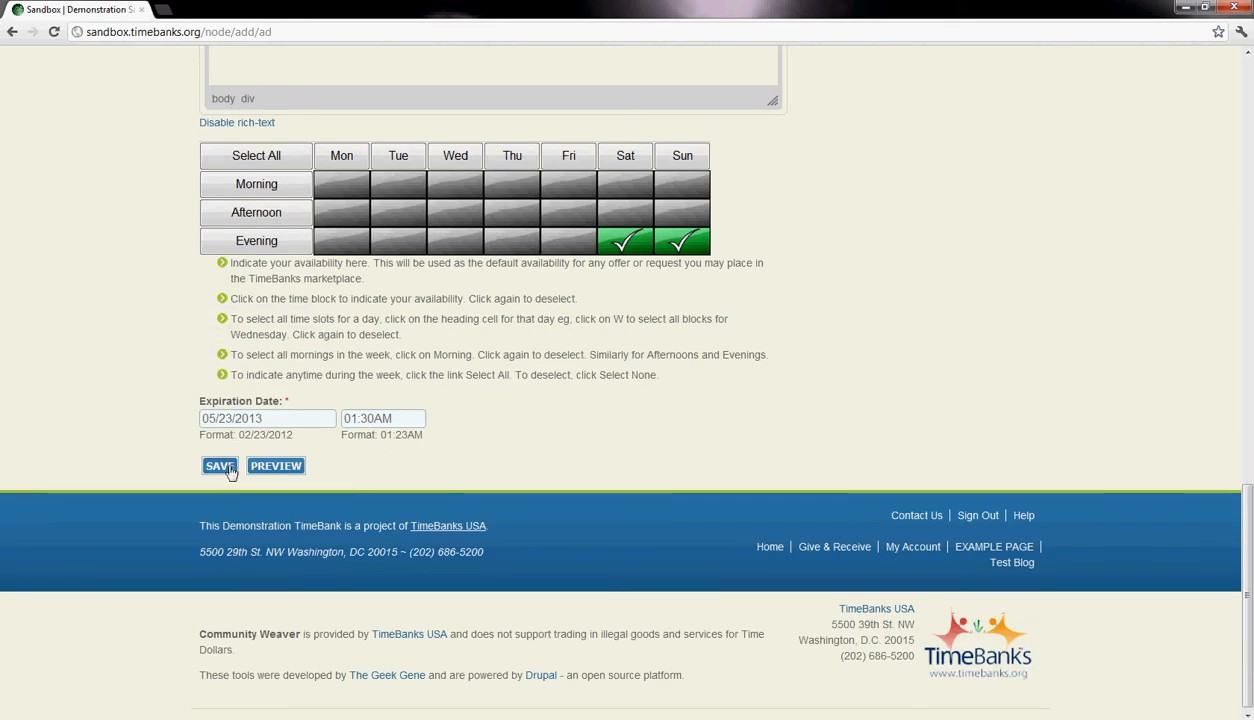
pyautogui.scroll(10, 280, 456)
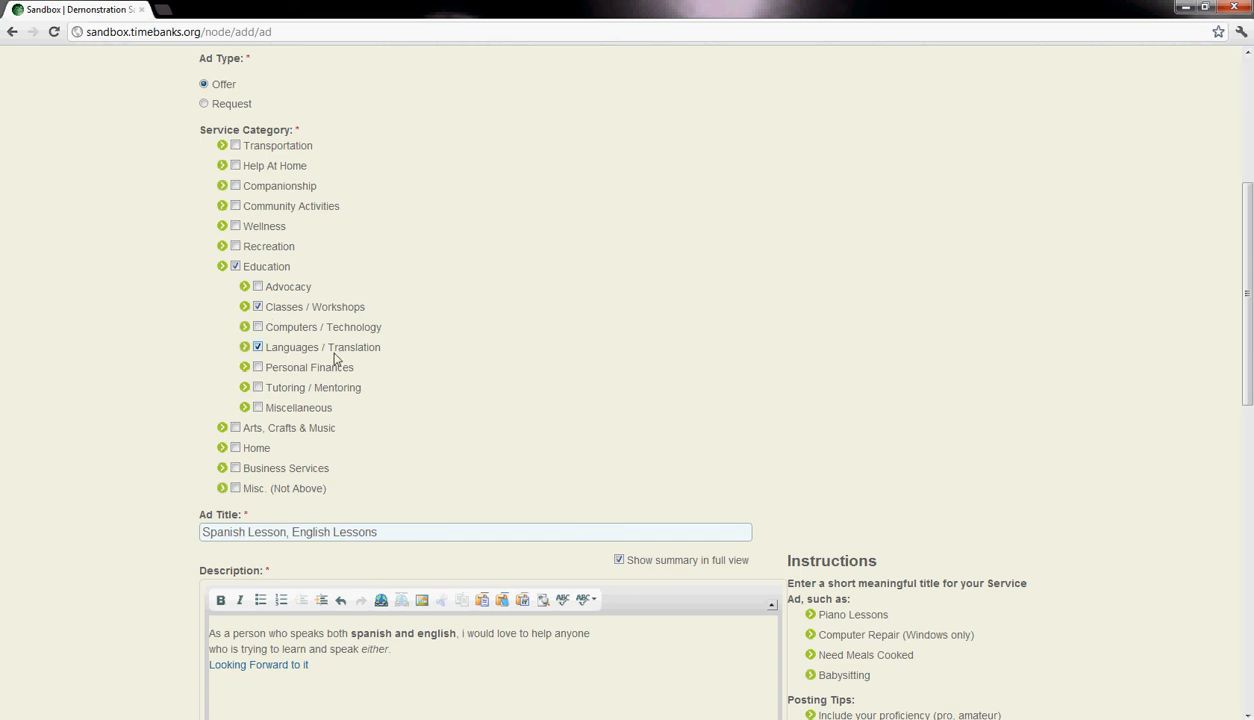
pyautogui.scroll(1, 336, 260)
pyautogui.scroll(-8, 484, 260)
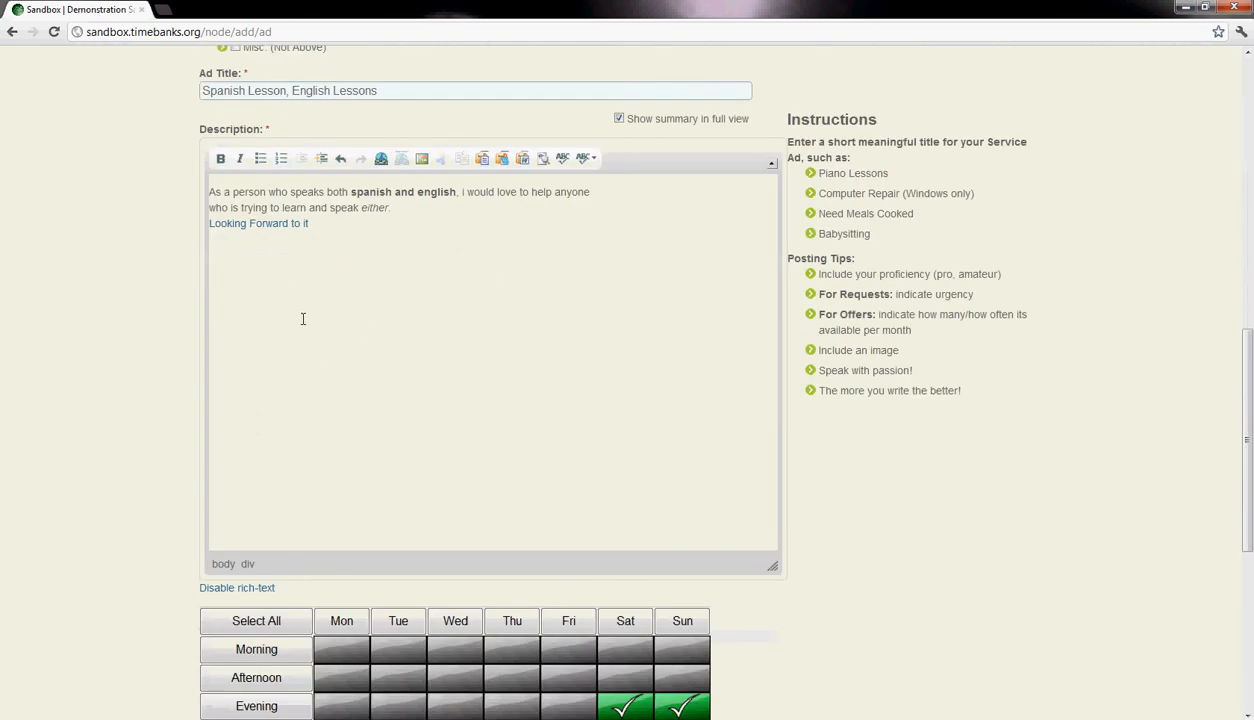
pyautogui.scroll(-1, 331, 273)
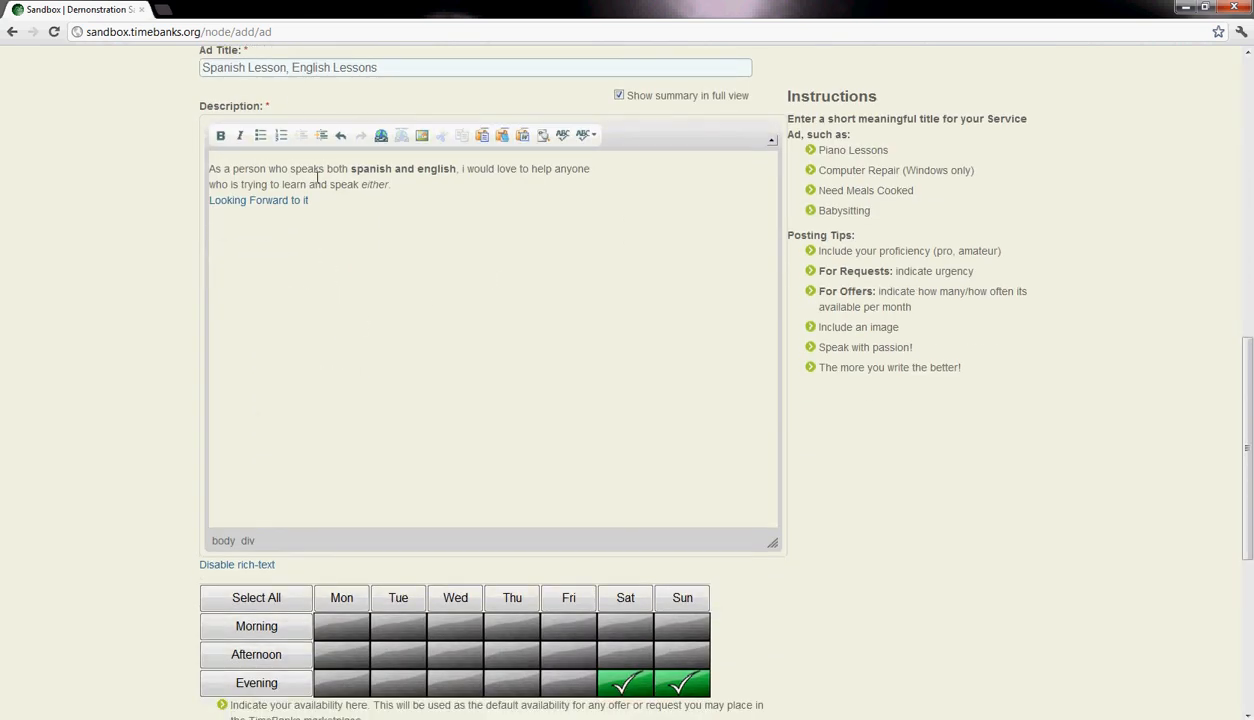
pyautogui.scroll(-1, 395, 279)
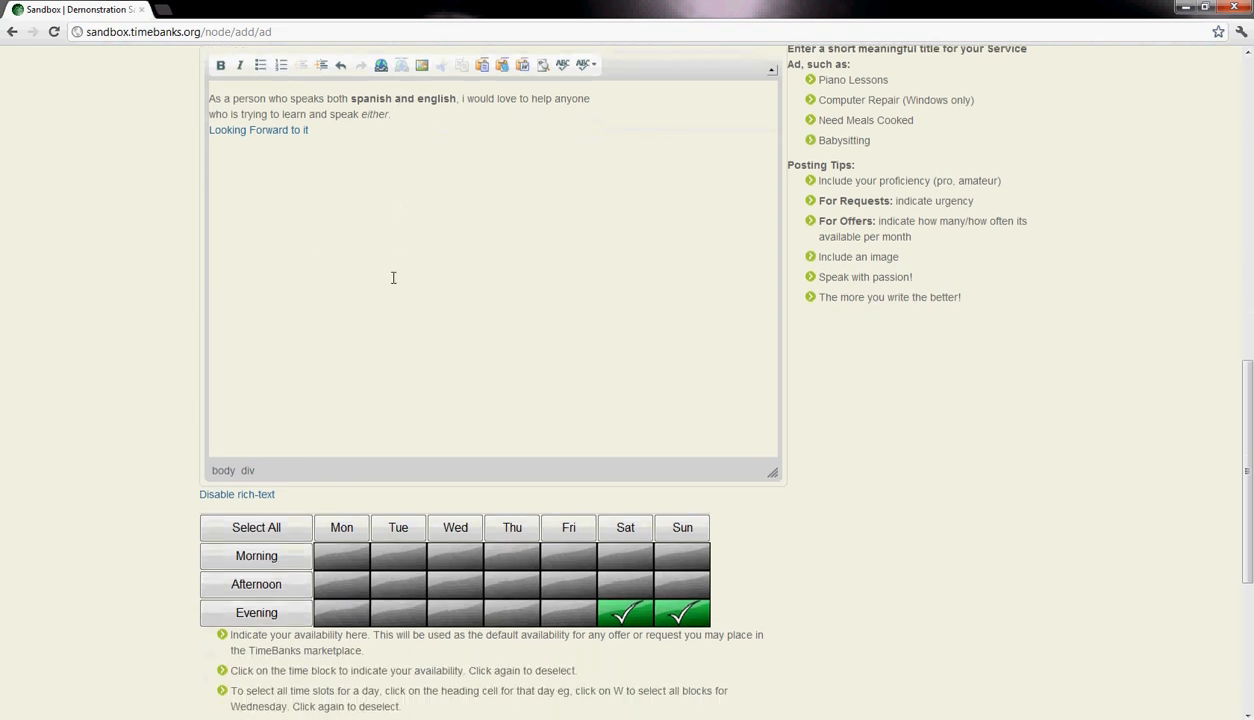
pyautogui.scroll(-5, 375, 270)
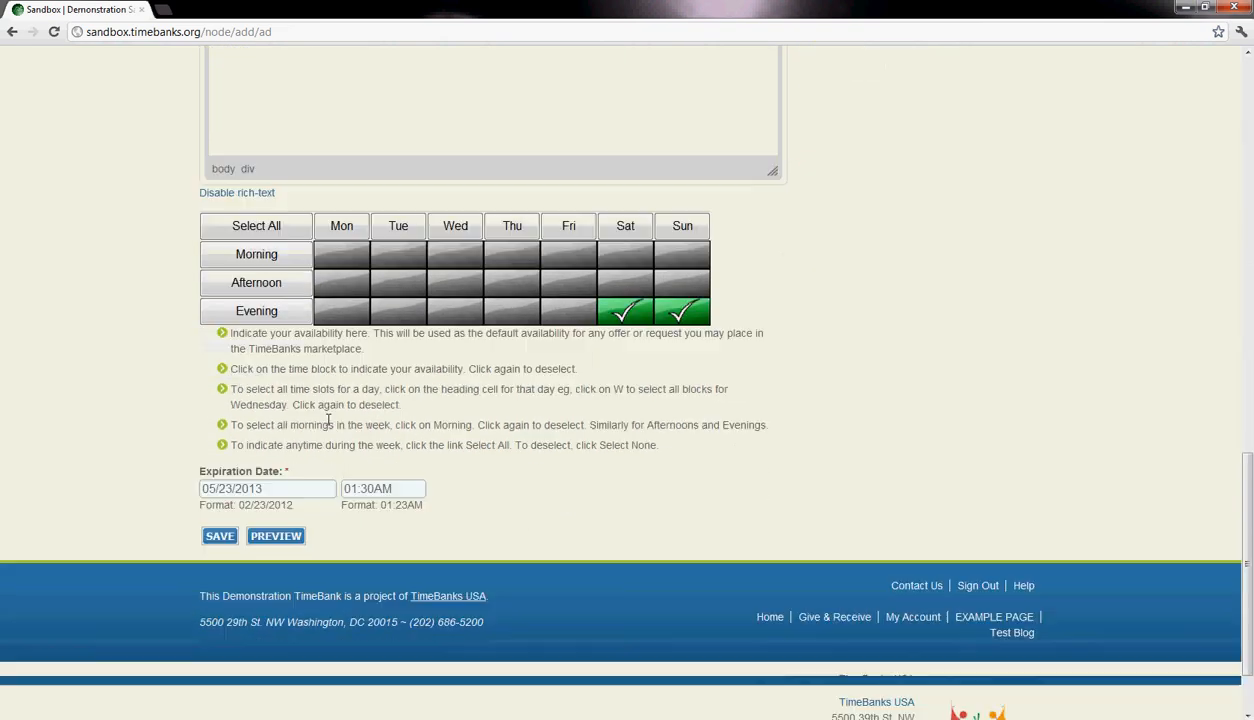
# - Save the "Spanish Lesson, English Lessons" offer and look over the posted listing
pyautogui.click(216, 490)
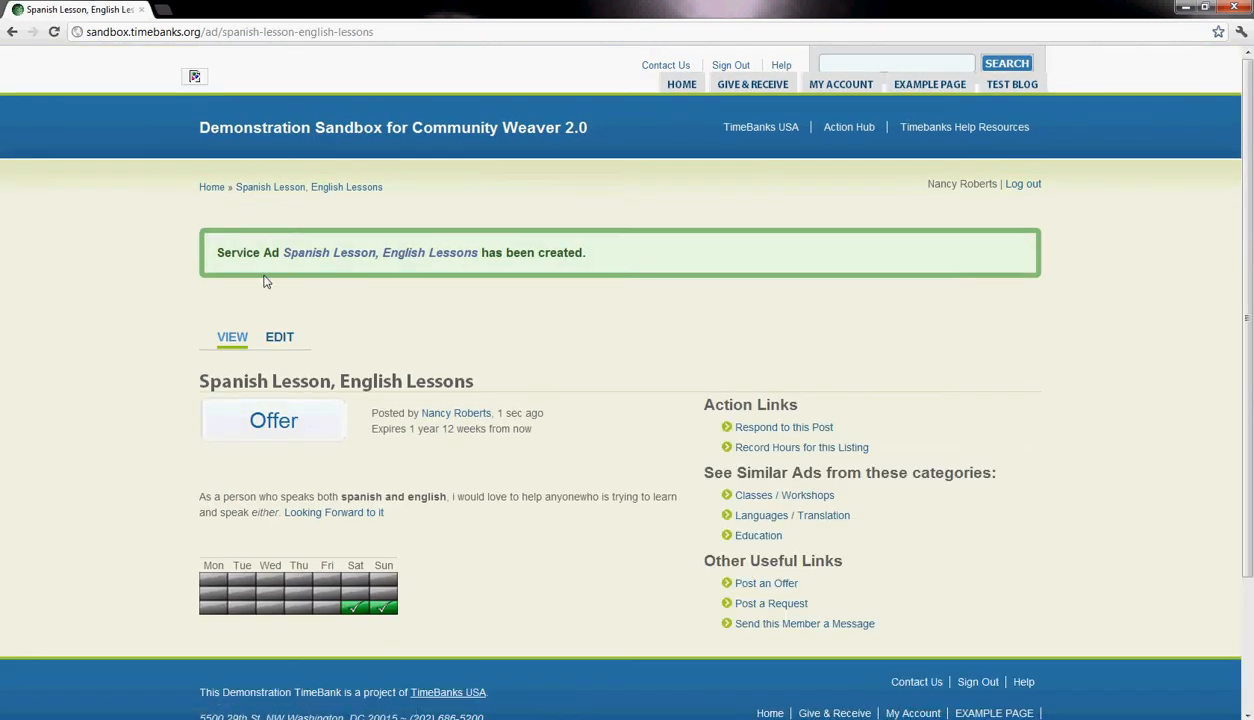
pyautogui.moveTo(593, 264); pyautogui.dragTo(212, 254)
pyautogui.click(432, 326)
pyautogui.scroll(-1, 581, 297)
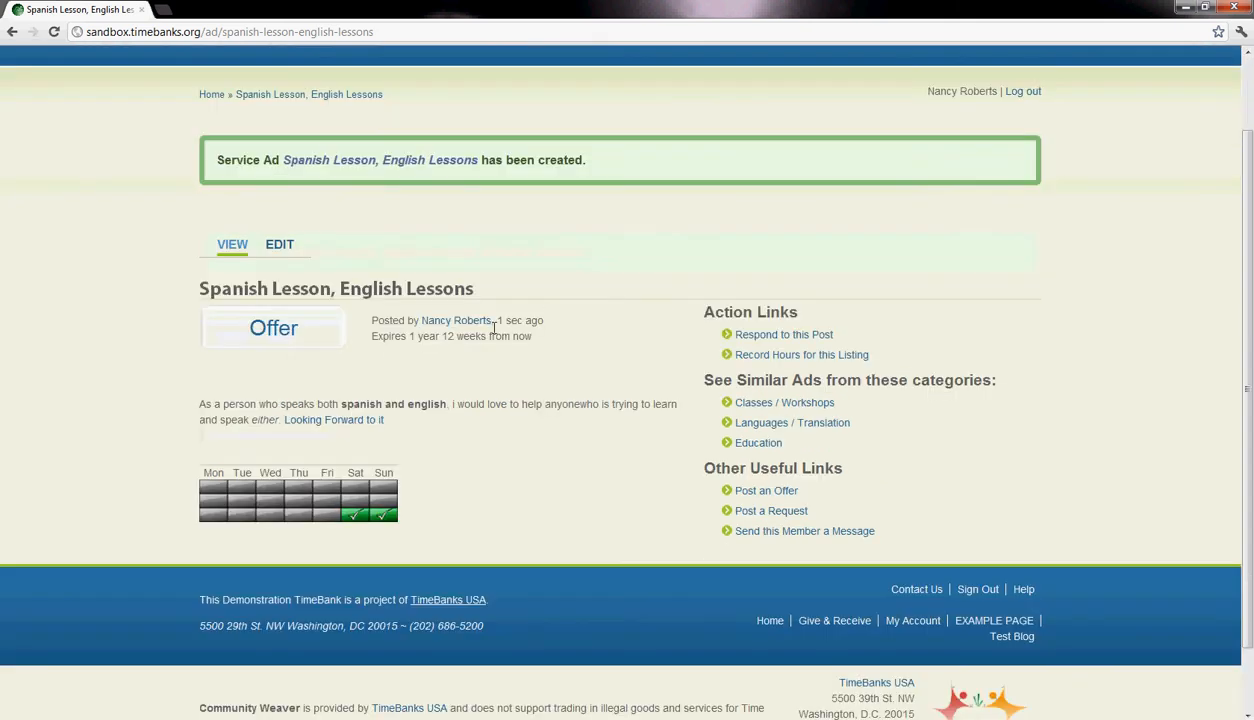
# - Open the posted ad for editing and return to its listing page
pyautogui.click(276, 254)
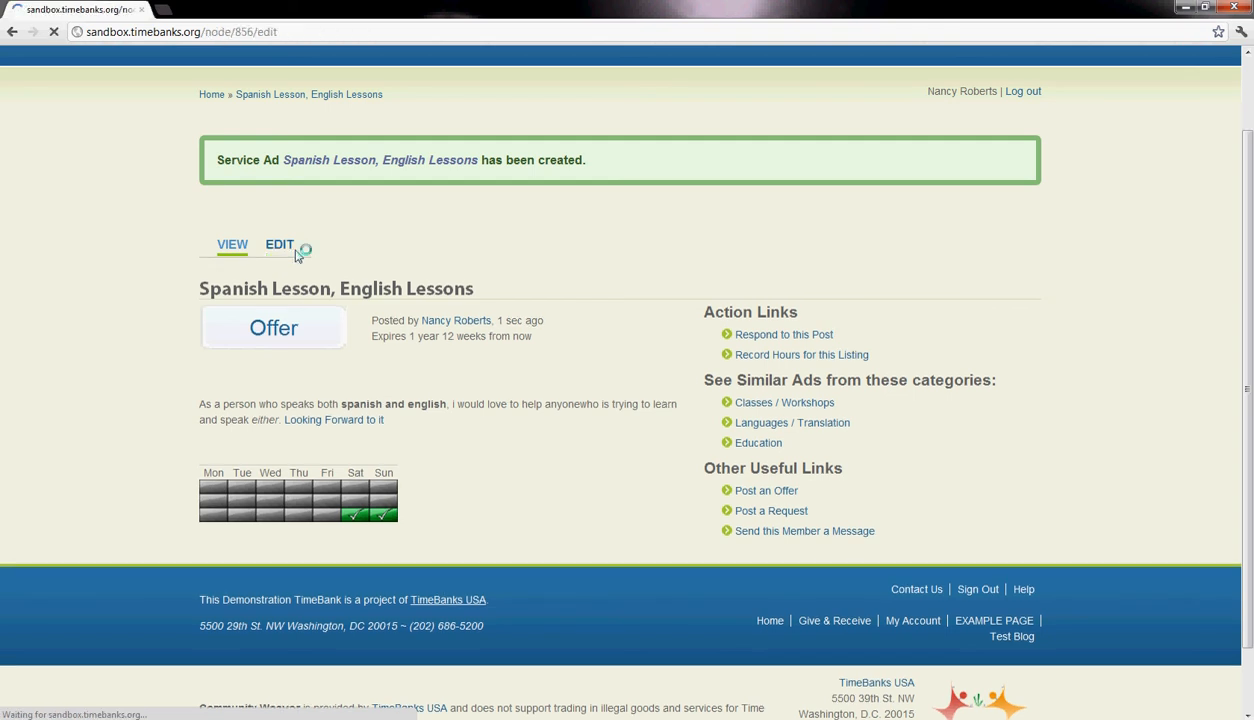
pyautogui.click(12, 31)
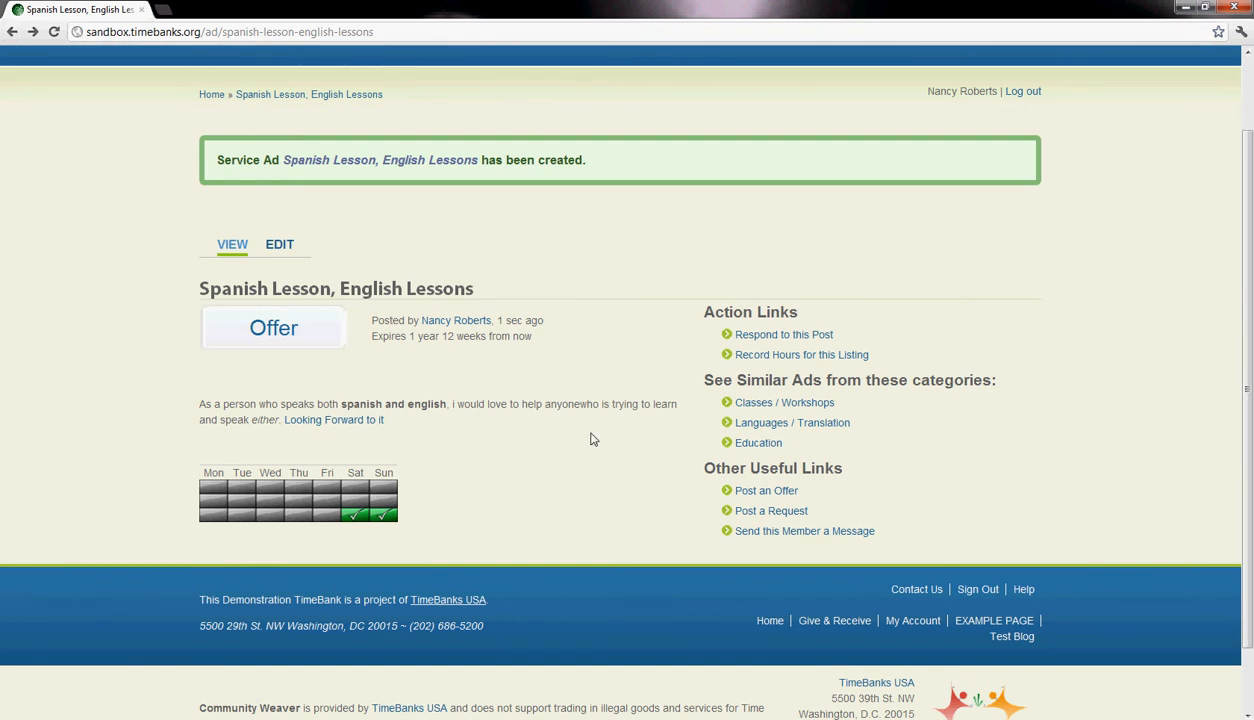
pyautogui.scroll(2, 548, 296)
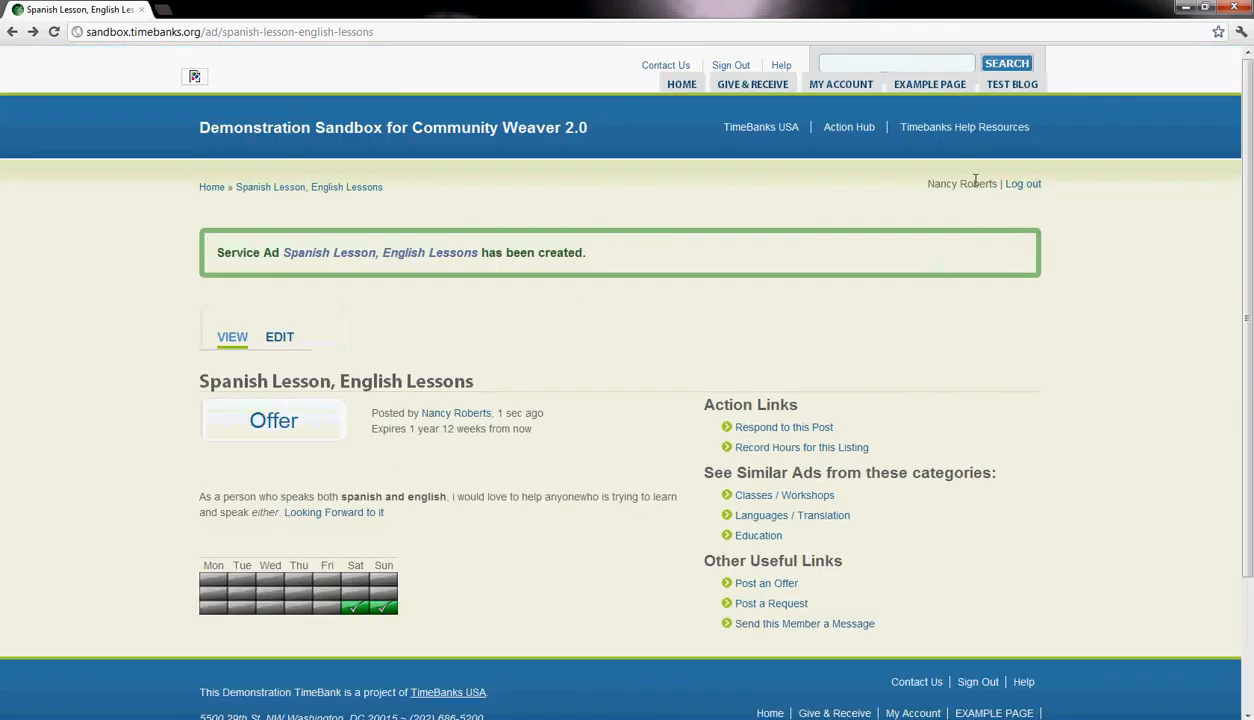
# - Browse all current offers from the Give & Receive overview to find the new "Spanish Lesson, English Lessons" ad under its categories
pyautogui.moveTo(752, 84)
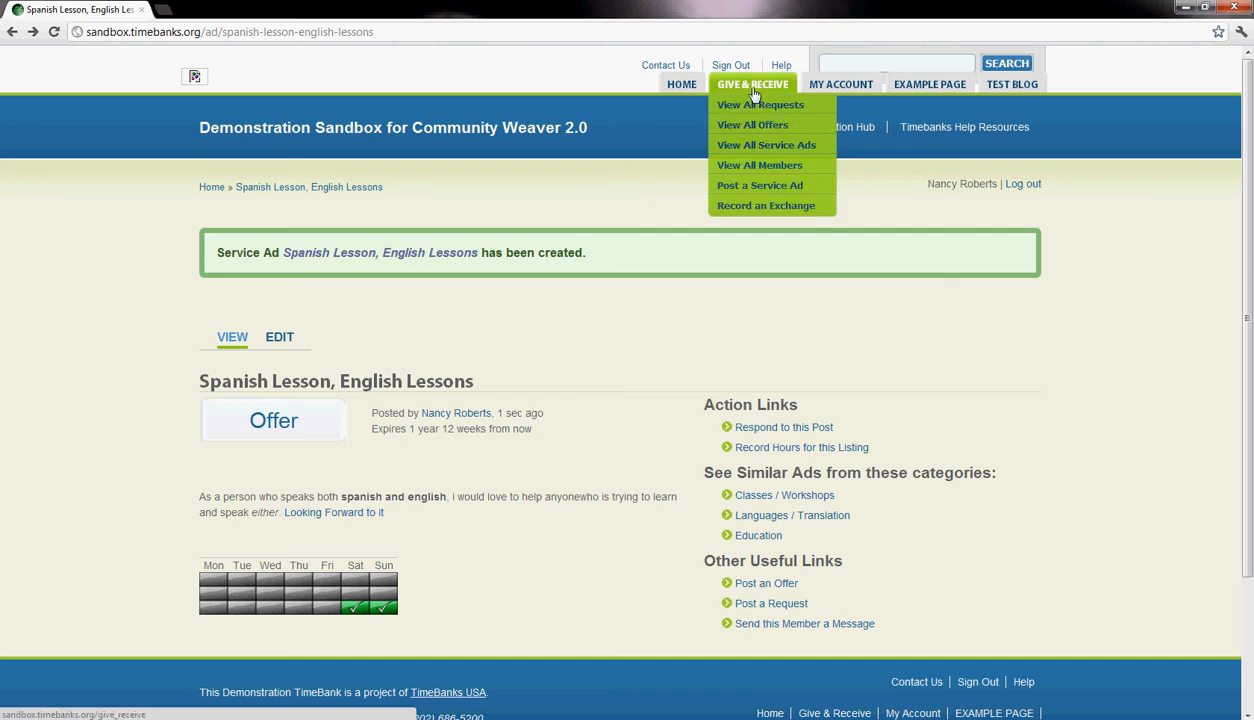
pyautogui.click(753, 90)
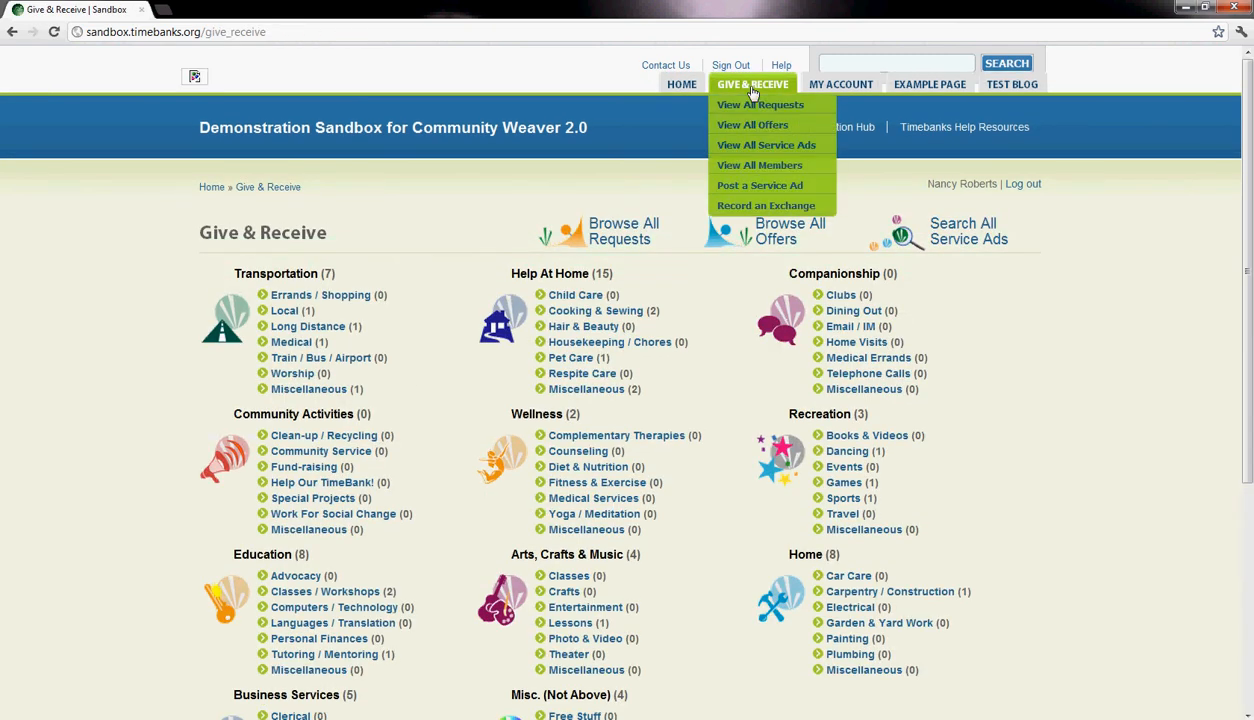
pyautogui.scroll(-2, 742, 216)
pyautogui.scroll(2, 742, 216)
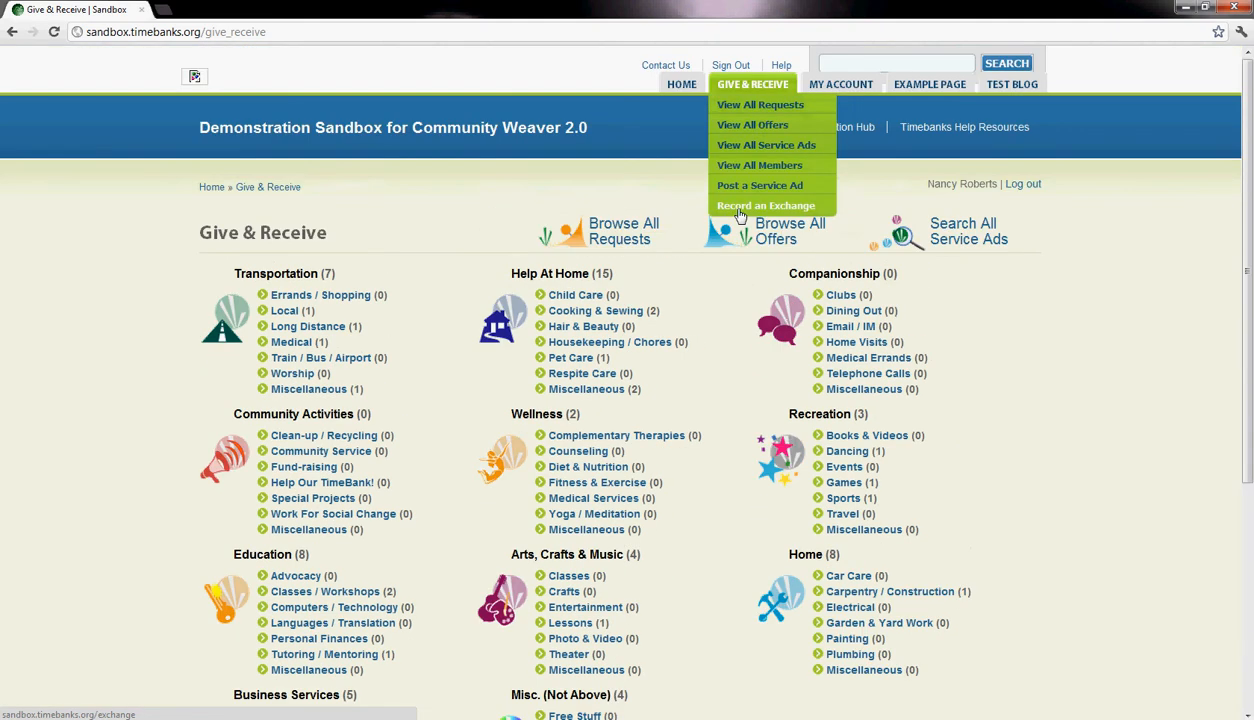
pyautogui.click(776, 236)
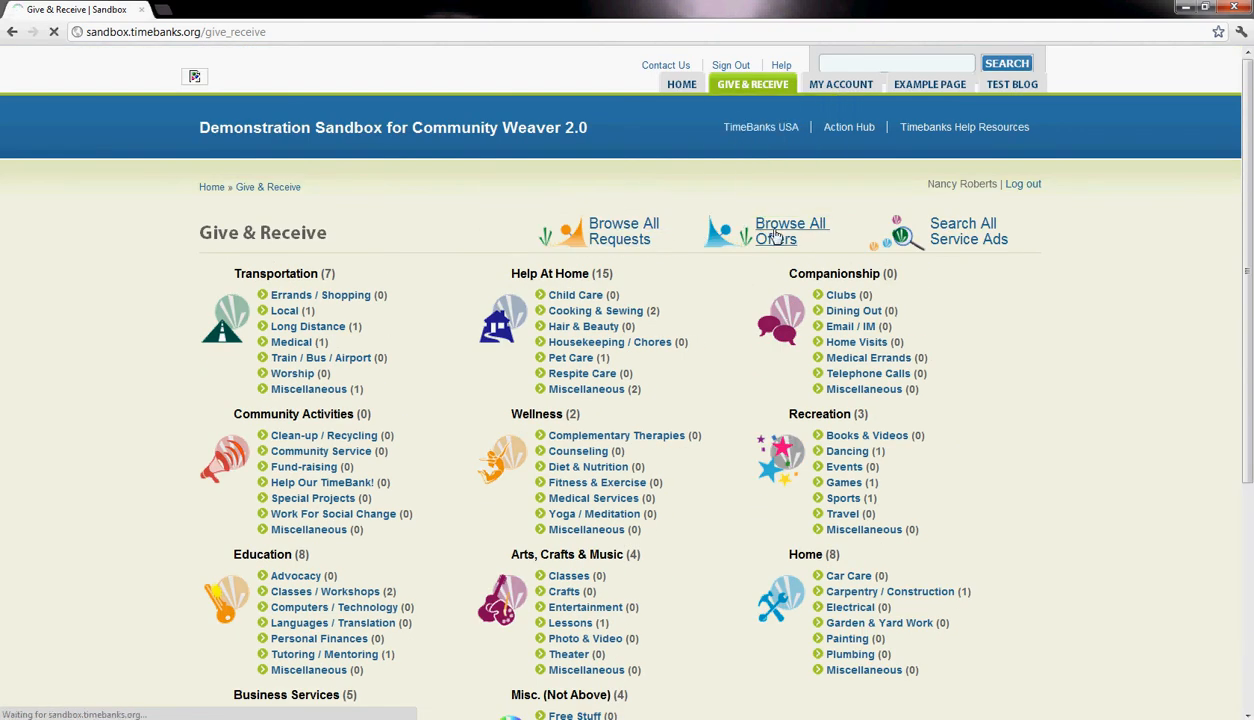
pyautogui.scroll(-2, 773, 236)
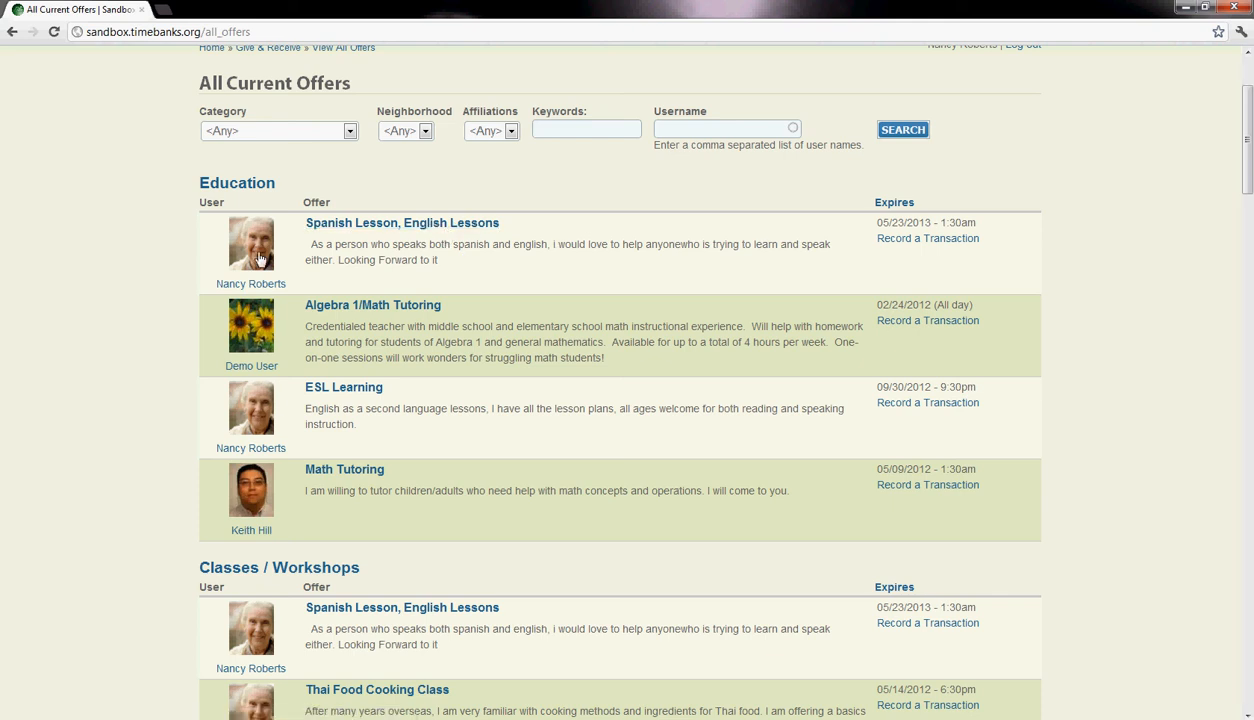
pyautogui.scroll(-2, 255, 408)
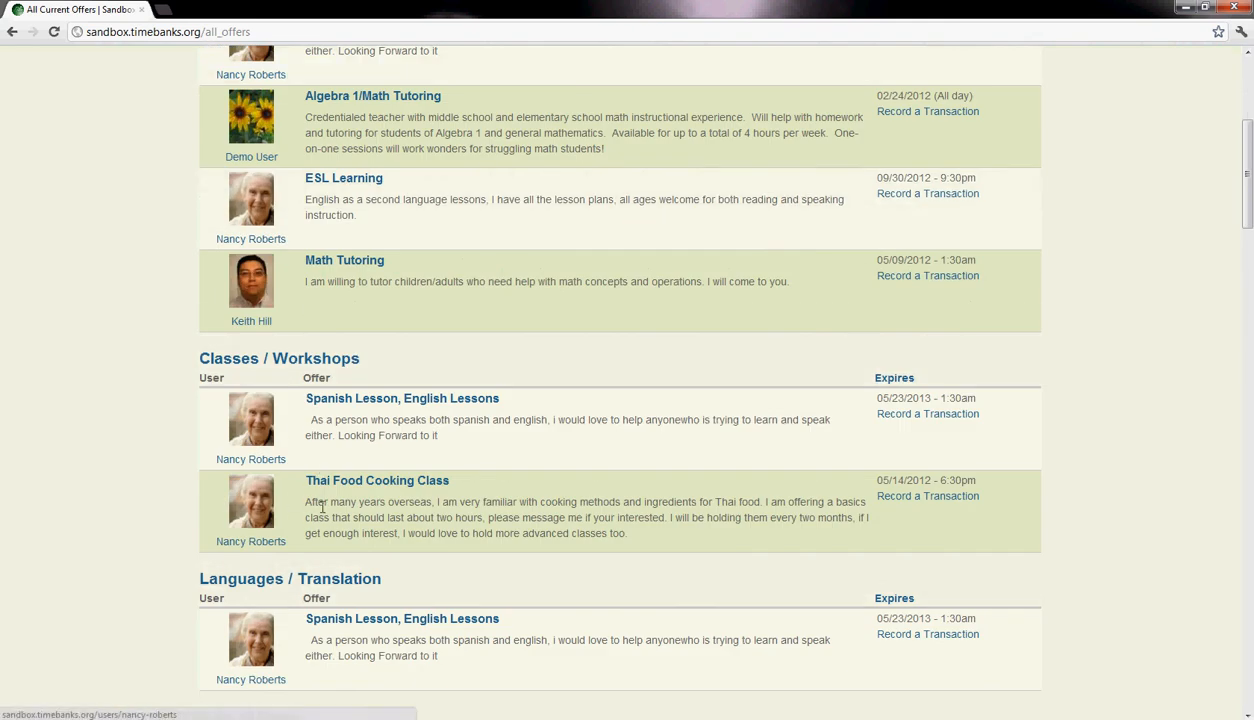
pyautogui.scroll(-1, 307, 507)
pyautogui.scroll(5, 308, 428)
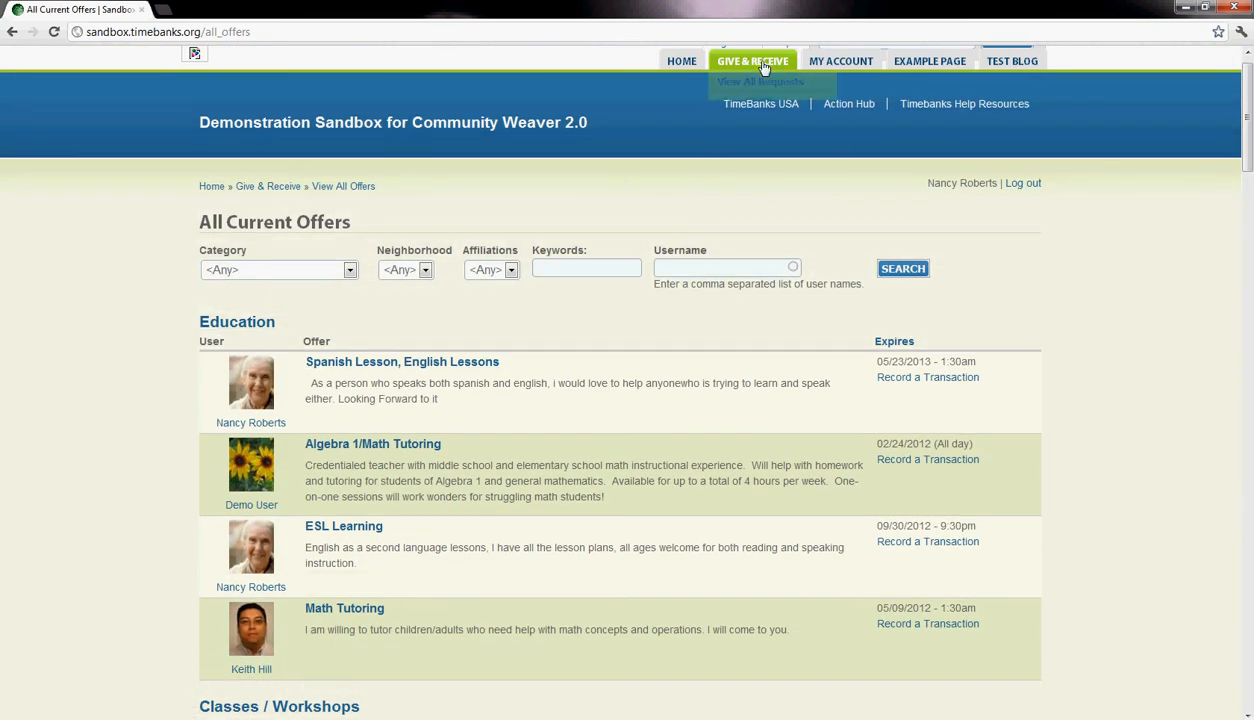
# - Start a new service ad of type Request, categorized as Transportation with the subcategories Errands / Shopping and Local
pyautogui.moveTo(763, 75)
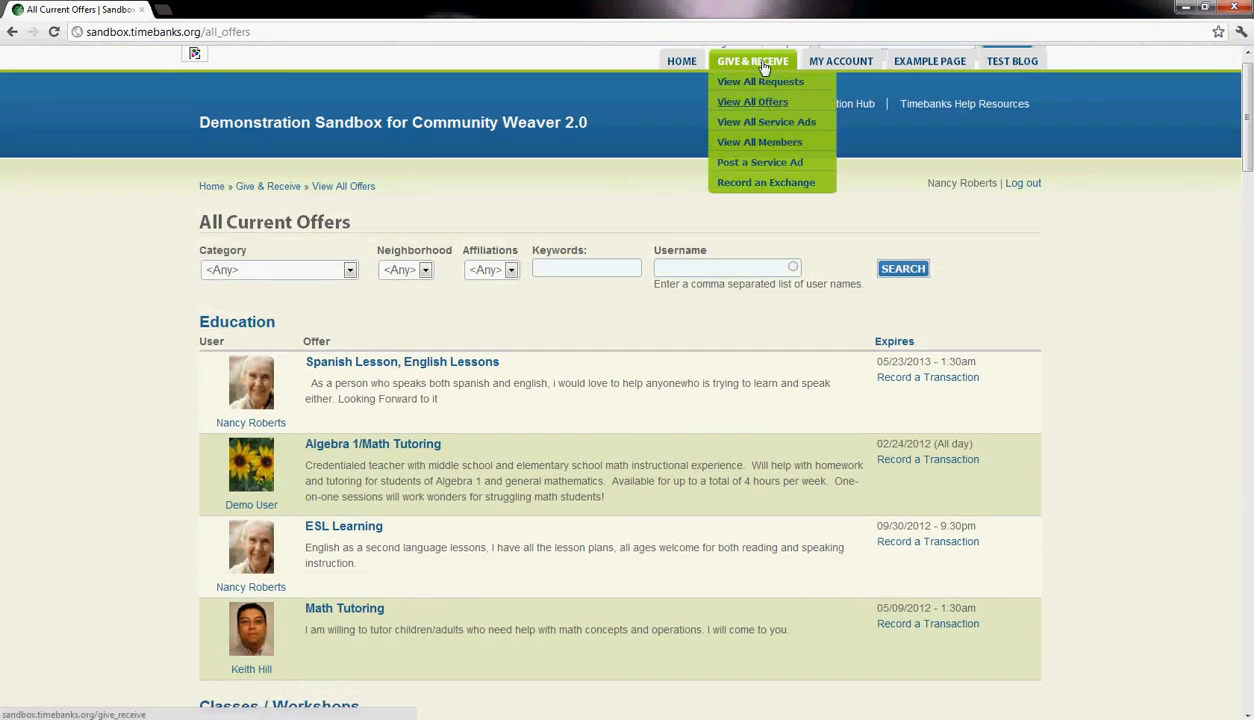
pyautogui.click(756, 165)
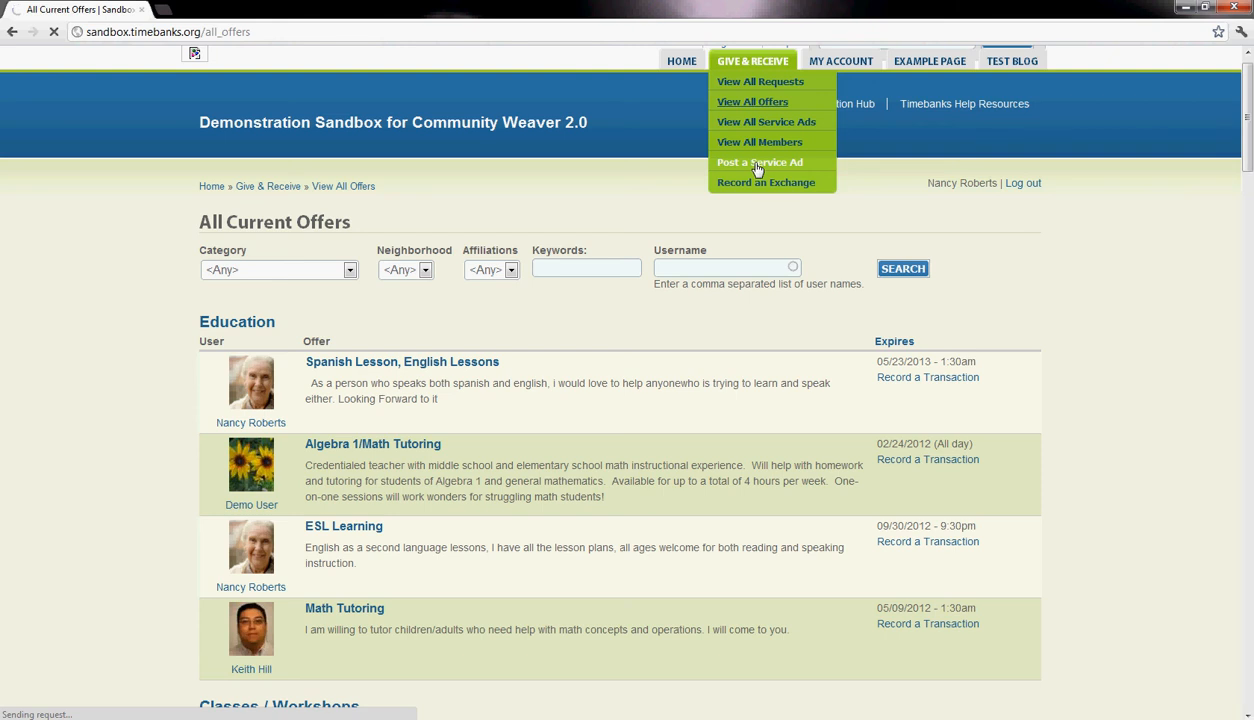
pyautogui.scroll(-2, 836, 181)
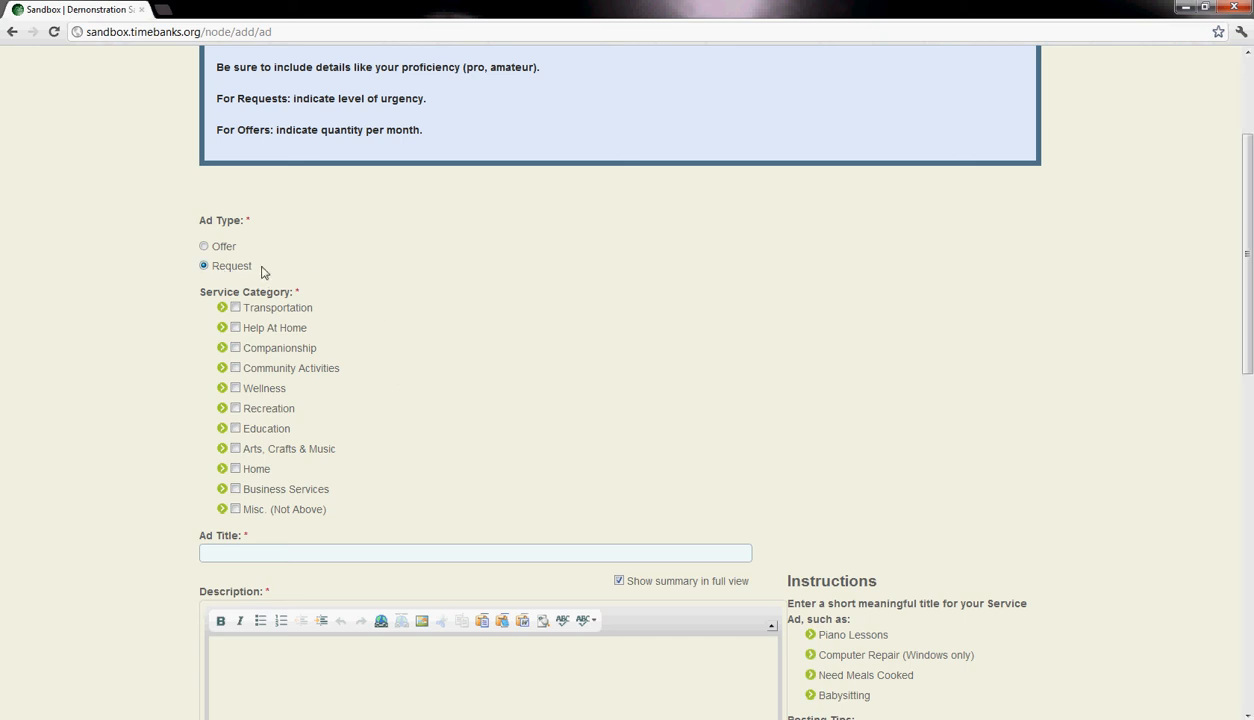
pyautogui.scroll(-2, 411, 300)
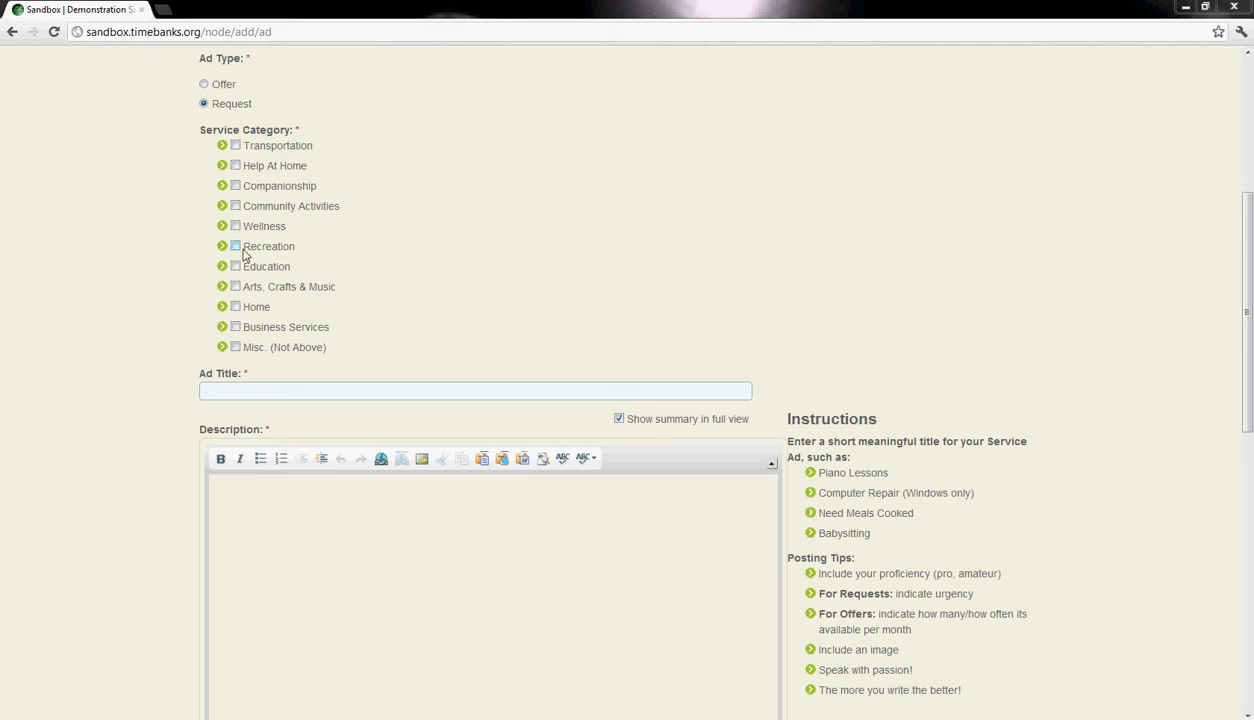
pyautogui.click(222, 146)
pyautogui.click(235, 146)
pyautogui.click(257, 166)
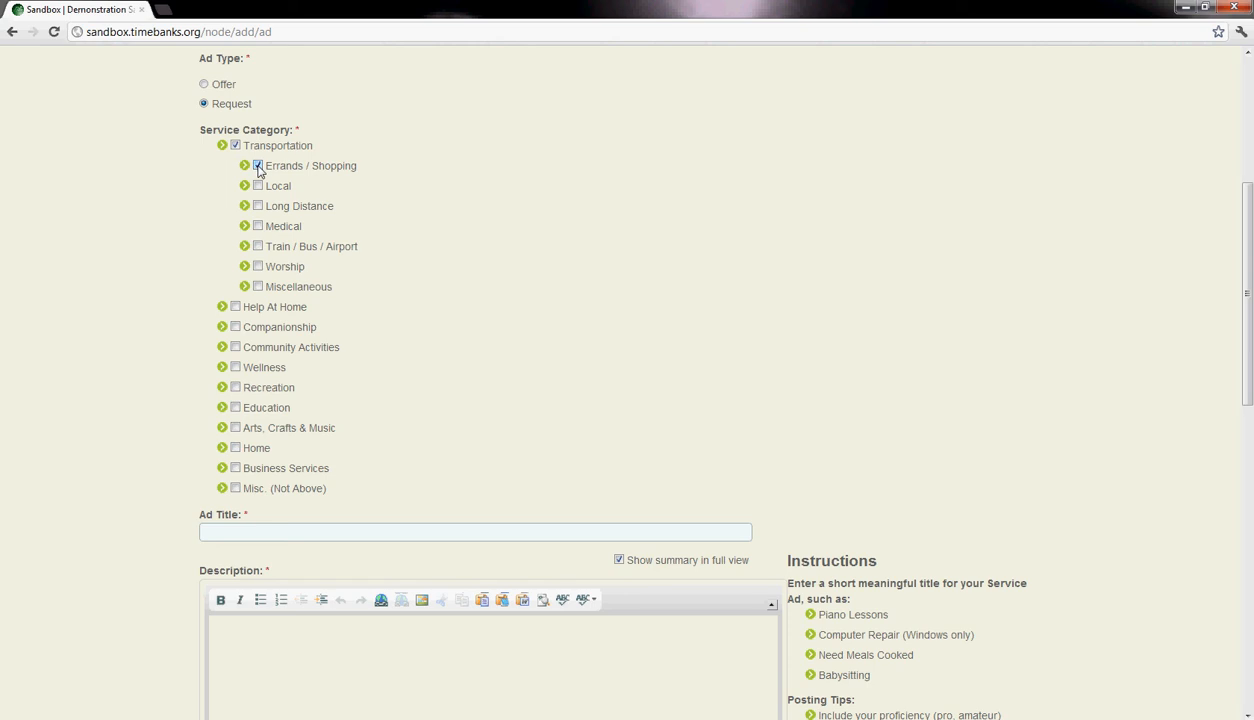
pyautogui.click(258, 186)
# - Paste the description about needing a two-hour trip to the hardware store for basic supplies, and remove its stray line breaks
pyautogui.scroll(-4, 309, 278)
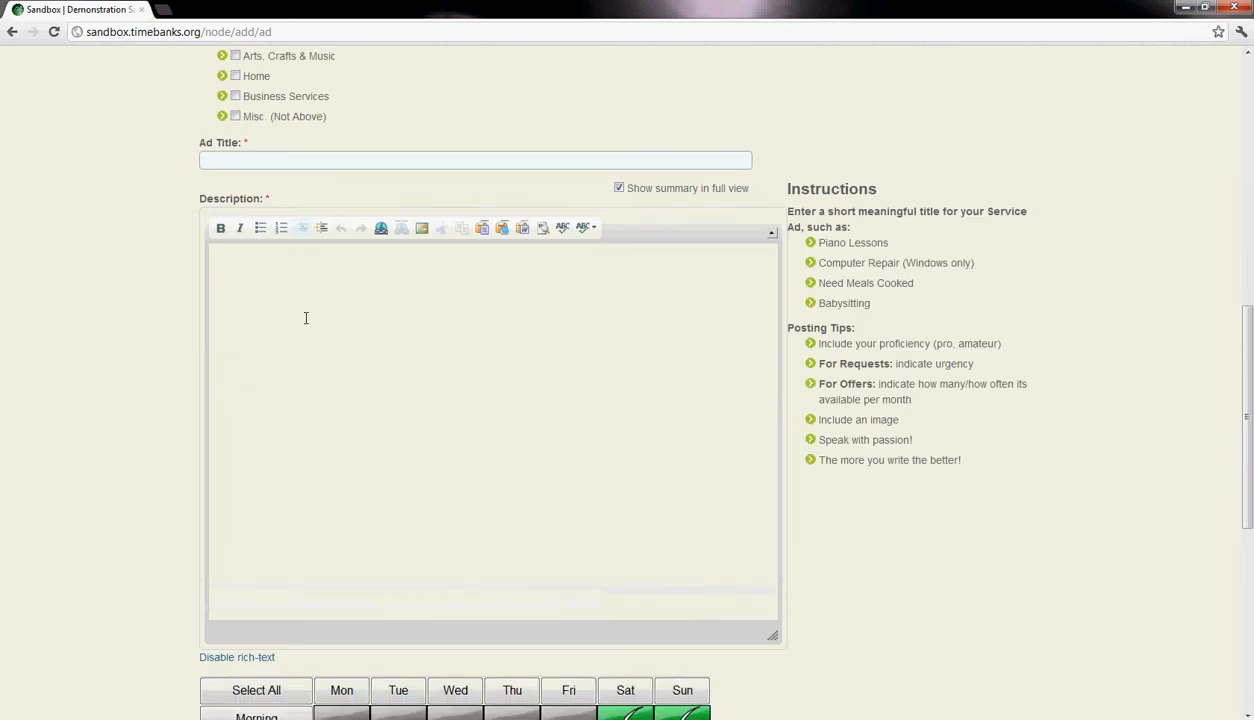
pyautogui.click(265, 267)
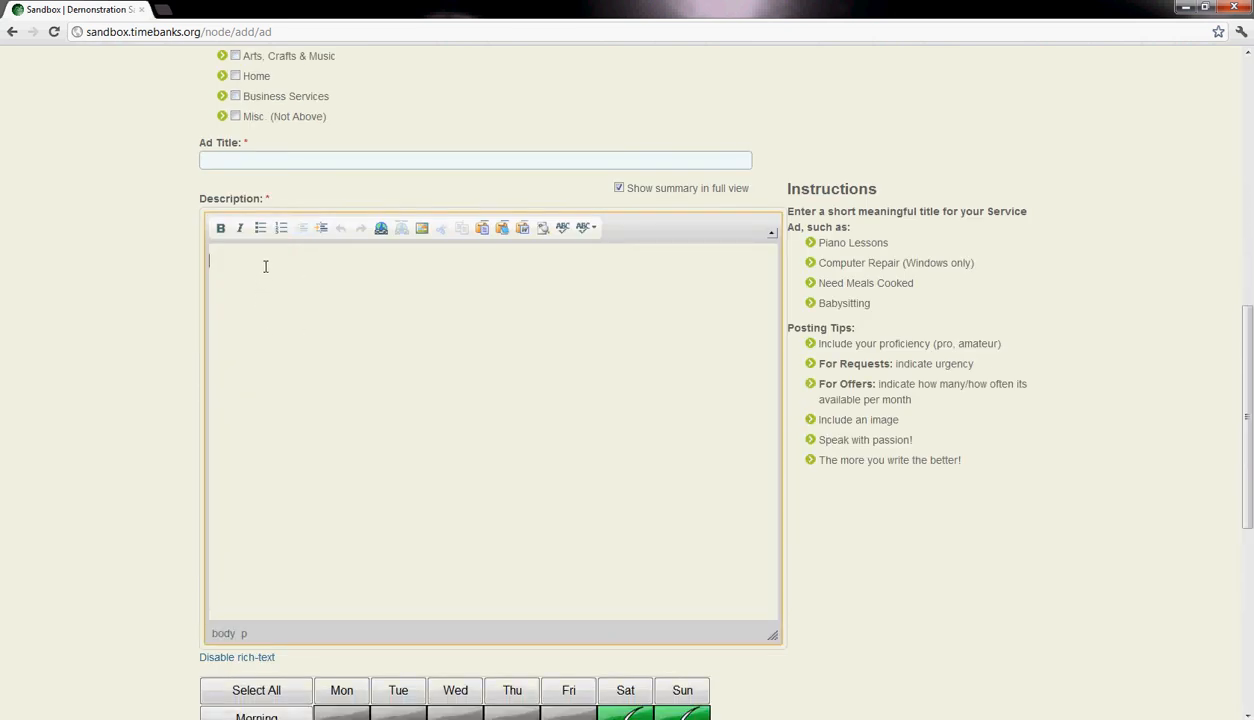
pyautogui.write('I am looking for someone to take me to the hardware store during the next two weeks. the trip should only take two hours or so. I need to get some basic supplies, nothing heavy.')
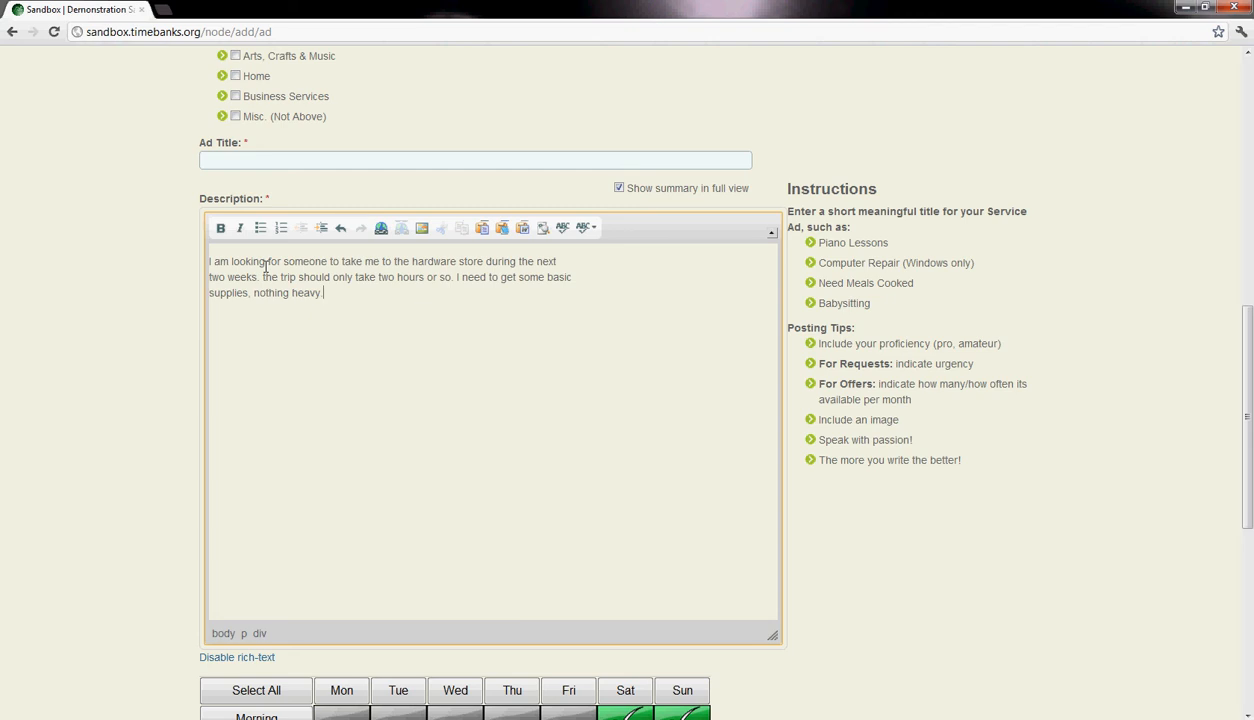
pyautogui.click(578, 263)
pyautogui.press('Delete')
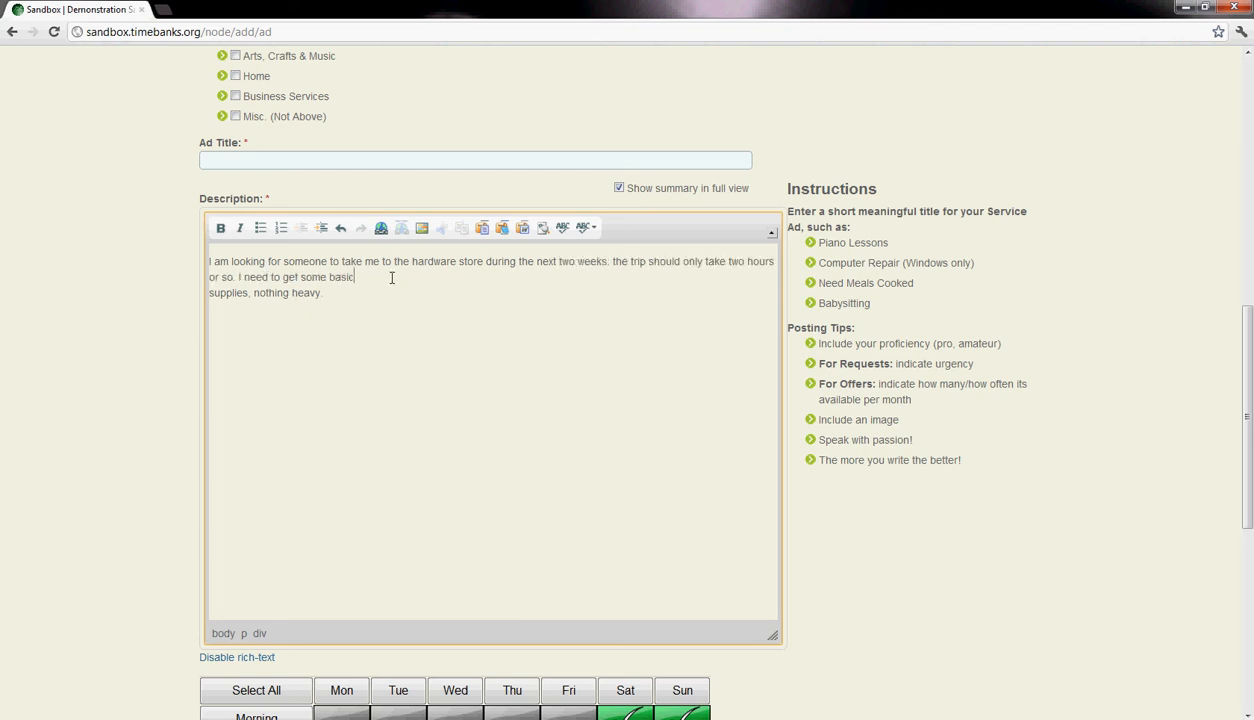
pyautogui.press('Delete')
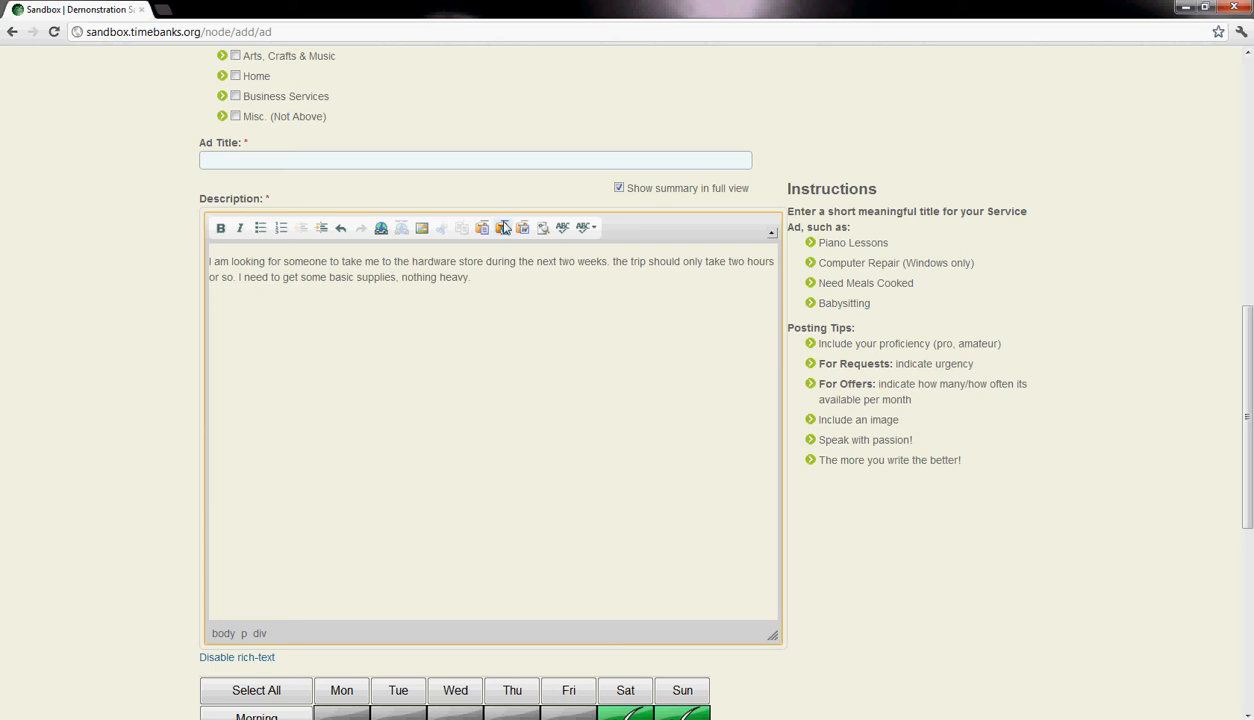
pyautogui.click(481, 281)
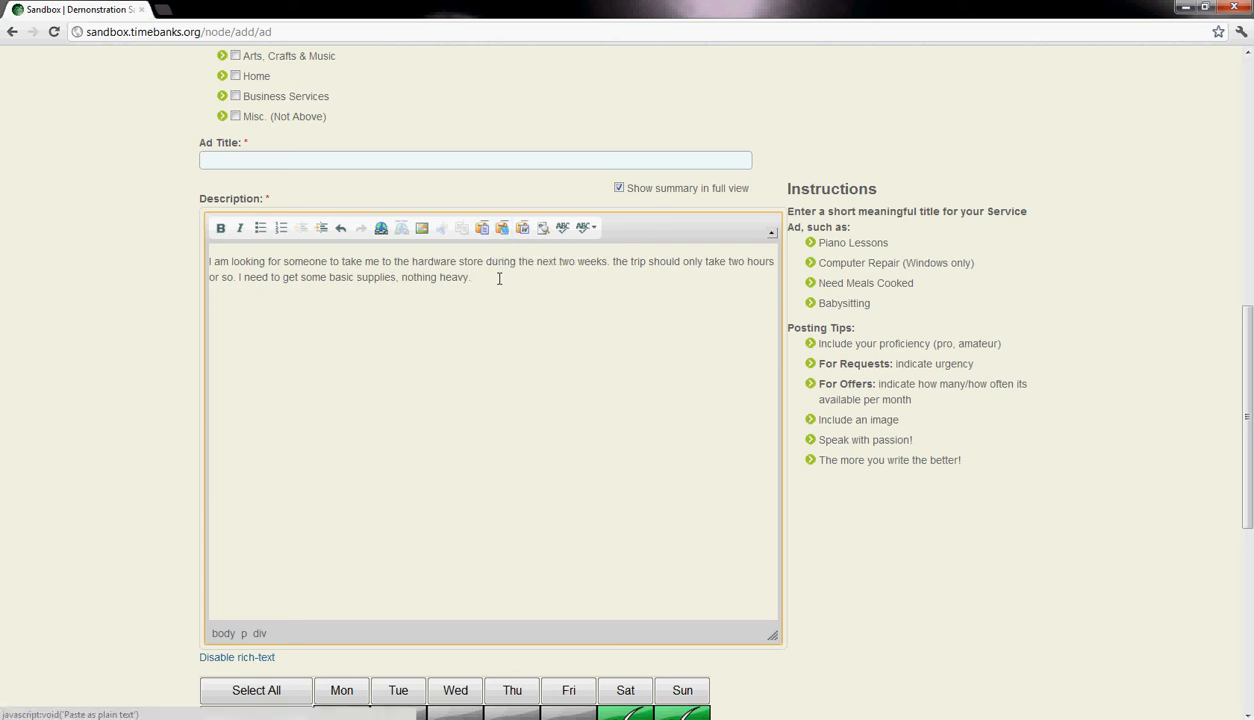
# - Title the ad "Ride to Hardware store"
pyautogui.scroll(3, 490, 290)
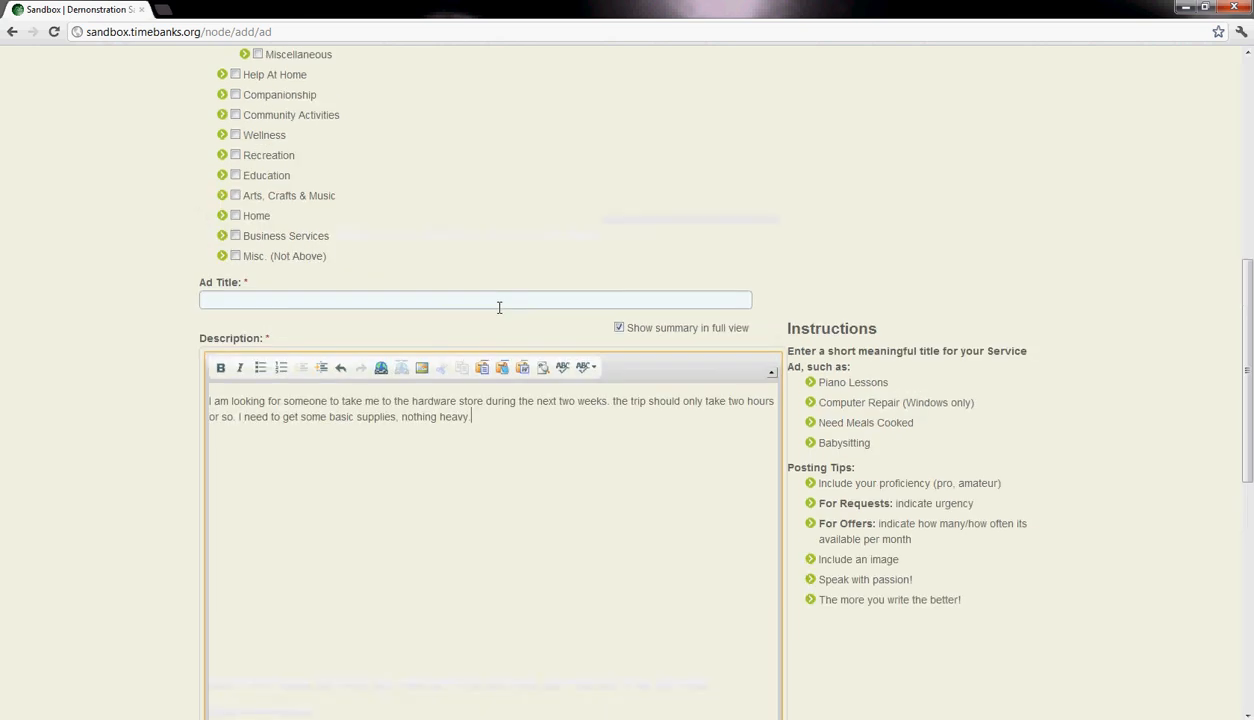
pyautogui.click(412, 300)
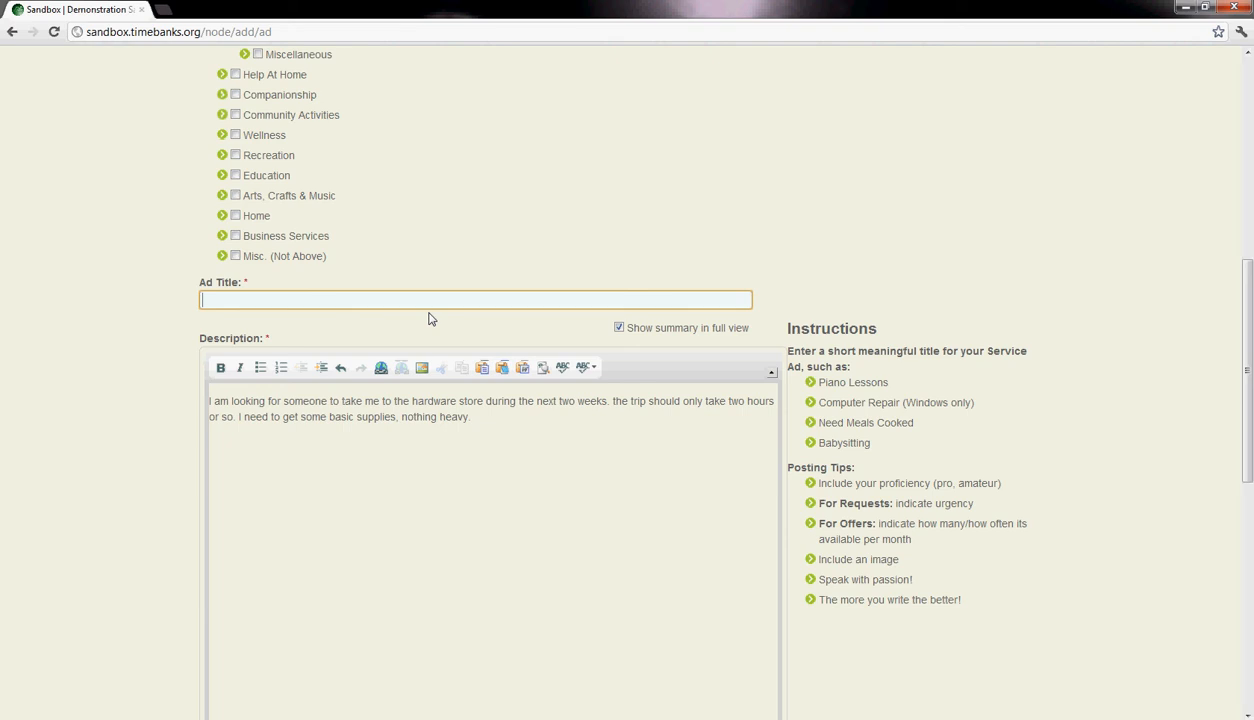
pyautogui.write('Rid')
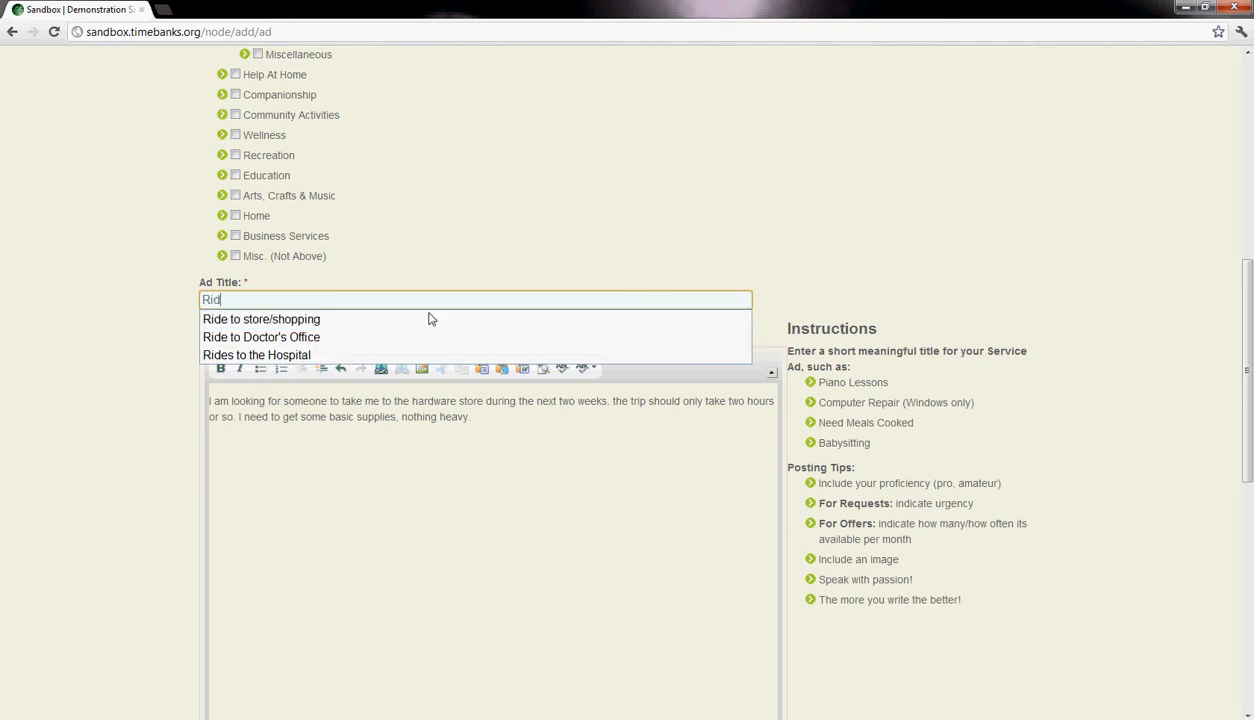
pyautogui.write('e to Hardware store')
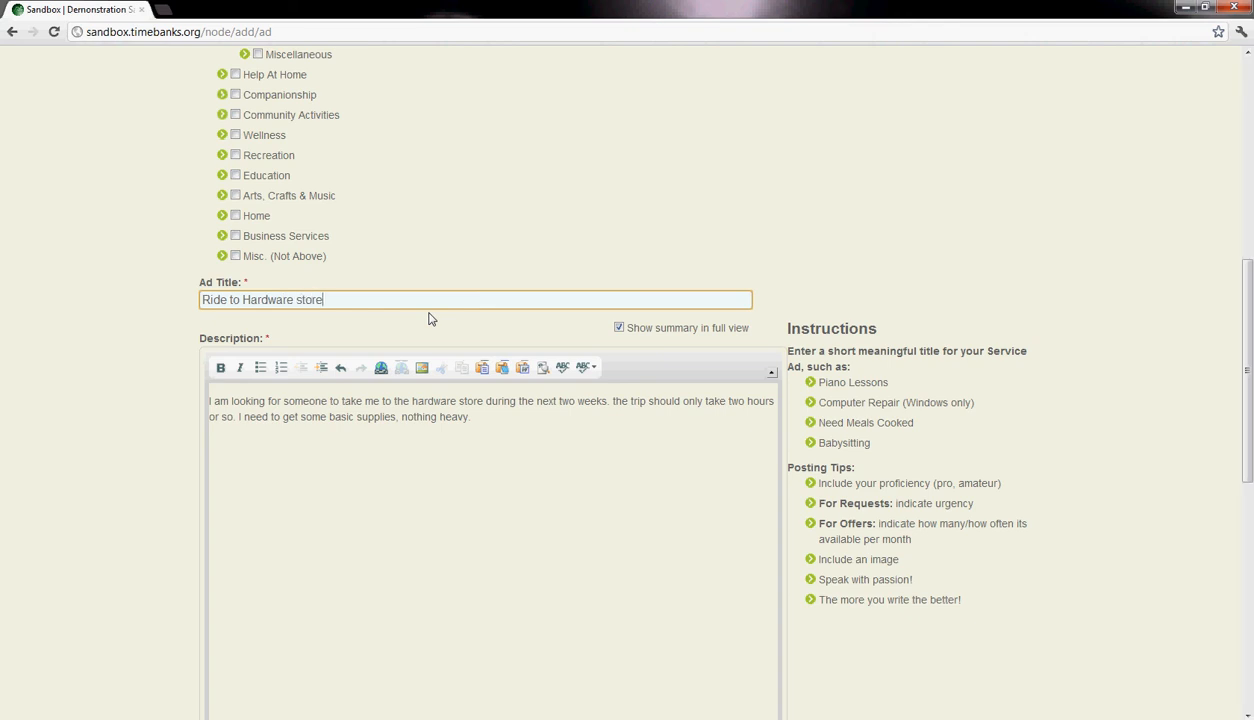
# - Review the request's categories, title and availability grid, and examine the "next two weeks" timeframe in the description
pyautogui.click(313, 525)
pyautogui.scroll(-1, 334, 516)
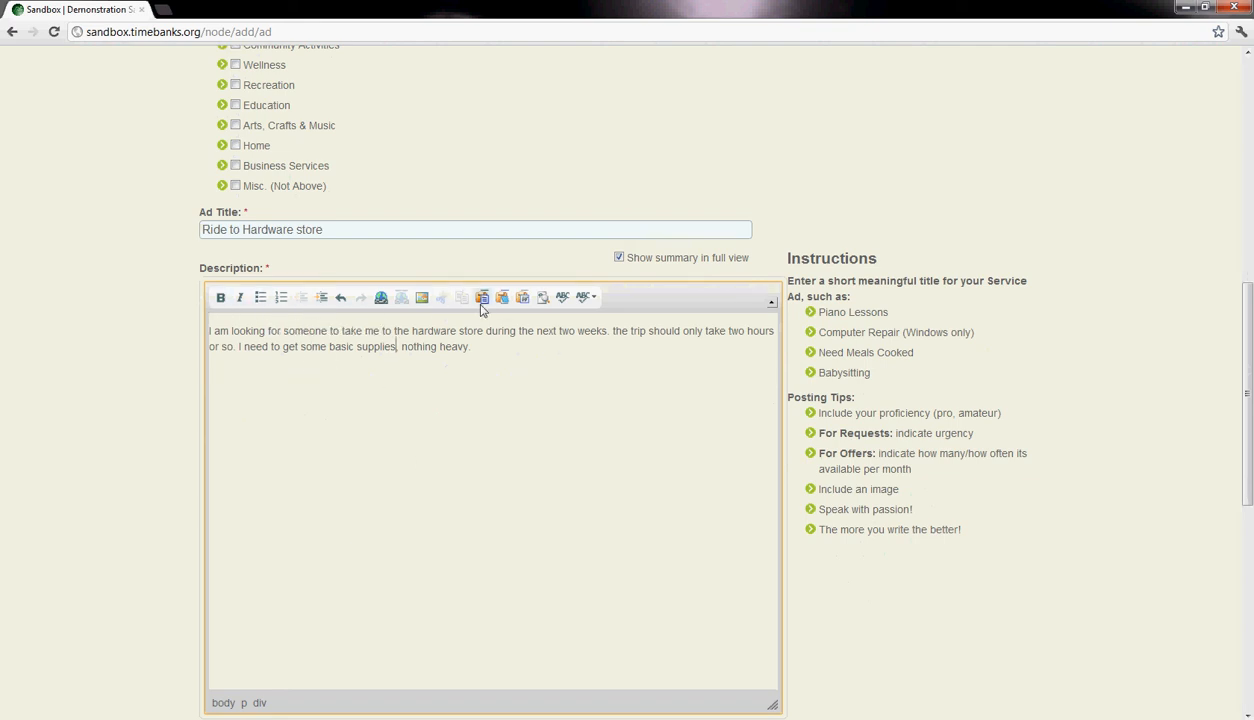
pyautogui.scroll(3, 563, 462)
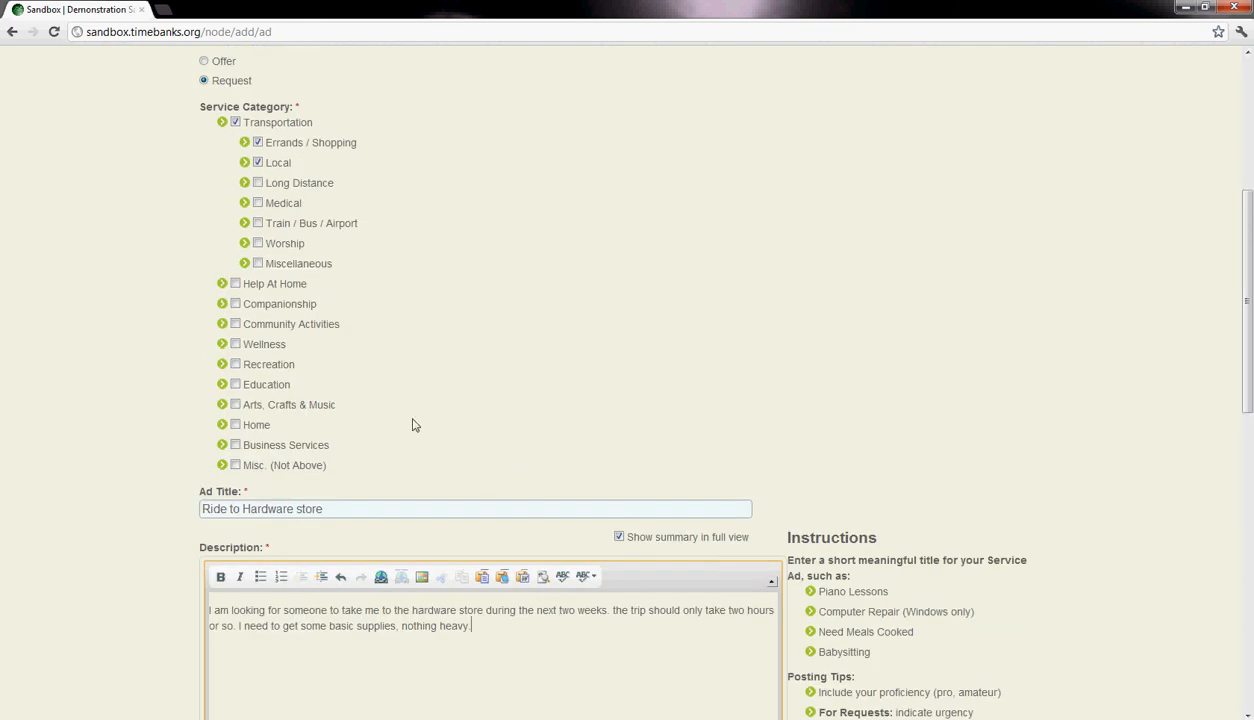
pyautogui.scroll(1, 386, 303)
pyautogui.scroll(-10, 451, 274)
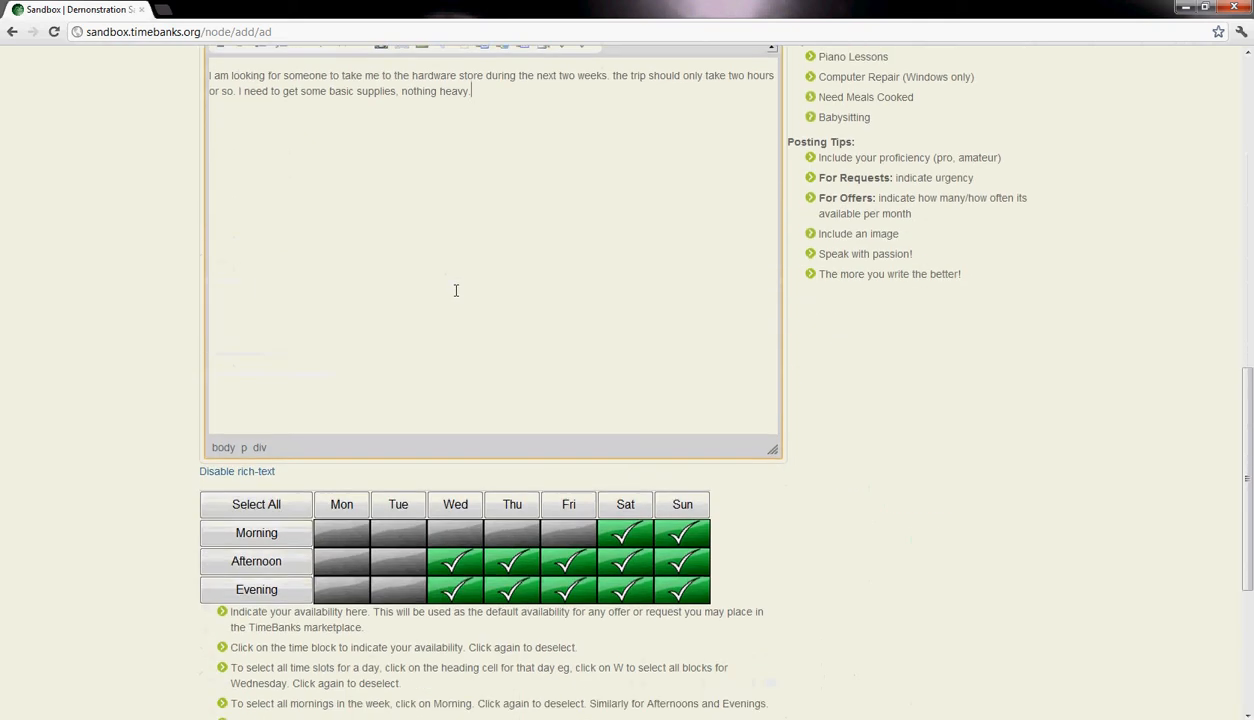
pyautogui.scroll(4, 340, 572)
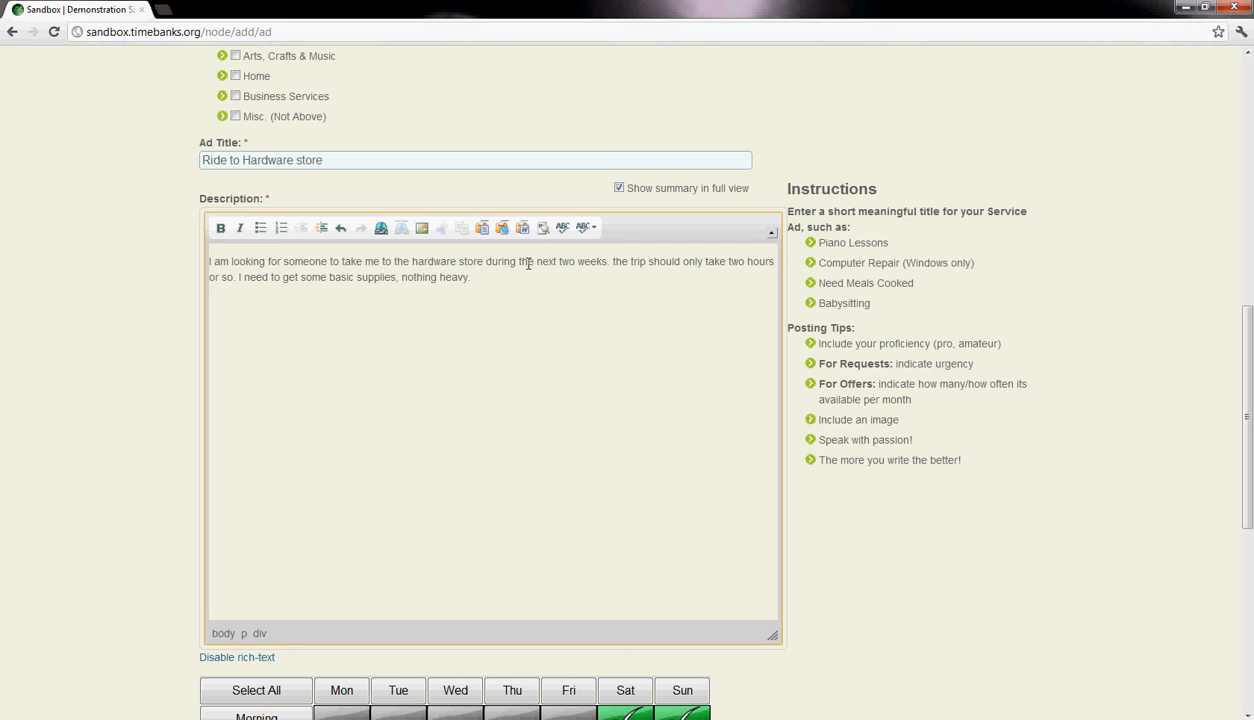
pyautogui.moveTo(537, 261); pyautogui.dragTo(609, 262)
pyautogui.scroll(1, 471, 465)
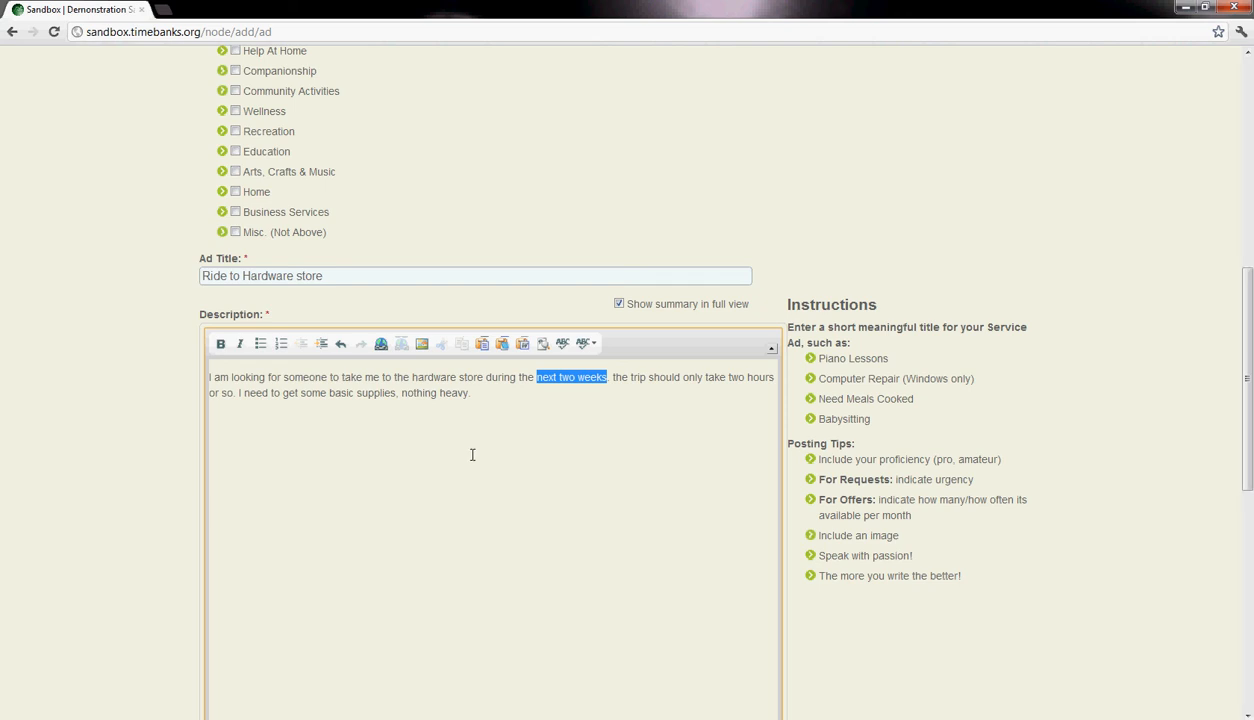
pyautogui.click(209, 372)
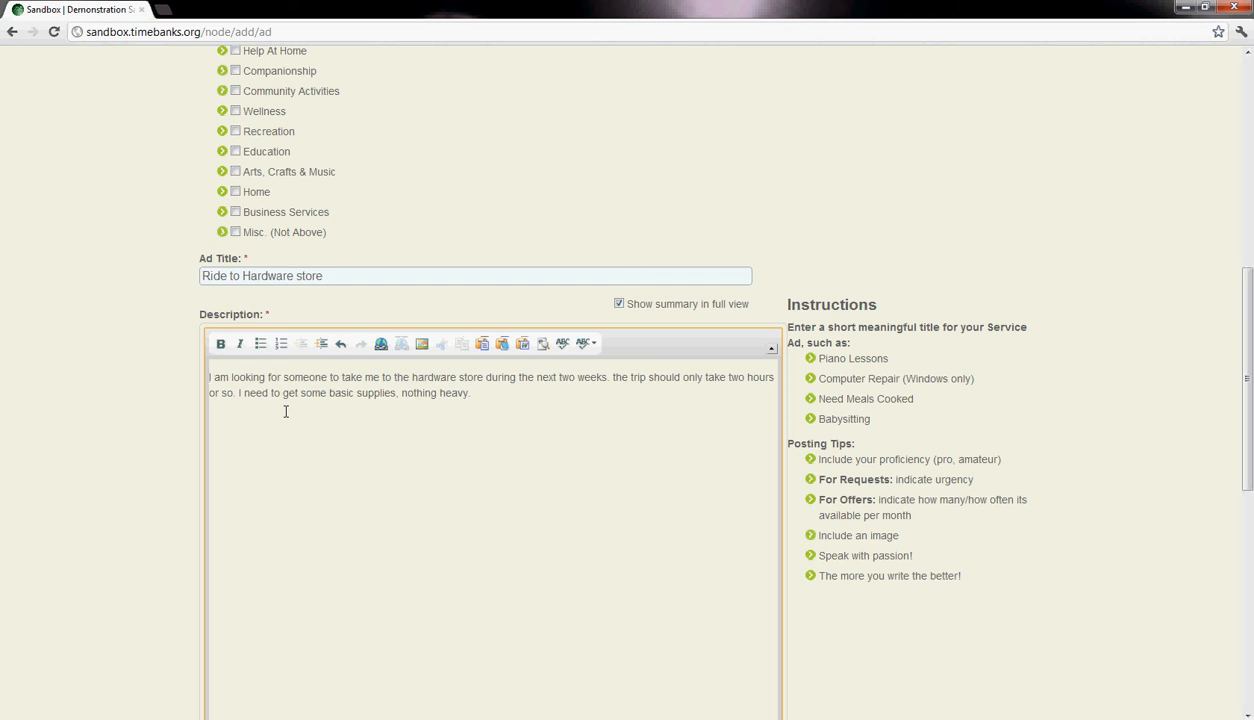
pyautogui.scroll(-3, 286, 411)
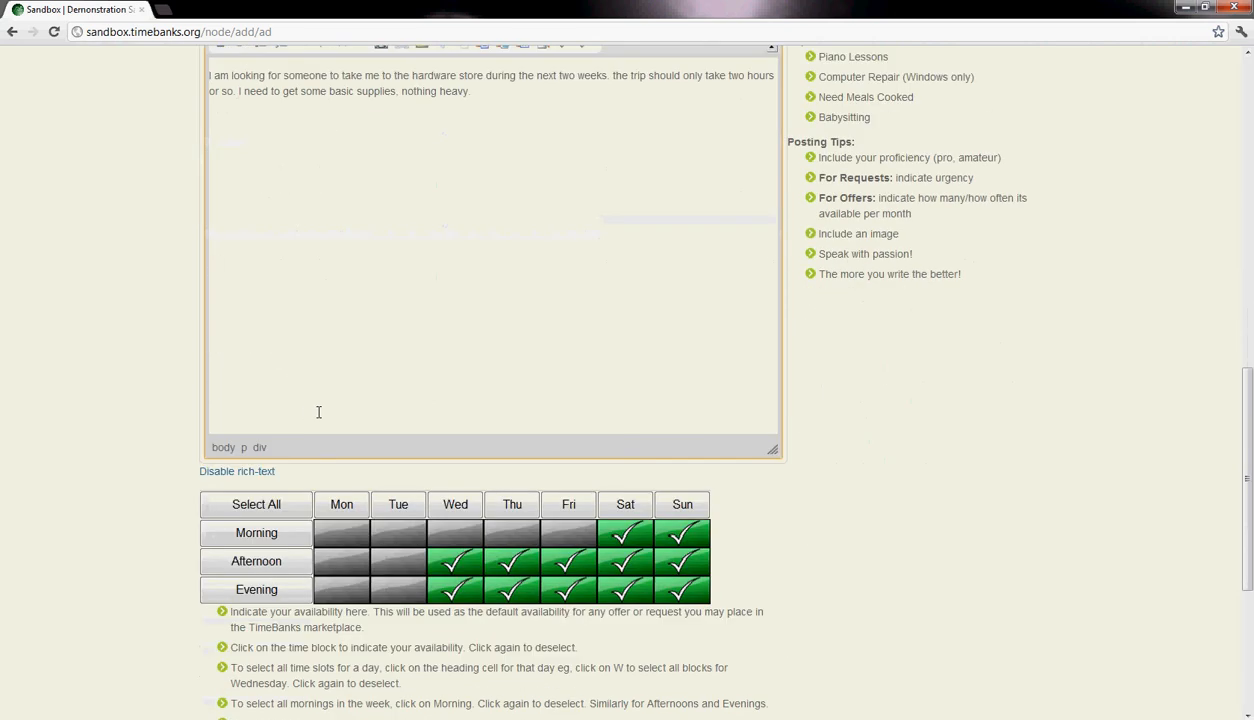
pyautogui.scroll(-2, 318, 412)
pyautogui.scroll(4, 316, 411)
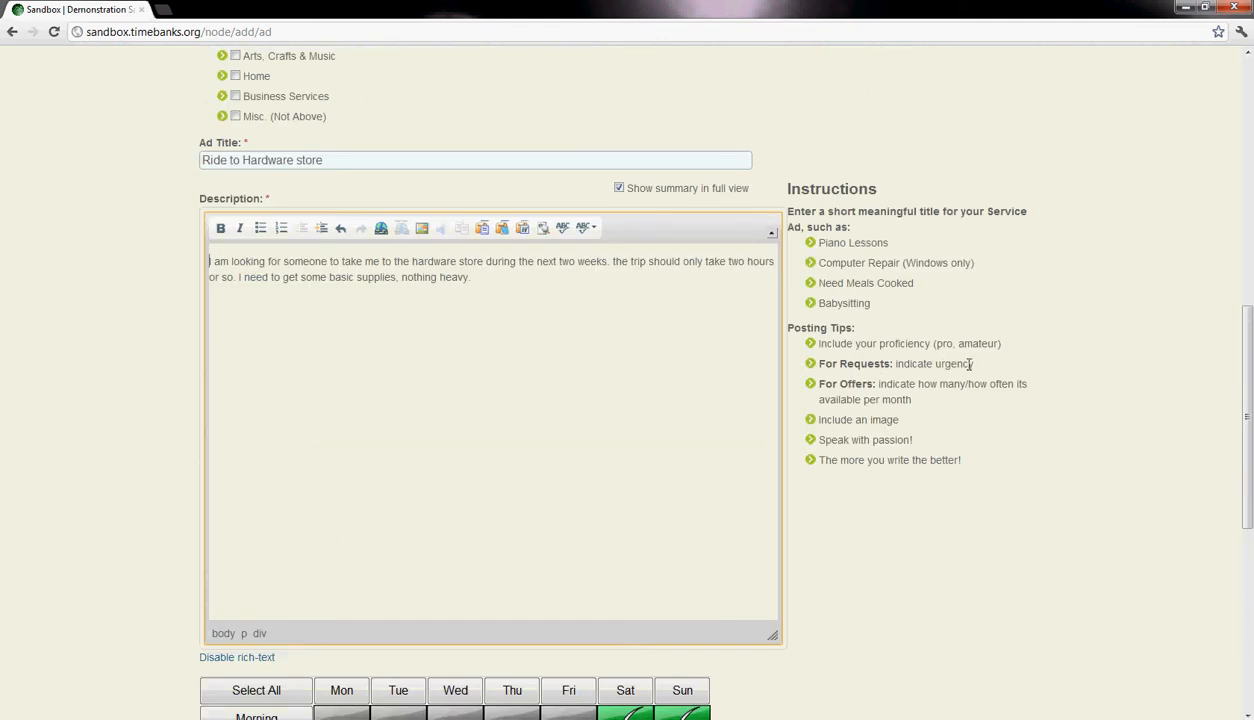
# - Following the posting tip on urgency, add the line "Urgency: By 3/15" below the description text
pyautogui.moveTo(973, 363); pyautogui.dragTo(889, 360)
pyautogui.click(608, 347)
pyautogui.scroll(-4, 240, 365)
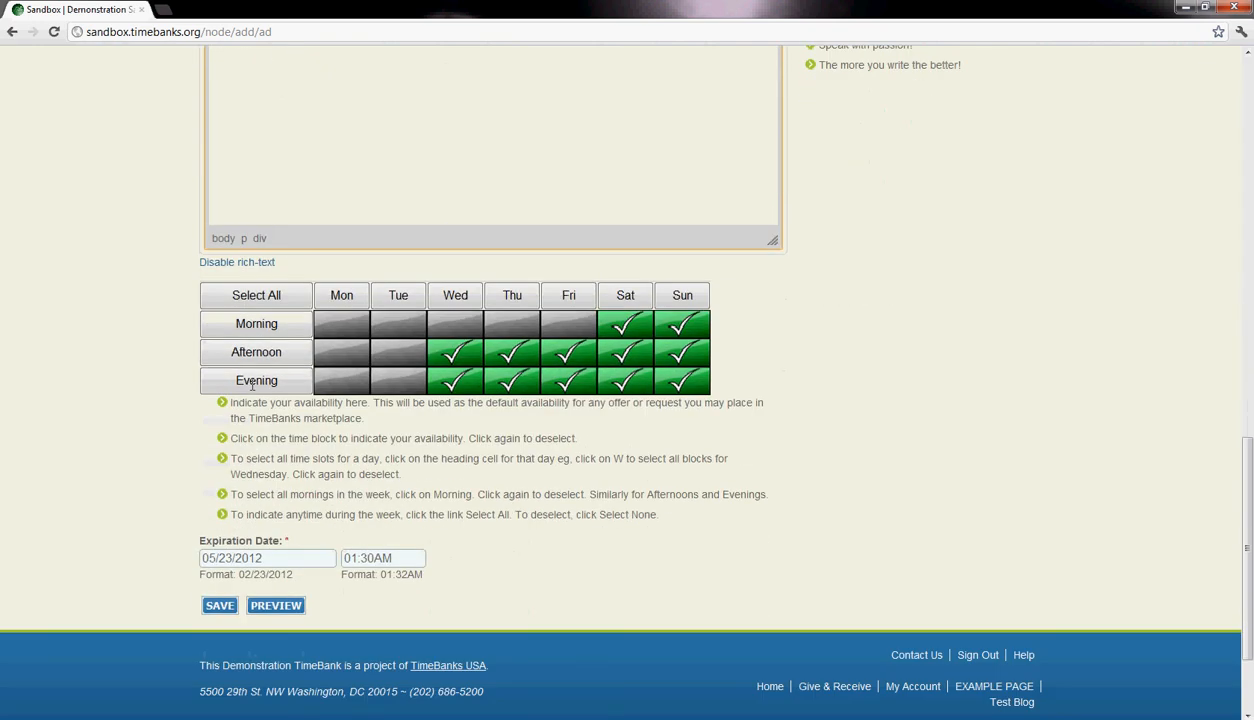
pyautogui.scroll(5, 306, 556)
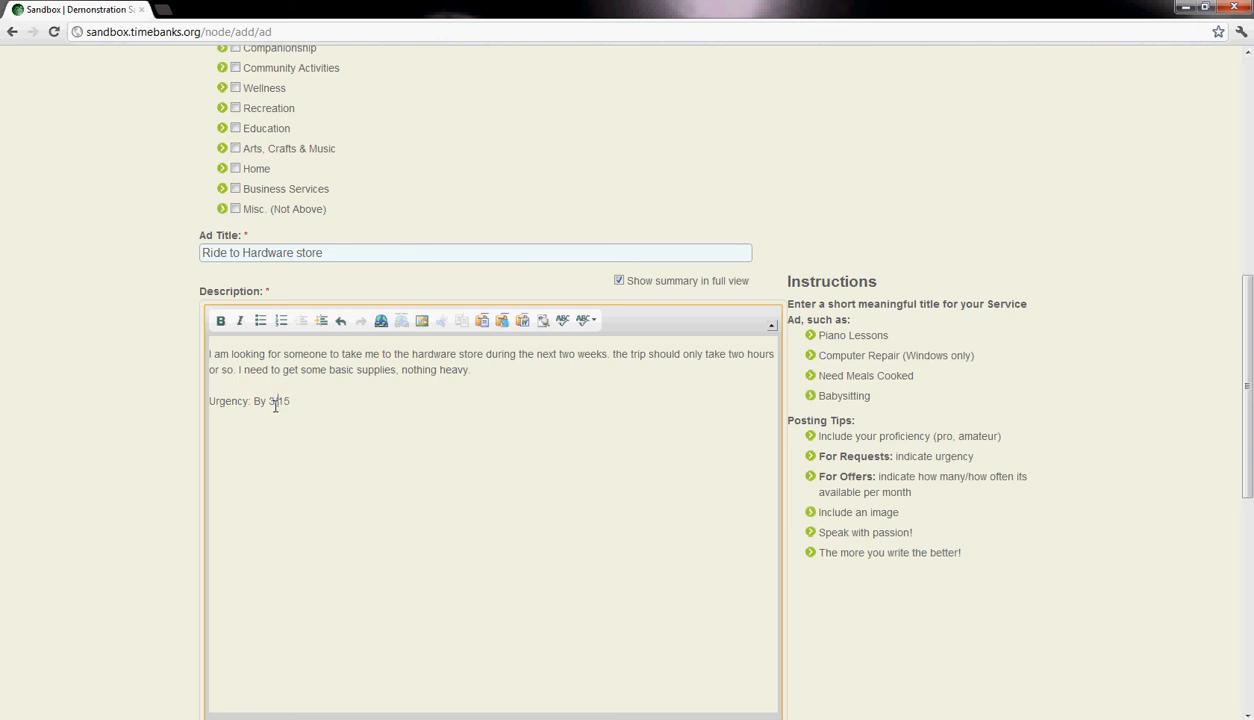
pyautogui.scroll(-2, 285, 412)
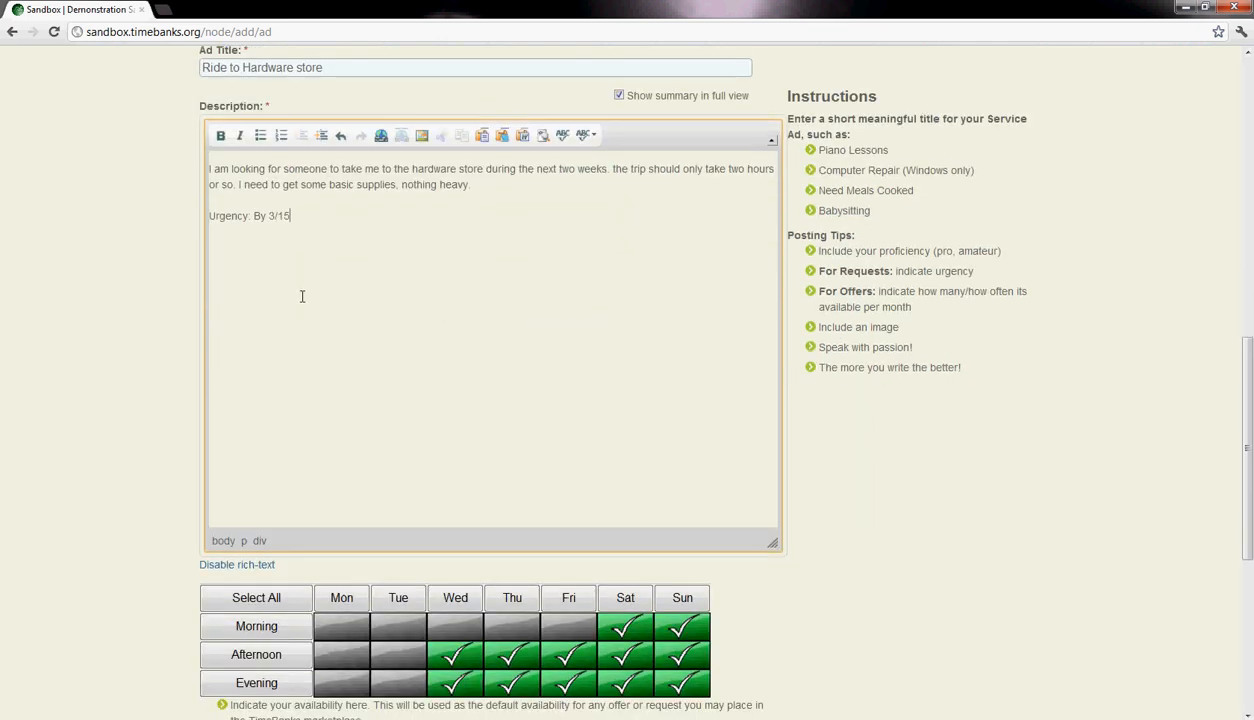
# - Format the "Urgency: By 3/15" line in the description as bold italic
pyautogui.moveTo(293, 216); pyautogui.dragTo(210, 211)
pyautogui.click(220, 135)
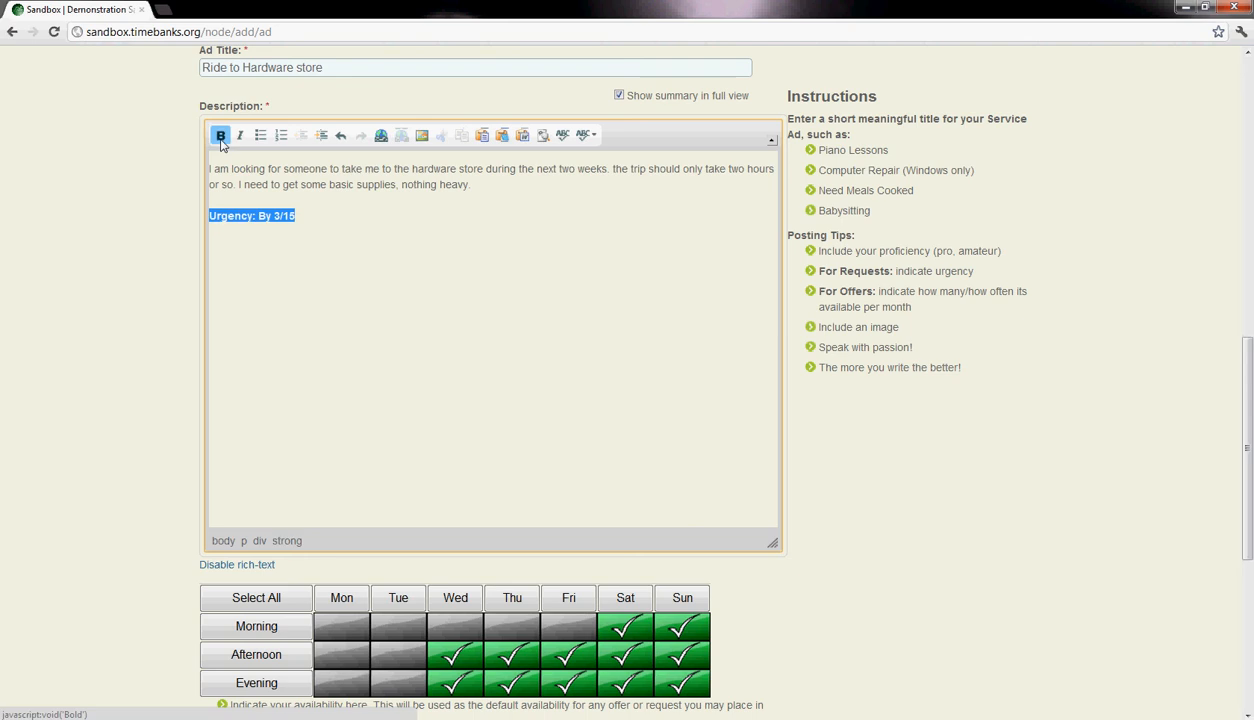
pyautogui.click(240, 135)
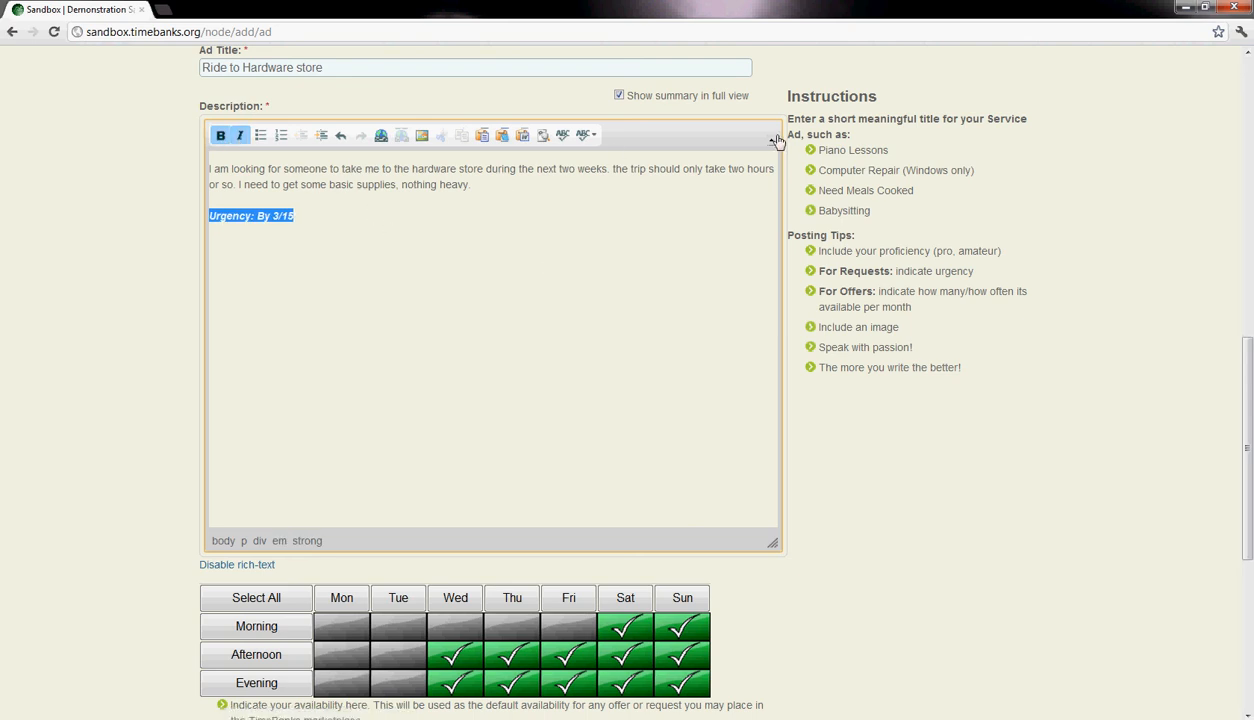
pyautogui.click(570, 291)
# - Set the request's expiration date to 03/15/2012
pyautogui.scroll(3, 571, 291)
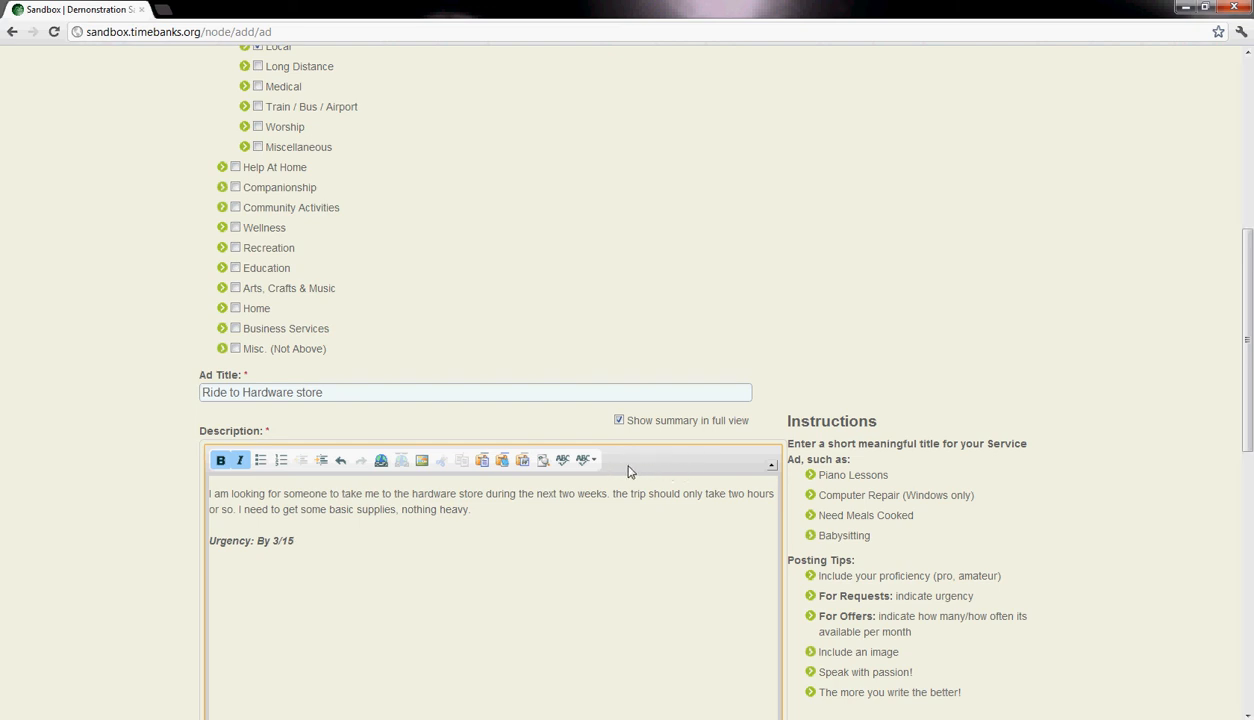
pyautogui.scroll(-2, 630, 473)
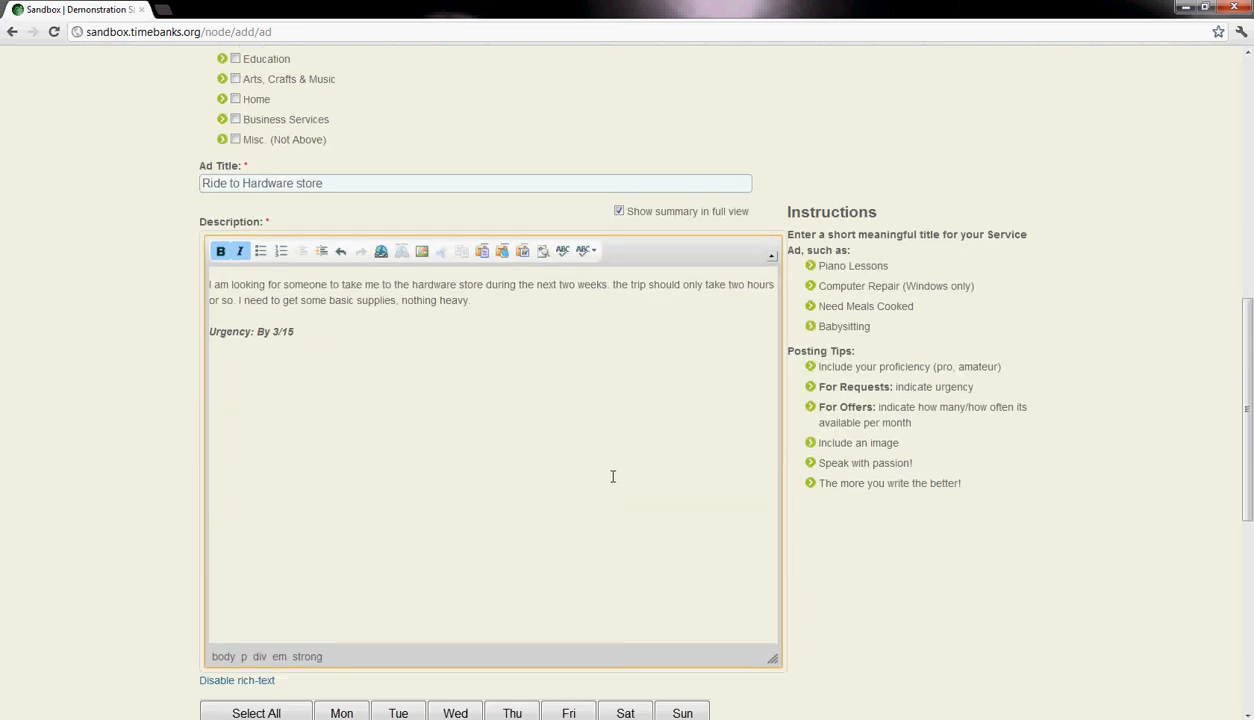
pyautogui.scroll(-5, 400, 412)
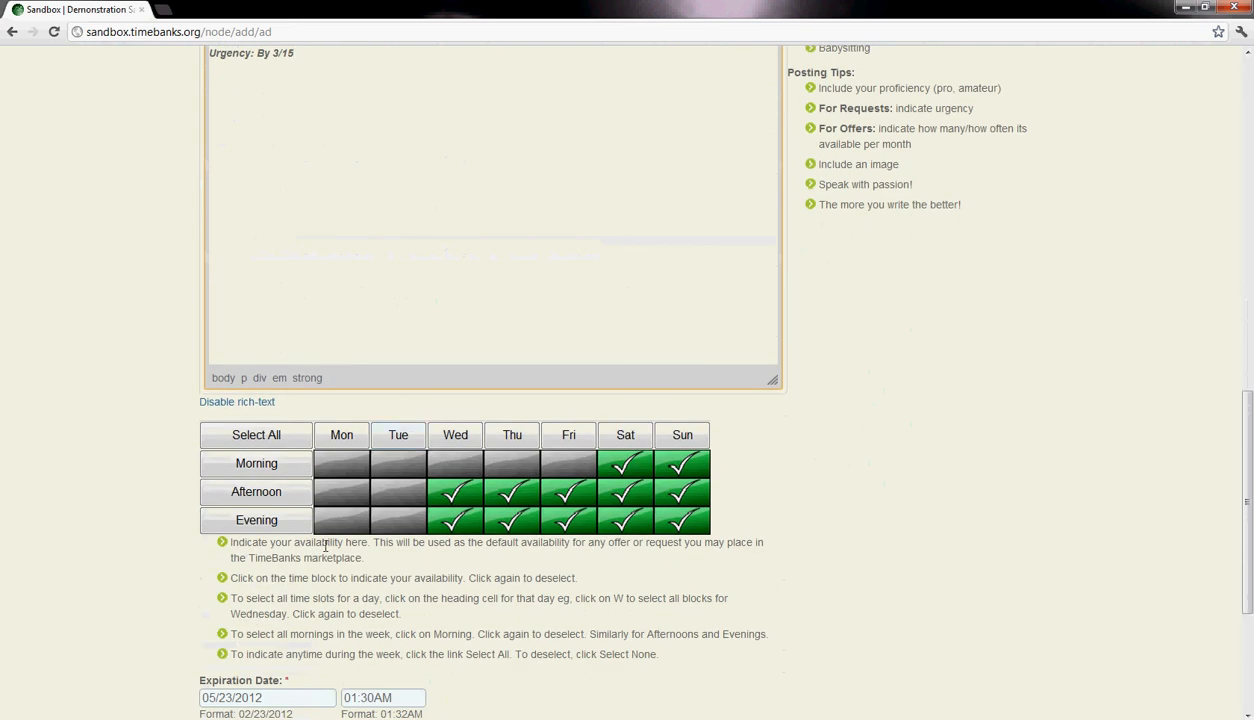
pyautogui.click(256, 512)
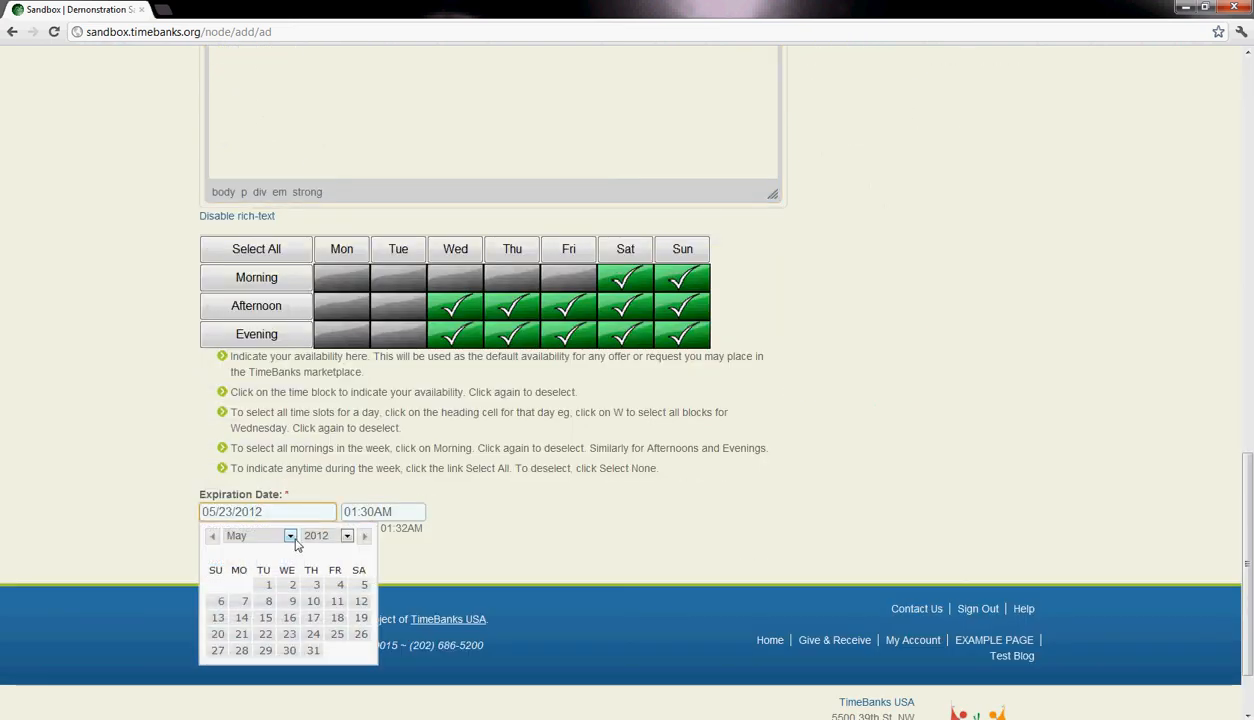
pyautogui.click(292, 538)
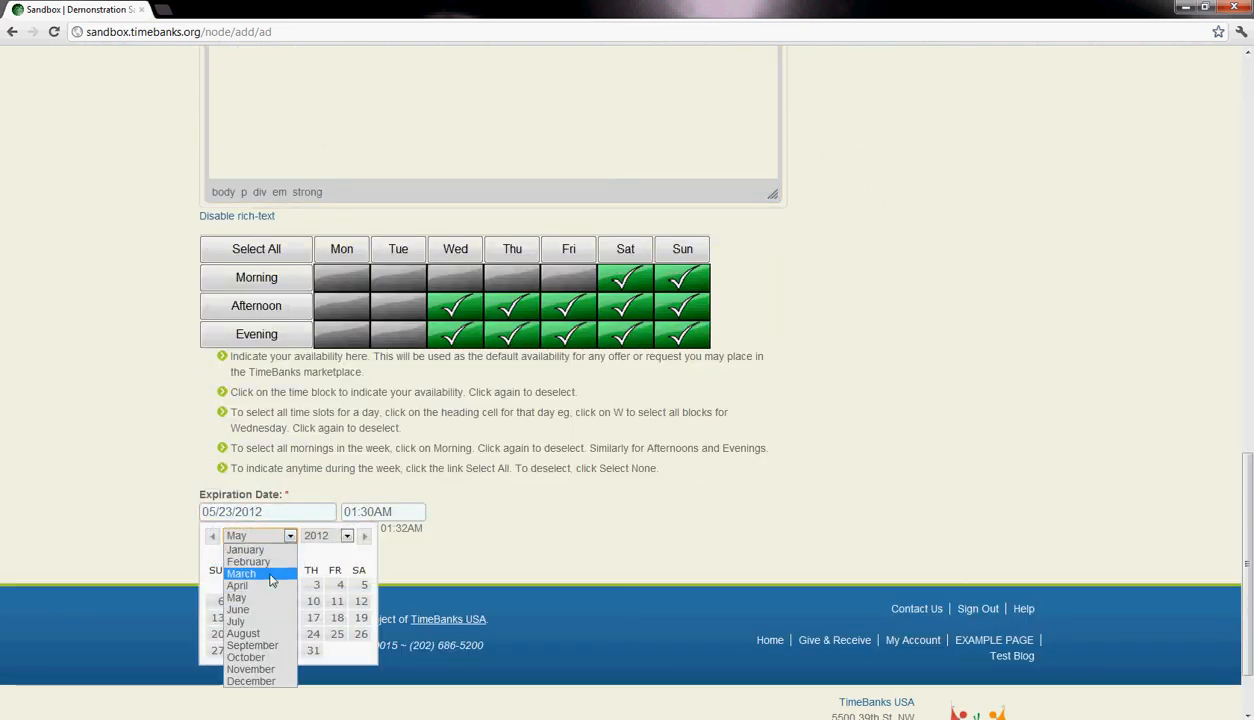
pyautogui.click(269, 578)
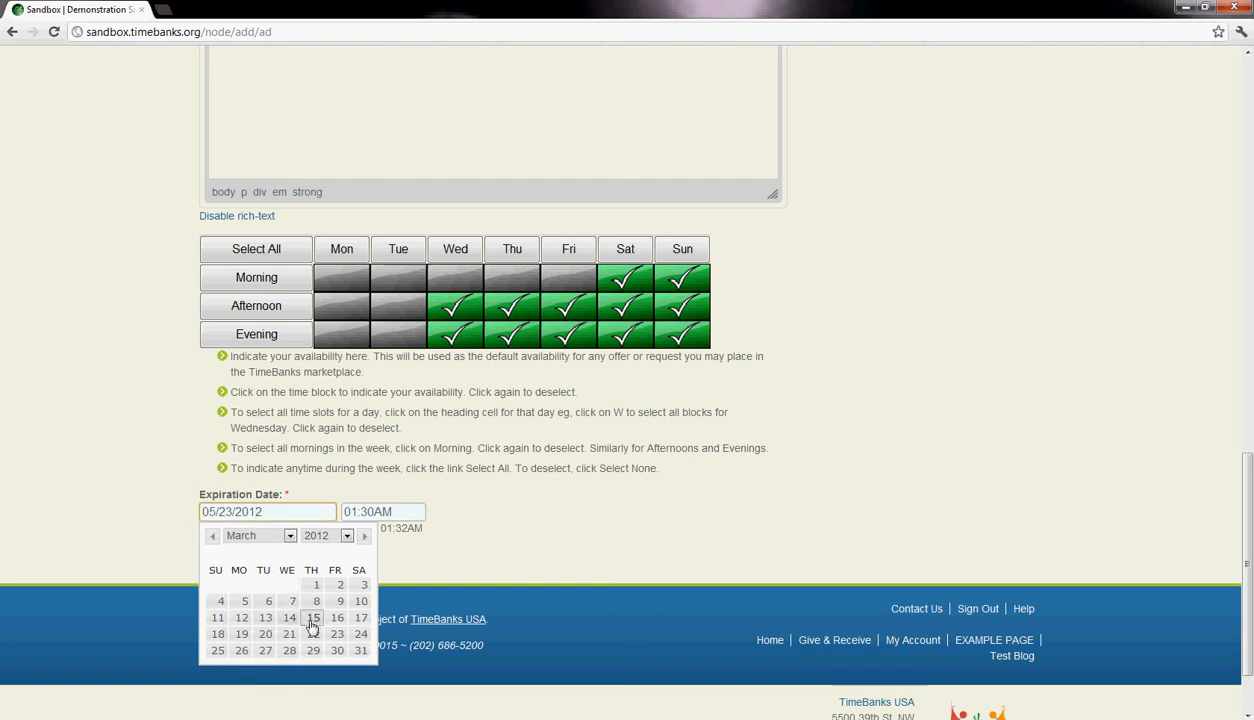
pyautogui.click(314, 618)
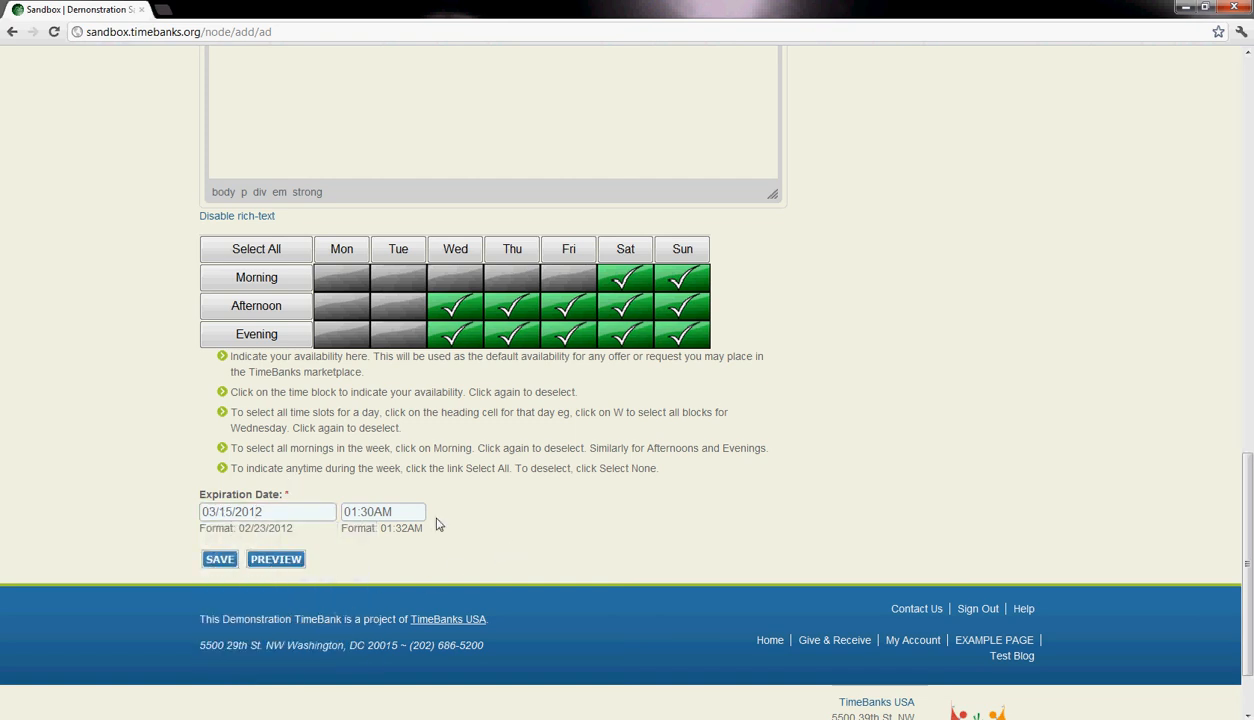
# - Mark Monday and Tuesday afternoons and evenings, plus Monday through Friday mornings, as available in the availability grid
pyautogui.scroll(2, 401, 520)
pyautogui.click(396, 427)
pyautogui.click(340, 425)
pyautogui.click(338, 398)
pyautogui.click(392, 398)
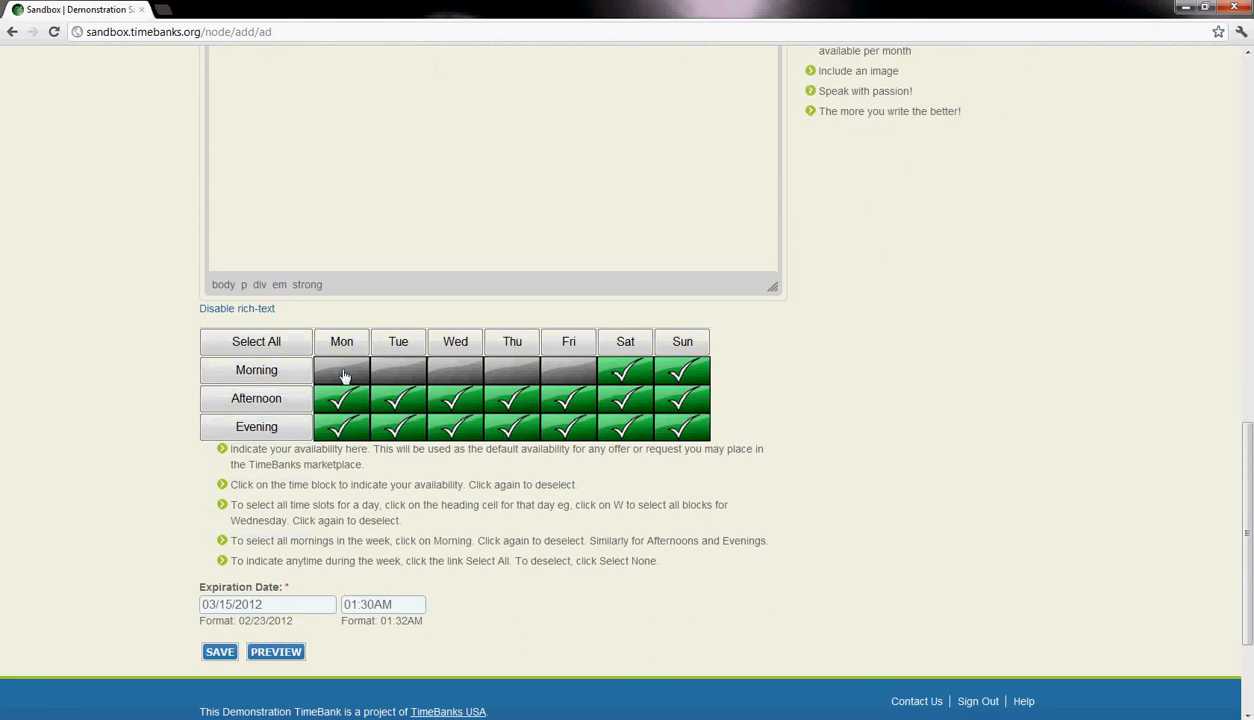
pyautogui.click(343, 372)
pyautogui.click(398, 368)
pyautogui.click(452, 368)
pyautogui.click(505, 366)
pyautogui.click(553, 368)
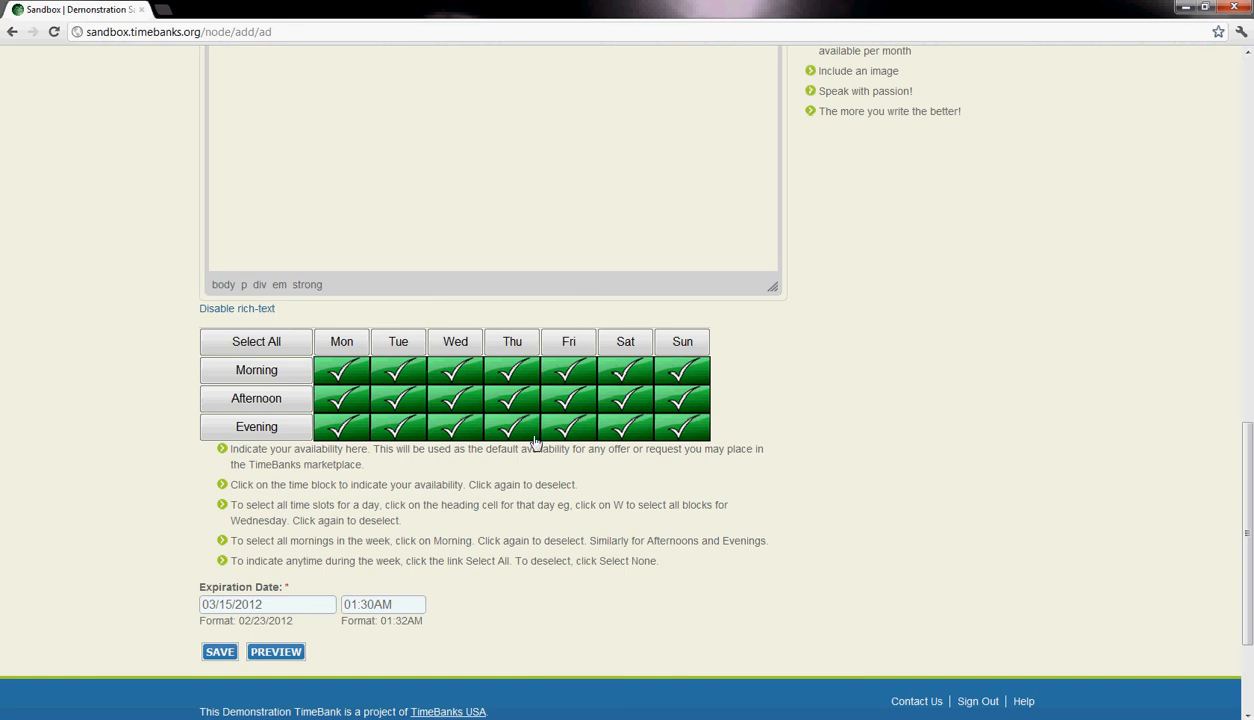
# - Review the completed hardware store ride request and save the ad
pyautogui.scroll(15, 538, 428)
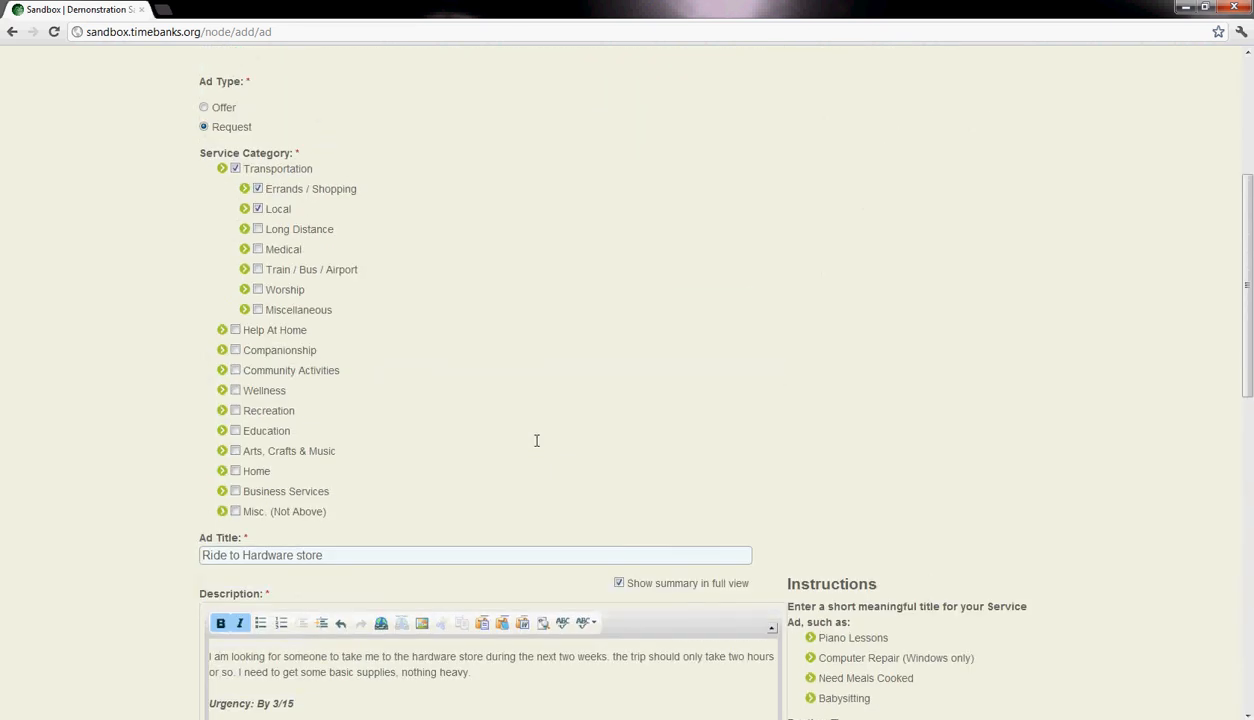
pyautogui.scroll(2, 352, 215)
pyautogui.scroll(-5, 362, 232)
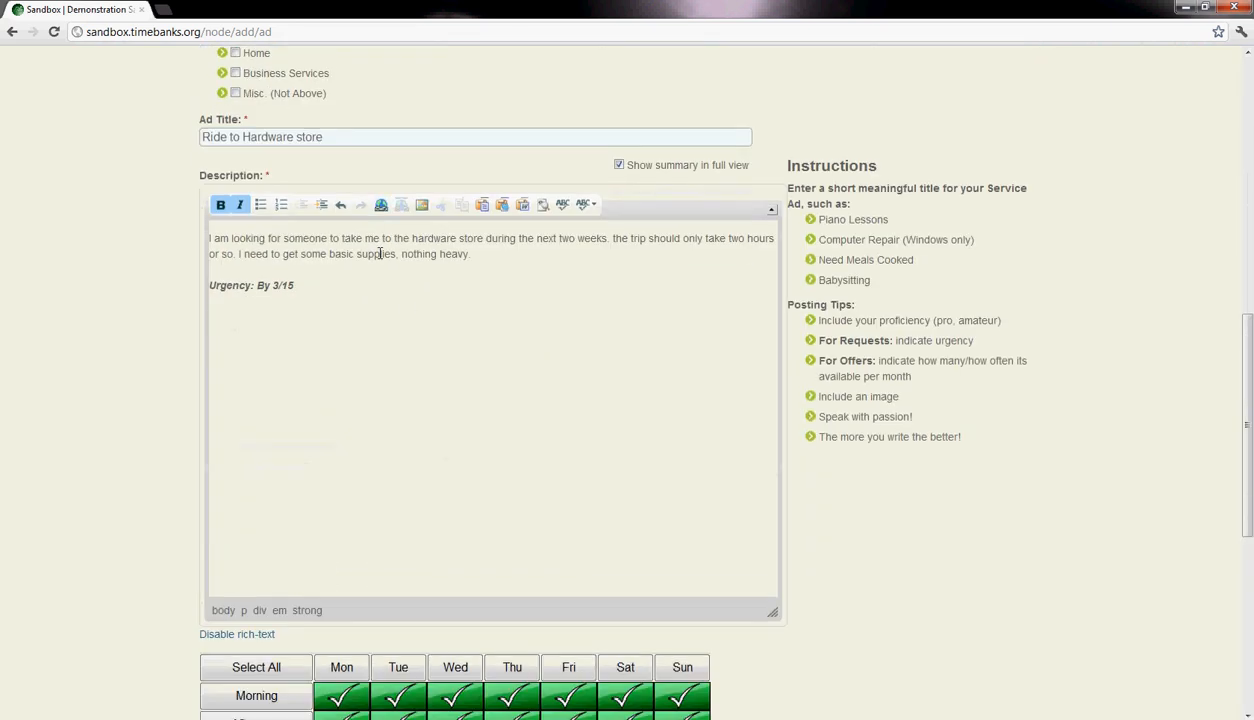
pyautogui.scroll(-5, 380, 253)
pyautogui.click(219, 462)
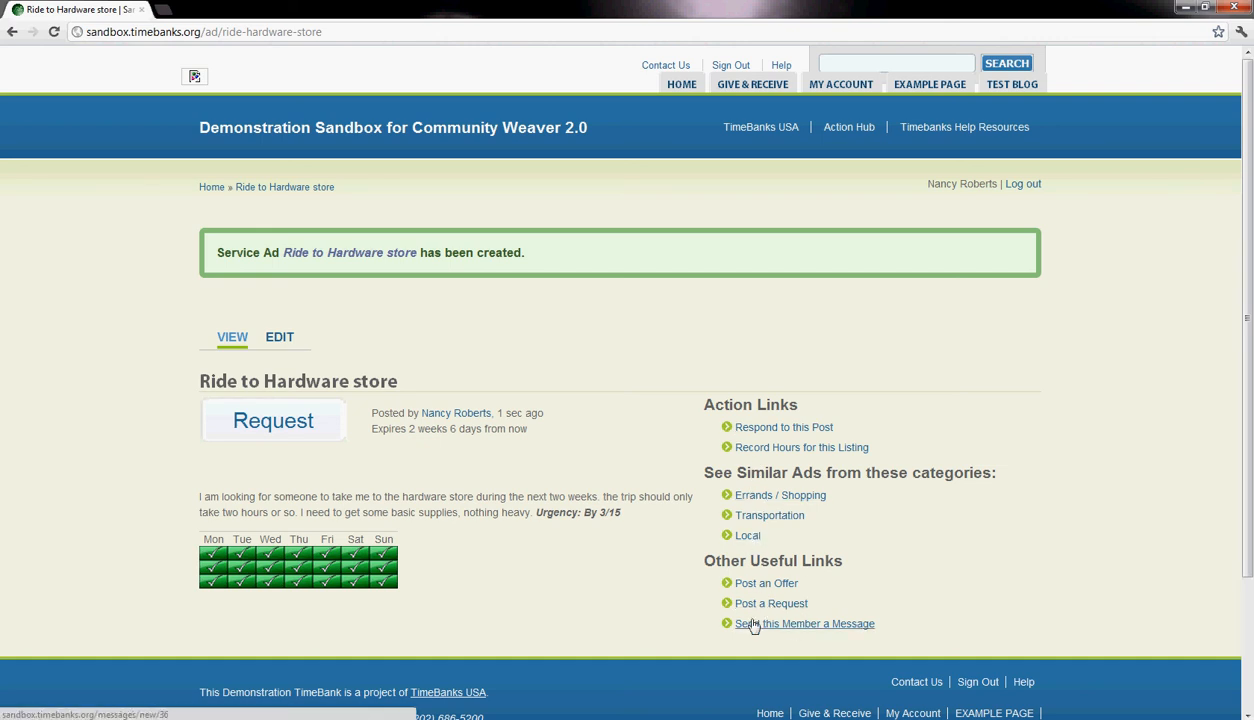
# - View similar Transportation ads, open the Local Driving offer, and open its response form
pyautogui.click(745, 516)
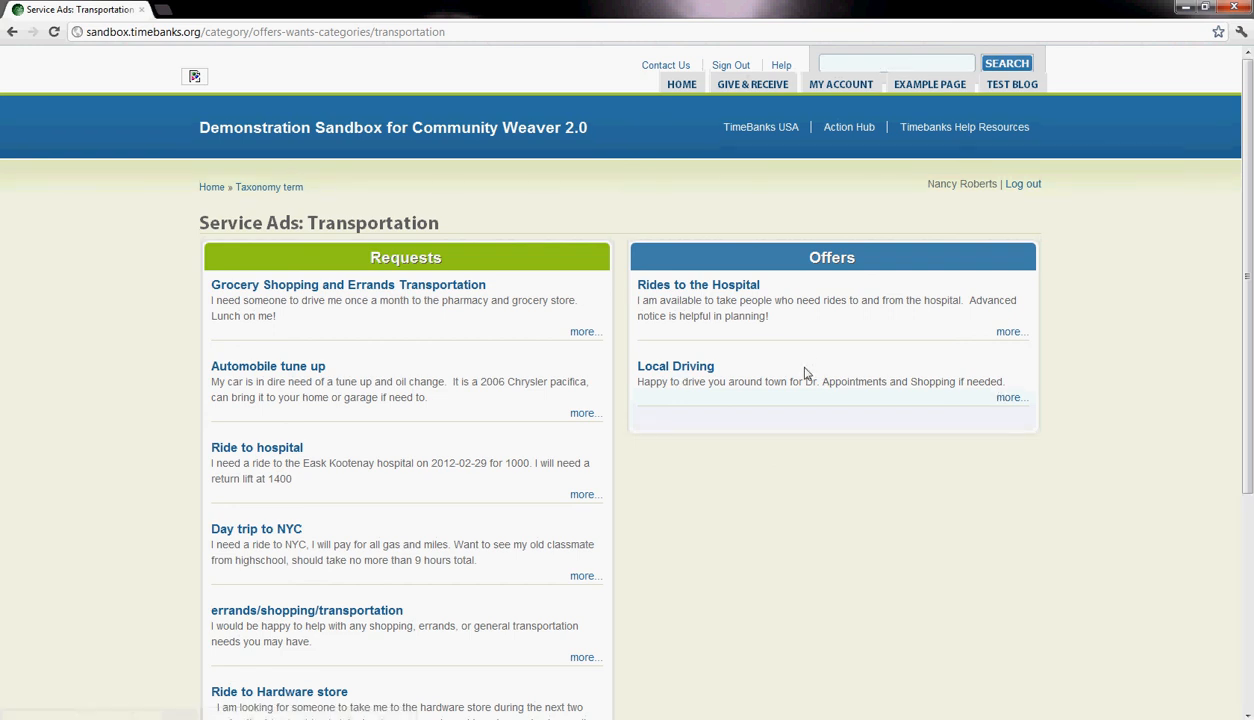
pyautogui.click(695, 369)
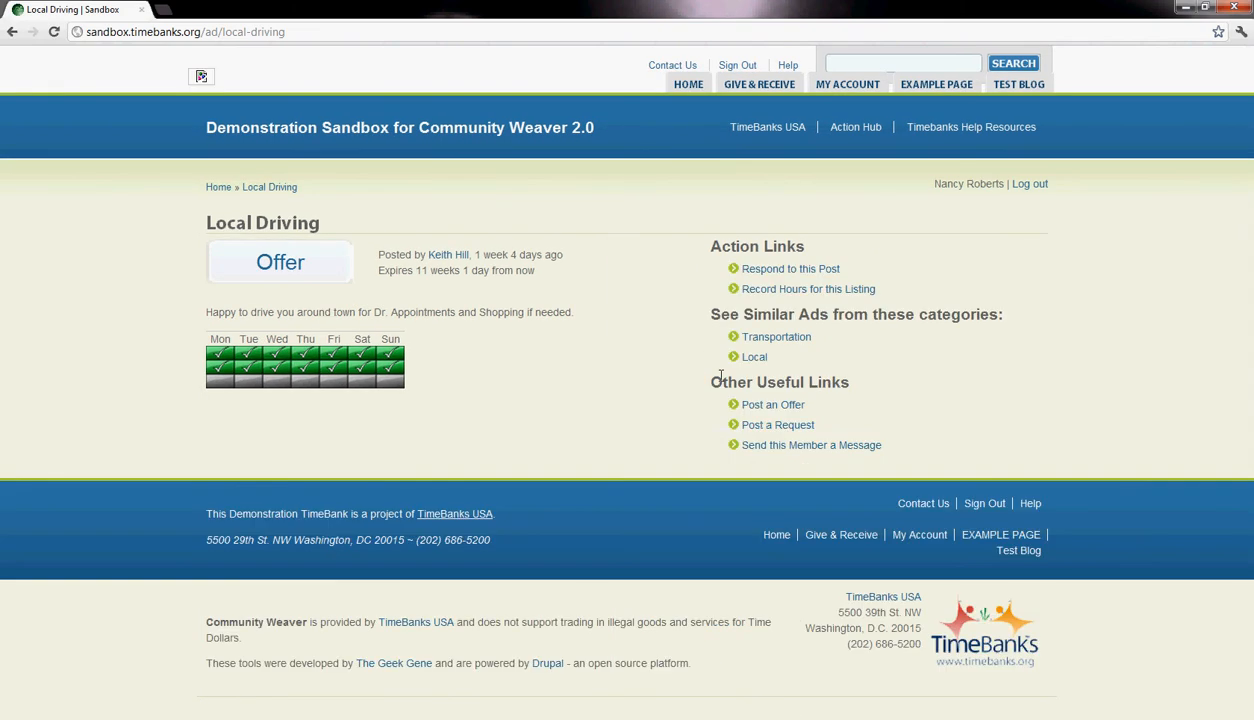
pyautogui.click(797, 270)
pyautogui.click(770, 392)
pyautogui.scroll(-2, 786, 400)
pyautogui.scroll(2, 650, 500)
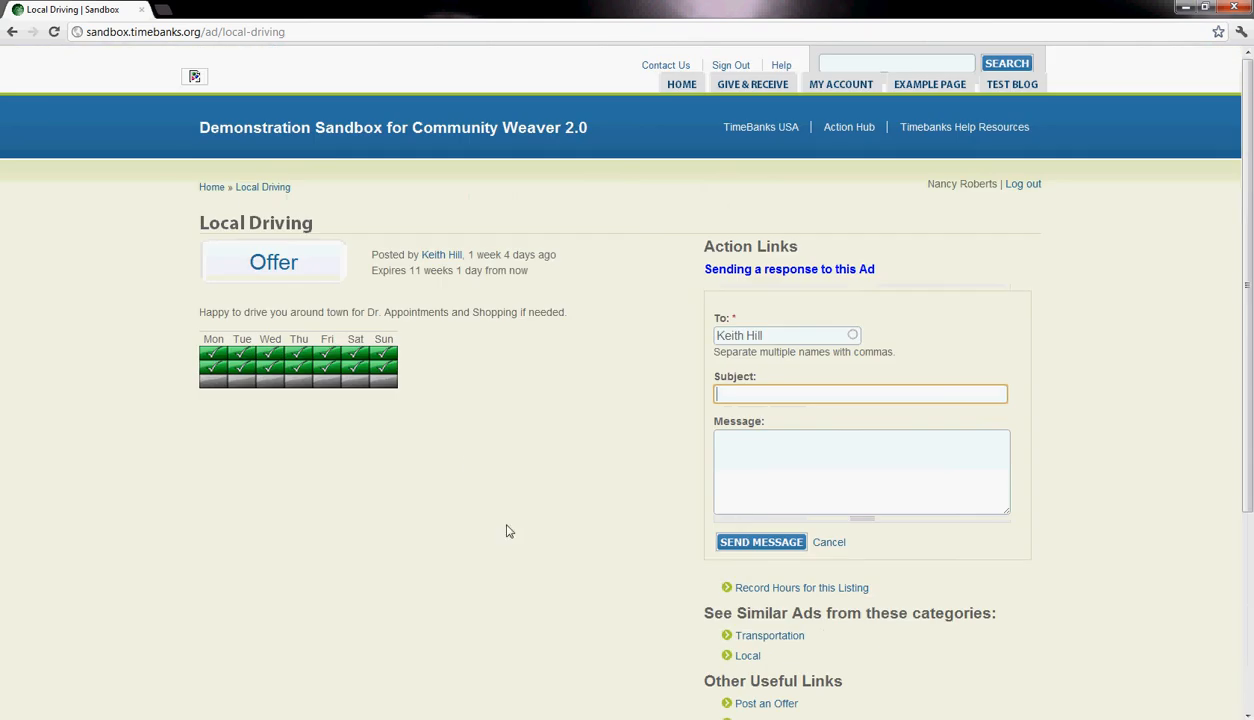
# - Go back to the hardware store request and start posting another service ad
pyautogui.click(13, 34)
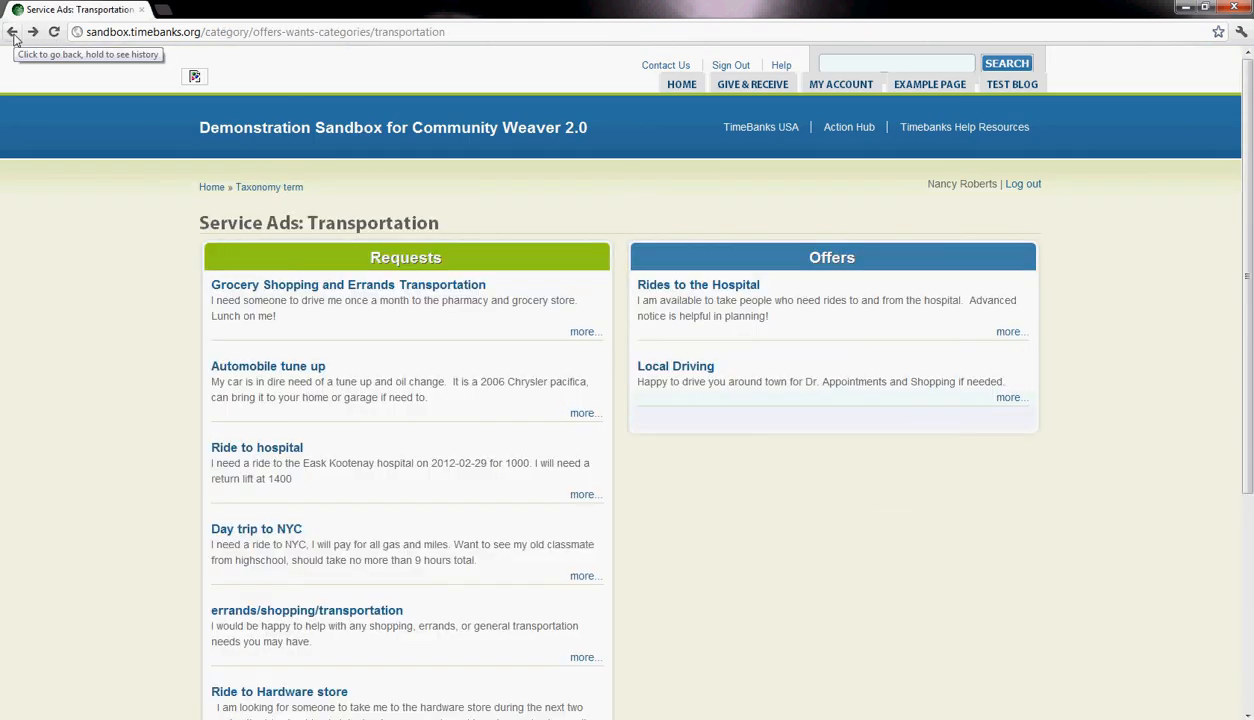
pyautogui.click(13, 33)
pyautogui.moveTo(740, 88)
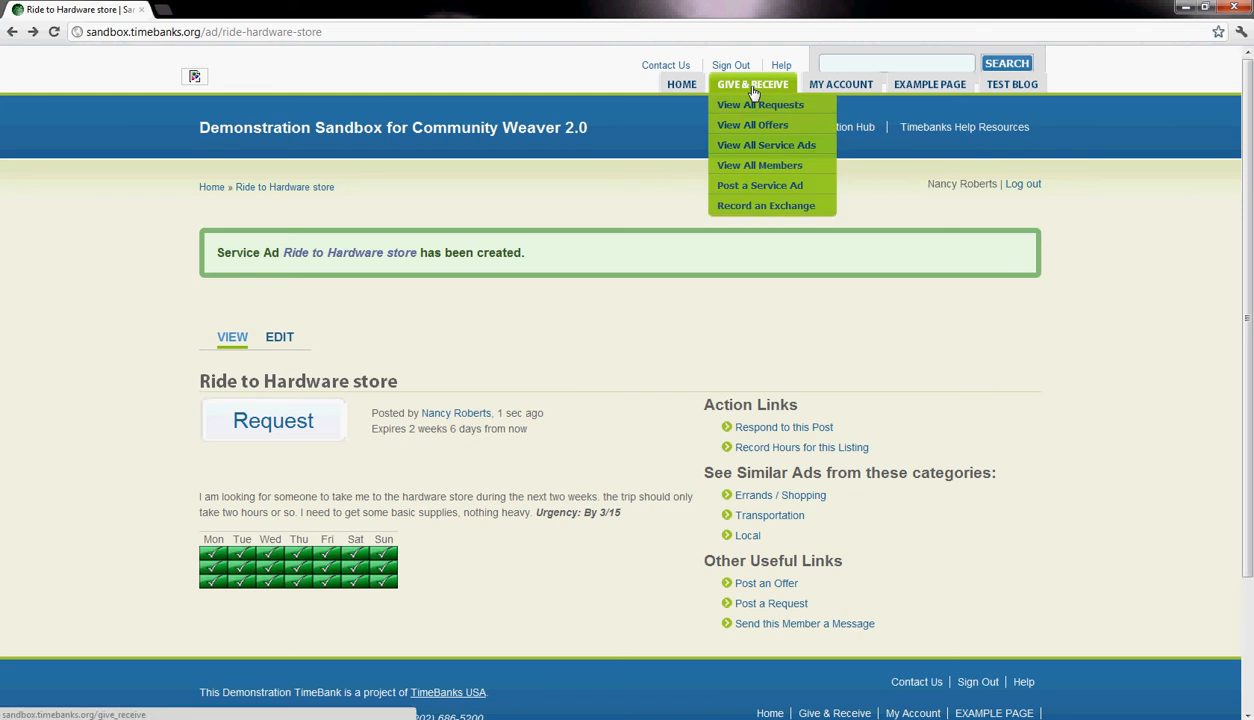
pyautogui.click(766, 189)
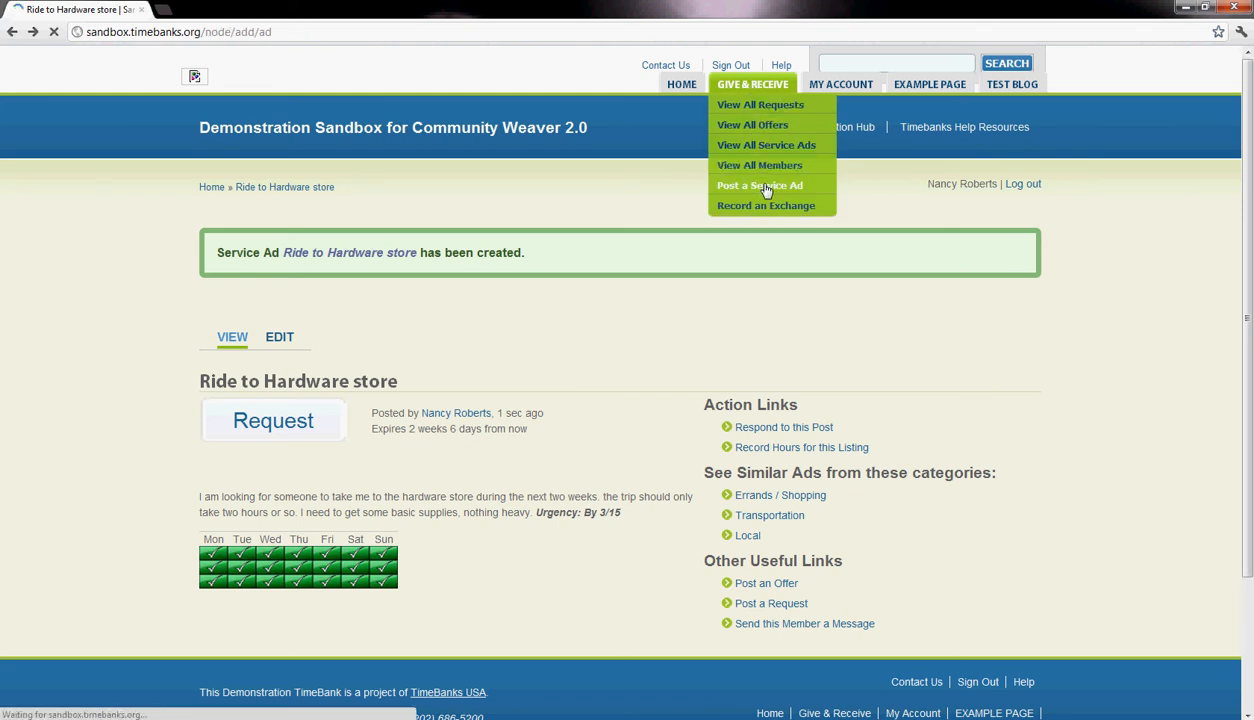
# - Select the Free Stuff subcategory under Misc. (Not Above) for the new ad
pyautogui.scroll(-4, 766, 189)
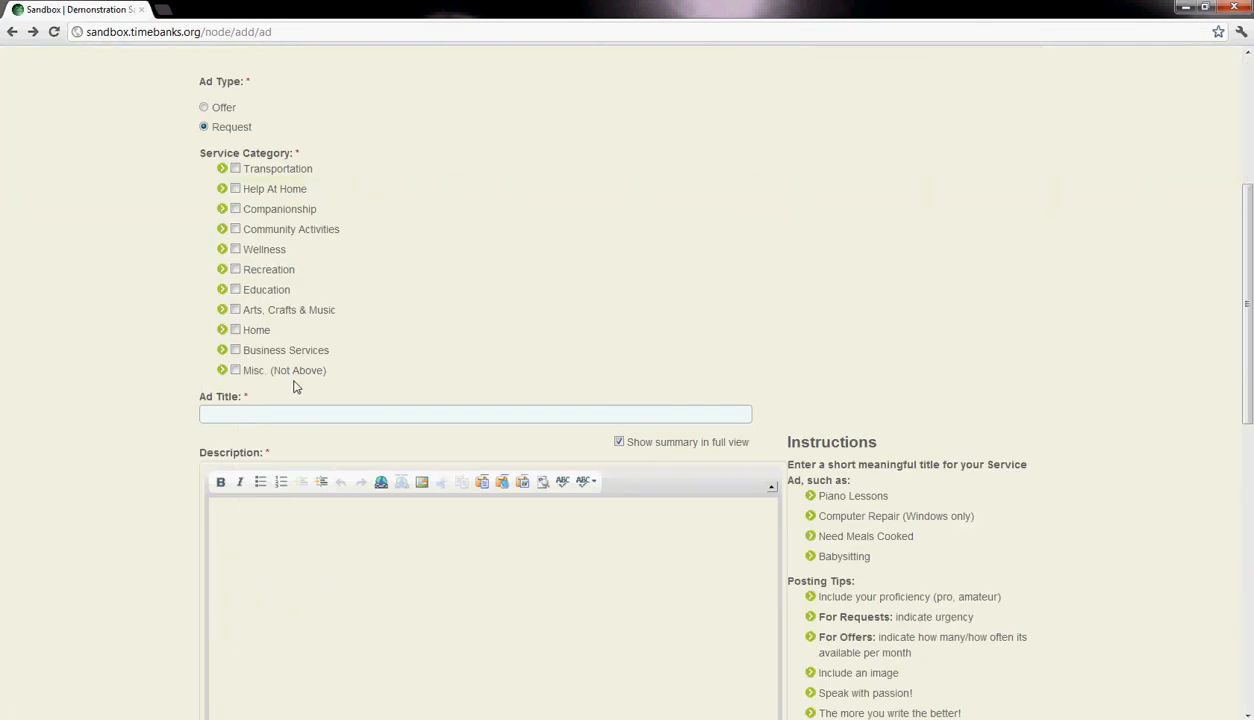
pyautogui.scroll(-2, 507, 345)
pyautogui.scroll(1, 507, 345)
pyautogui.scroll(1, 507, 345)
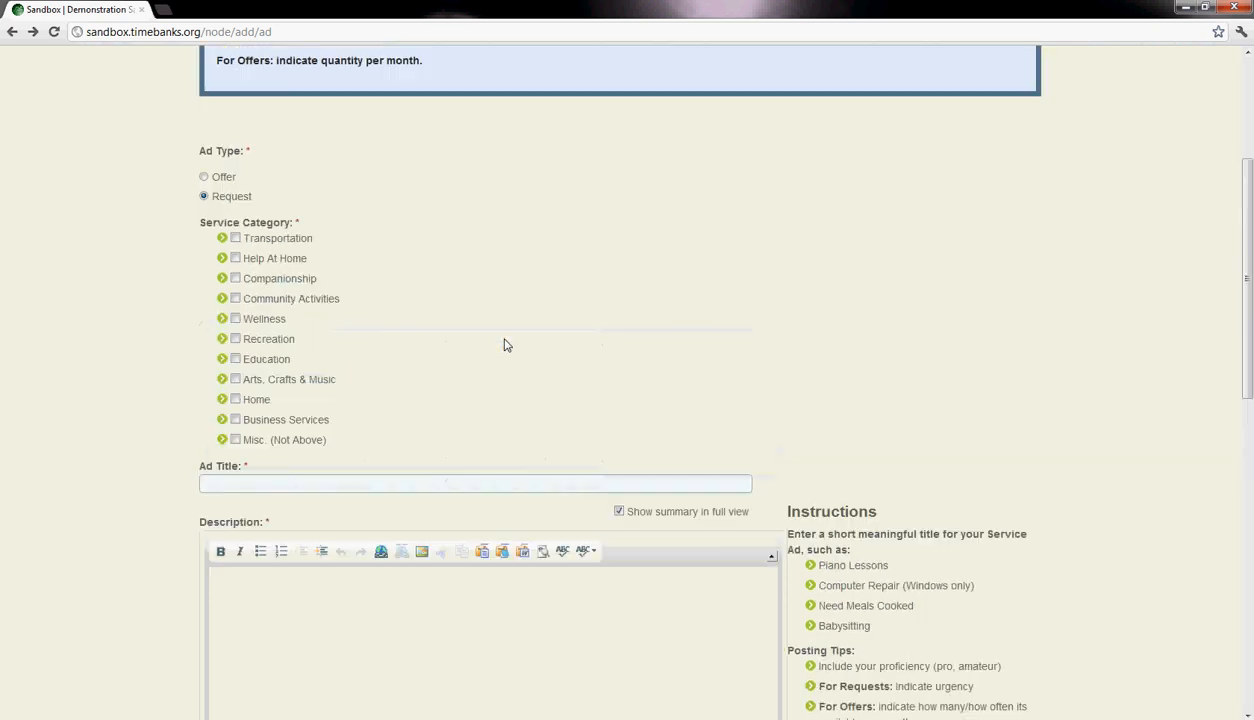
pyautogui.scroll(-1, 223, 305)
pyautogui.click(222, 300)
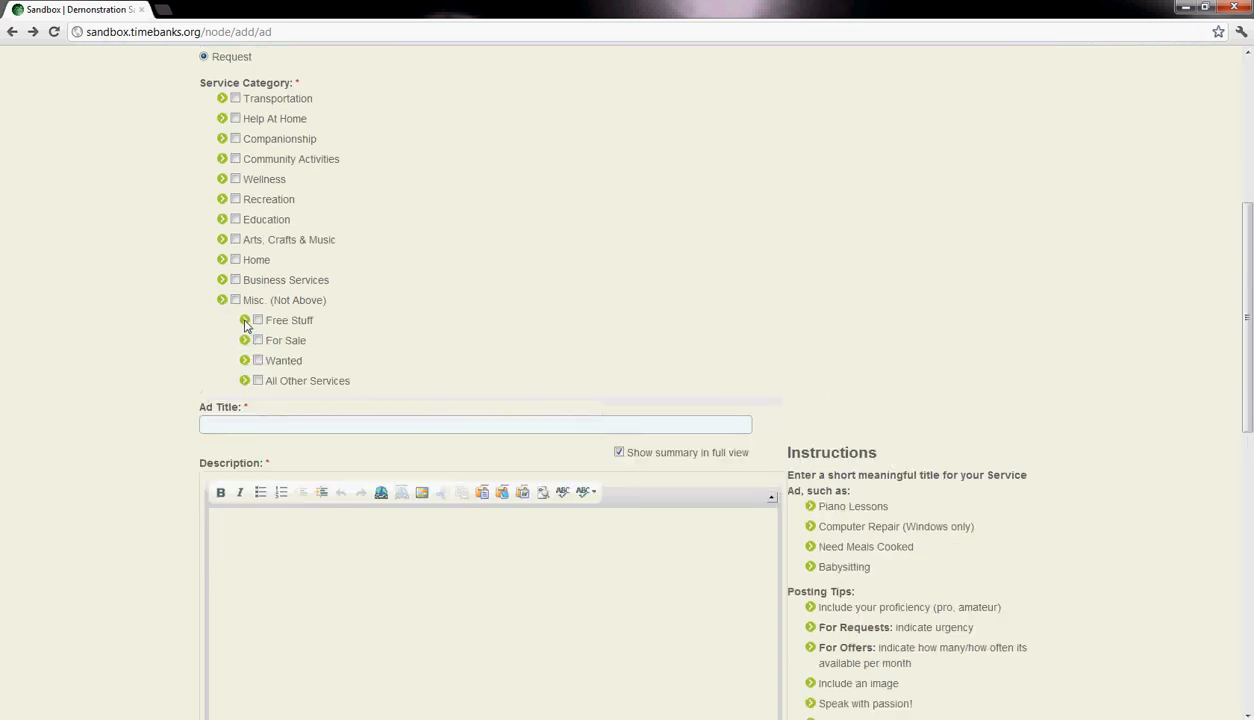
# - Paste the description about donating a collection of drums and percussion instruments to a family or group
pyautogui.click(235, 530)
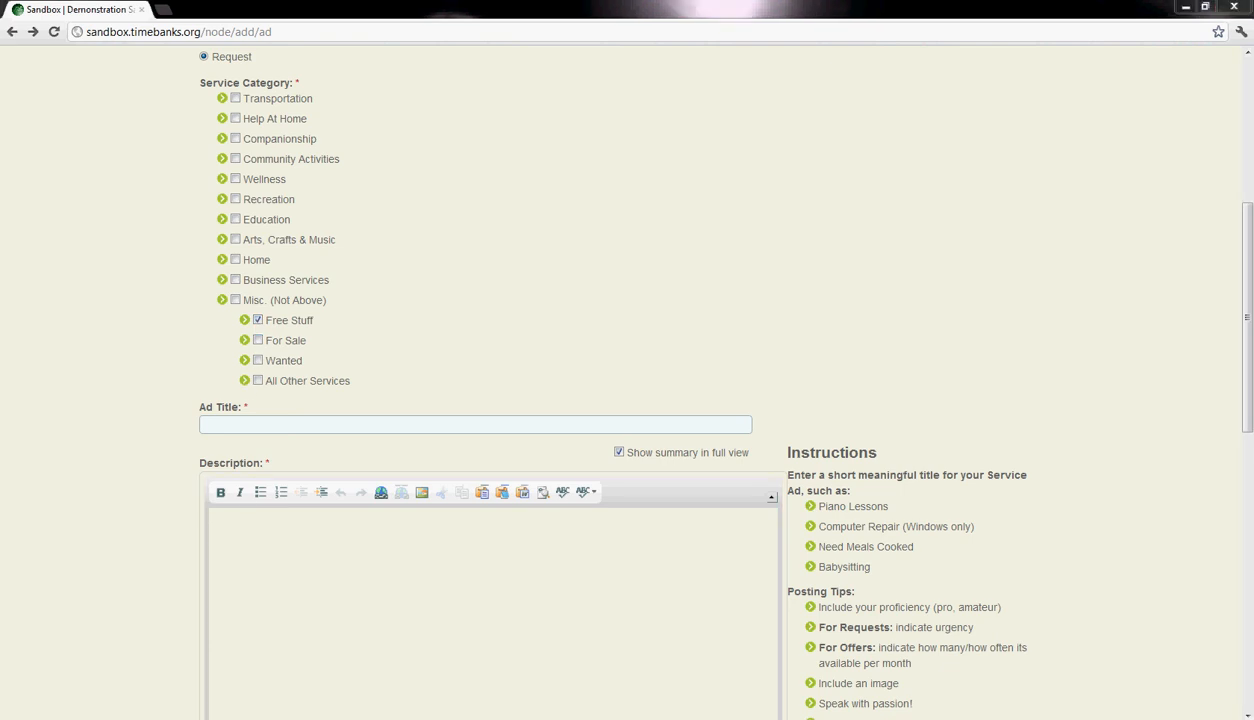
pyautogui.click(253, 546)
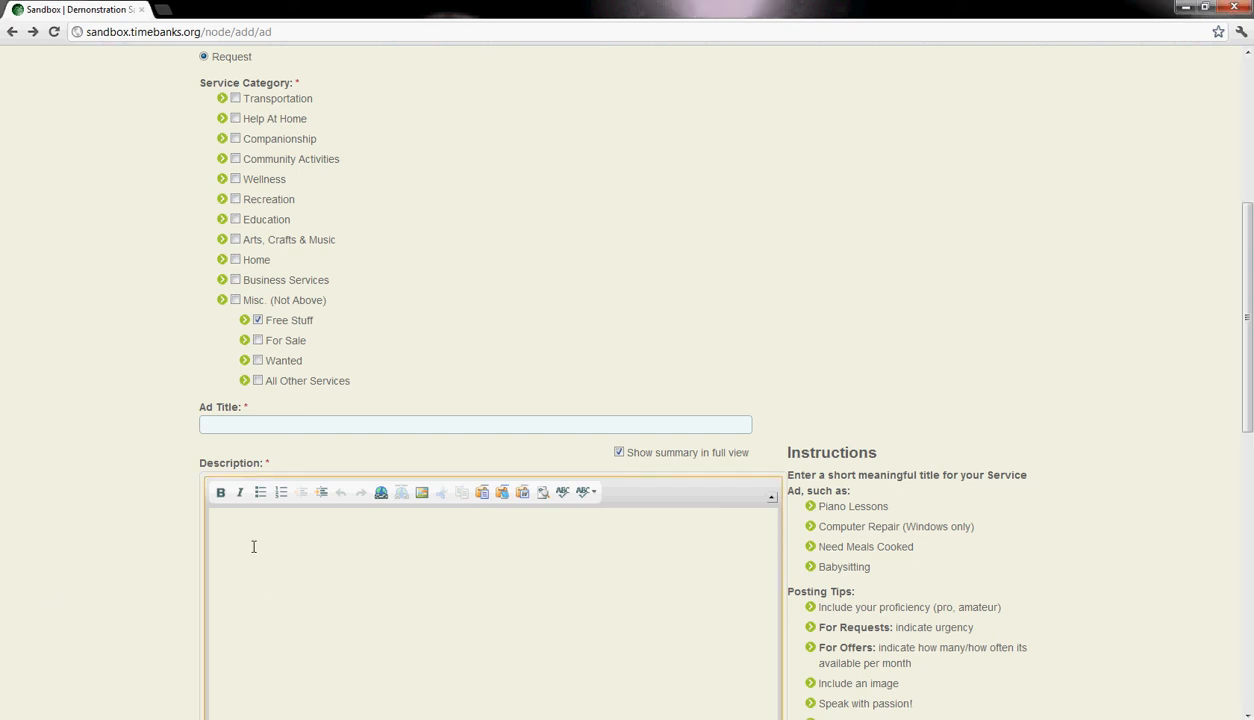
pyautogui.write('My husband was a drummer and left me an amazing collection of drums and percussion instruments. I would love to donate them to a family/ group who would use and enjoy them')
pyautogui.scroll(-2, 346, 525)
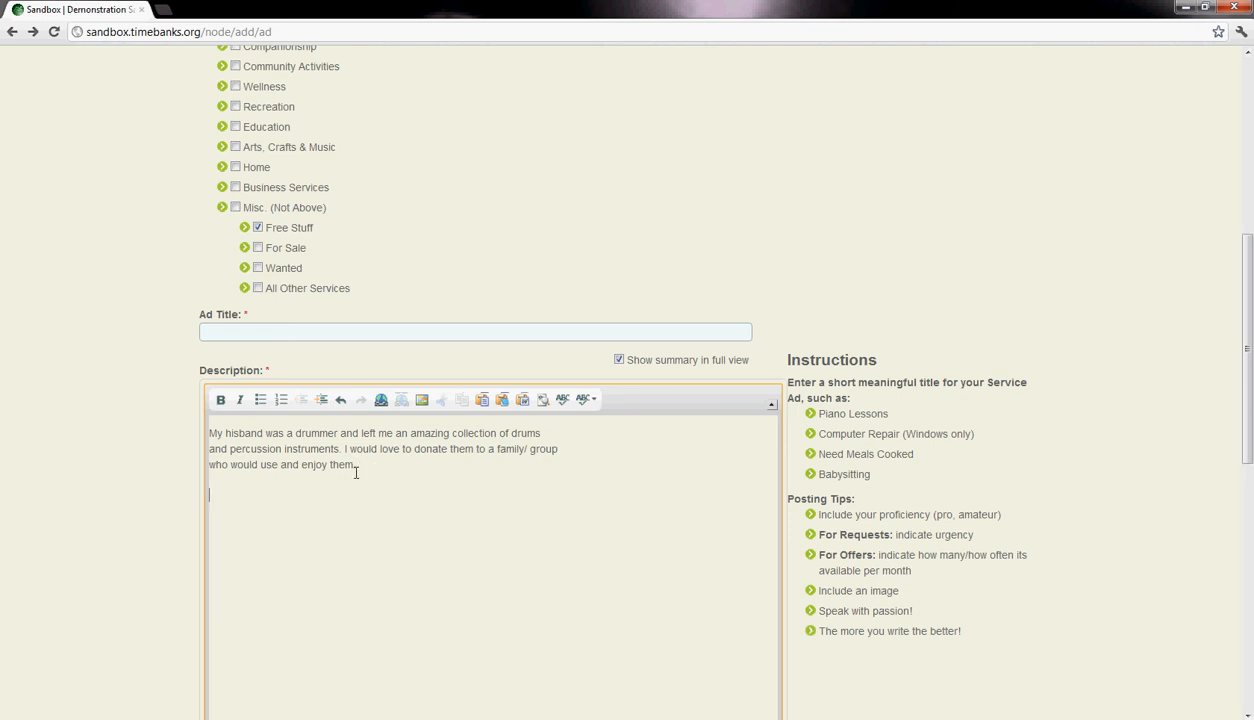
# - Change the ad type to Offer and also select the Arts, Crafts & Music and Misc. (Not Above) categories
pyautogui.scroll(3, 355, 472)
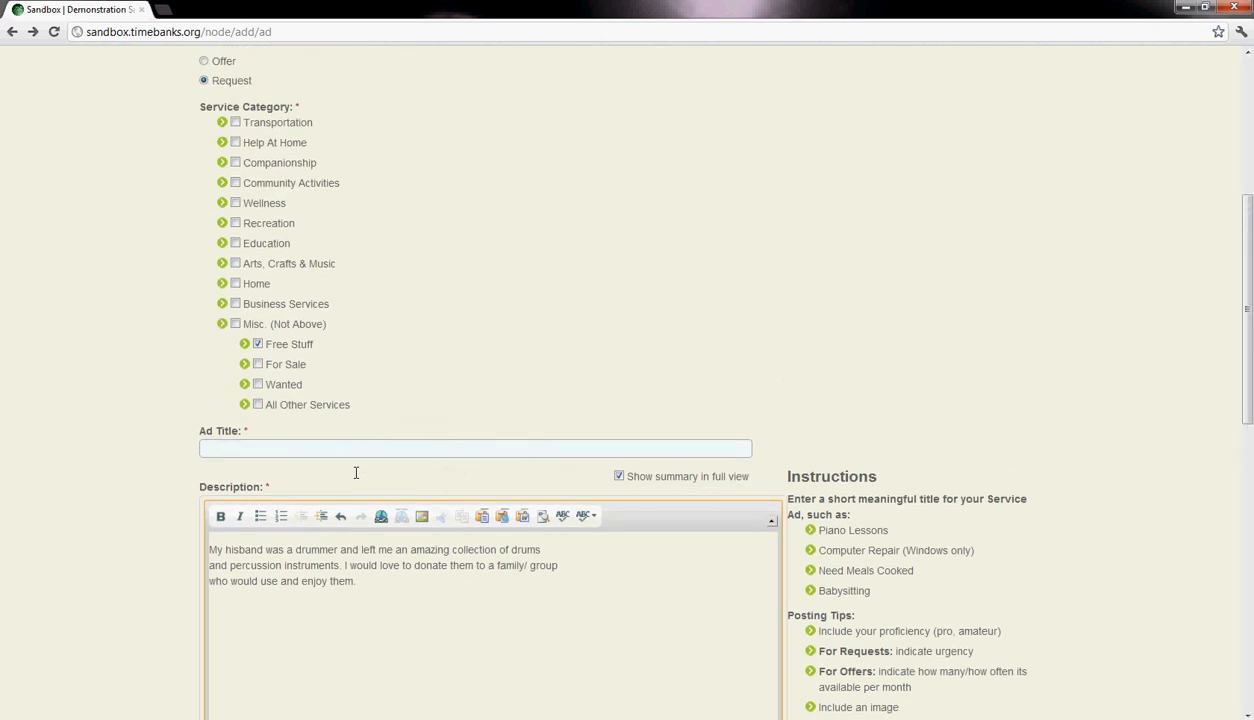
pyautogui.scroll(1, 355, 472)
pyautogui.scroll(1, 355, 472)
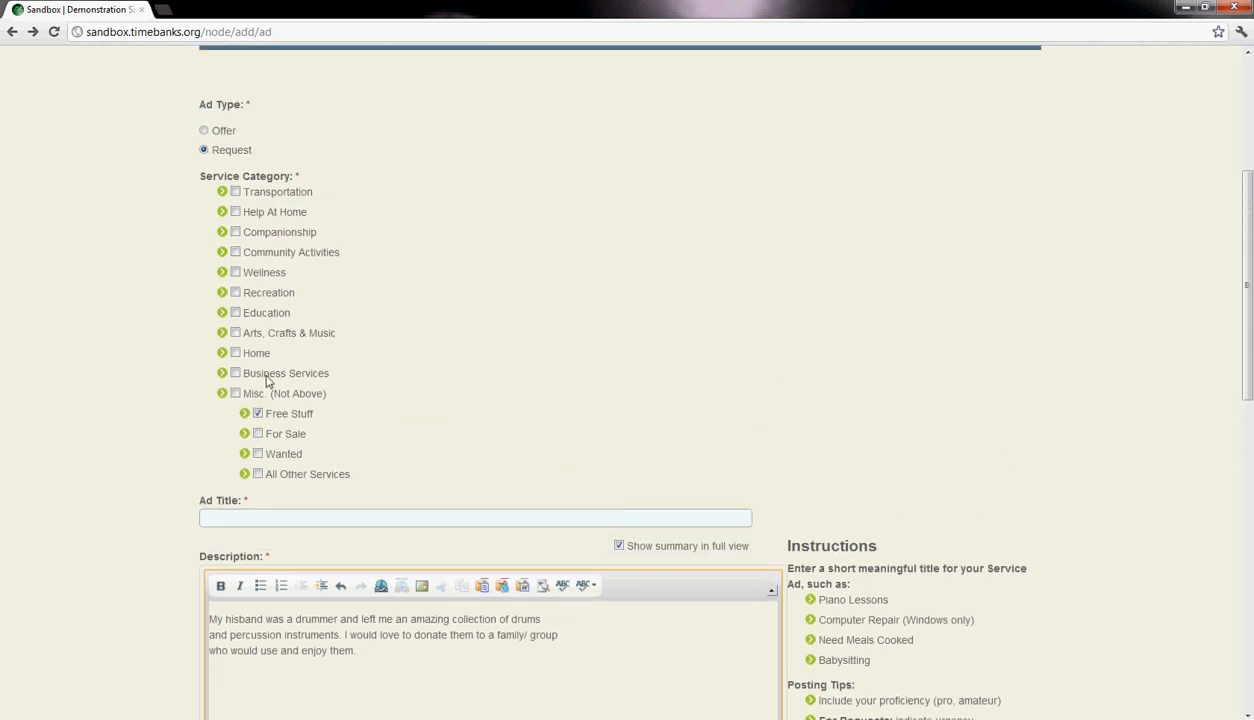
pyautogui.click(204, 131)
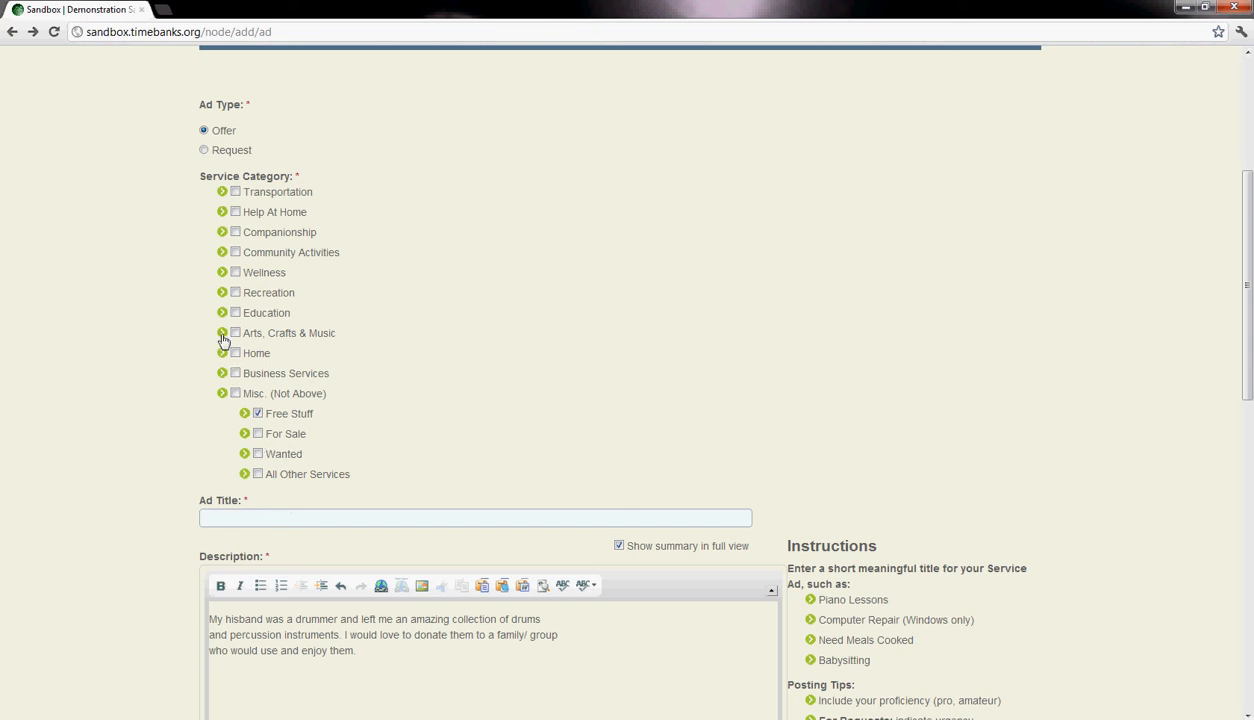
pyautogui.click(234, 333)
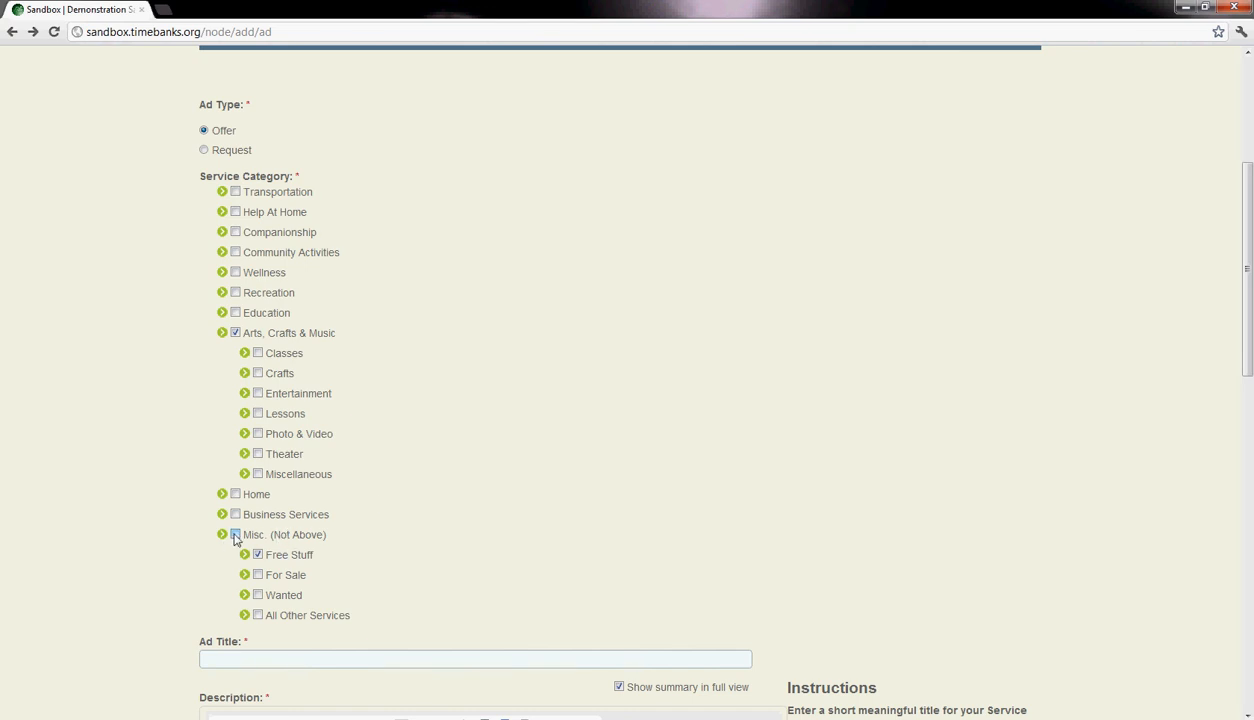
# - Title the ad "Drums Drums Drums! Free to a loving home with thick wall"
pyautogui.scroll(-5, 501, 526)
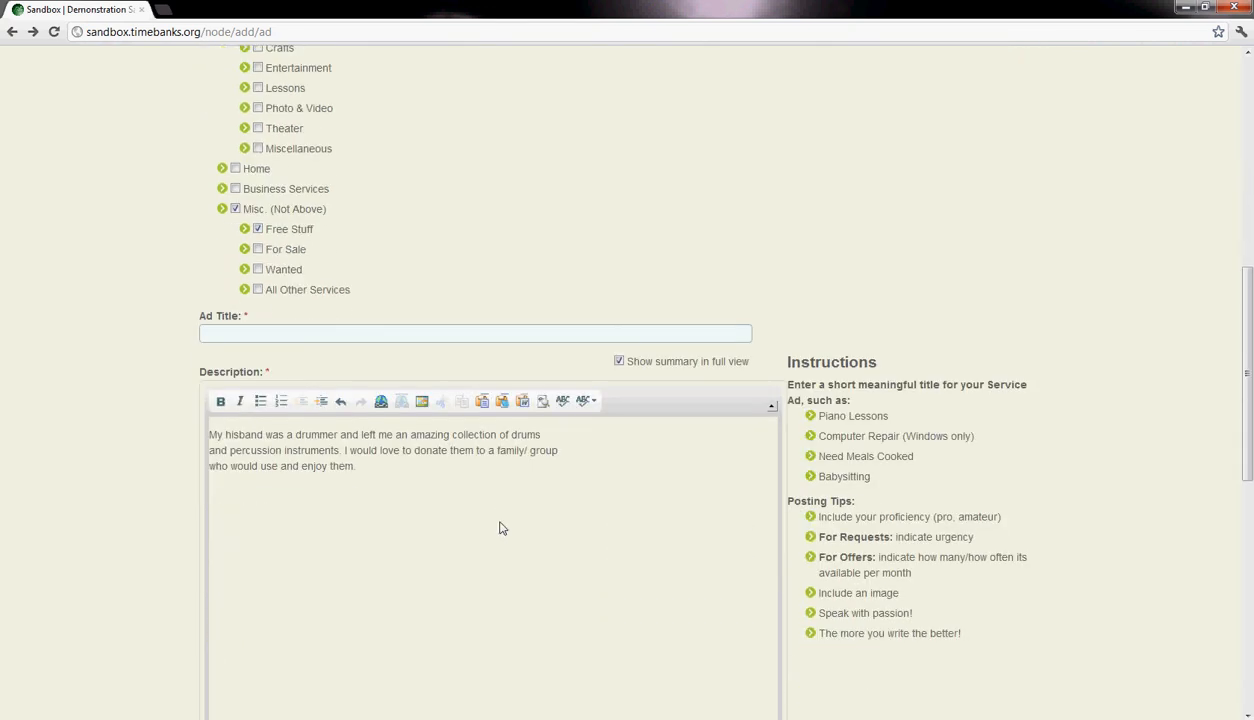
pyautogui.click(282, 333)
pyautogui.write('Dr')
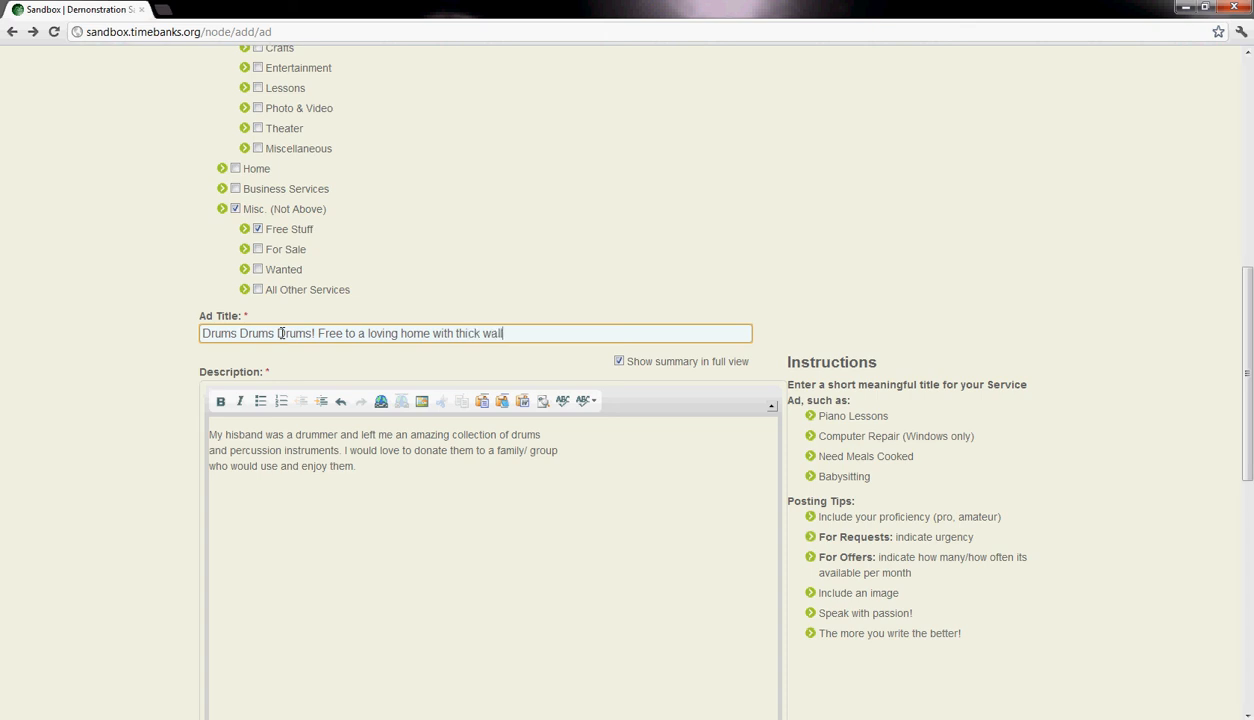
# - Open the image properties for inserting a picture at the start of the drum ad's description
pyautogui.click(408, 484)
pyautogui.scroll(-2, 408, 484)
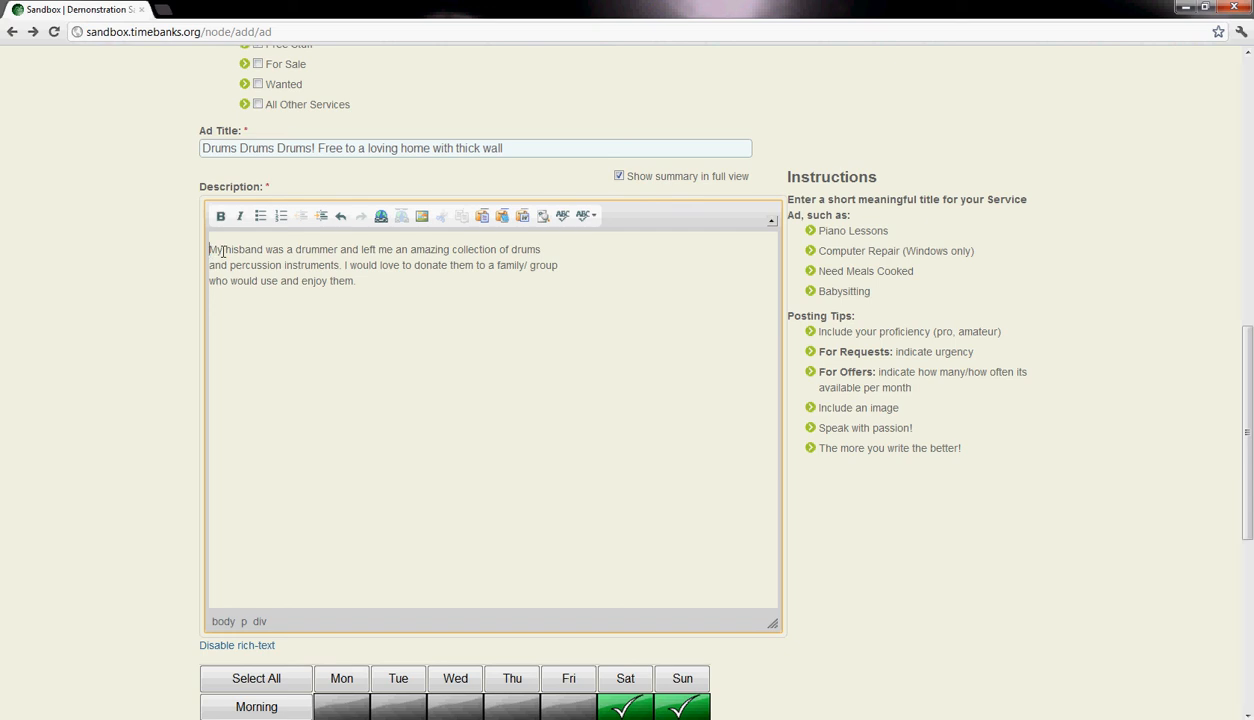
pyautogui.click(423, 219)
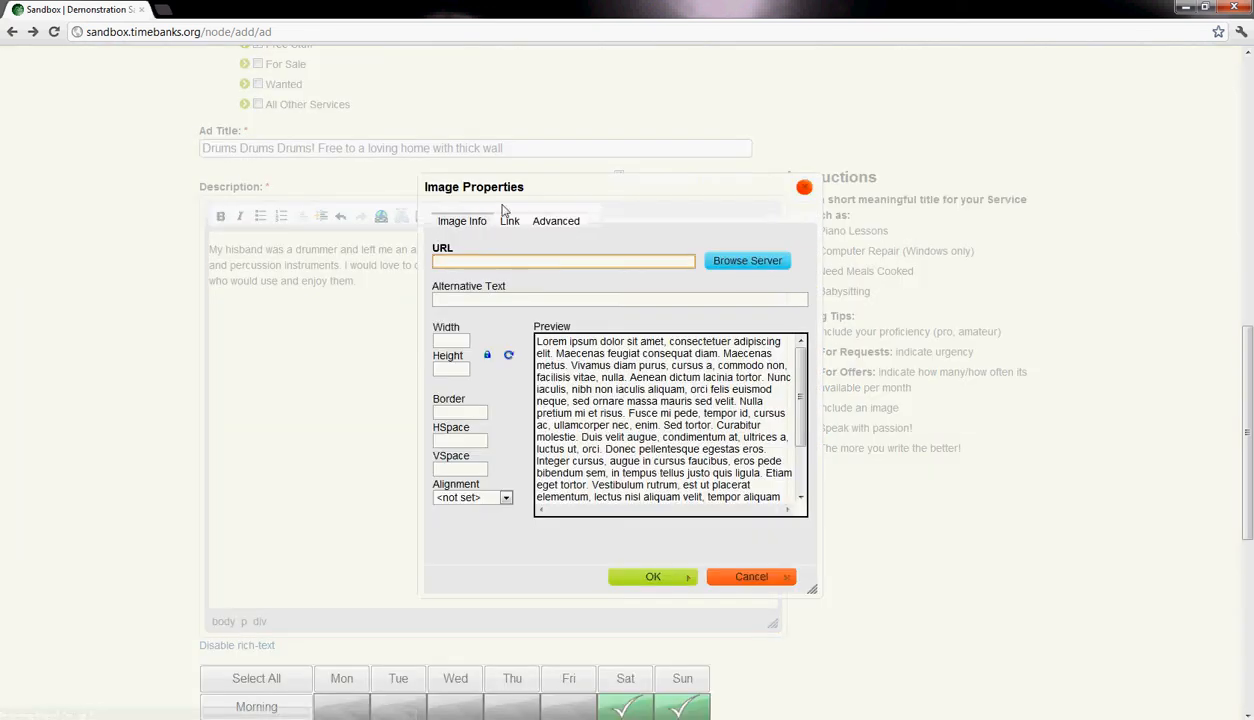
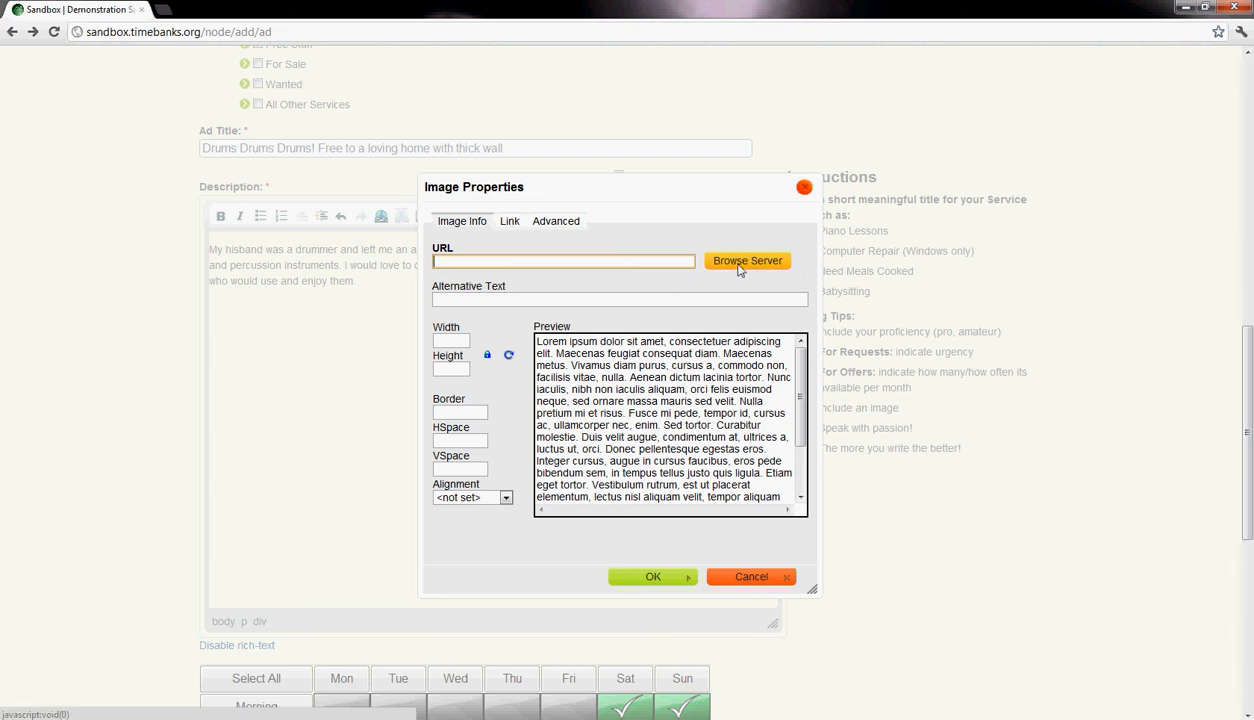
# - Open the server's file browser from the image properties and look through the stored files in the user folder
pyautogui.click(745, 264)
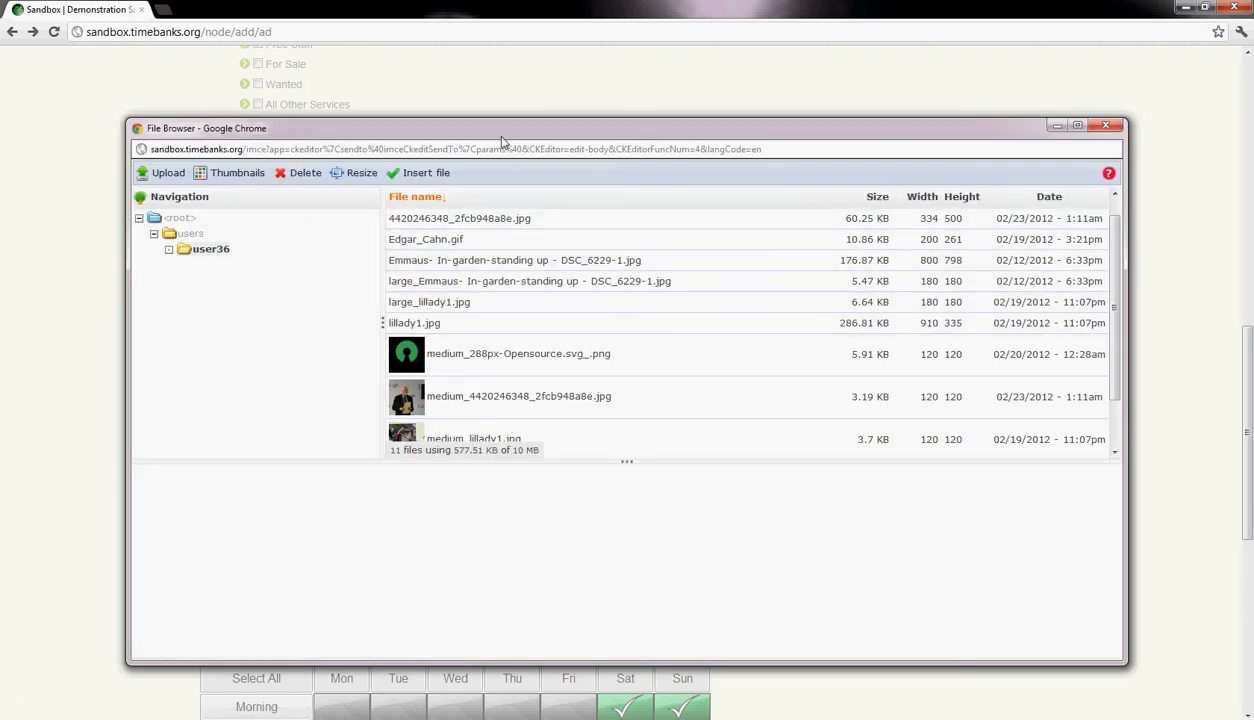
pyautogui.moveTo(500, 130); pyautogui.dragTo(504, 382)
pyautogui.moveTo(627, 380); pyautogui.dragTo(656, 146)
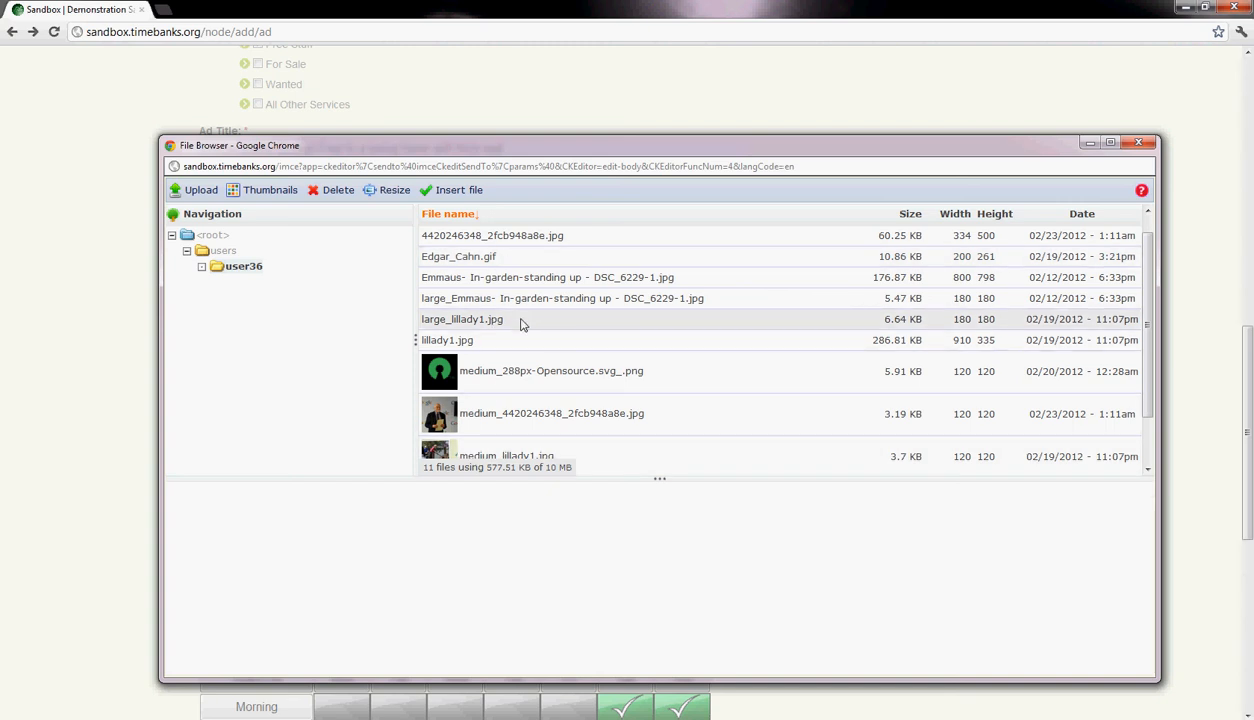
pyautogui.scroll(-1, 512, 440)
pyautogui.scroll(2, 519, 395)
pyautogui.scroll(-1, 515, 400)
pyautogui.scroll(1, 470, 410)
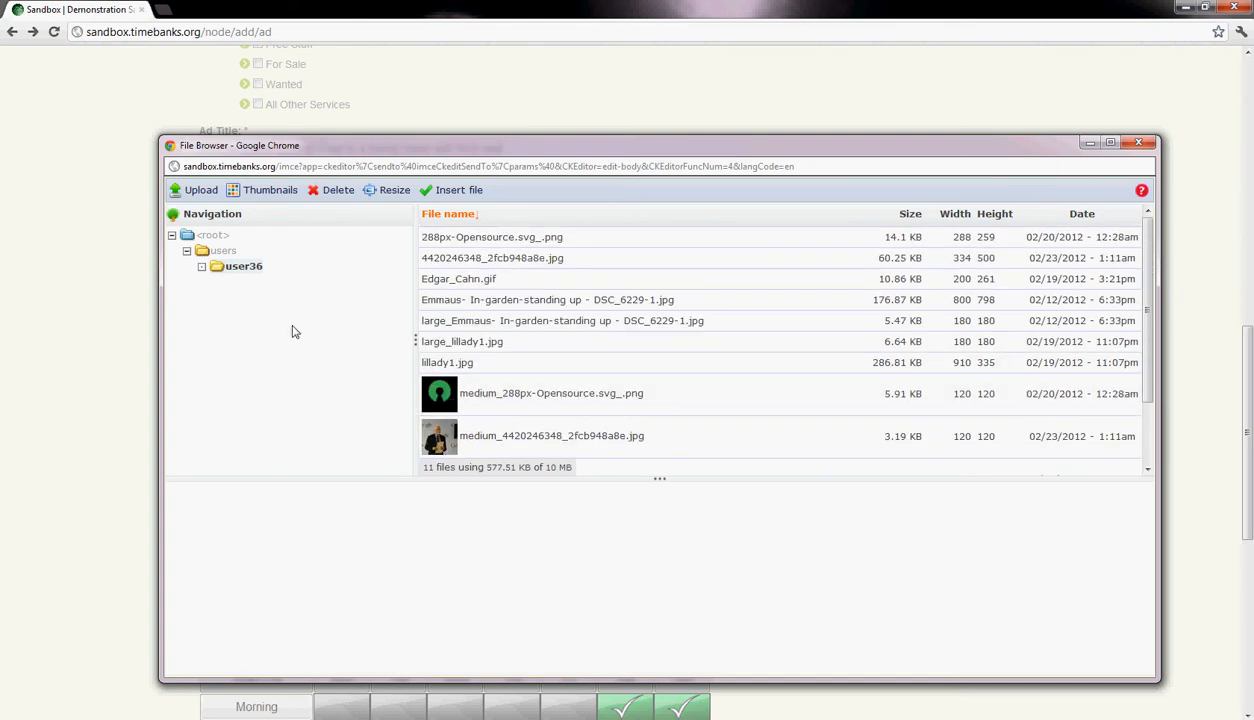
# - Choose the drum set photo 14368595_1.jpg from the Img stock folder as the file to upload
pyautogui.click(199, 191)
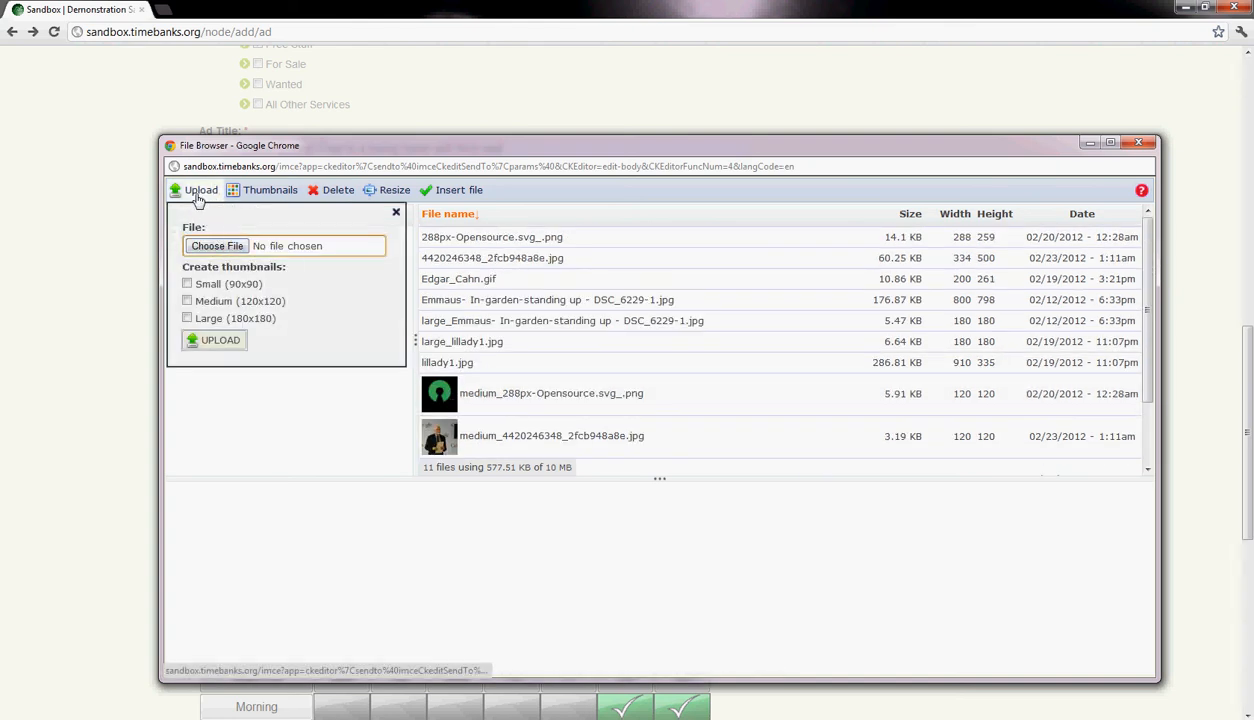
pyautogui.click(266, 412)
pyautogui.click(204, 194)
pyautogui.click(204, 194)
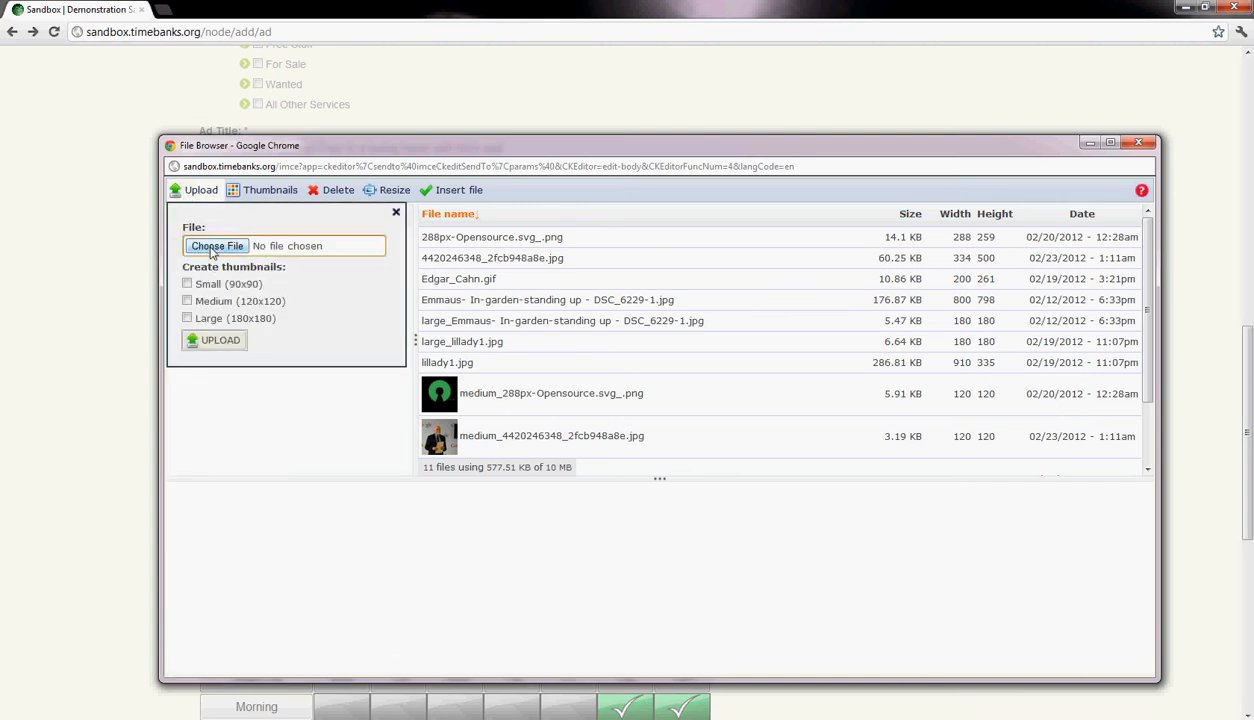
pyautogui.click(215, 246)
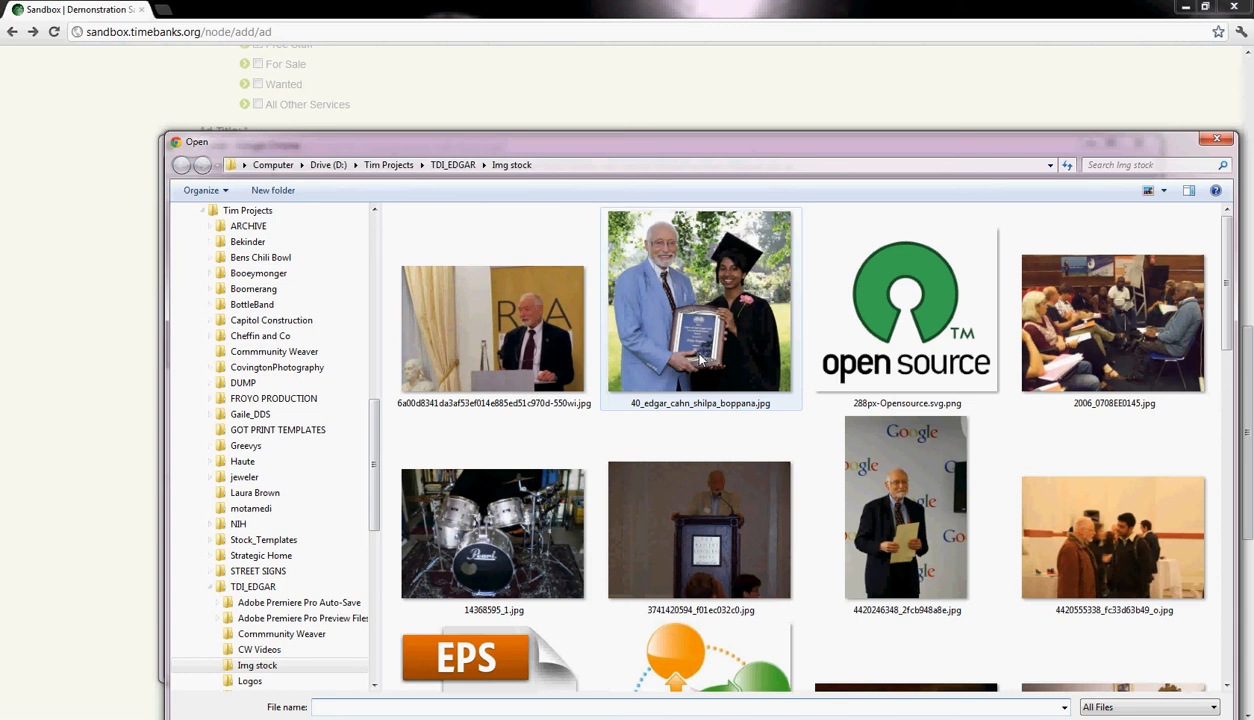
pyautogui.moveTo(548, 143); pyautogui.dragTo(444, 60)
pyautogui.moveTo(1127, 207); pyautogui.dragTo(1108, 245)
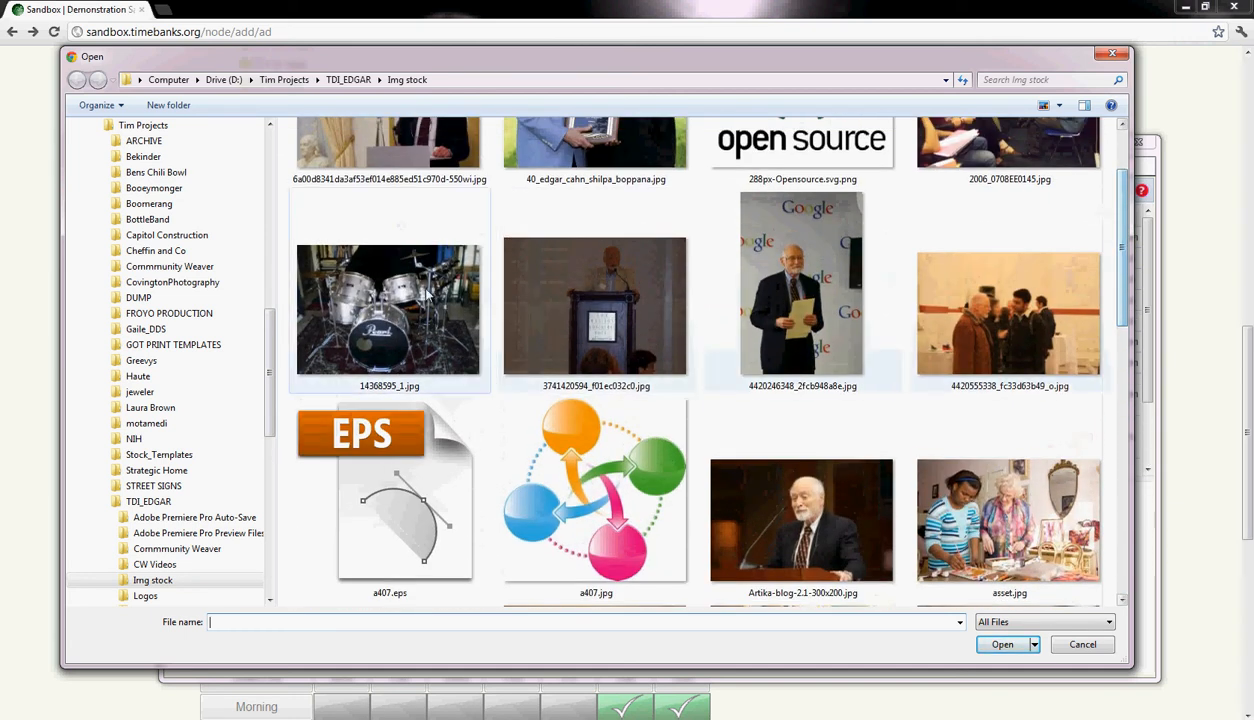
pyautogui.click(484, 294)
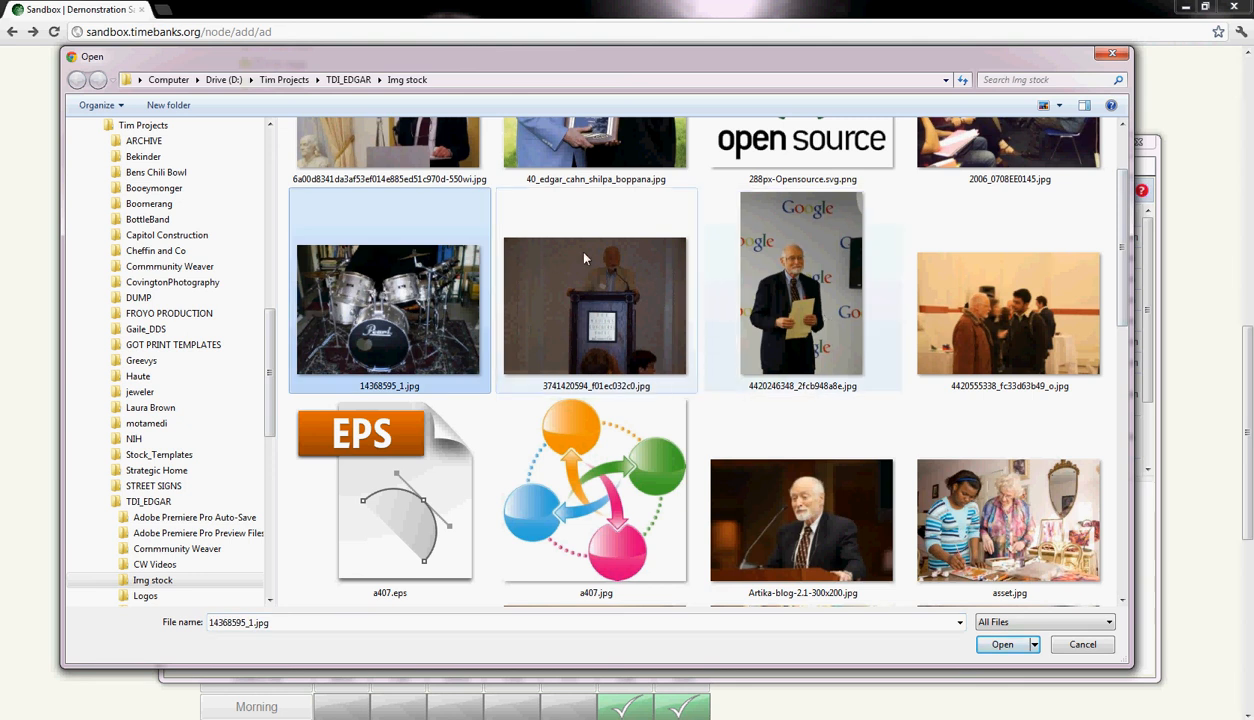
pyautogui.moveTo(1135, 345); pyautogui.dragTo(1126, 306)
pyautogui.doubleClick(338, 385)
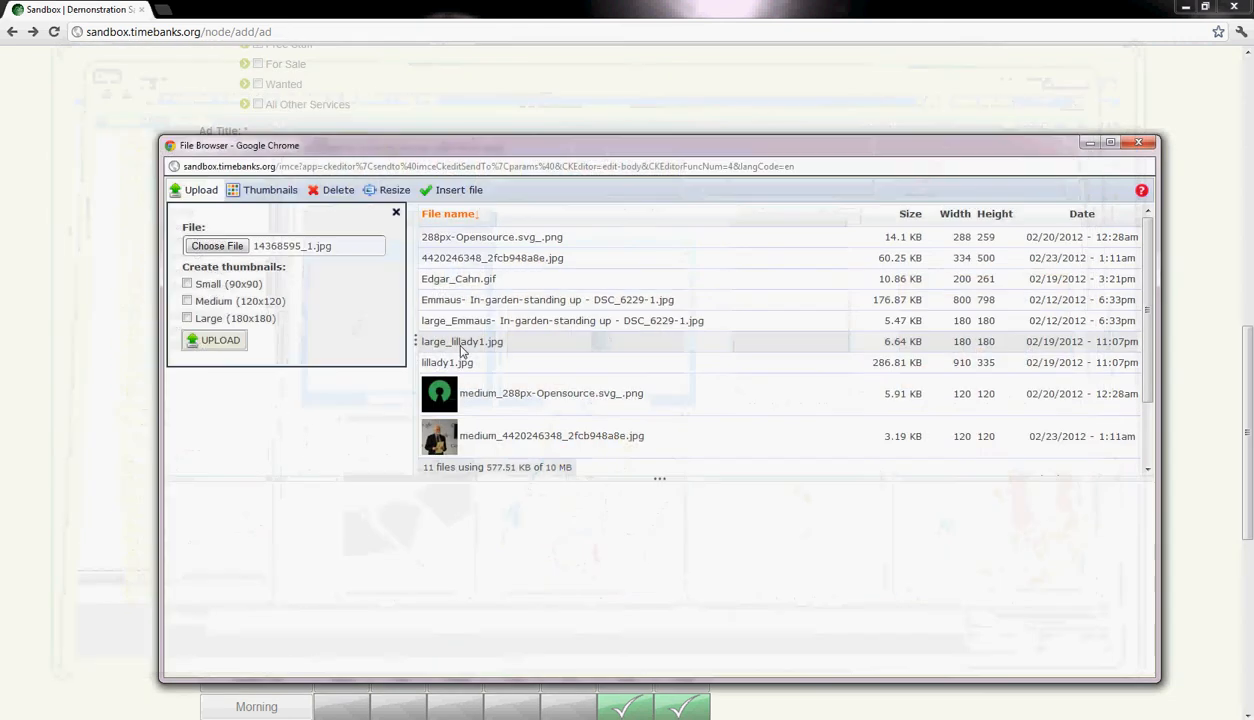
# - Upload the drum photo with Small (90x90), Medium (120x120) and Large (180x180) thumbnails
pyautogui.click(187, 301)
pyautogui.click(187, 318)
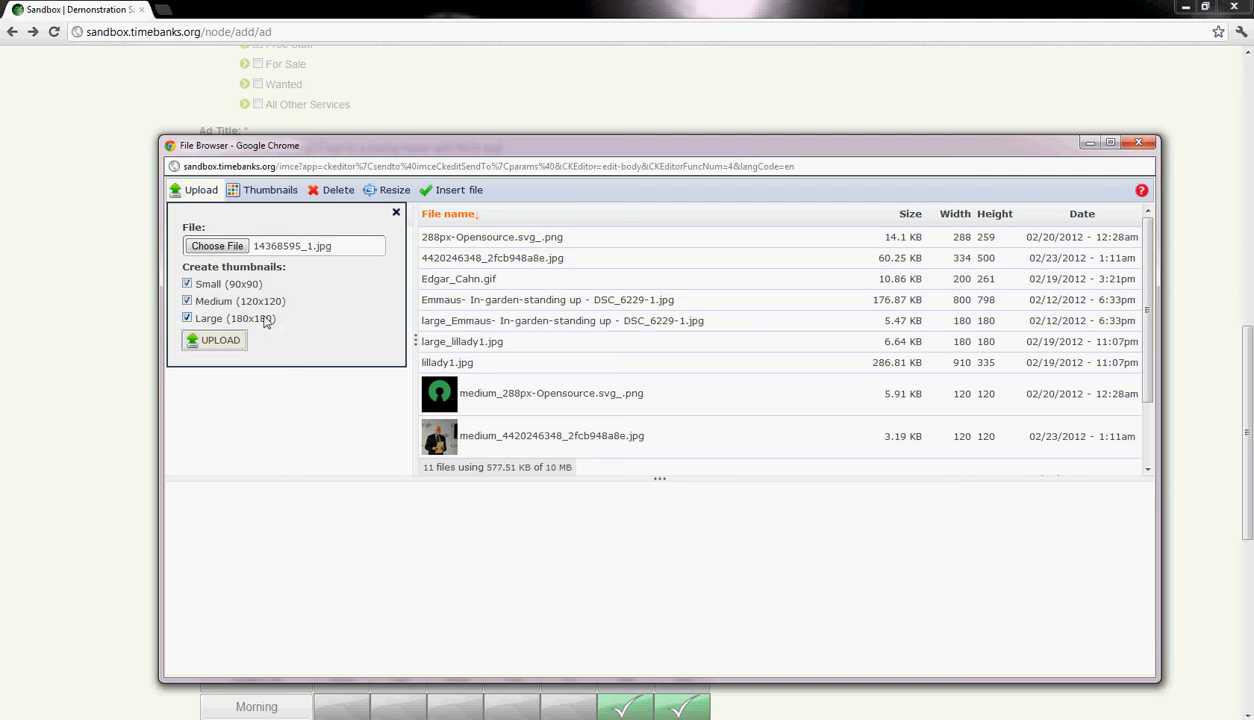
pyautogui.click(217, 344)
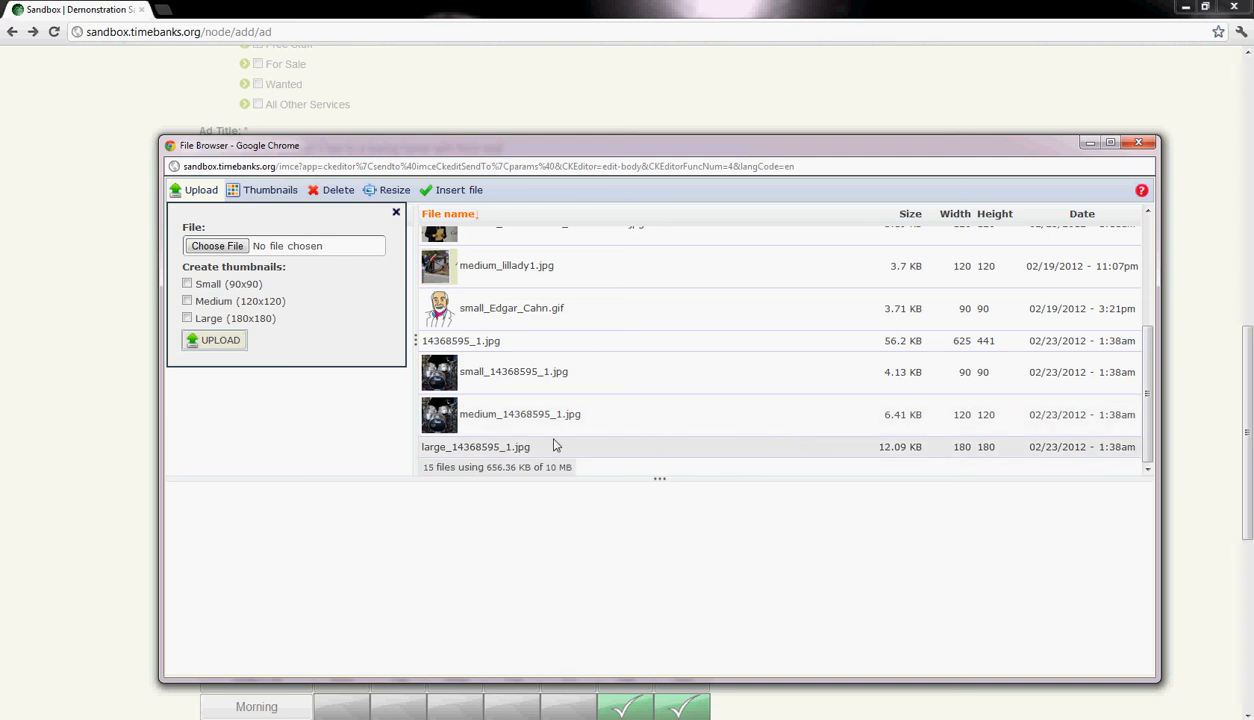
# - Select large_14368595_1.jpg among the uploaded files and insert it as the ad's image source
pyautogui.click(459, 450)
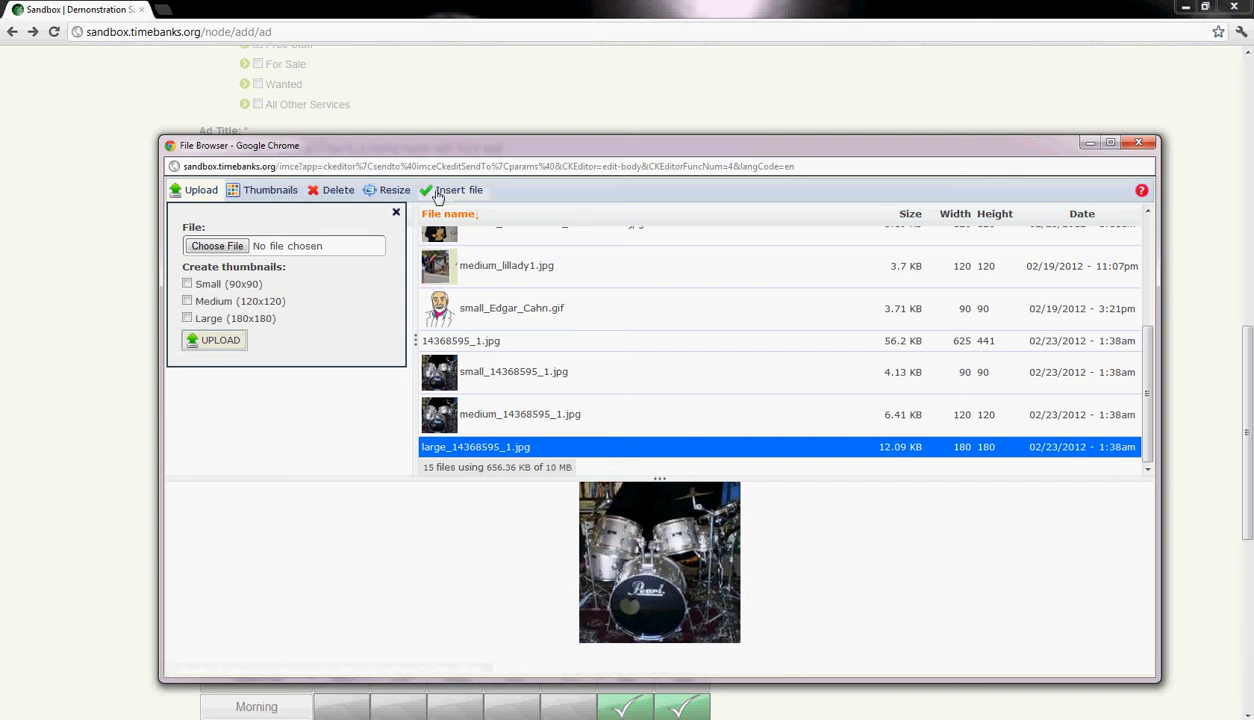
pyautogui.click(551, 455)
pyautogui.click(551, 455)
pyautogui.click(456, 192)
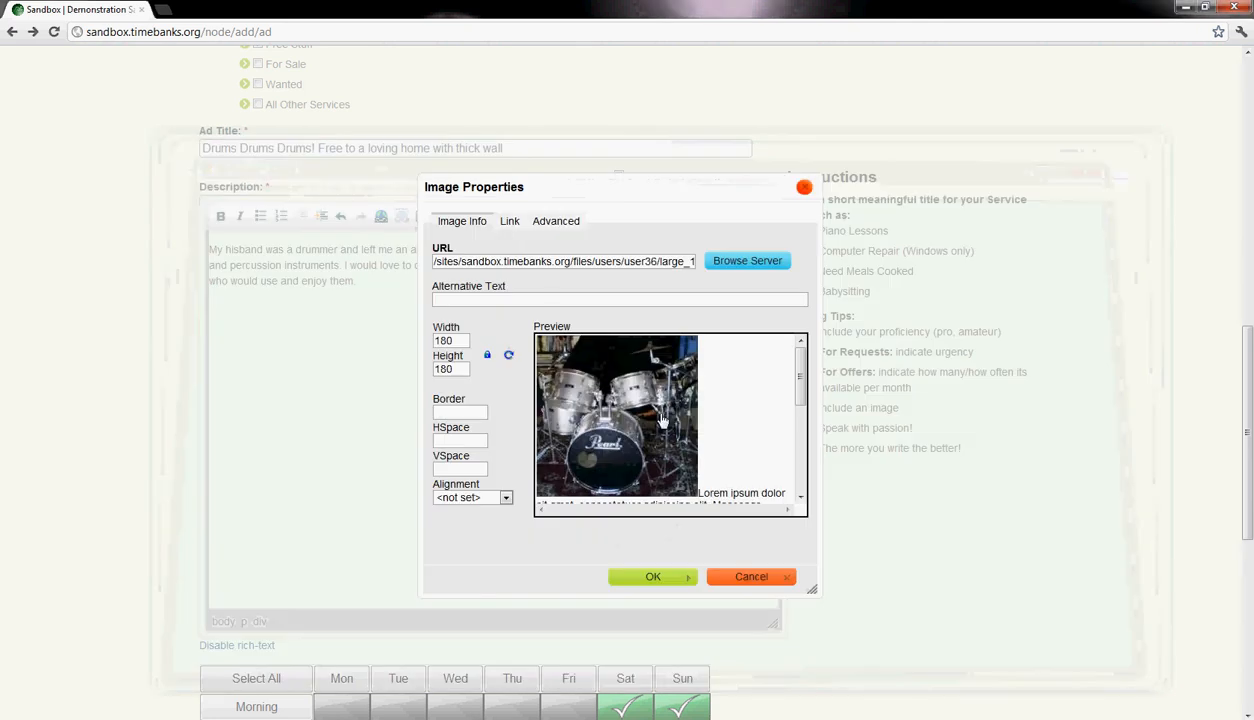
# - Check how the text flows around the drum picture in the preview and set its alignment to Left
pyautogui.scroll(-2, 808, 398)
pyautogui.scroll(-2, 808, 398)
pyautogui.scroll(5, 802, 385)
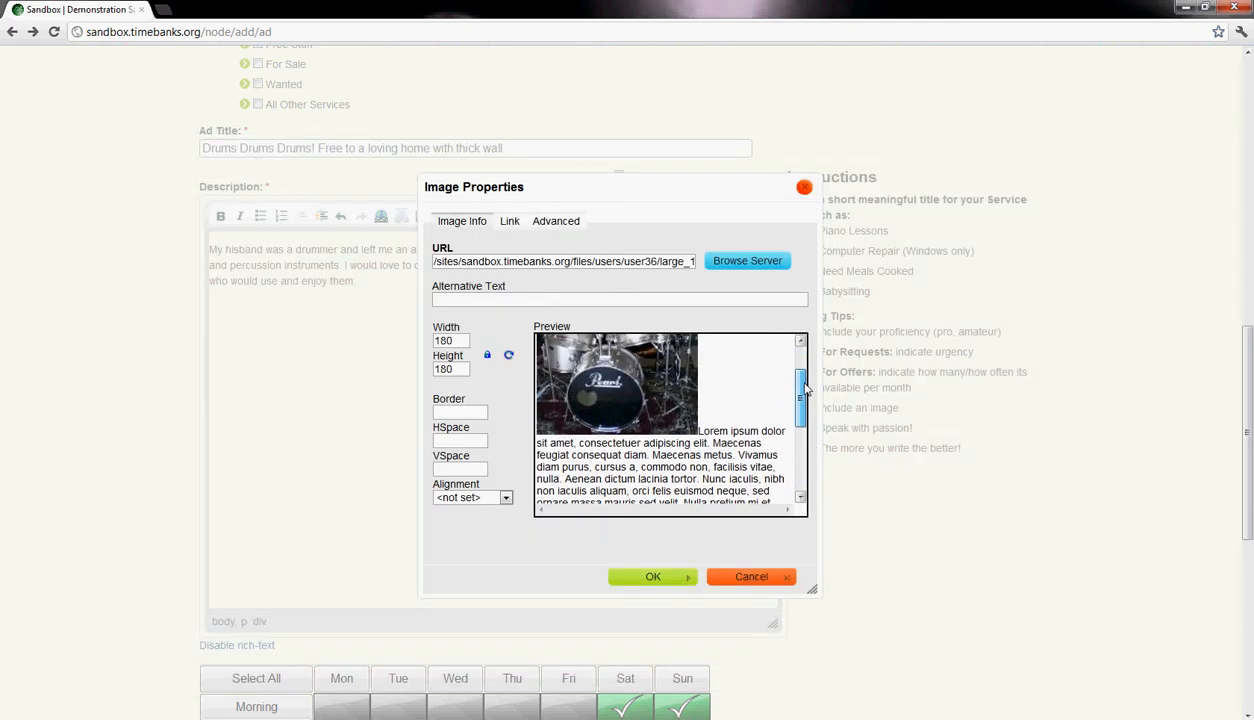
pyautogui.moveTo(799, 372); pyautogui.dragTo(778, 400)
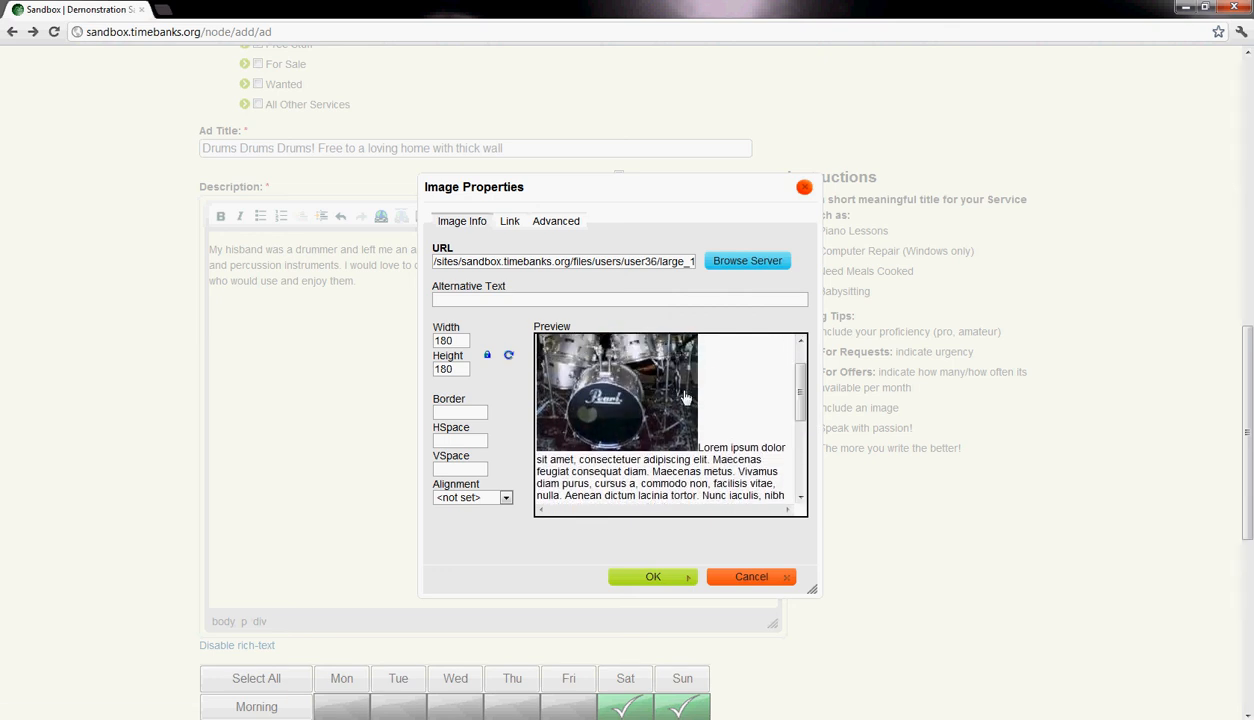
pyautogui.scroll(-3, 778, 400)
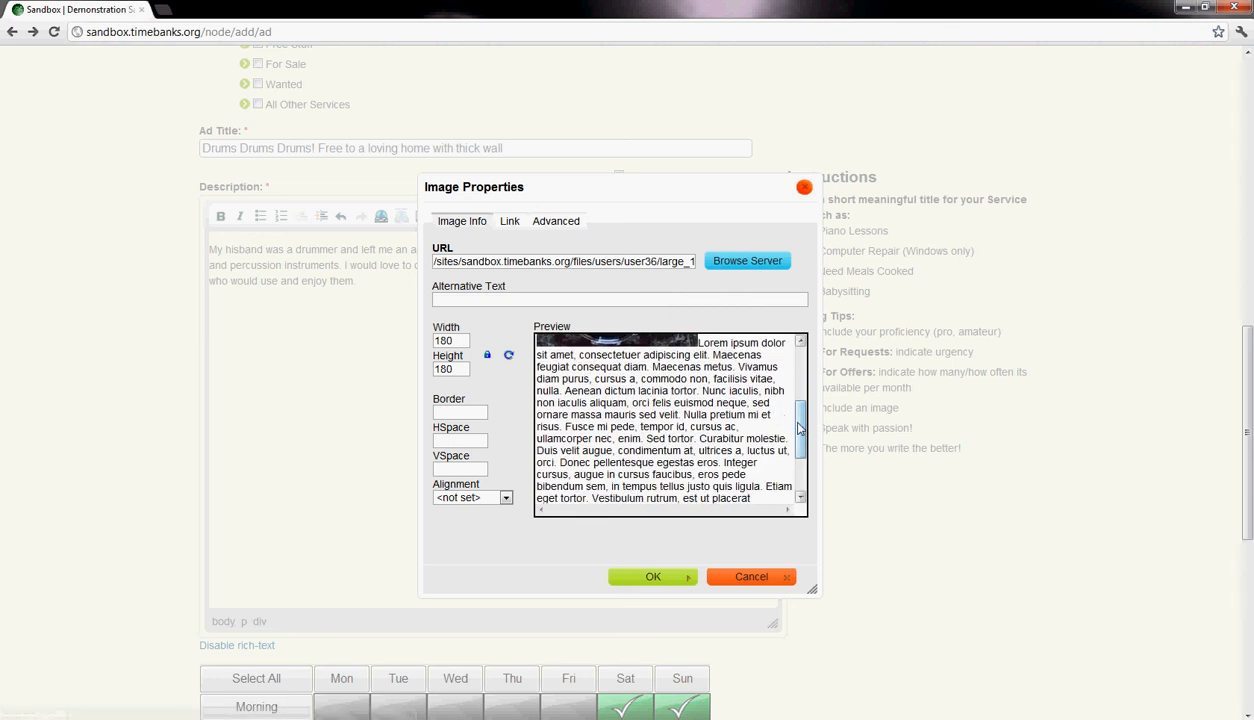
pyautogui.moveTo(801, 415); pyautogui.dragTo(810, 390)
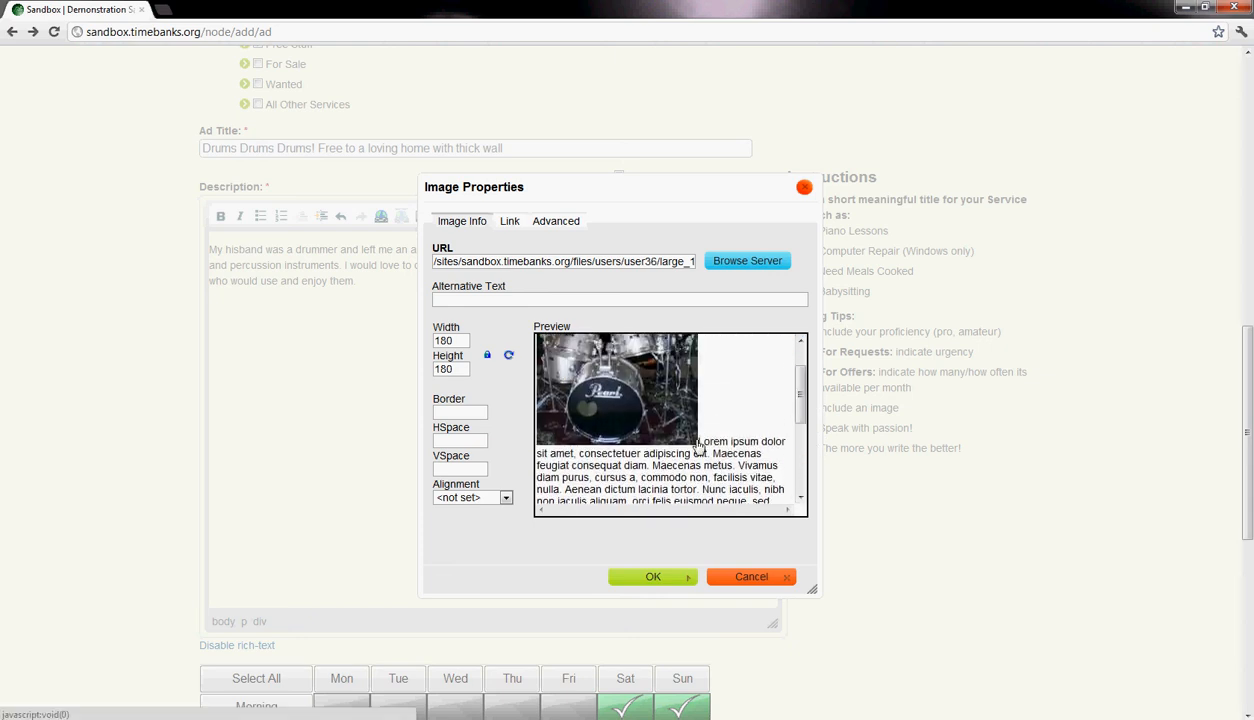
pyautogui.click(506, 498)
pyautogui.click(480, 523)
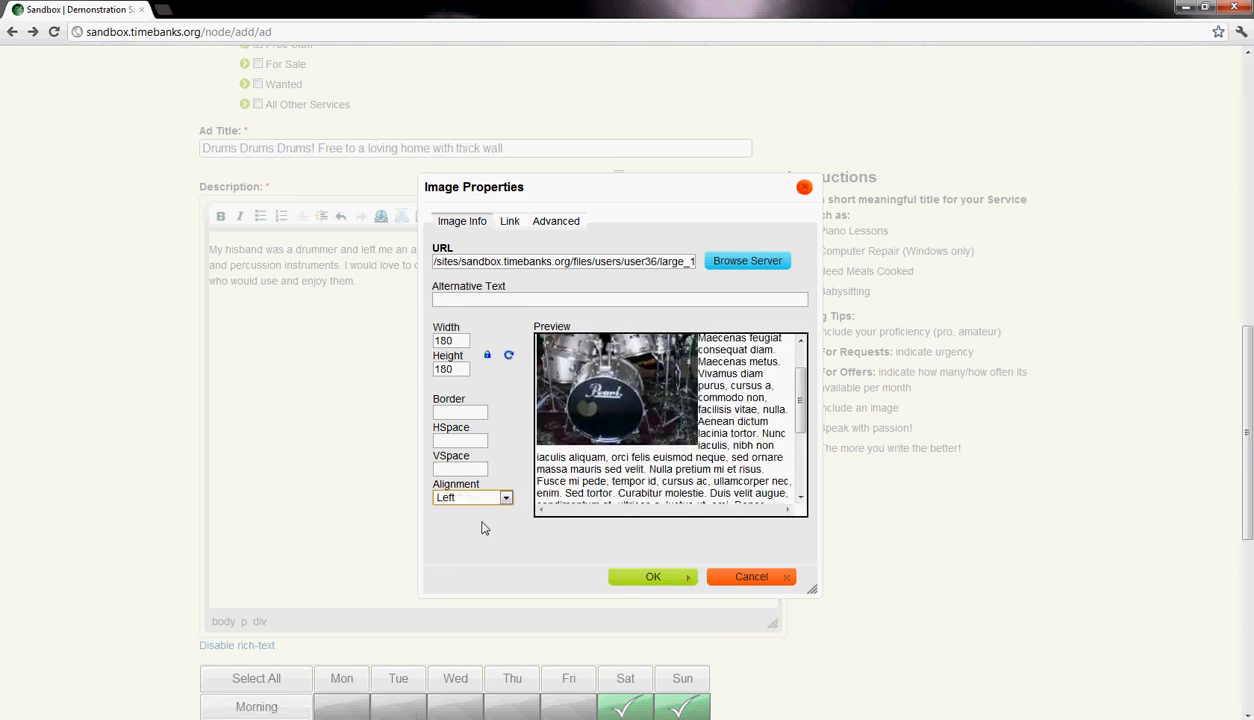
pyautogui.moveTo(800, 408); pyautogui.dragTo(779, 370)
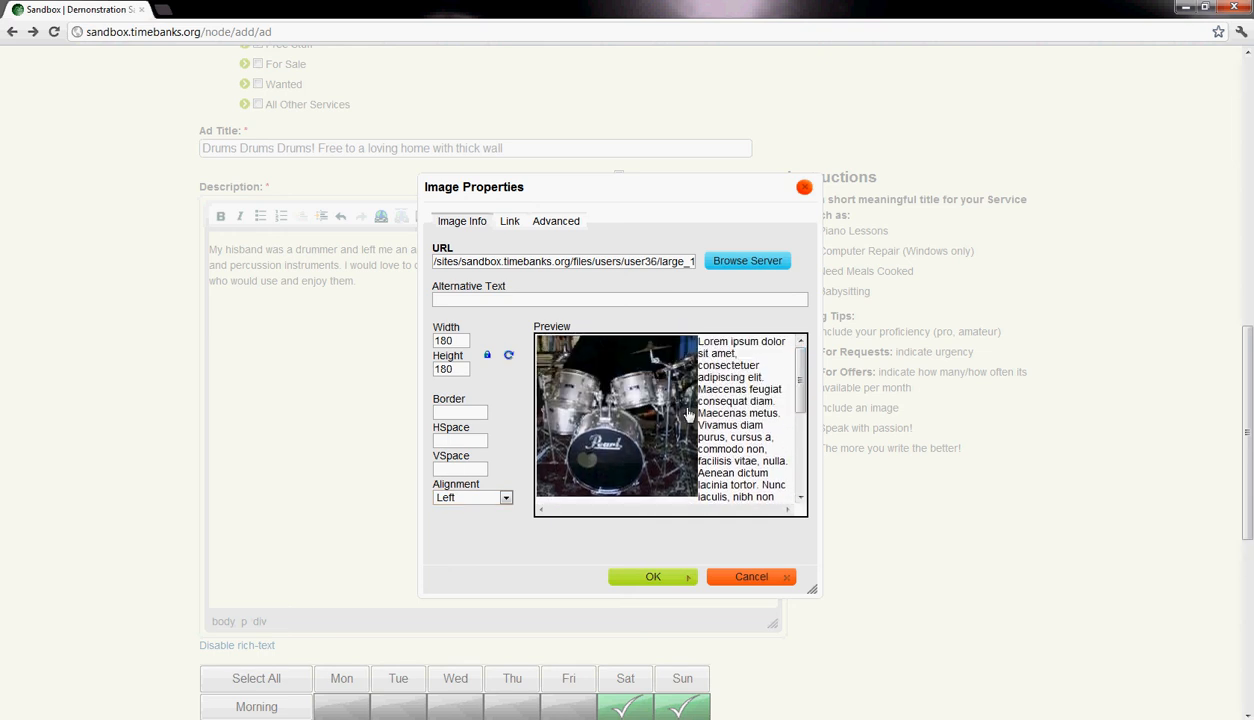
# - Set both the horizontal and vertical spacing around the drum picture to 1
pyautogui.click(459, 443)
pyautogui.write('1')
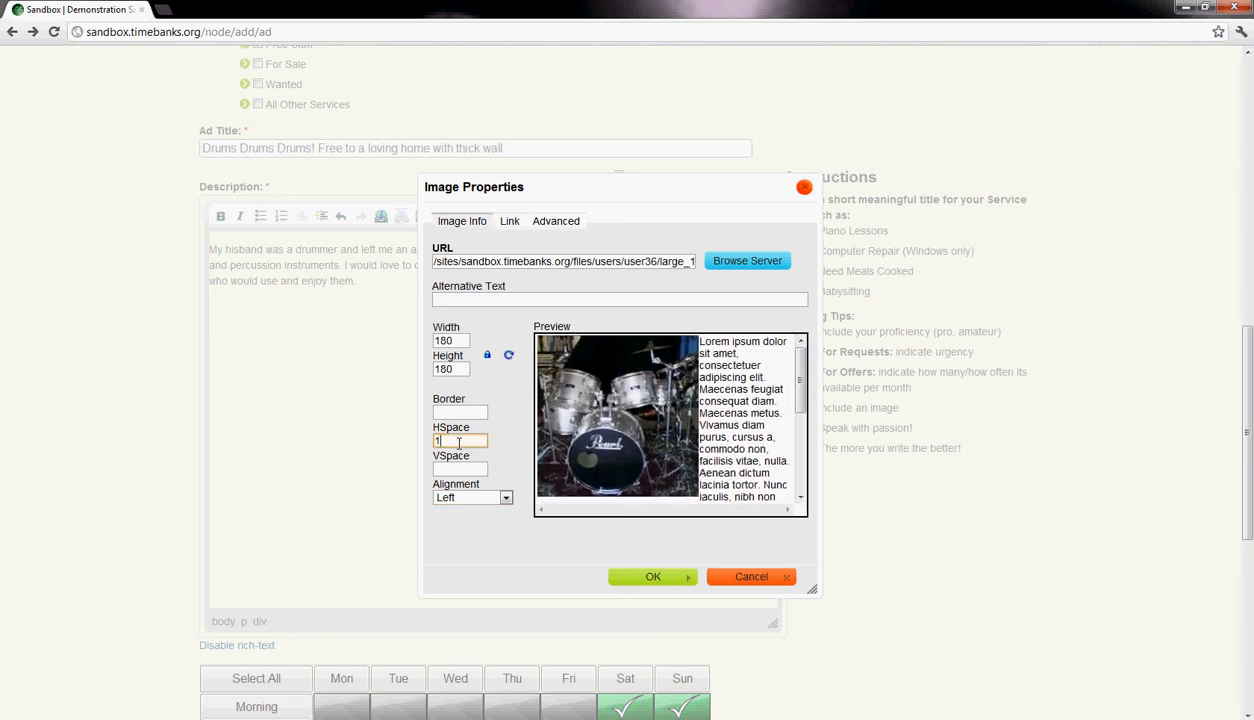
pyautogui.click(440, 468)
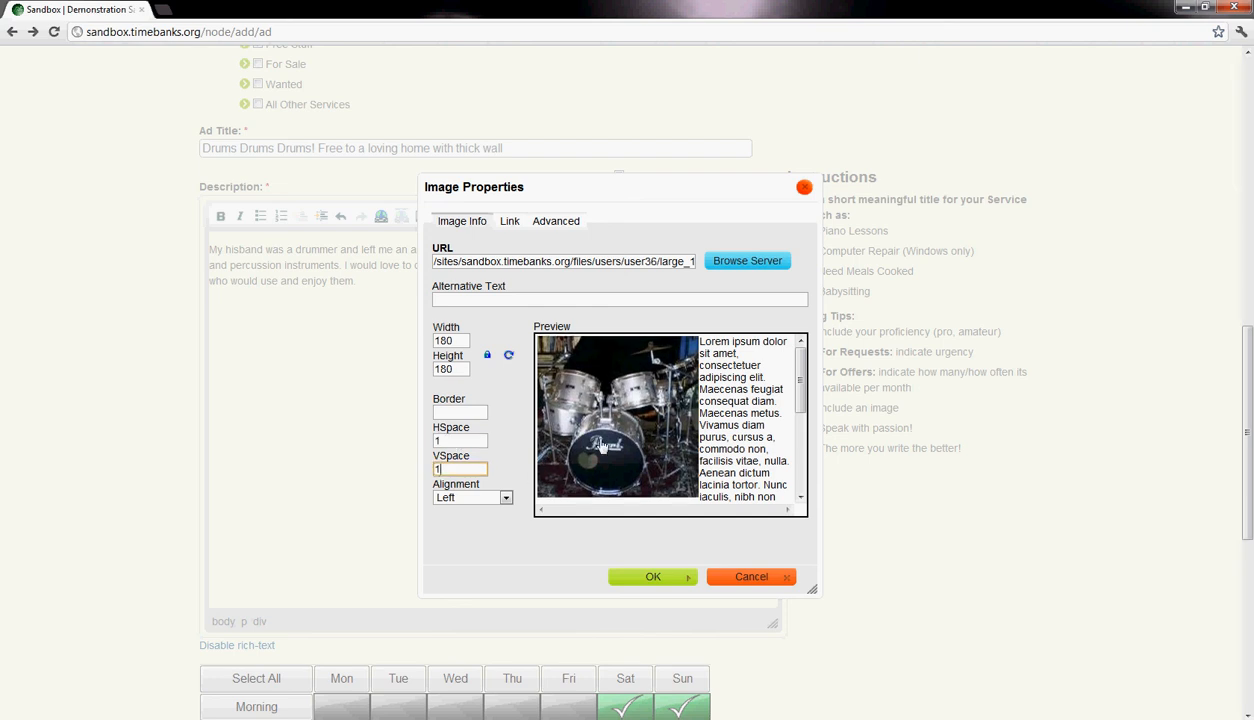
# - Set the drum picture's HSpace and VSpace to 2 and give it a border of 2
pyautogui.moveTo(448, 442); pyautogui.dragTo(421, 442)
pyautogui.write('2')
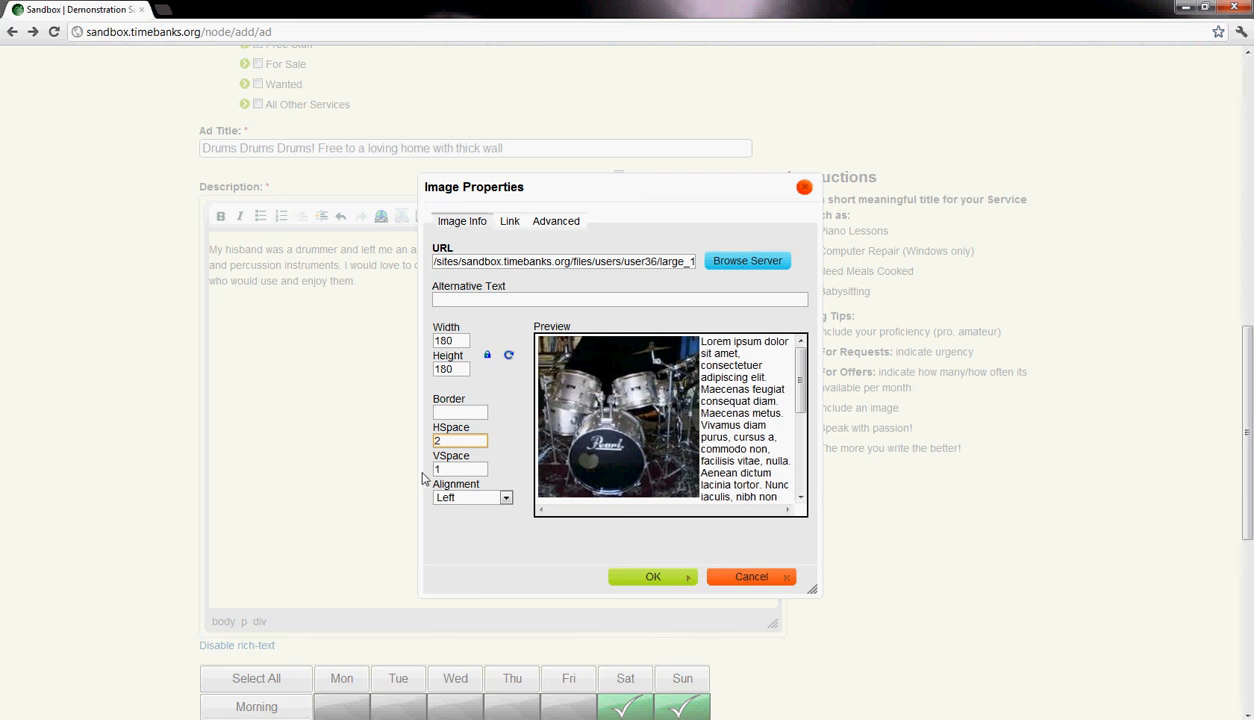
pyautogui.moveTo(440, 468); pyautogui.dragTo(366, 466)
pyautogui.write('2')
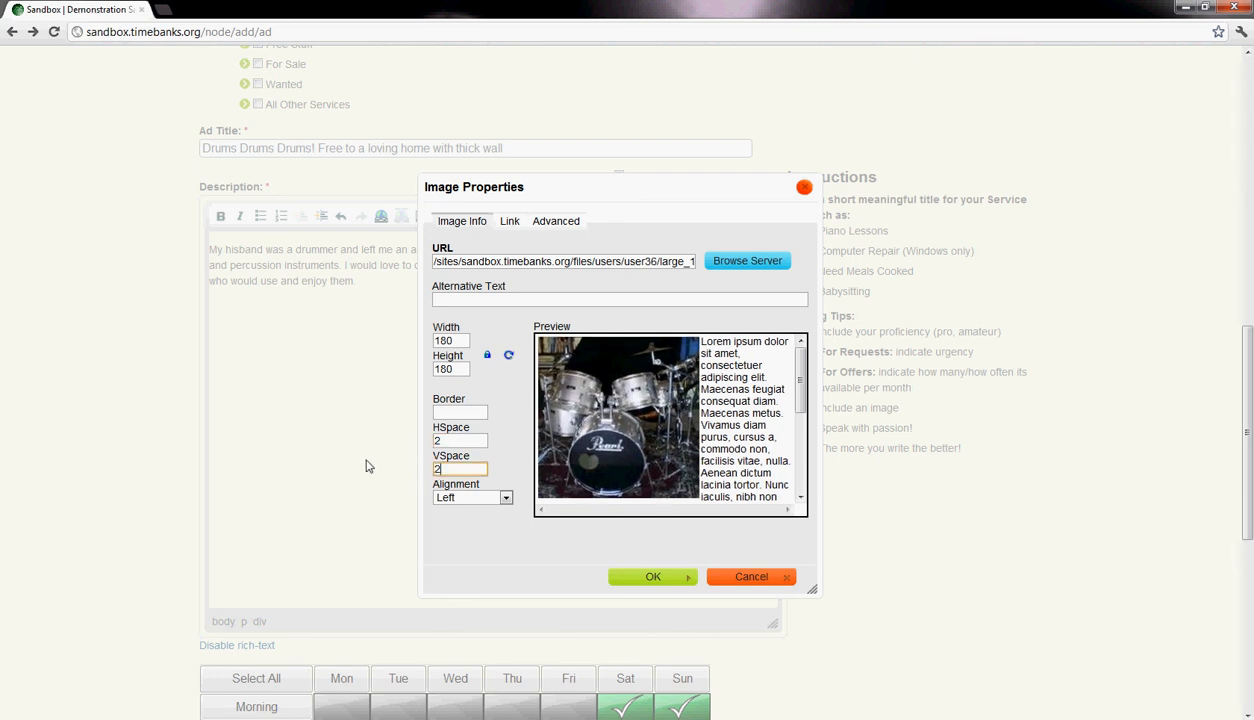
pyautogui.click(451, 413)
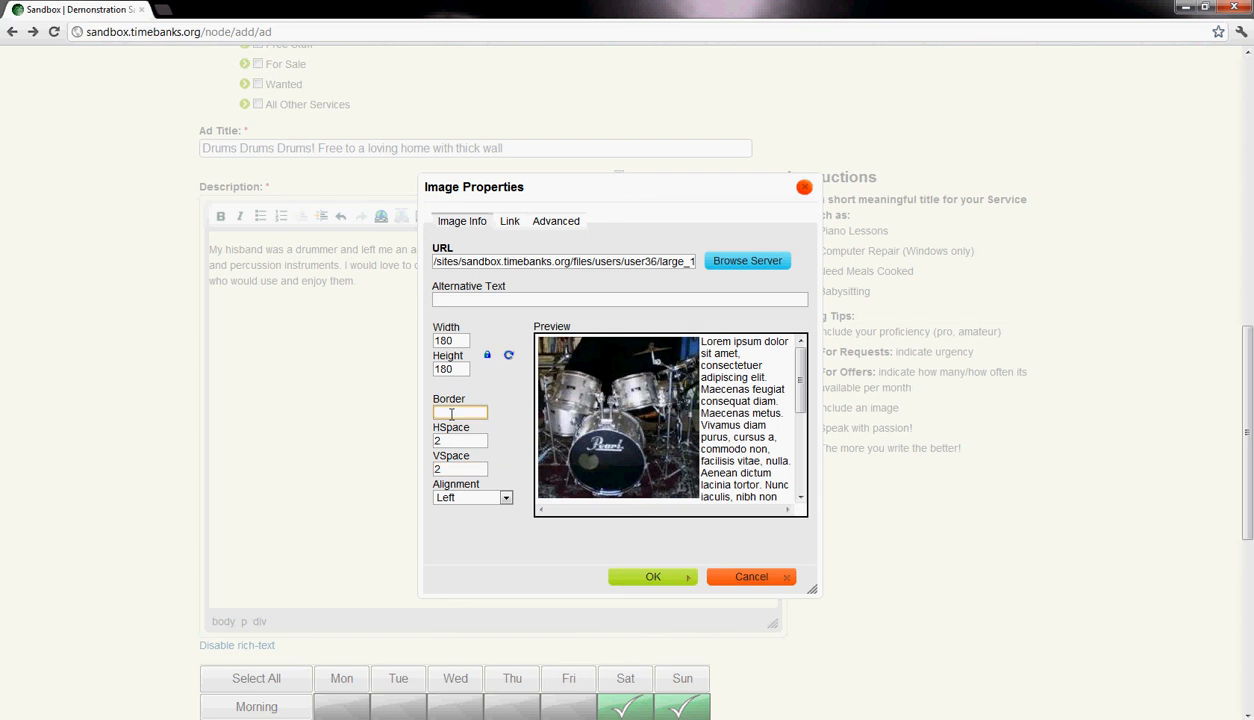
pyautogui.write('2')
pyautogui.click(464, 443)
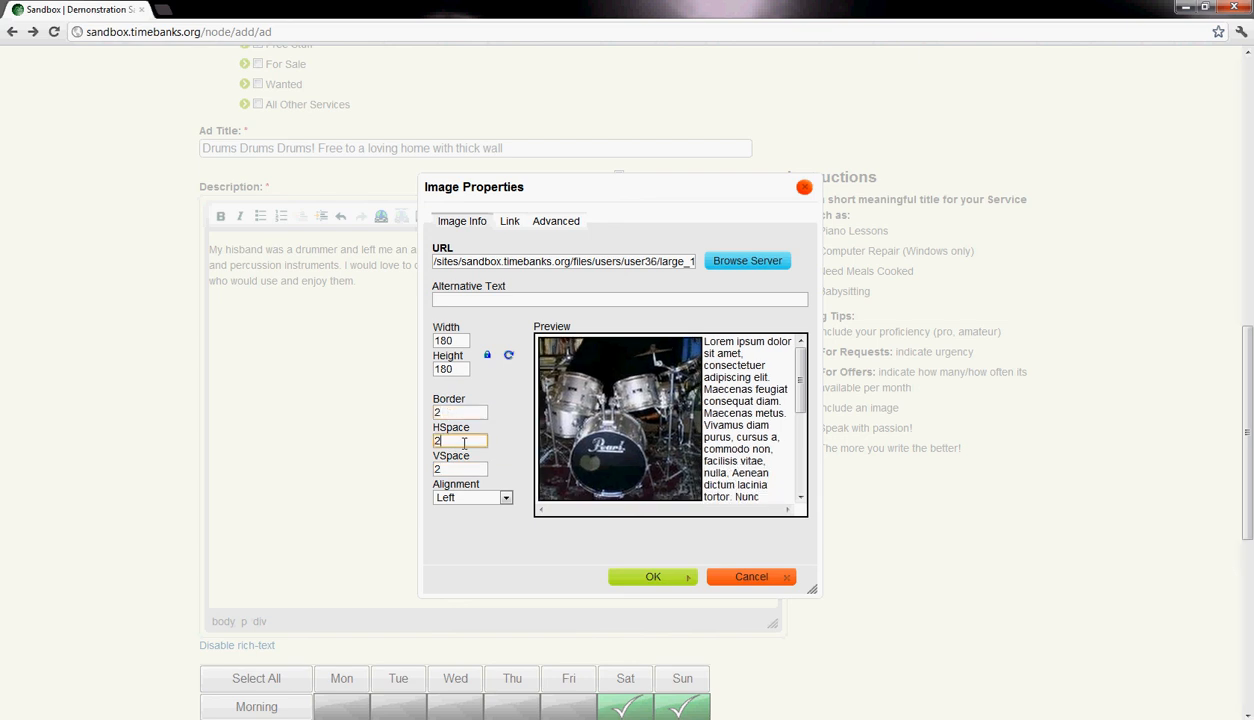
pyautogui.click(457, 410)
# - Enter "Pic of Drum Set" as the picture's alternative text
pyautogui.click(475, 300)
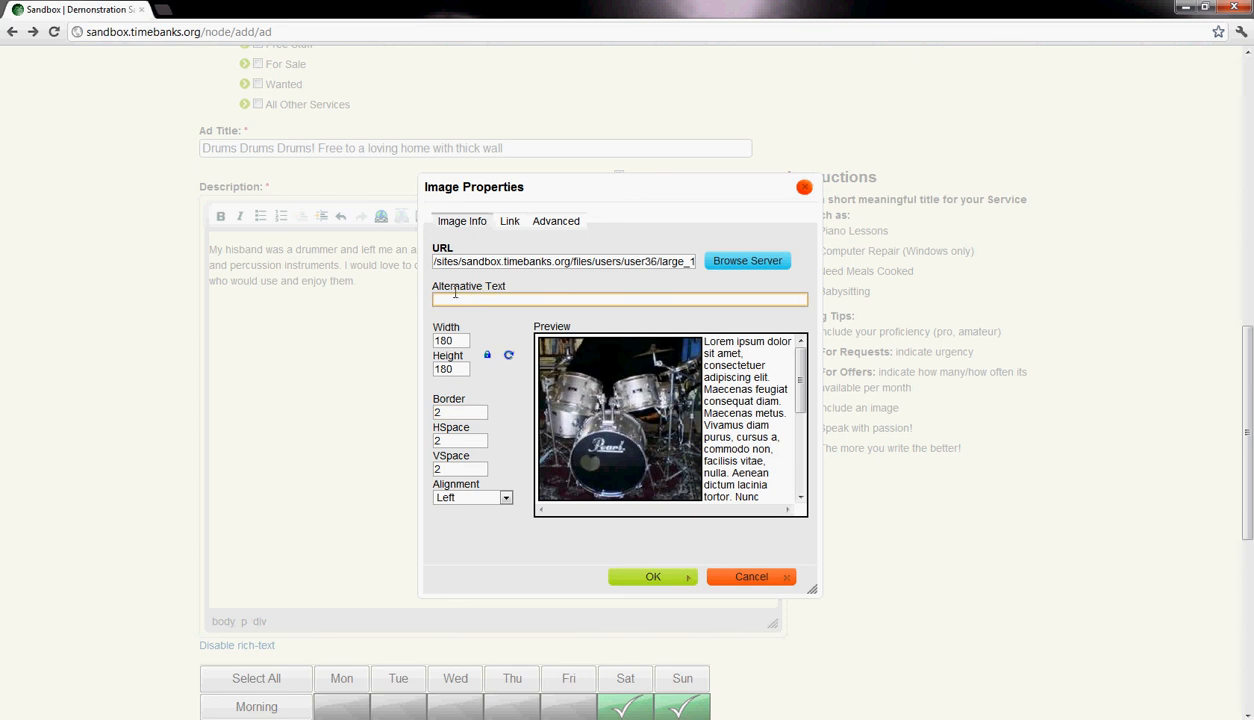
pyautogui.scroll(-4, 680, 345)
pyautogui.scroll(5, 690, 348)
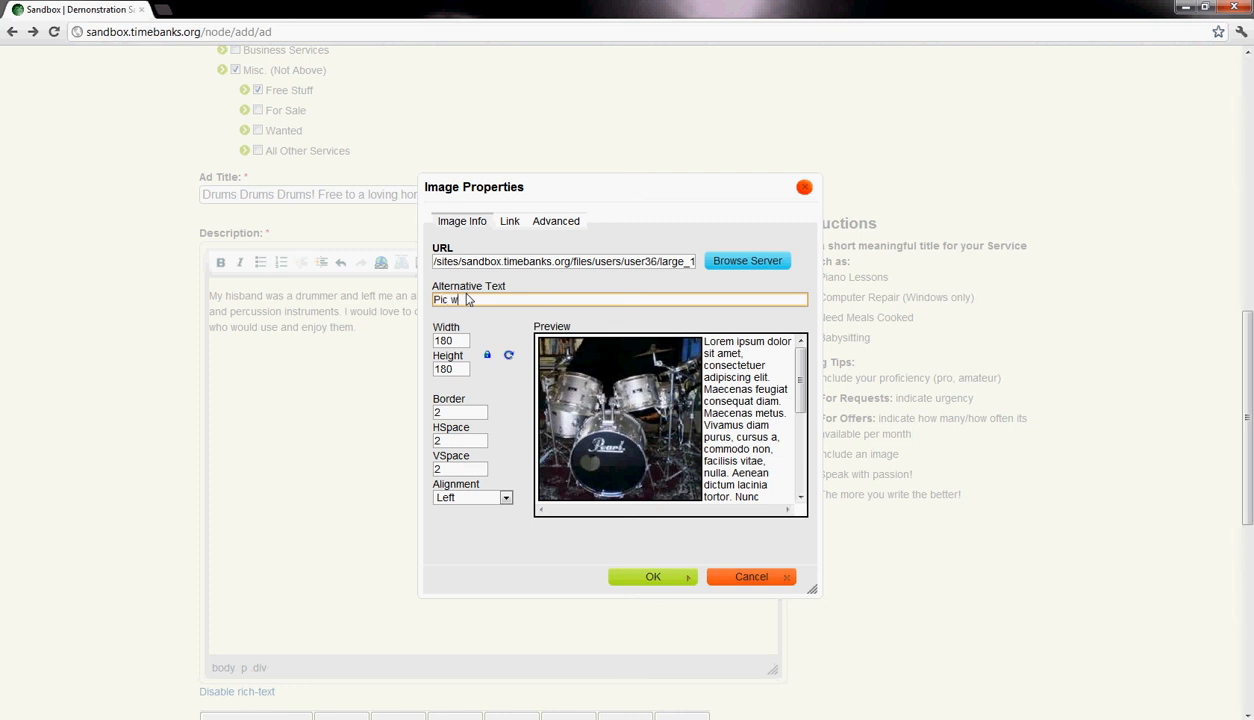
pyautogui.write('t')
pyautogui.click(519, 526)
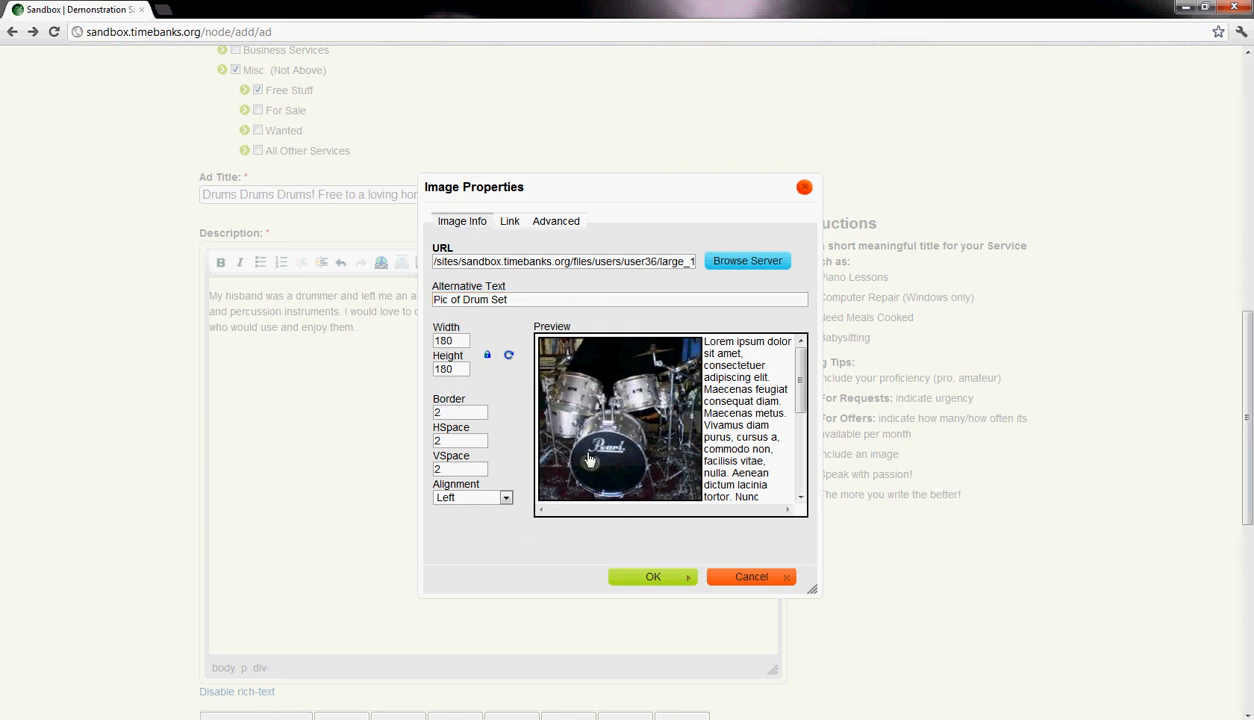
pyautogui.click(587, 298)
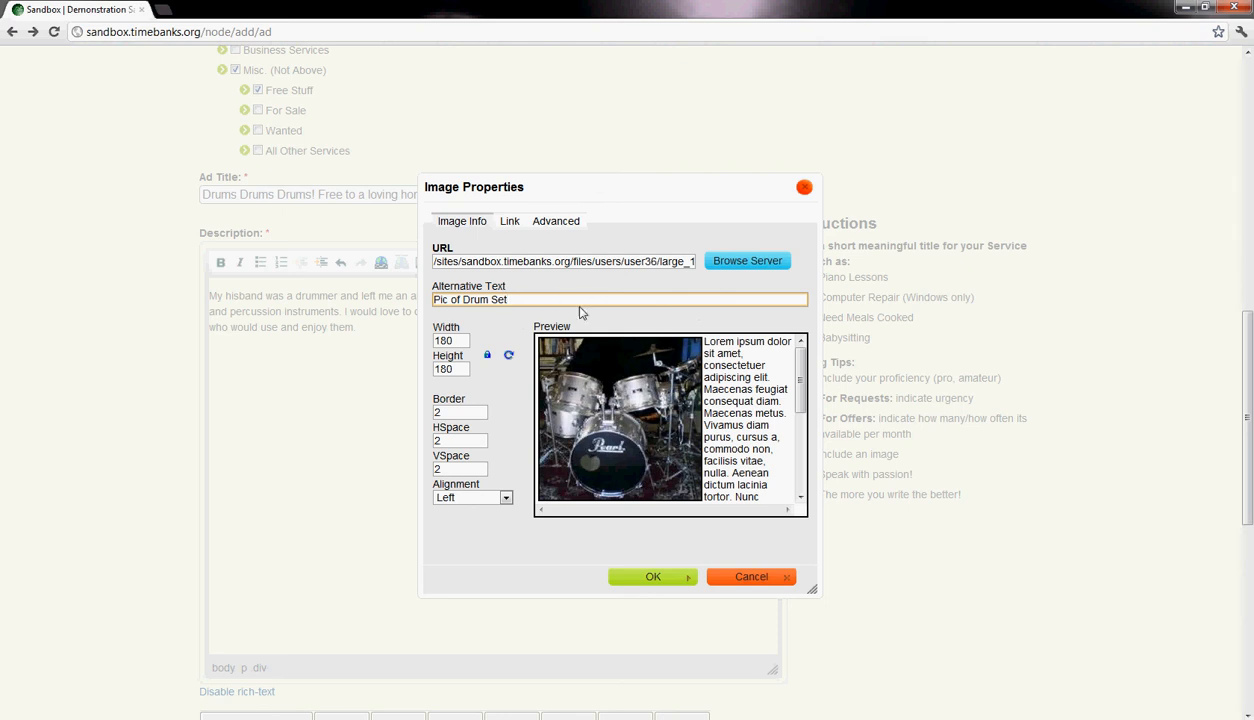
# - Review the picture's link URL and target options and its advanced style settings, and return to the basic image information
pyautogui.click(508, 221)
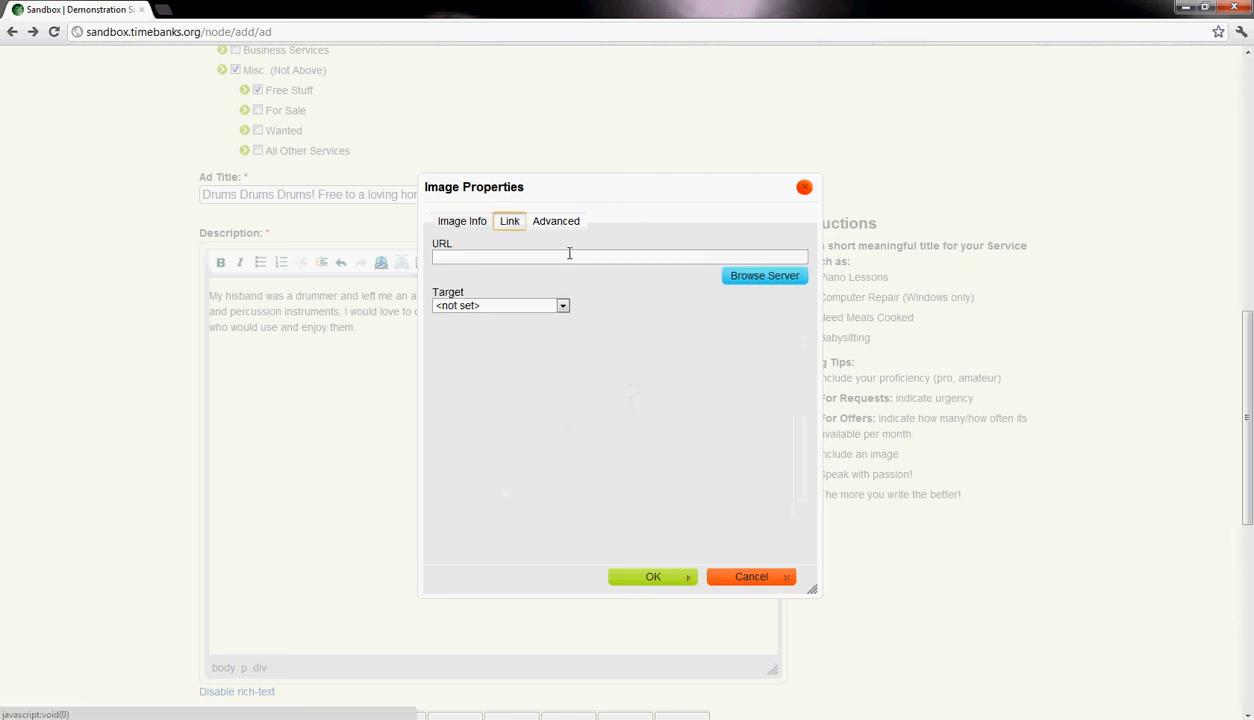
pyautogui.click(562, 305)
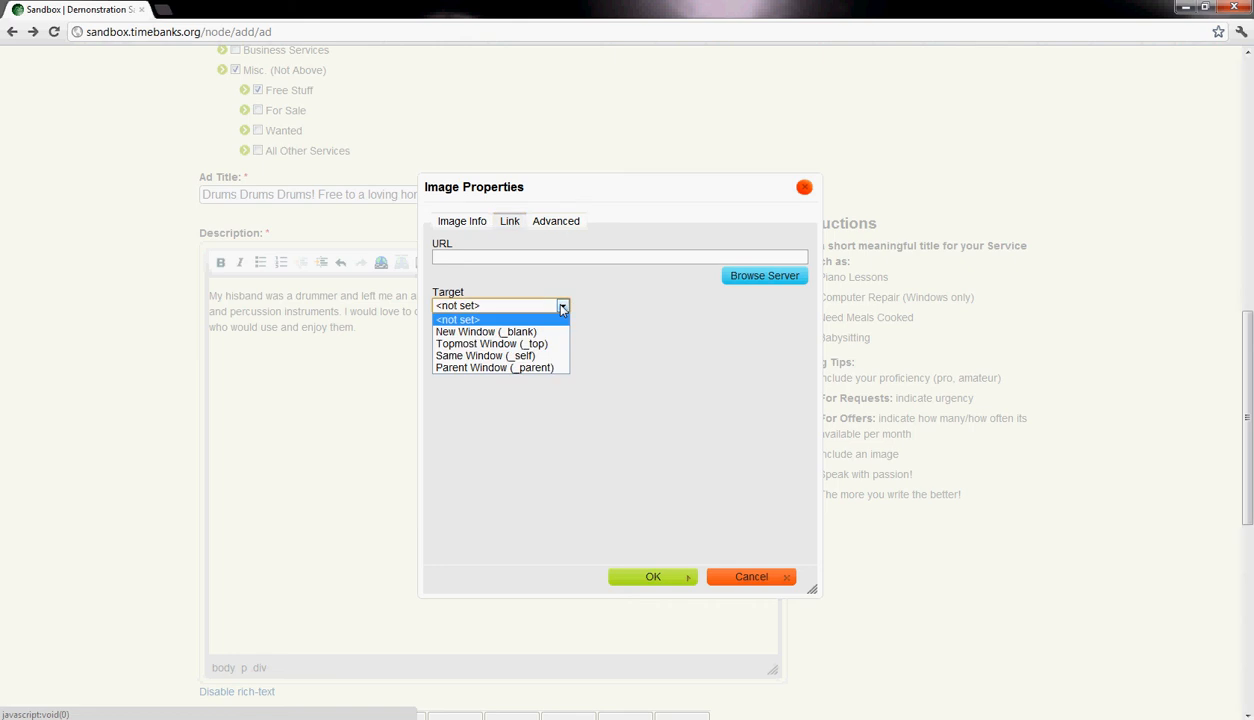
pyautogui.click(479, 257)
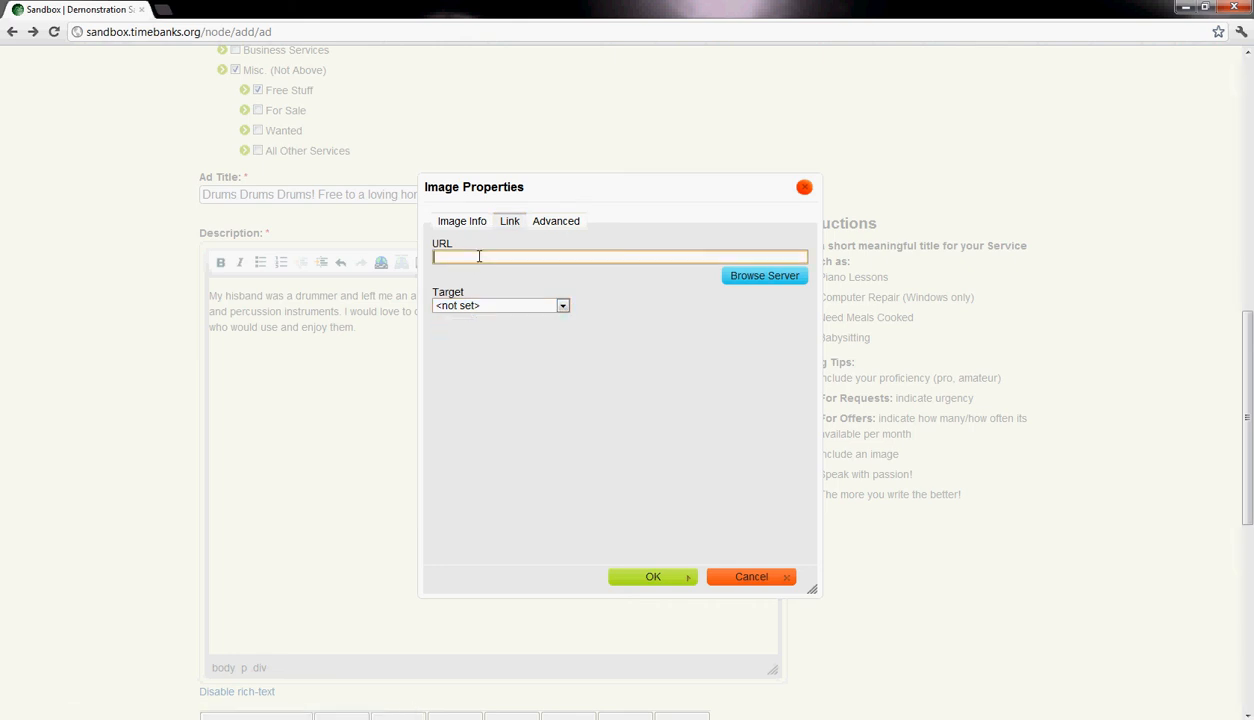
pyautogui.click(561, 305)
pyautogui.click(543, 235)
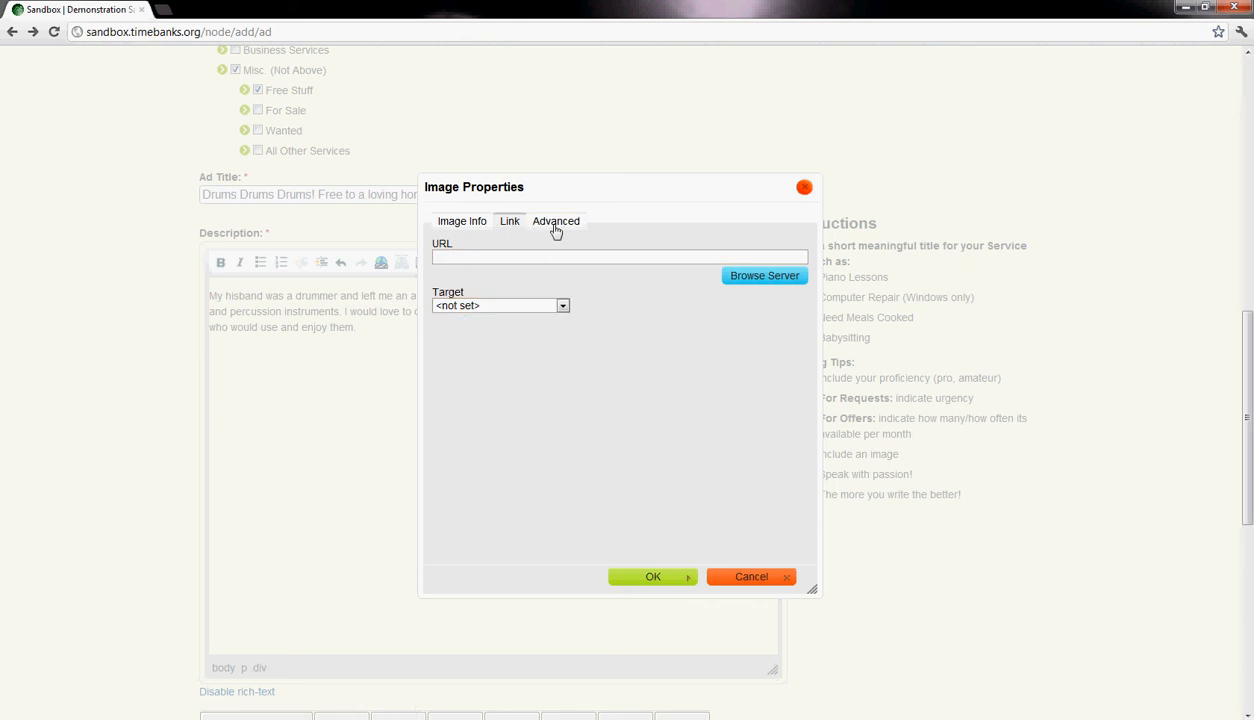
pyautogui.click(556, 228)
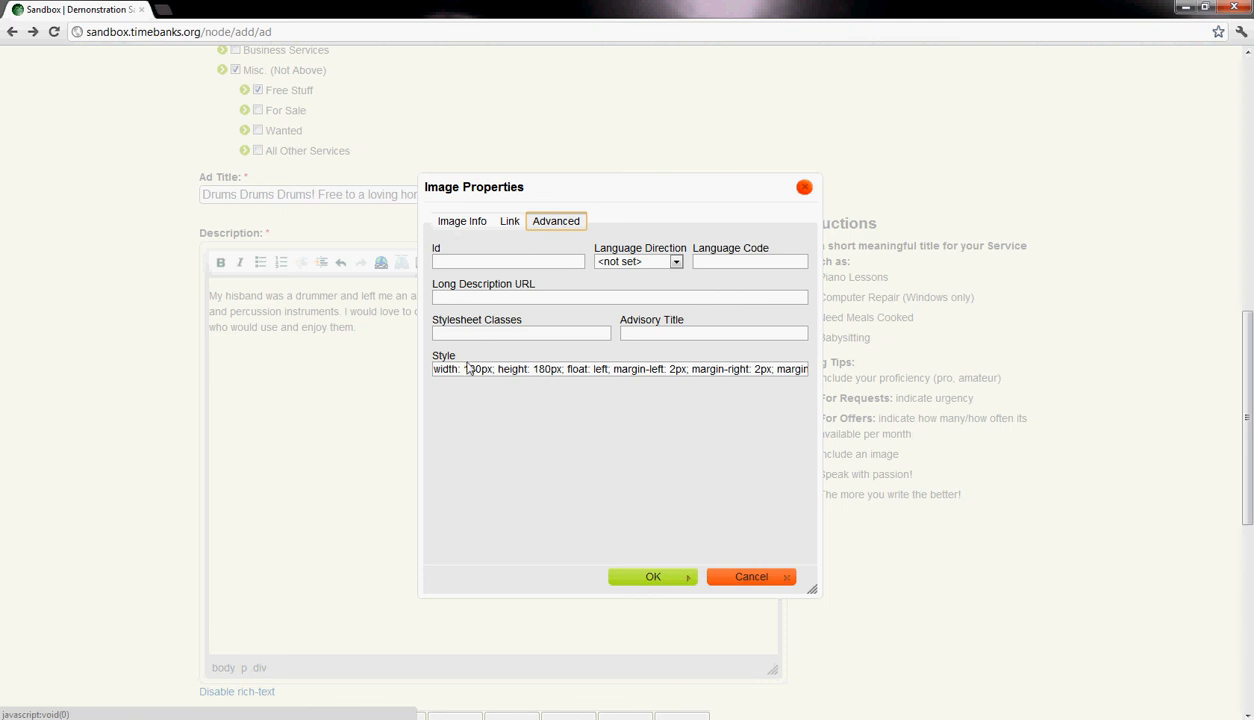
pyautogui.click(458, 222)
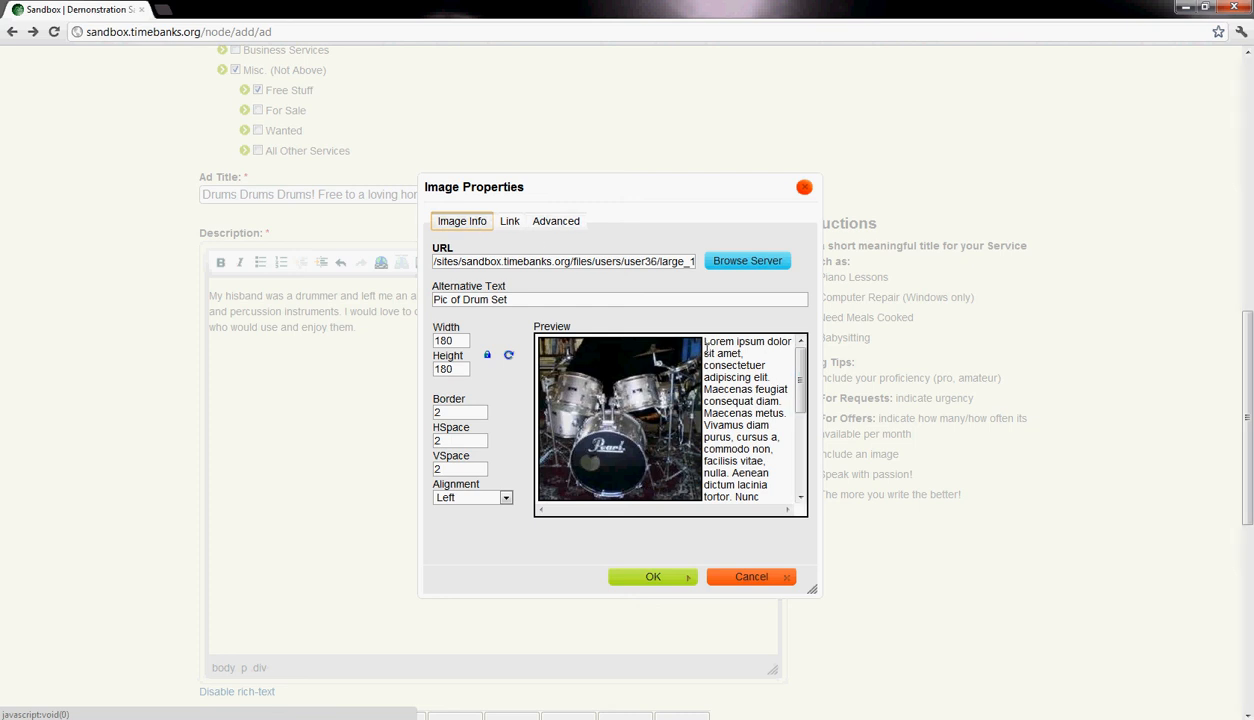
# - Check the wrapped text in the preview and confirm the image properties to place the drum picture in the description
pyautogui.moveTo(706, 343); pyautogui.dragTo(738, 476)
pyautogui.click(745, 424)
pyautogui.scroll(-2, 737, 482)
pyautogui.scroll(2, 737, 483)
pyautogui.scroll(-2, 736, 484)
pyautogui.click(652, 577)
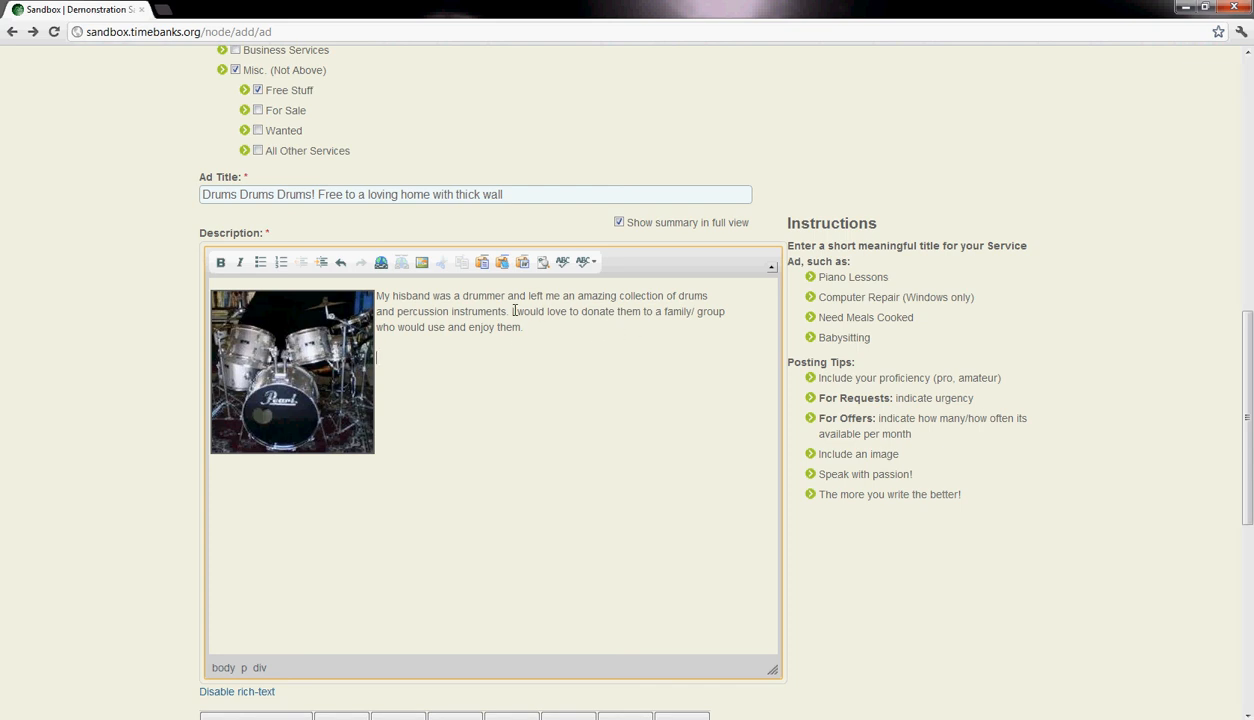
# - Make the description sentence "I would love to donate them to a family/ group who would use and enjoy them." bold
pyautogui.moveTo(511, 311)
pyautogui.mouseDown()
pyautogui.moveTo(618, 315)
pyautogui.moveTo(522, 325)
pyautogui.mouseUp()
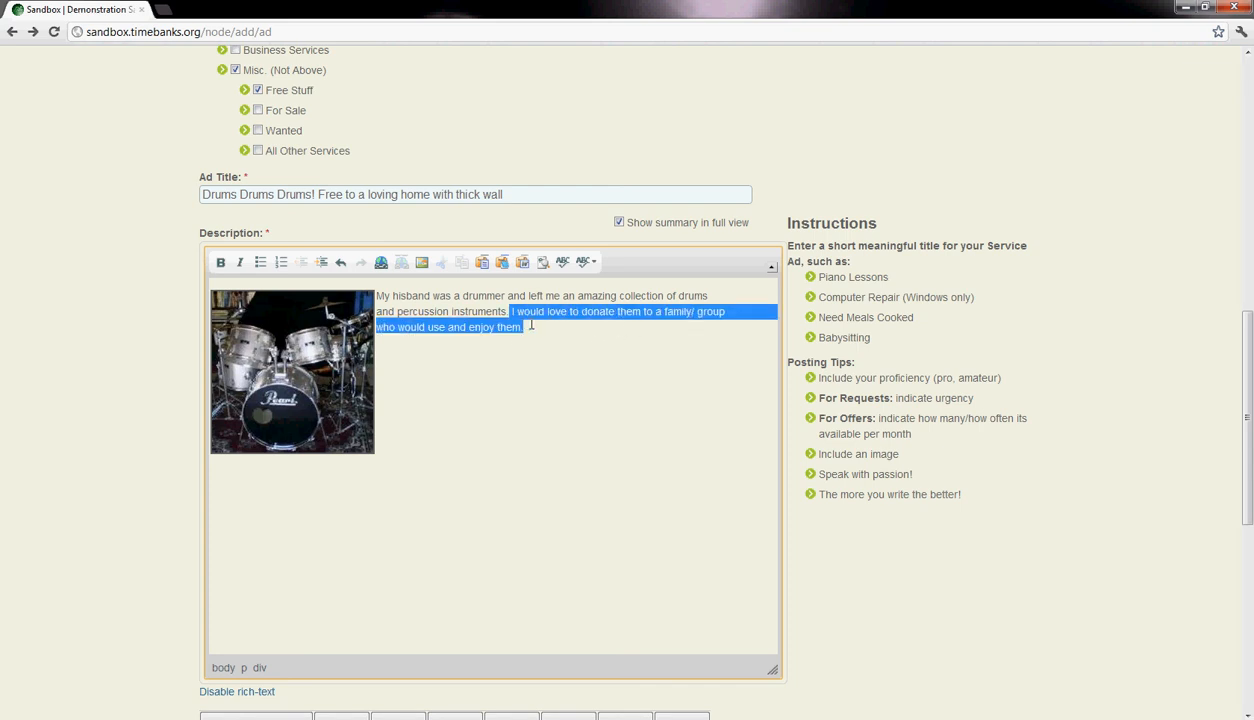
pyautogui.click(220, 262)
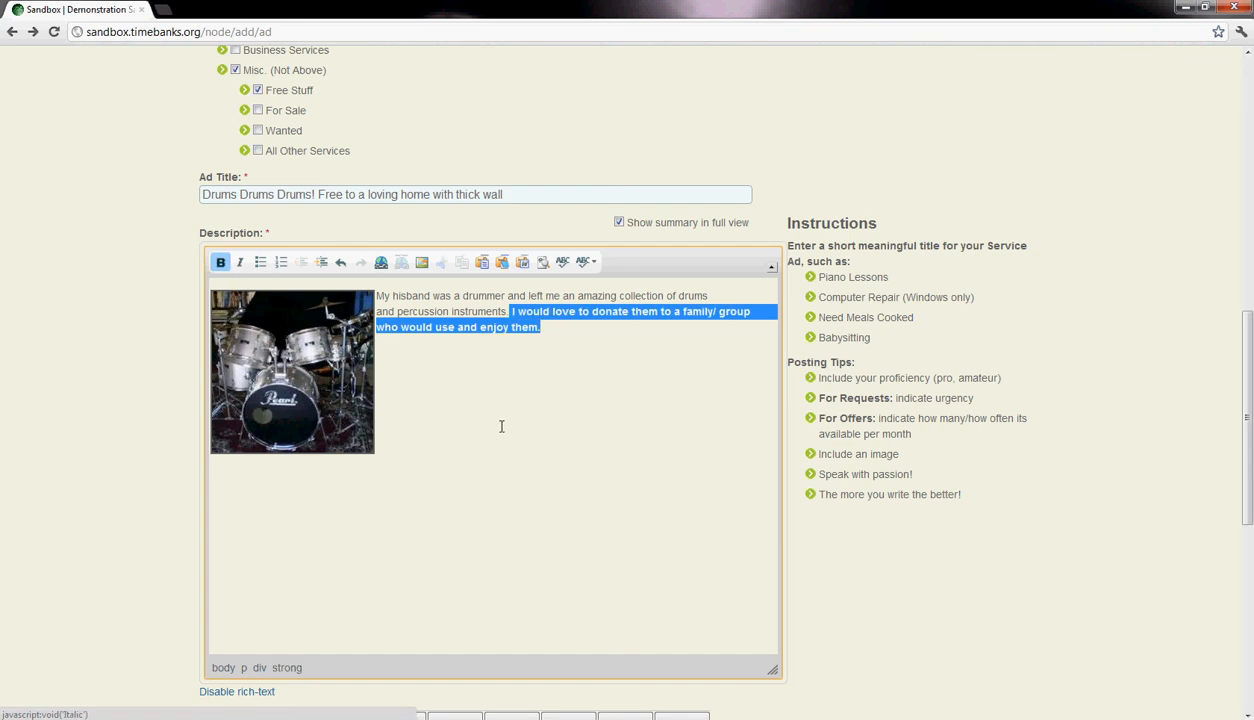
pyautogui.click(536, 334)
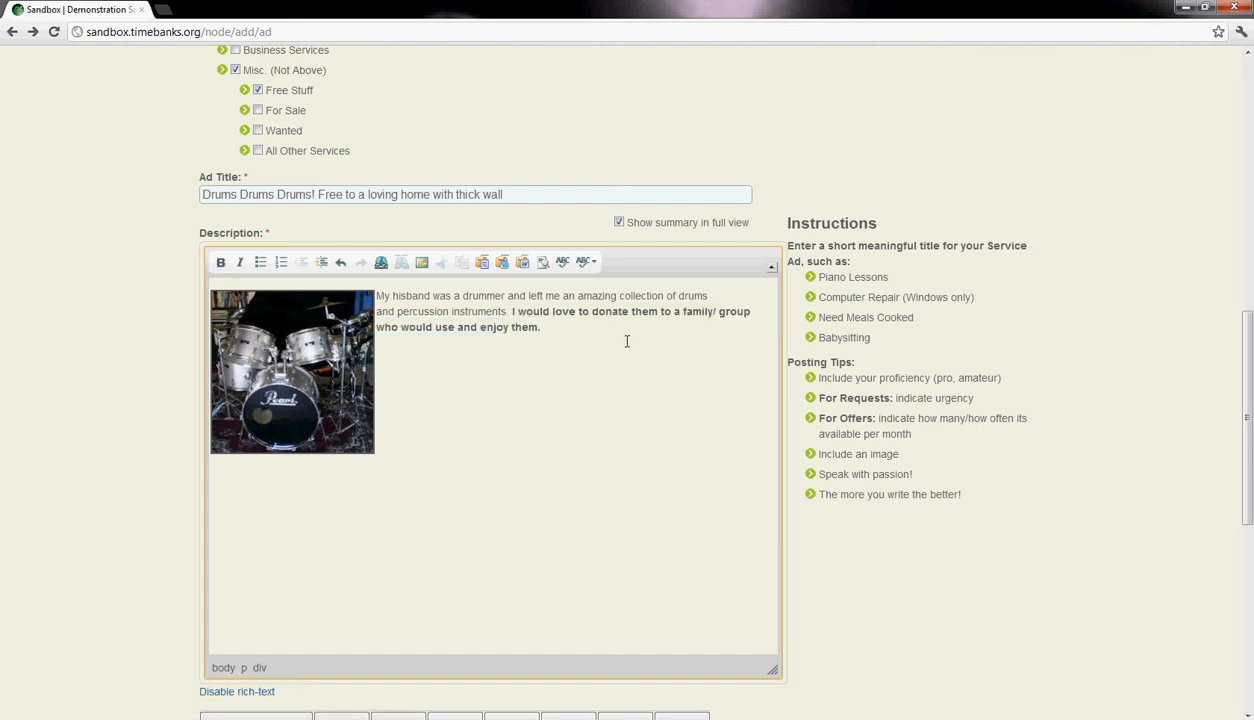
# - Review the drums ad's selected categories, title, description, availability grid and expiration date
pyautogui.scroll(-3, 526, 361)
pyautogui.scroll(4, 526, 361)
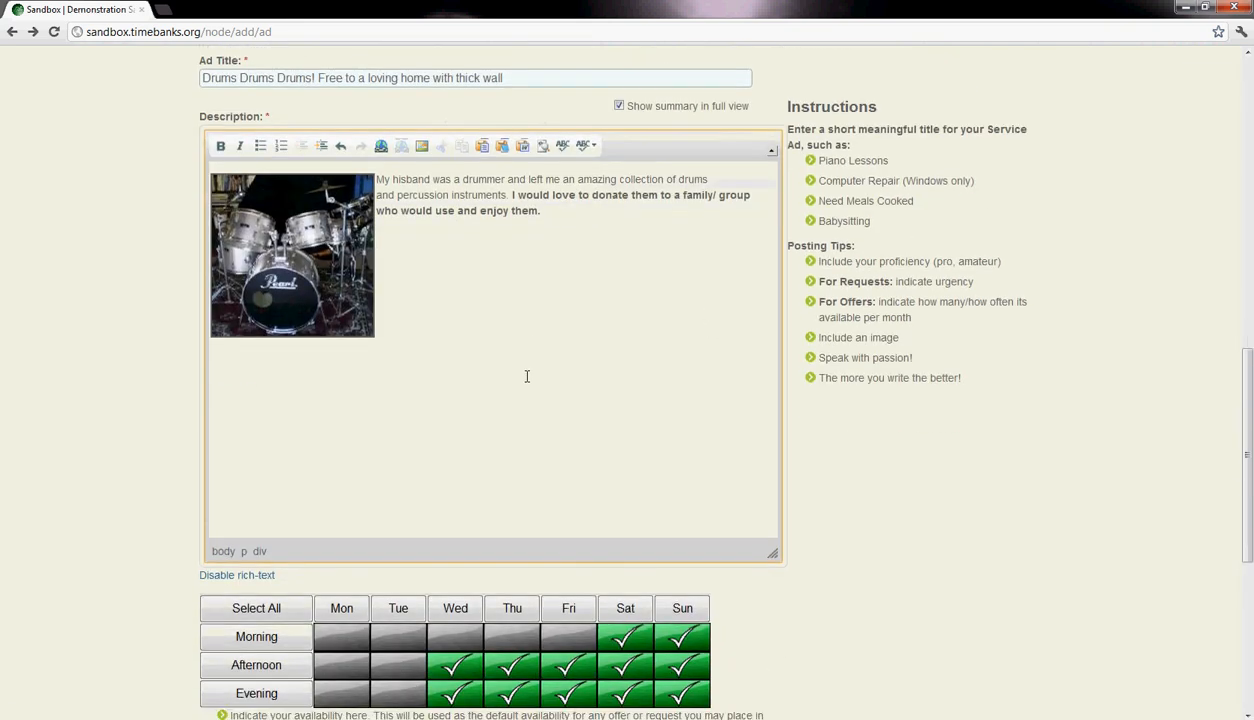
pyautogui.scroll(2, 530, 378)
pyautogui.scroll(-4, 479, 403)
pyautogui.scroll(3, 482, 406)
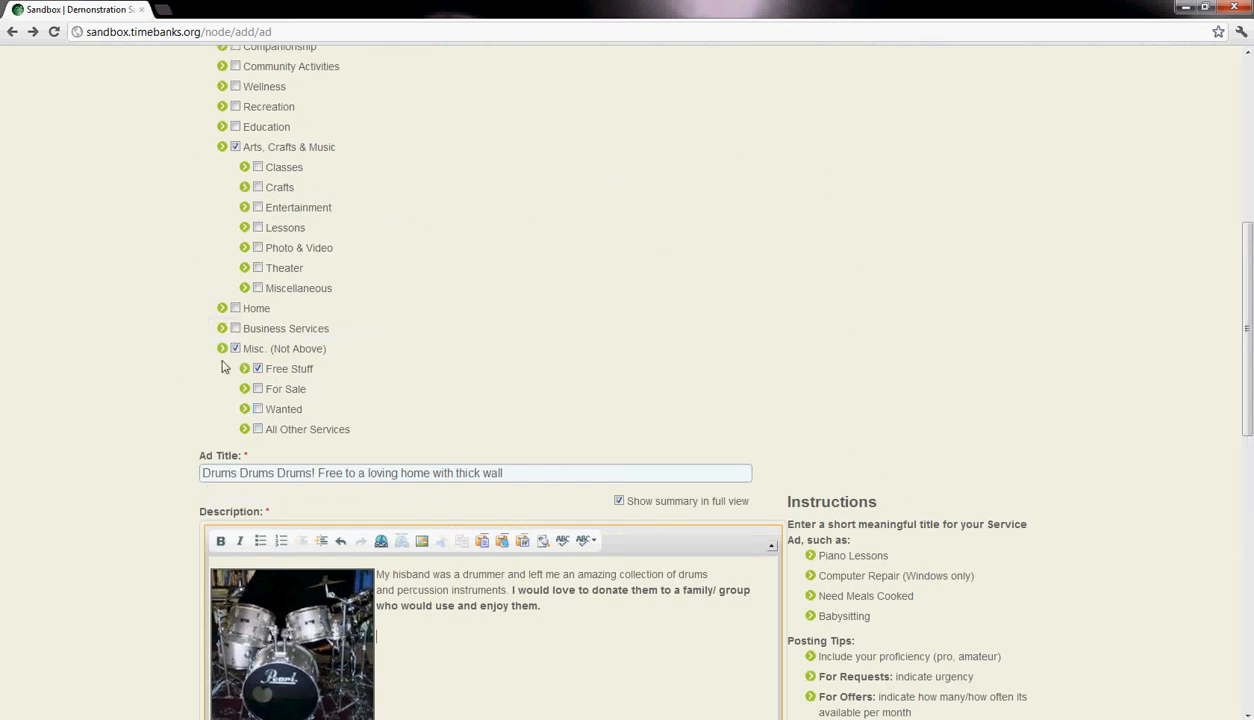
pyautogui.scroll(-2, 265, 358)
pyautogui.scroll(-2, 270, 255)
pyautogui.scroll(3, 300, 300)
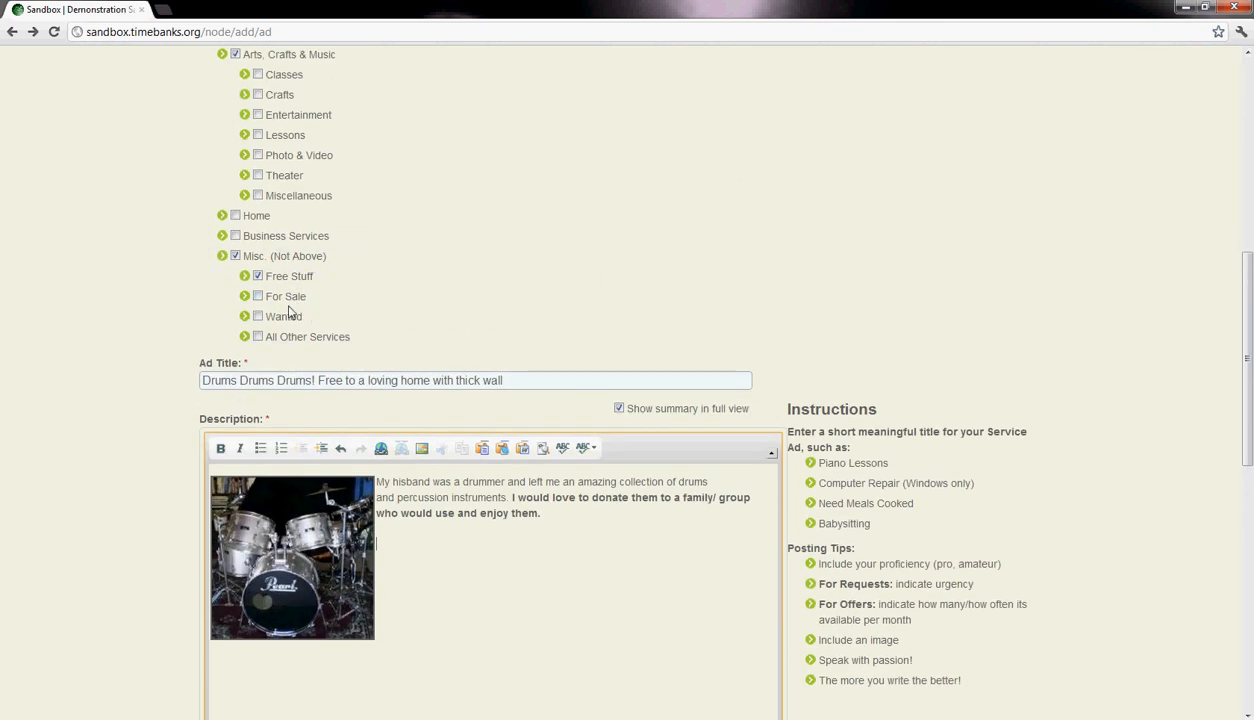
pyautogui.scroll(-12, 350, 331)
pyautogui.scroll(10, 351, 331)
pyautogui.scroll(4, 350, 331)
pyautogui.scroll(-12, 350, 331)
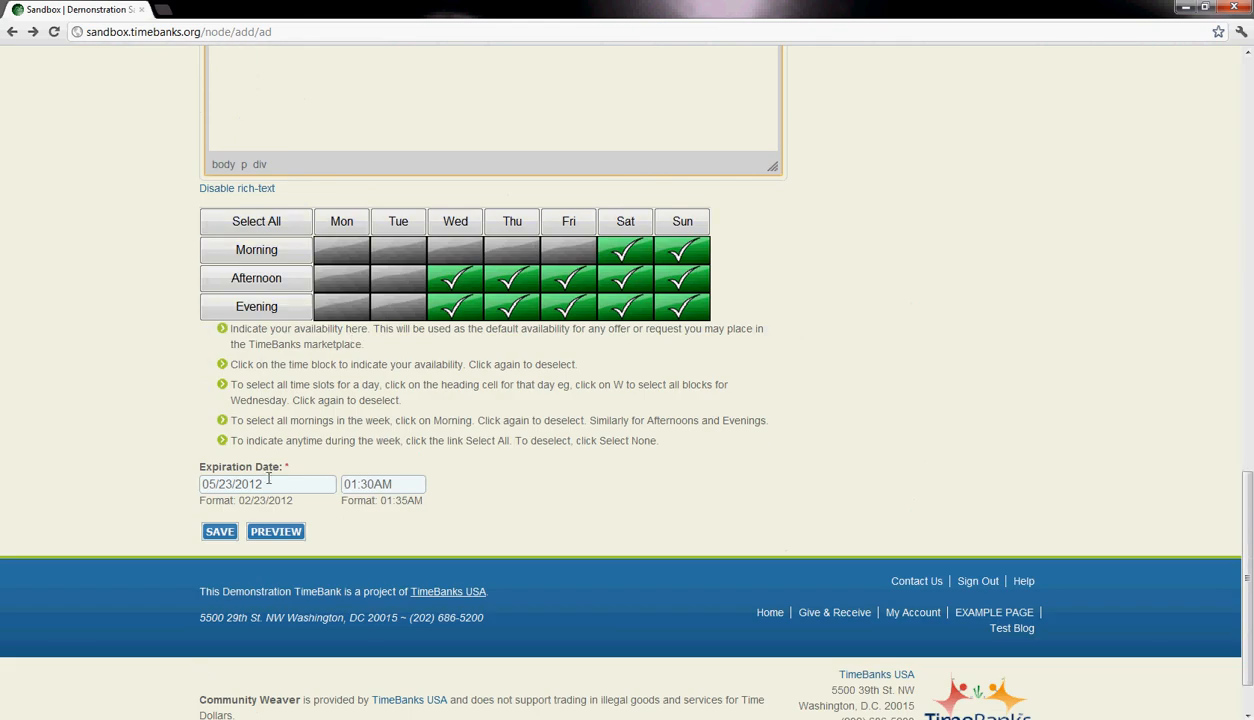
# - Set the ad's expiration date to 05/04/2013 using the calendar
pyautogui.moveTo(288, 484); pyautogui.dragTo(180, 489)
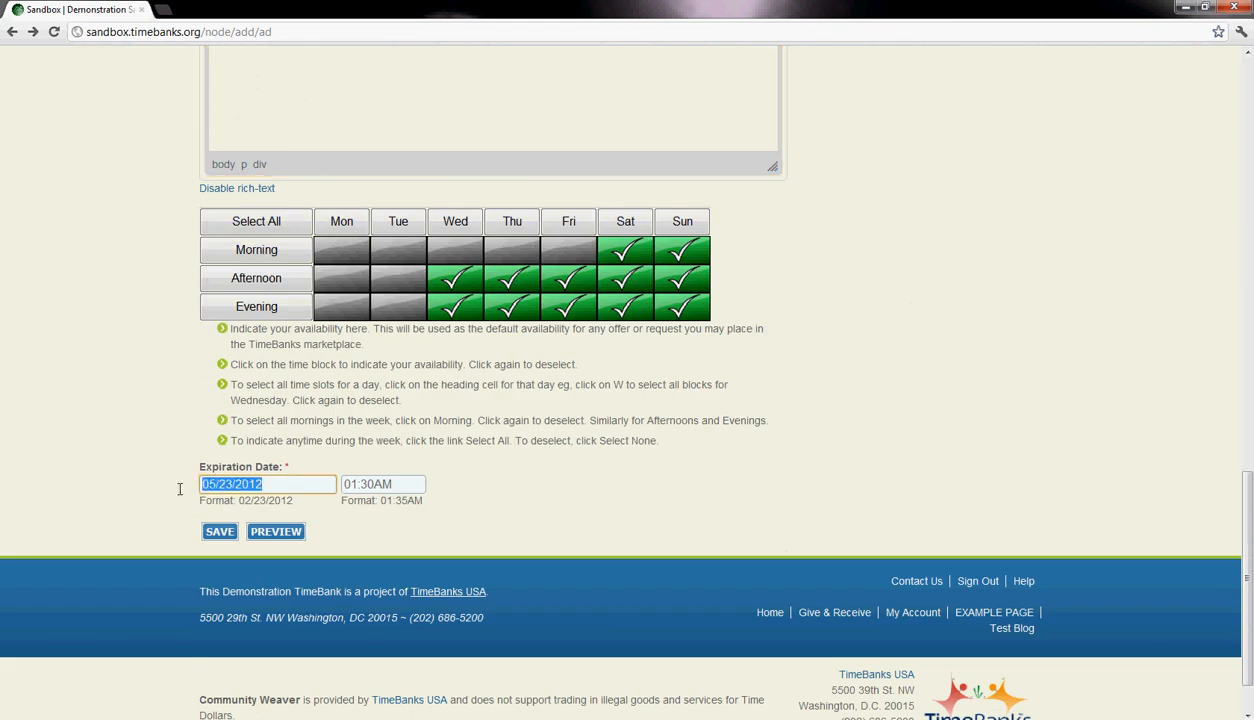
pyautogui.click(285, 483)
pyautogui.click(347, 508)
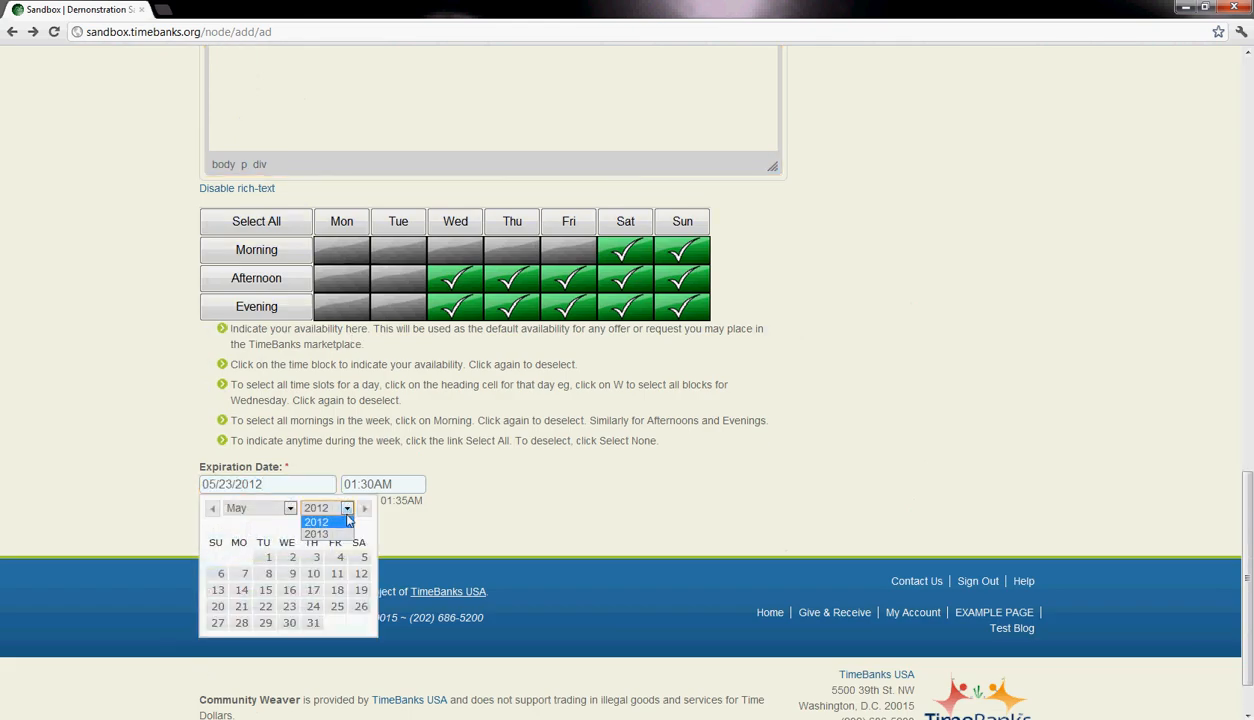
pyautogui.click(316, 533)
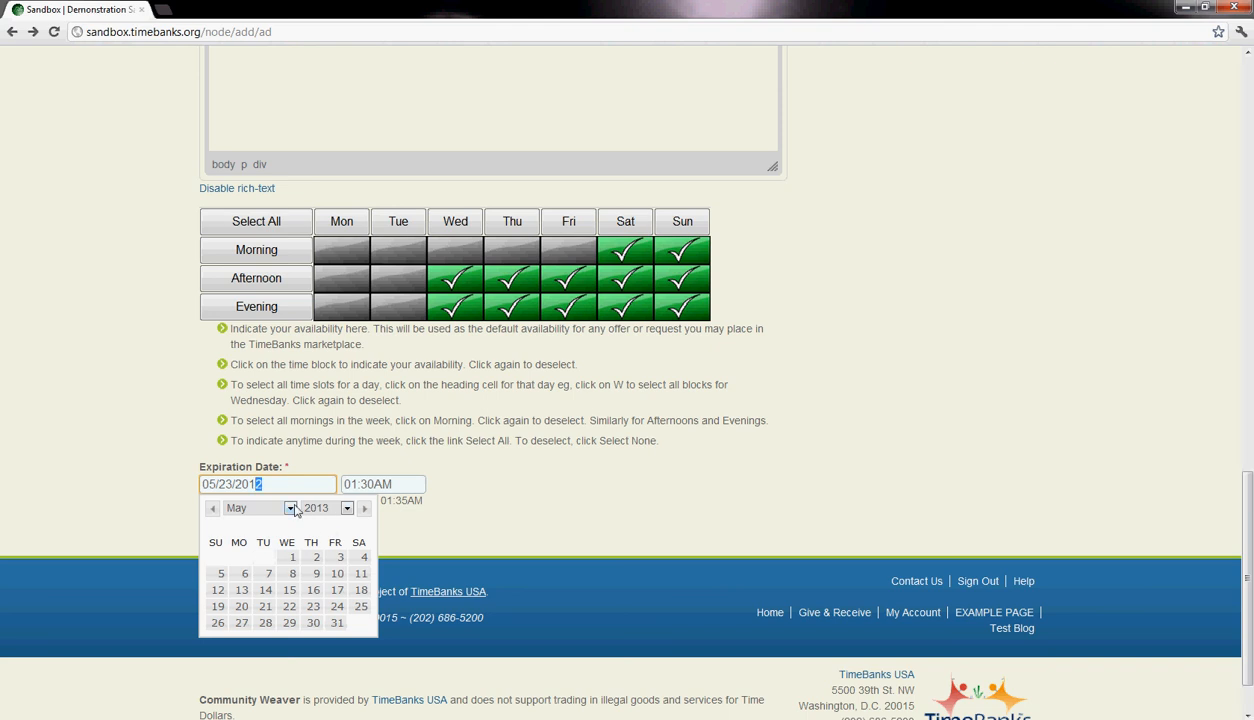
pyautogui.click(343, 511)
pyautogui.click(341, 512)
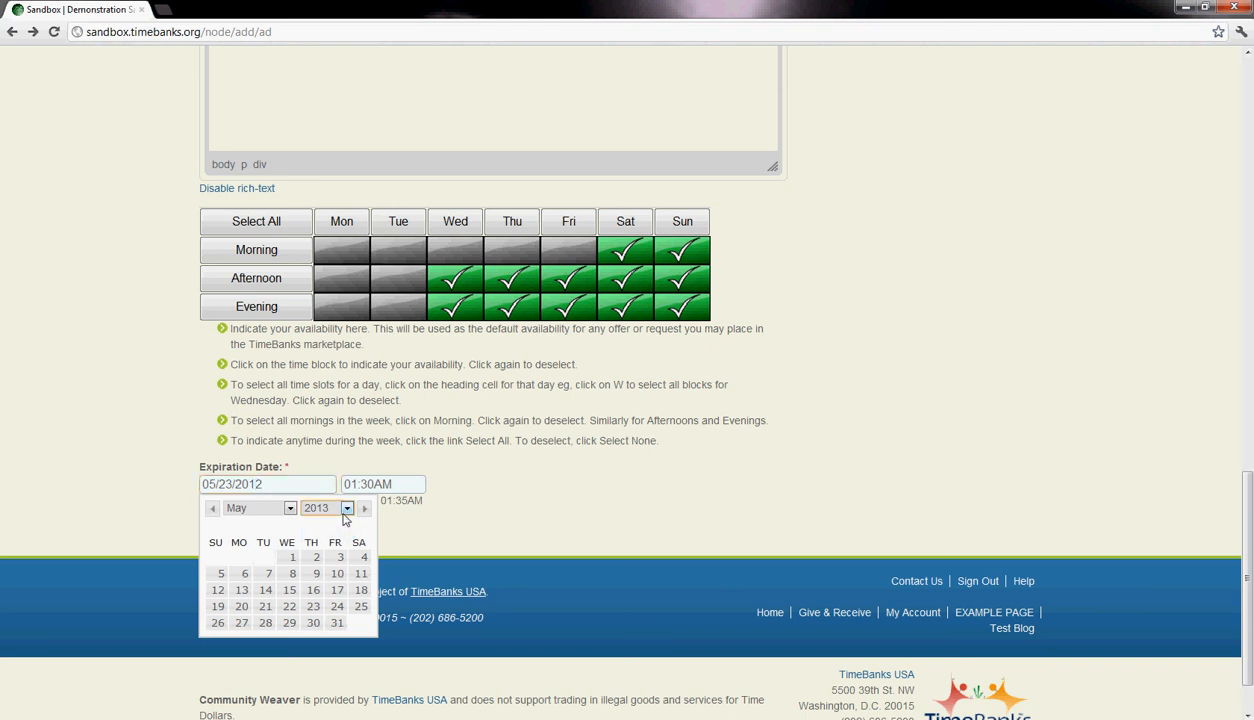
pyautogui.click(361, 558)
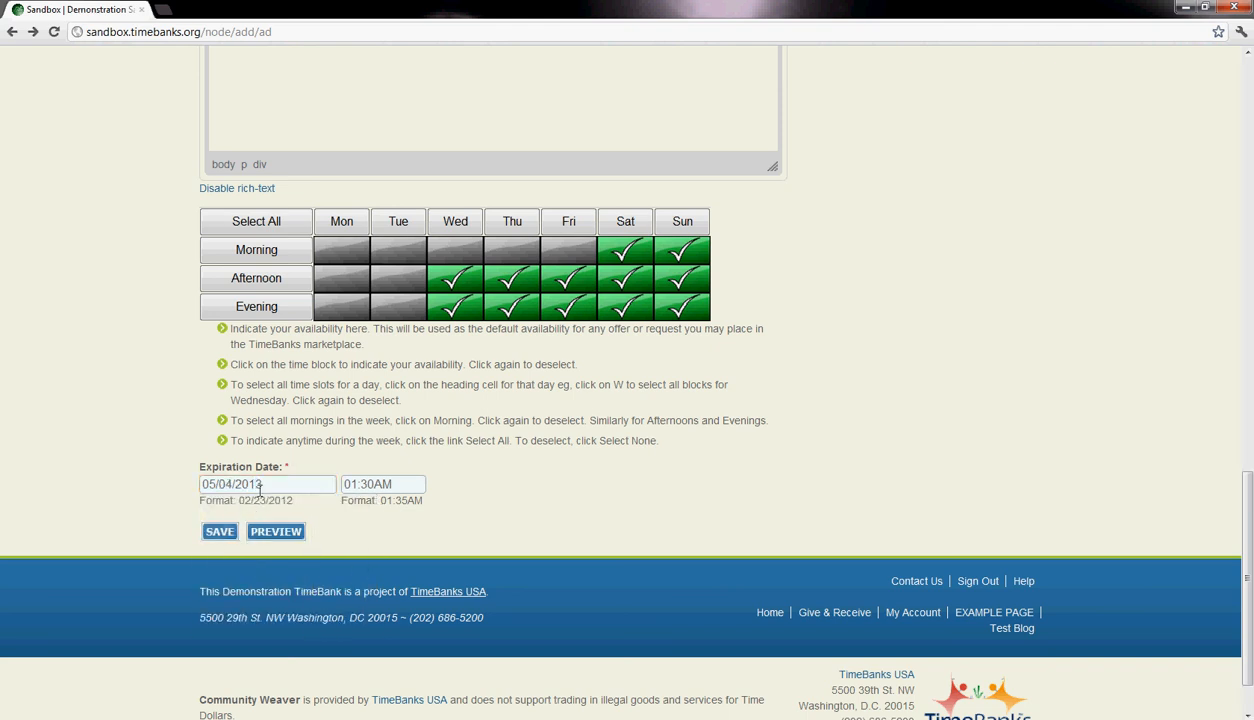
# - Mark Monday and Tuesday evenings as available and clear the Wednesday, Thursday and Friday afternoons in the availability grid
pyautogui.scroll(3, 412, 507)
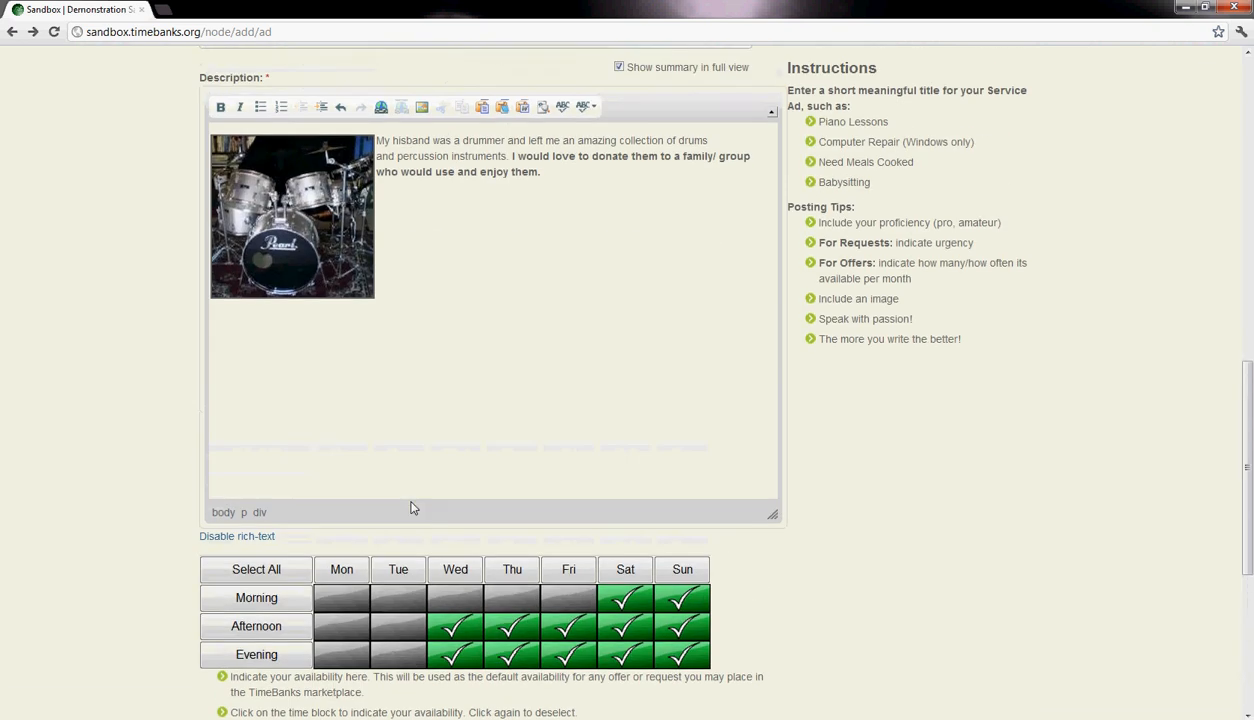
pyautogui.scroll(-2, 412, 508)
pyautogui.click(341, 422)
pyautogui.click(398, 422)
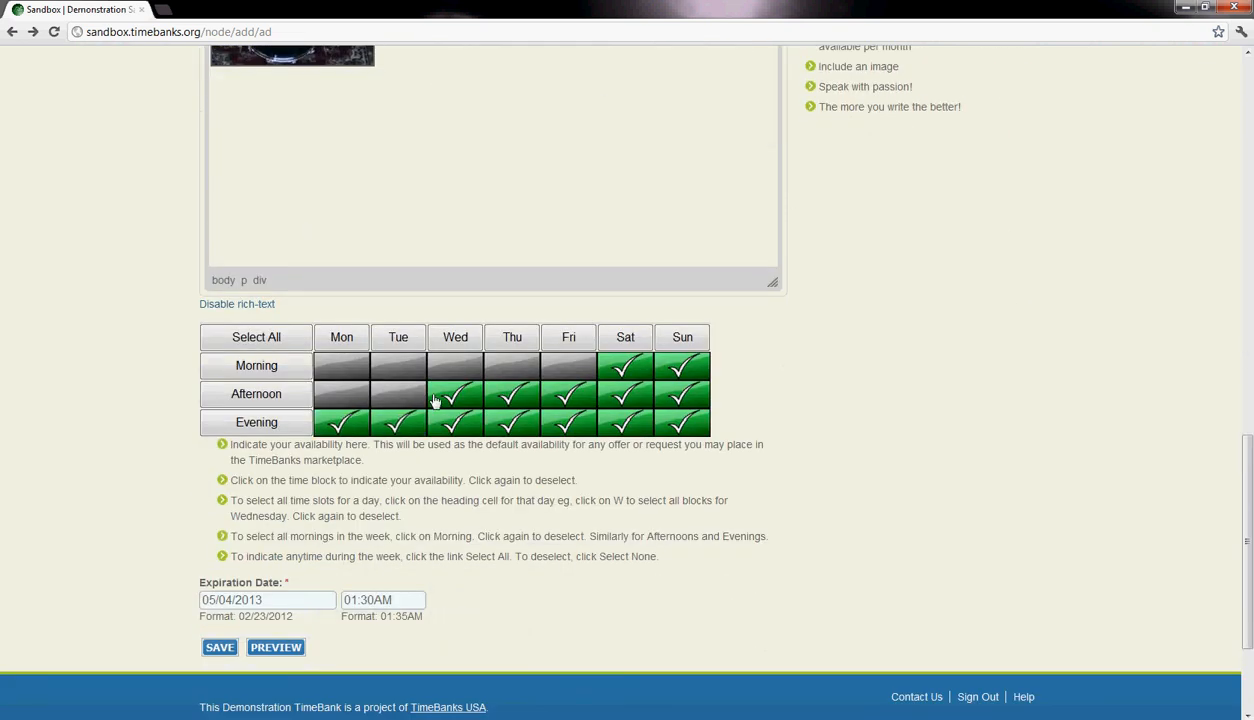
pyautogui.click(455, 394)
pyautogui.click(512, 394)
pyautogui.click(568, 394)
pyautogui.click(625, 366)
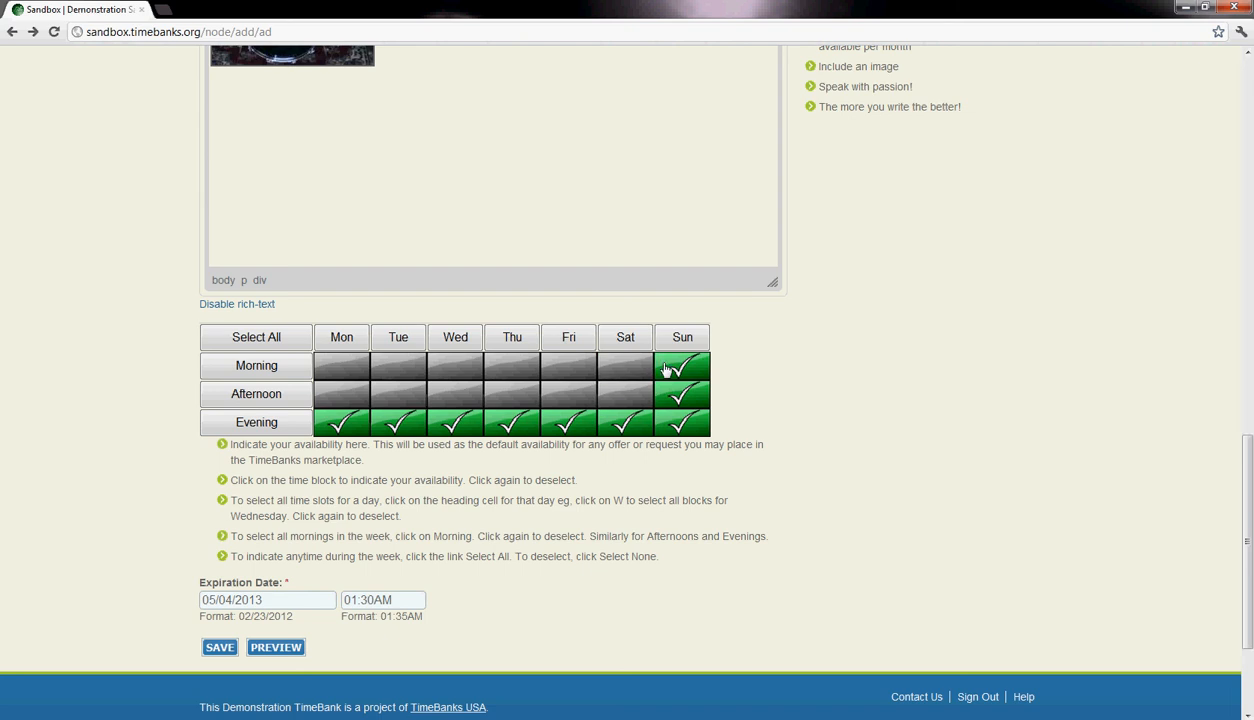
pyautogui.click(682, 366)
pyautogui.click(625, 366)
pyautogui.click(682, 366)
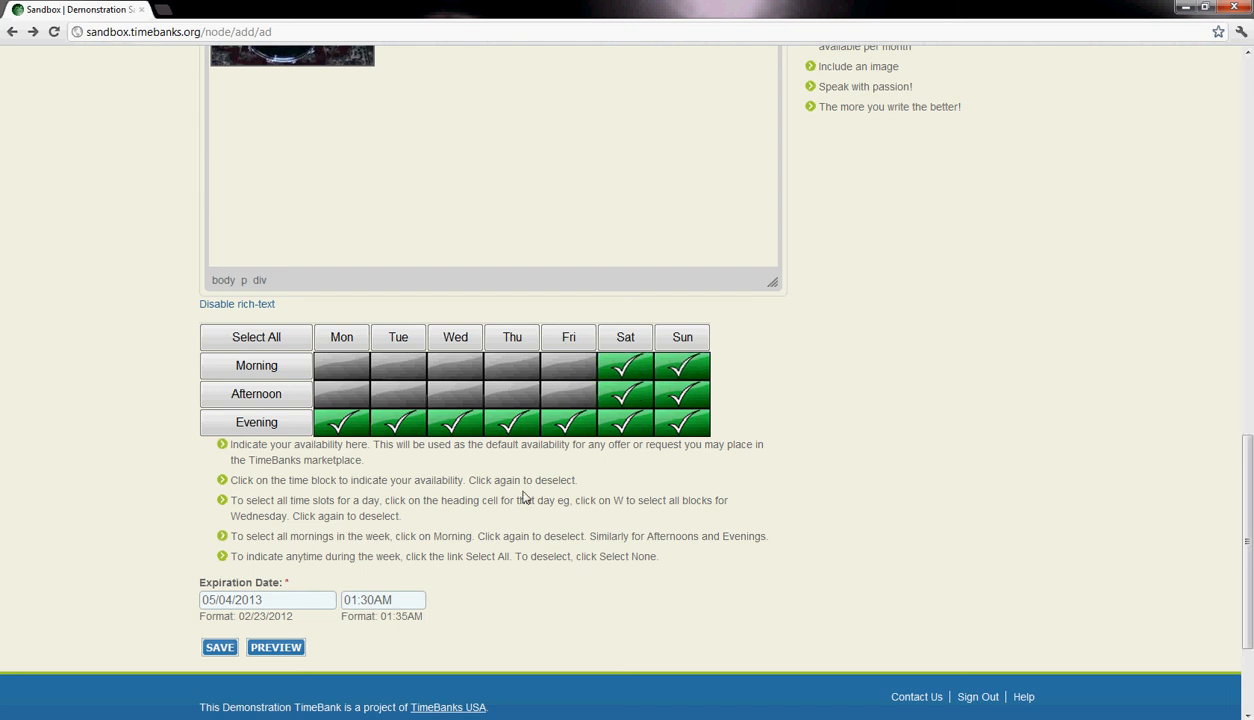
# - Save the drums service ad and look over the published offer
pyautogui.scroll(-3, 682, 368)
pyautogui.click(219, 462)
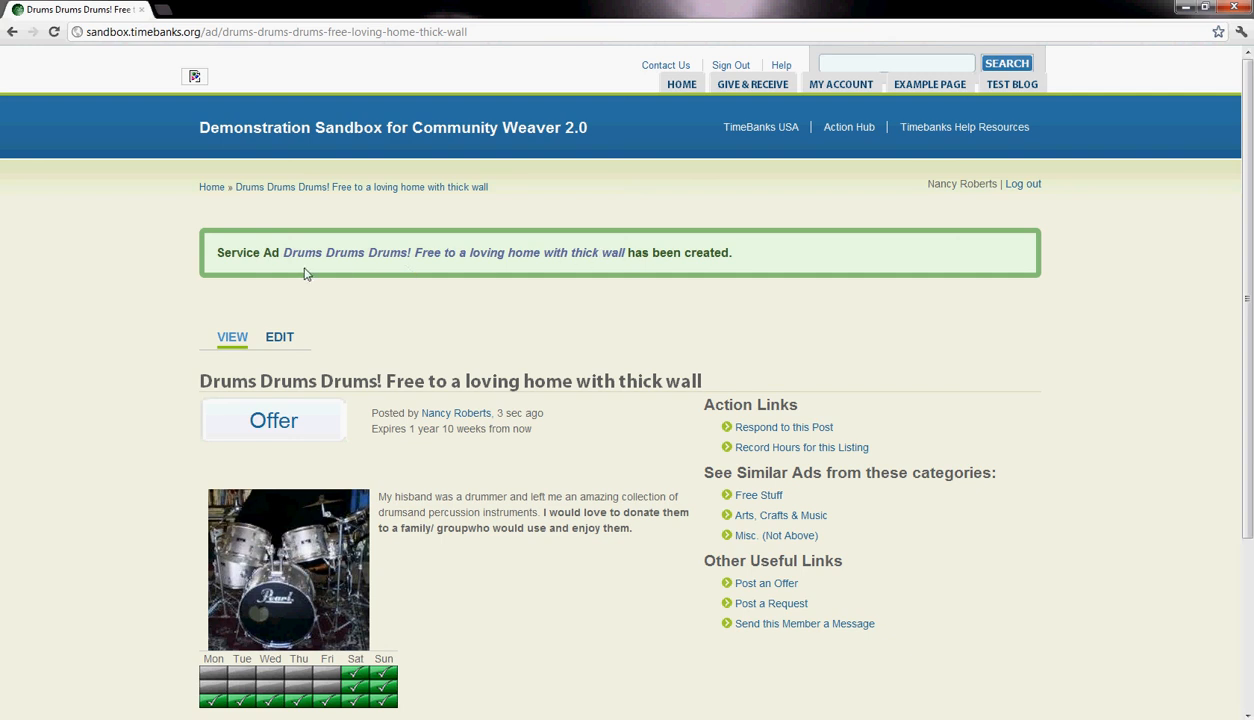
pyautogui.scroll(-3, 463, 308)
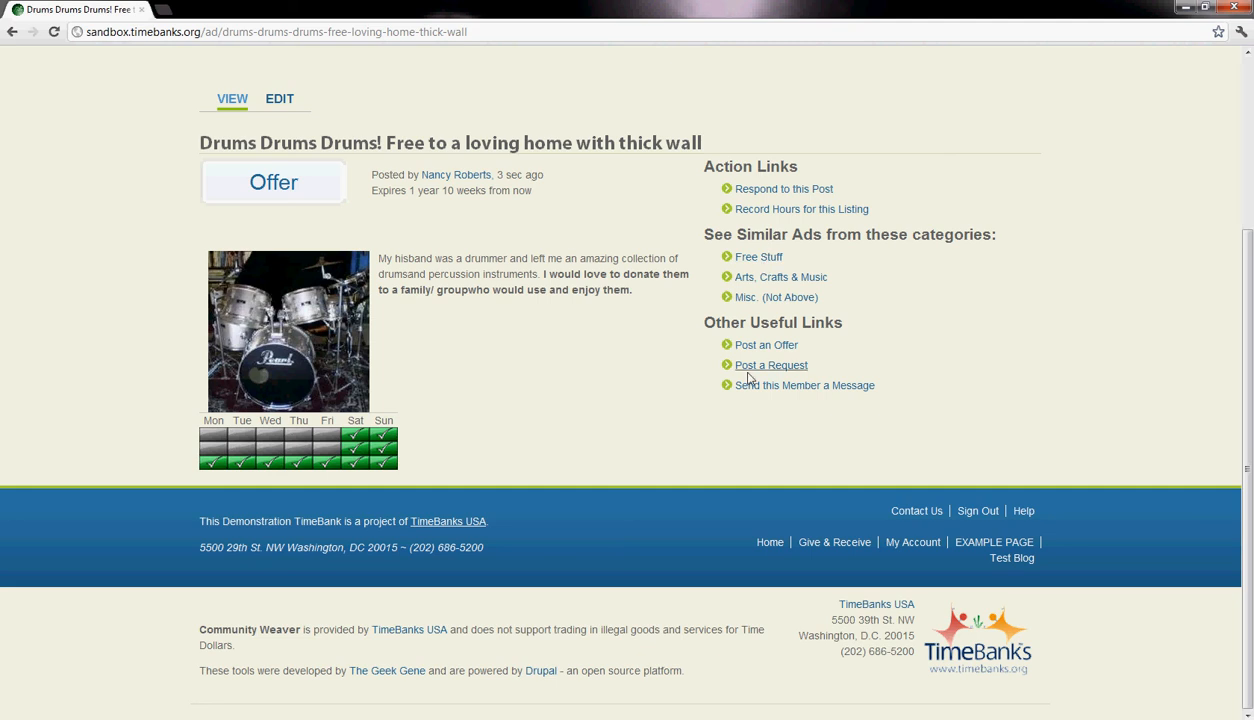
# - Show the Give & Receive options for ads, members and exchanges, and view its service category overview
pyautogui.scroll(5, 745, 387)
pyautogui.moveTo(752, 88)
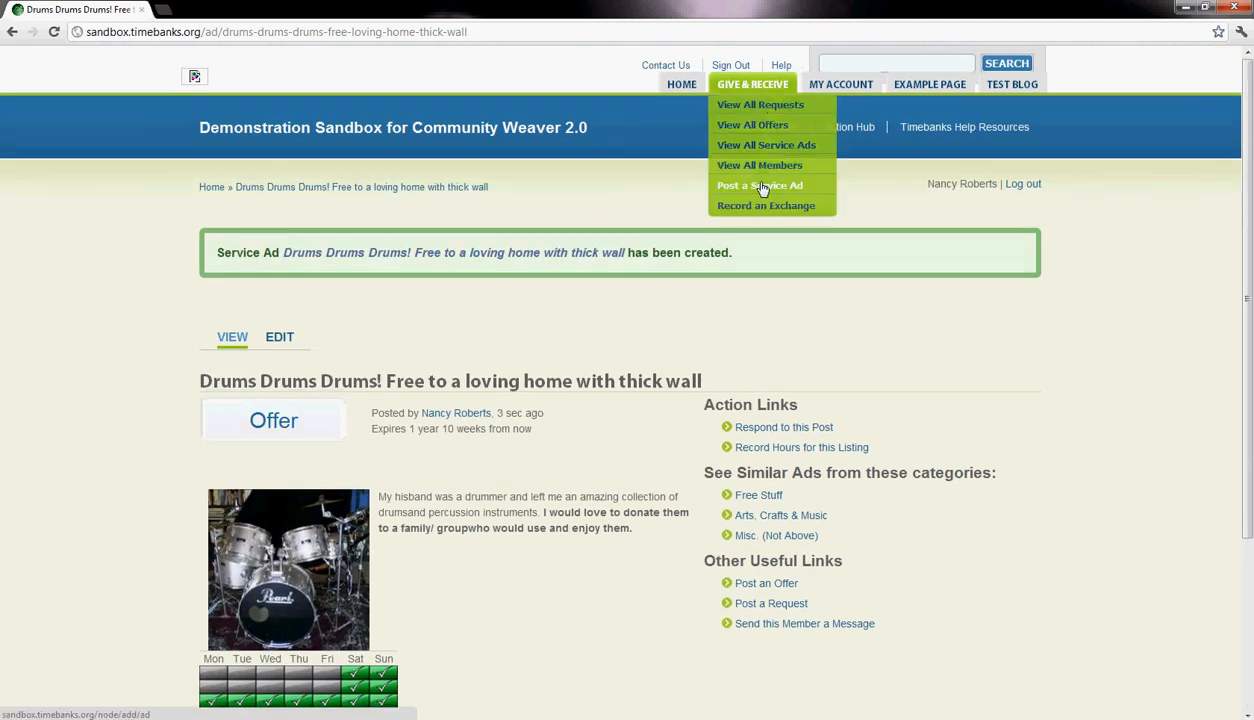
pyautogui.click(757, 90)
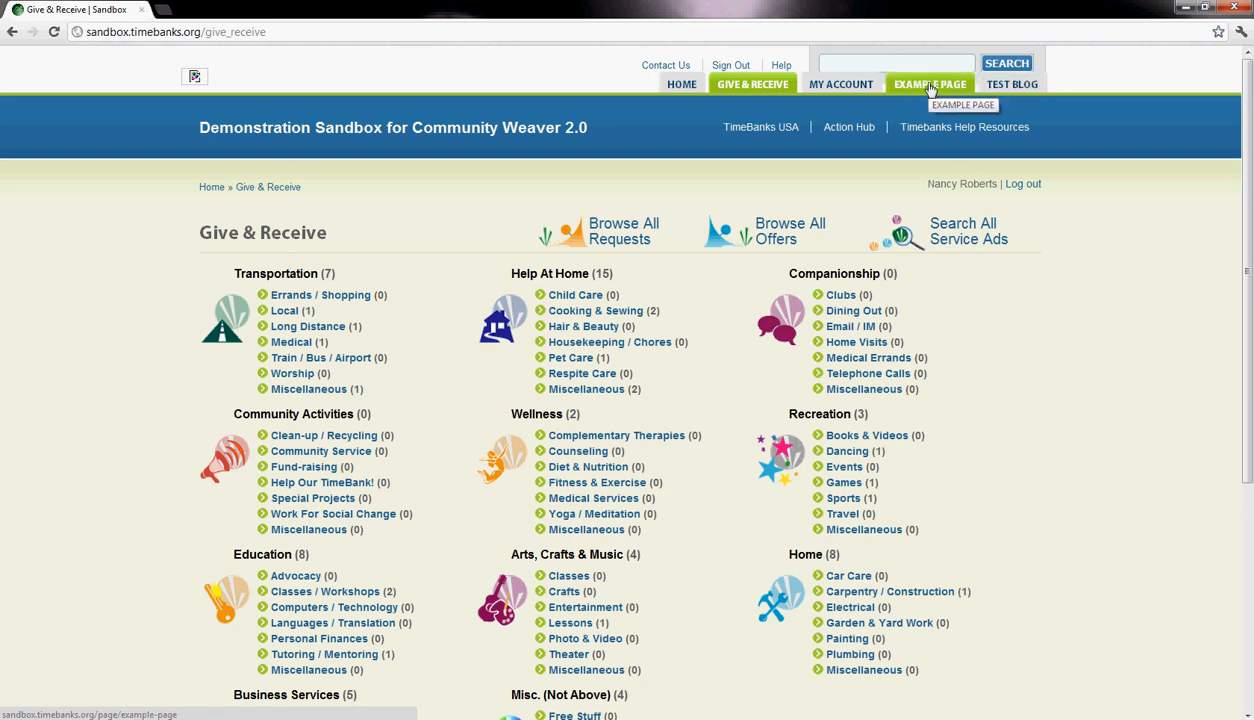
# - Open the Example Page and read what coordinators can create, link and format on additional web pages
pyautogui.moveTo(778, 89)
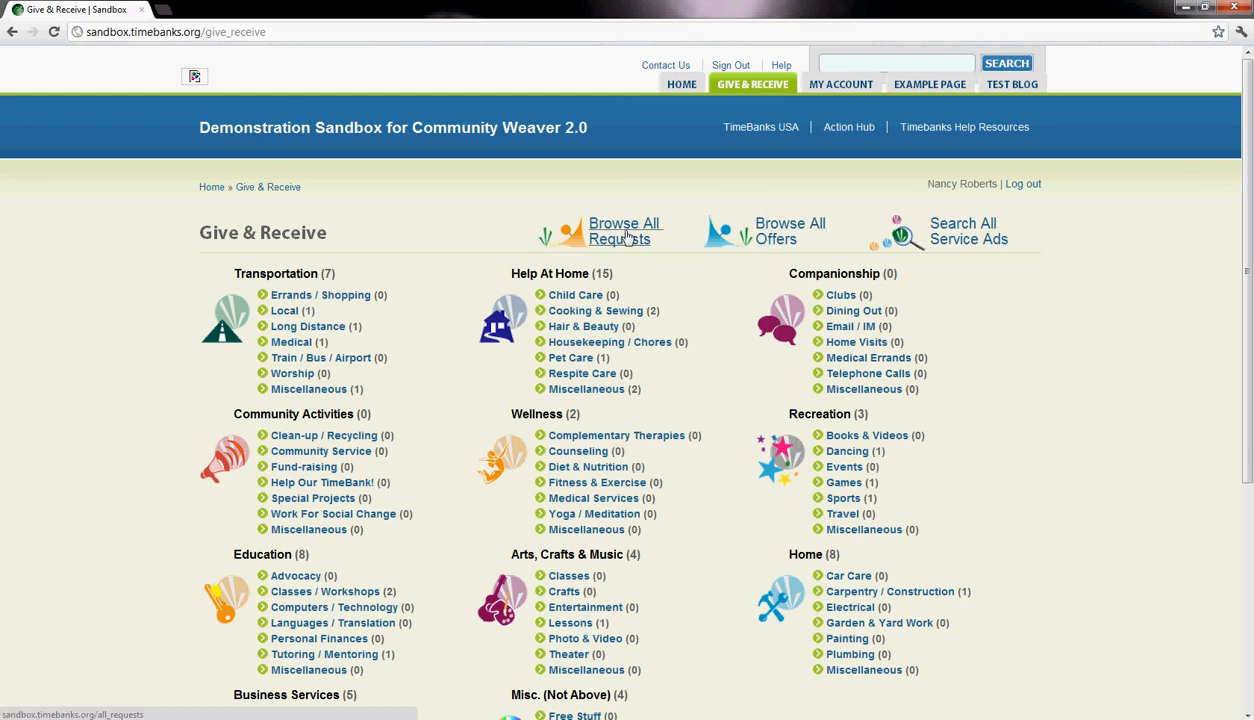
pyautogui.click(890, 88)
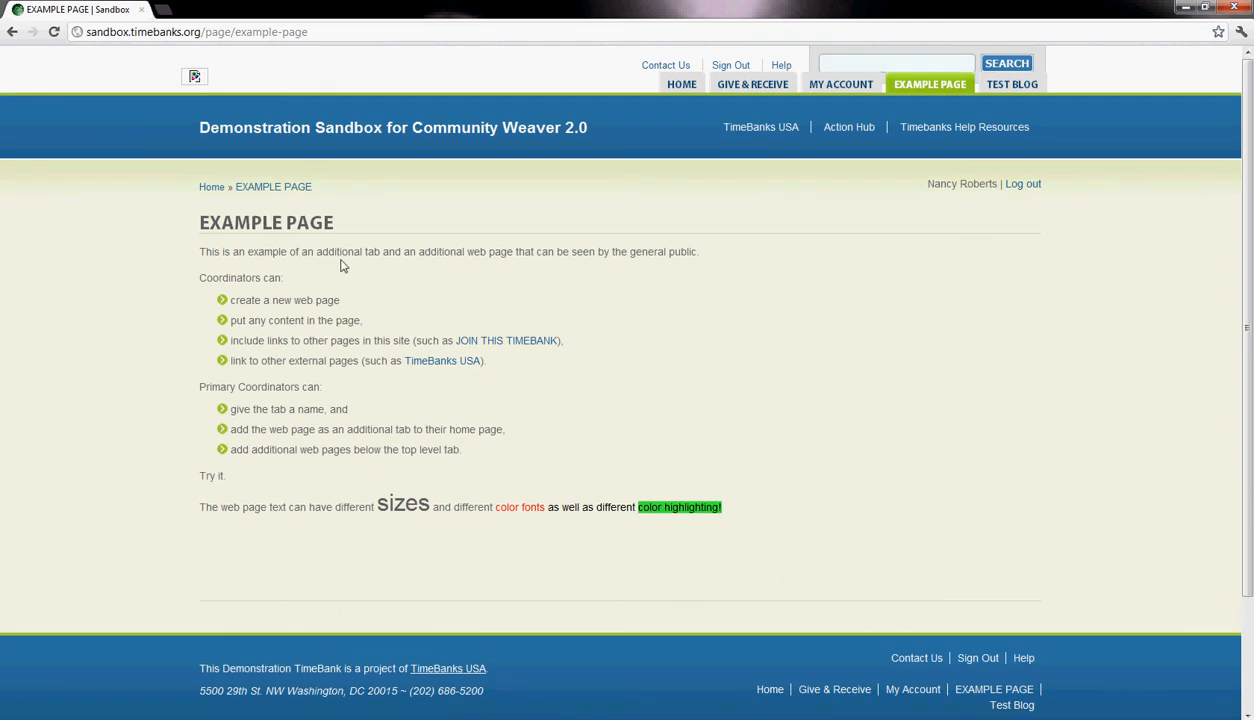
pyautogui.scroll(-3, 290, 480)
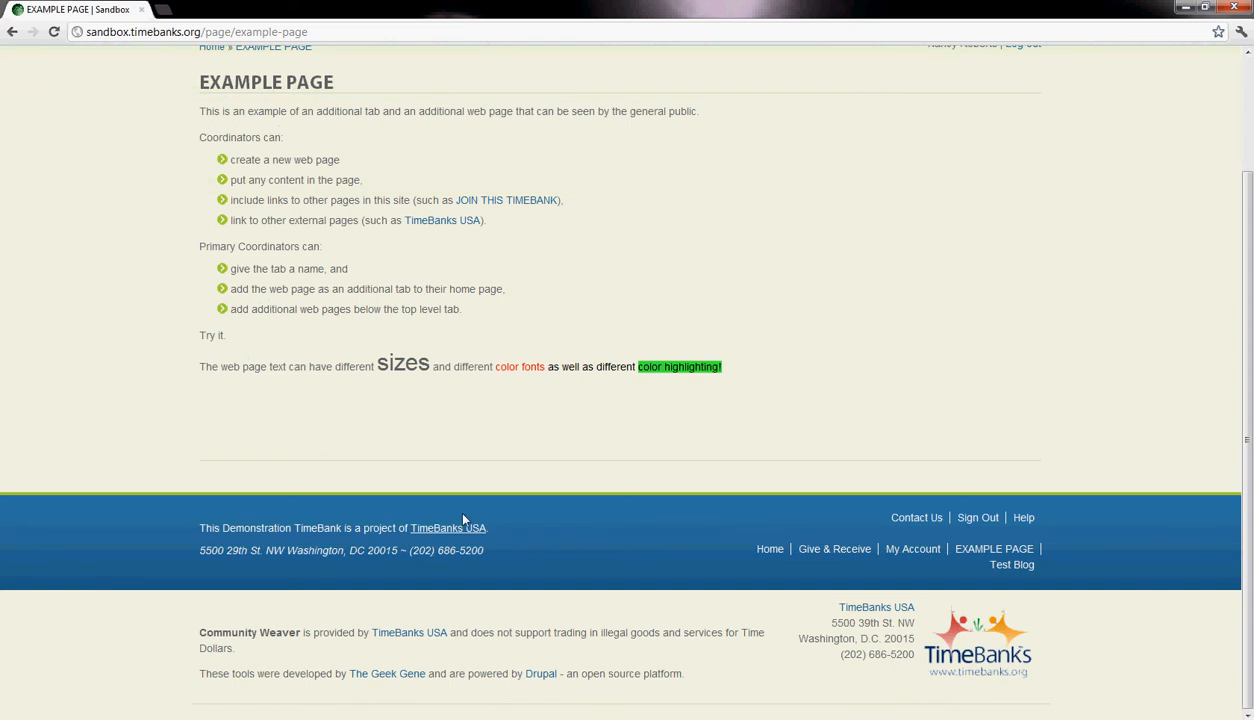
pyautogui.scroll(3, 432, 434)
pyautogui.scroll(-3, 449, 531)
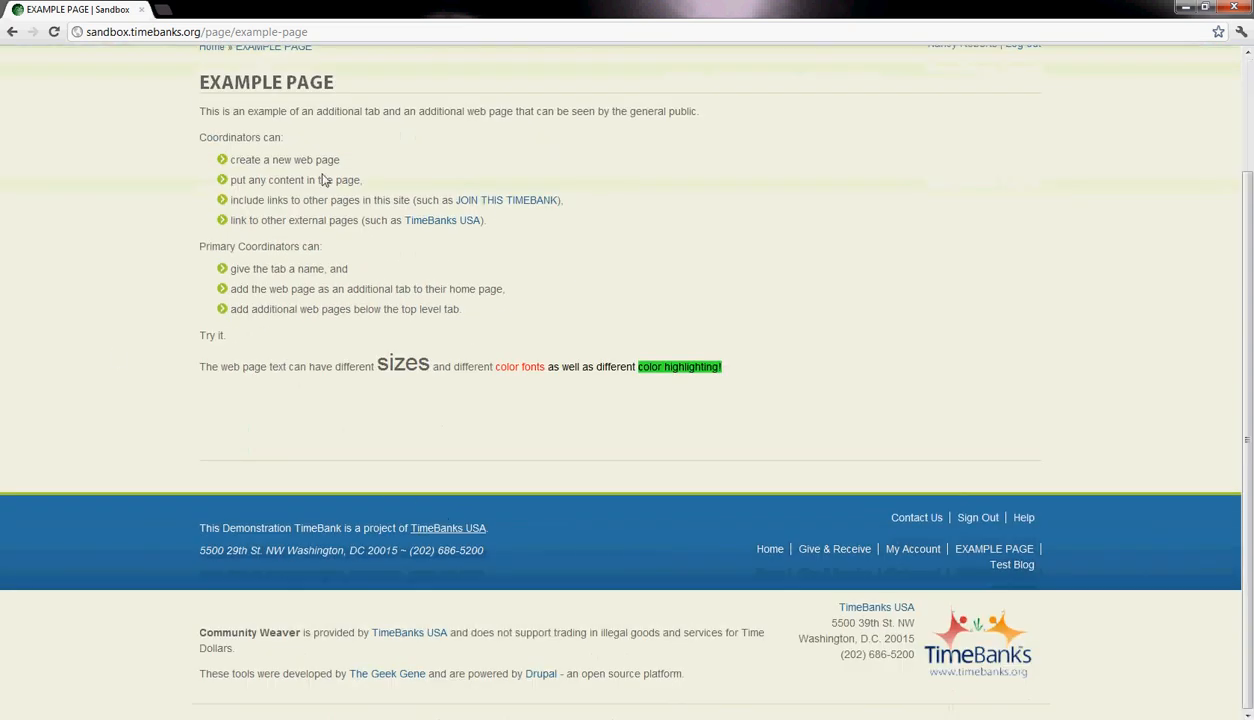
pyautogui.scroll(3, 330, 470)
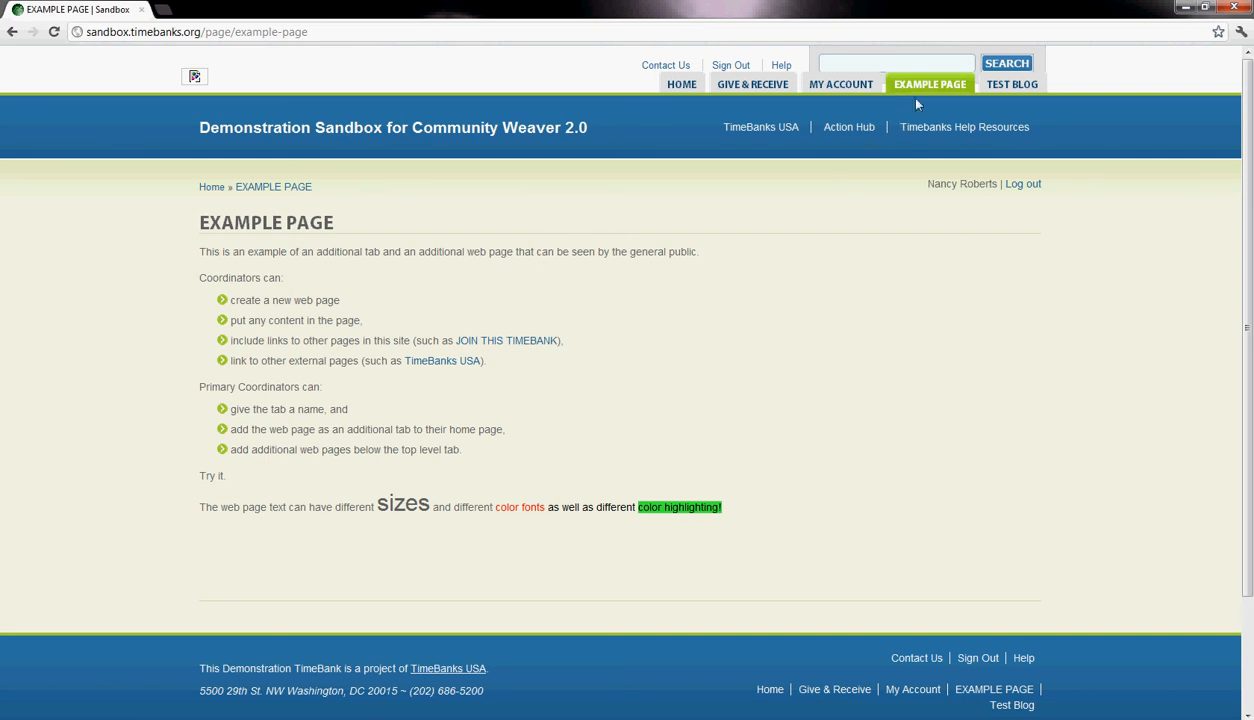
pyautogui.scroll(-3, 214, 305)
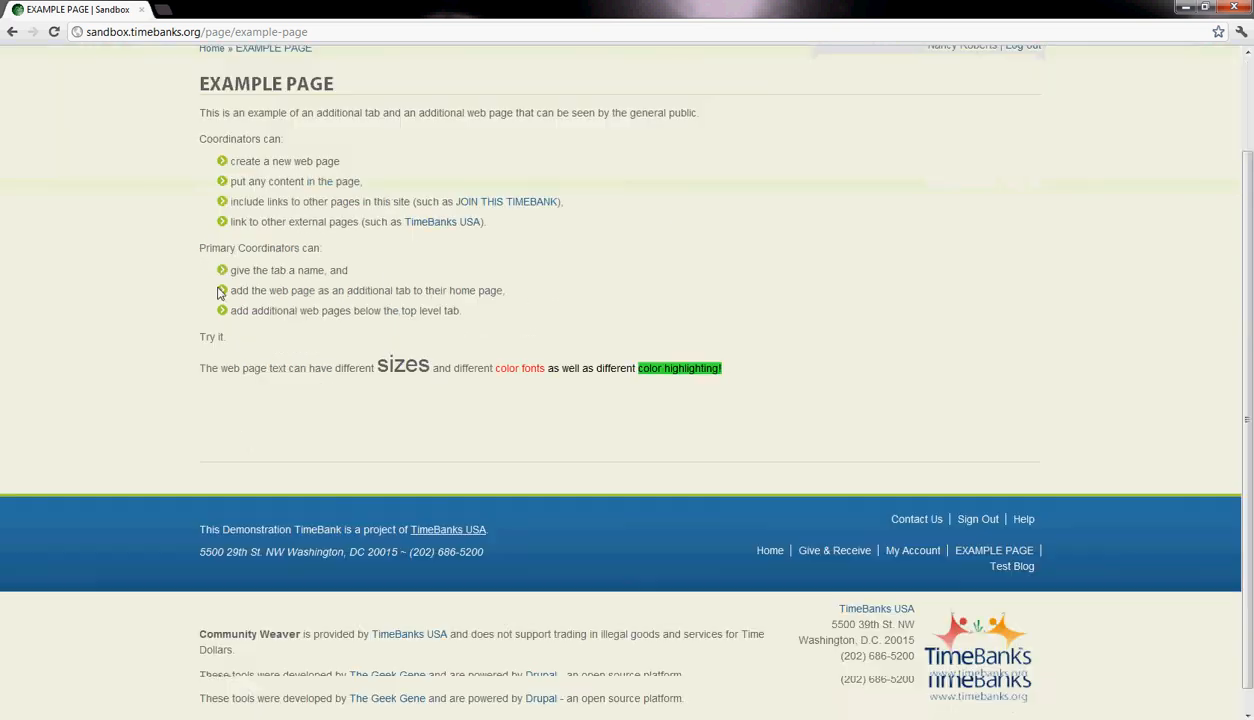
pyautogui.scroll(3, 716, 246)
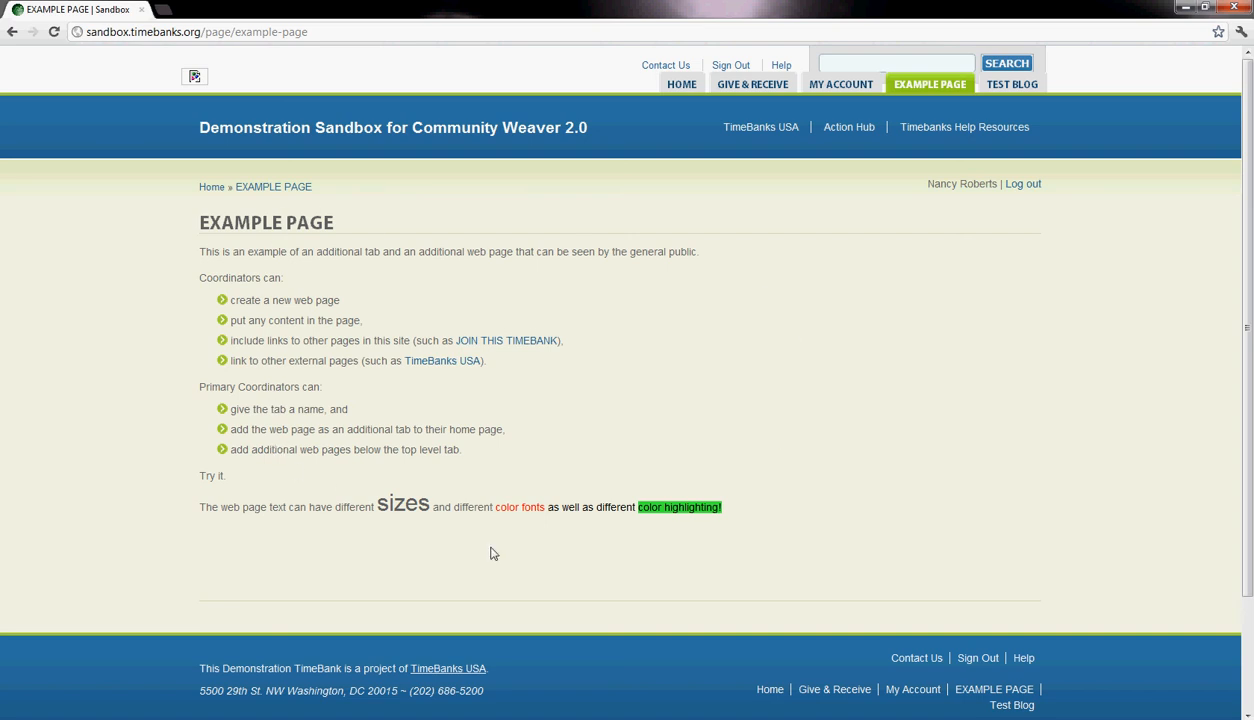
pyautogui.moveTo(212, 222); pyautogui.dragTo(779, 510)
pyautogui.click(343, 251)
# - Open the Test Blog and look through its comments and nested replies
pyautogui.click(1005, 84)
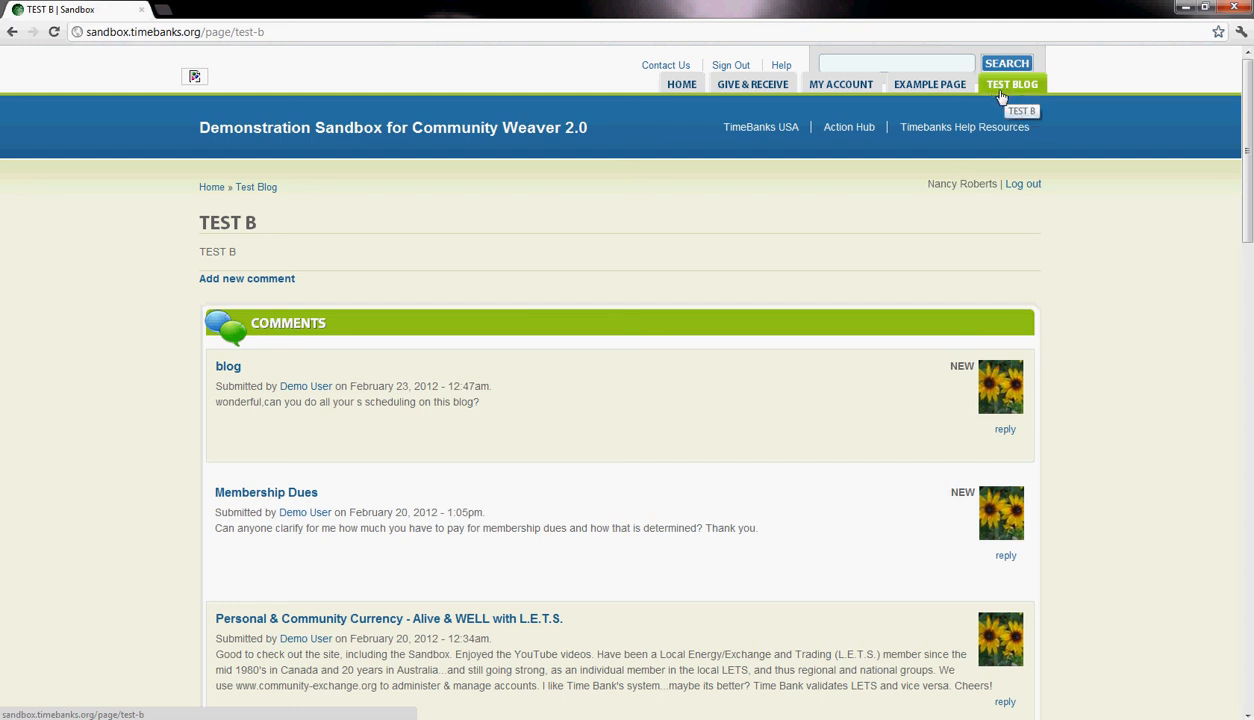
pyautogui.scroll(-6, 627, 319)
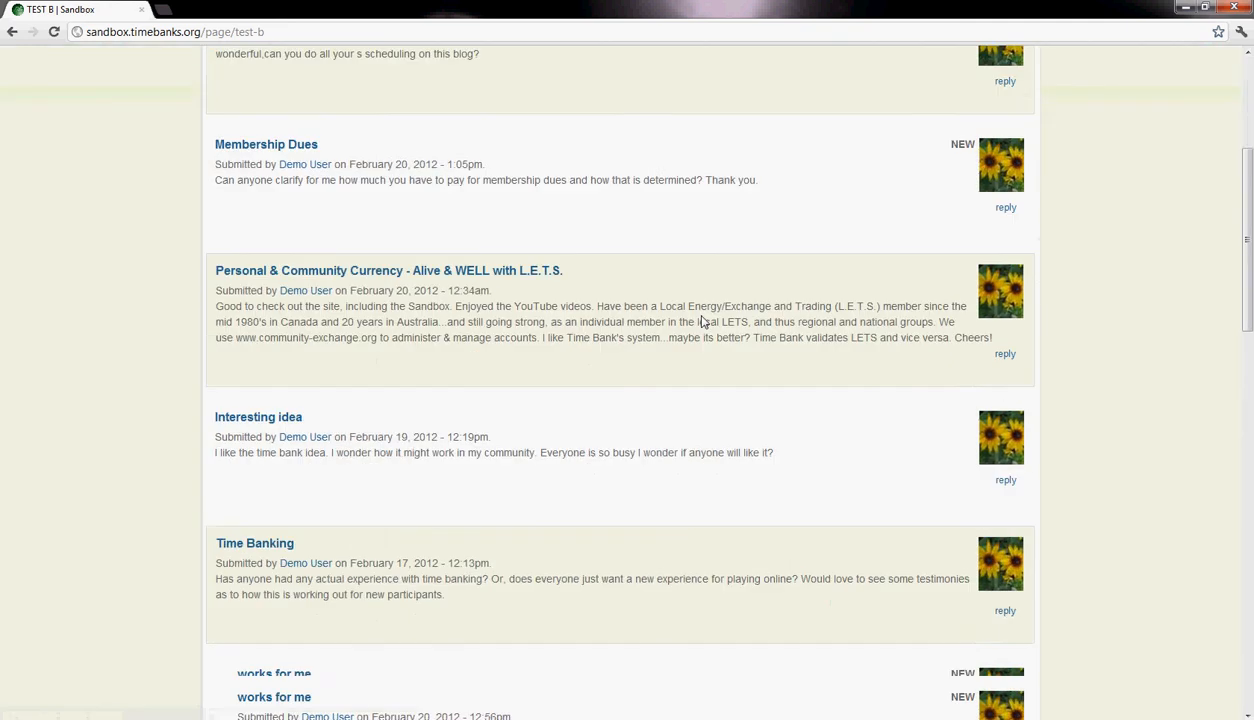
pyautogui.scroll(-6, 703, 325)
pyautogui.scroll(12, 703, 325)
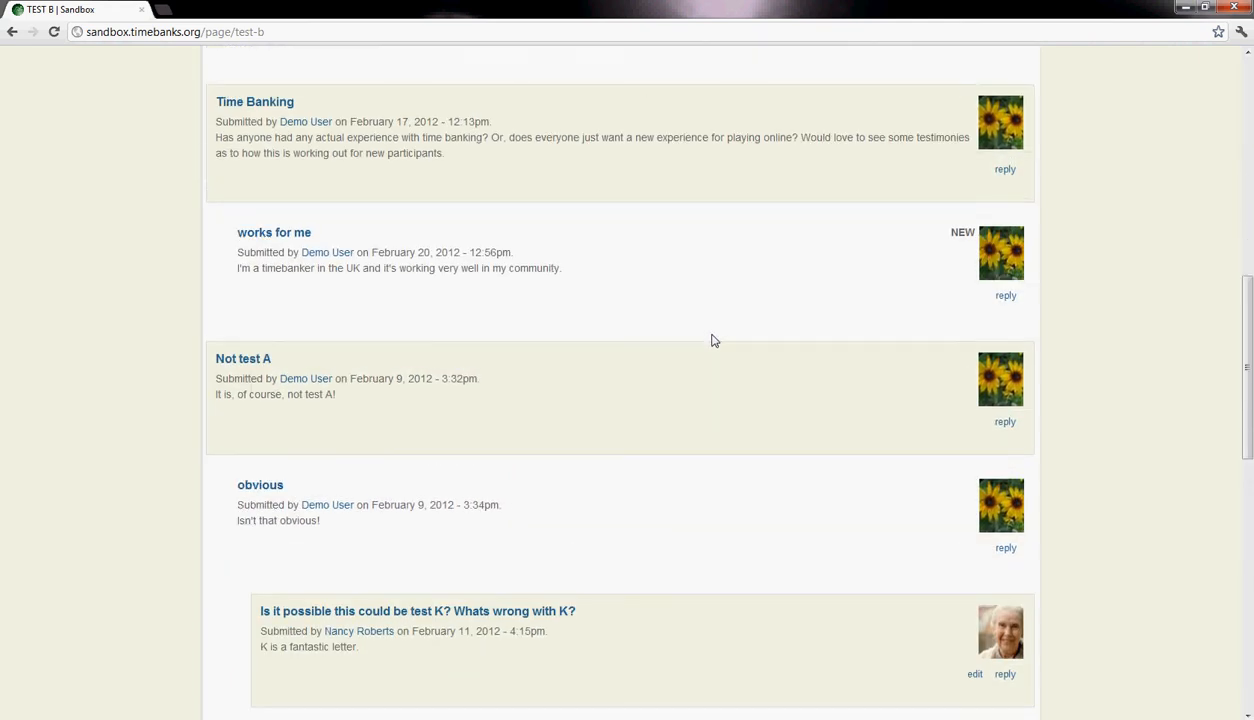
pyautogui.scroll(1, 724, 346)
pyautogui.scroll(-16, 434, 487)
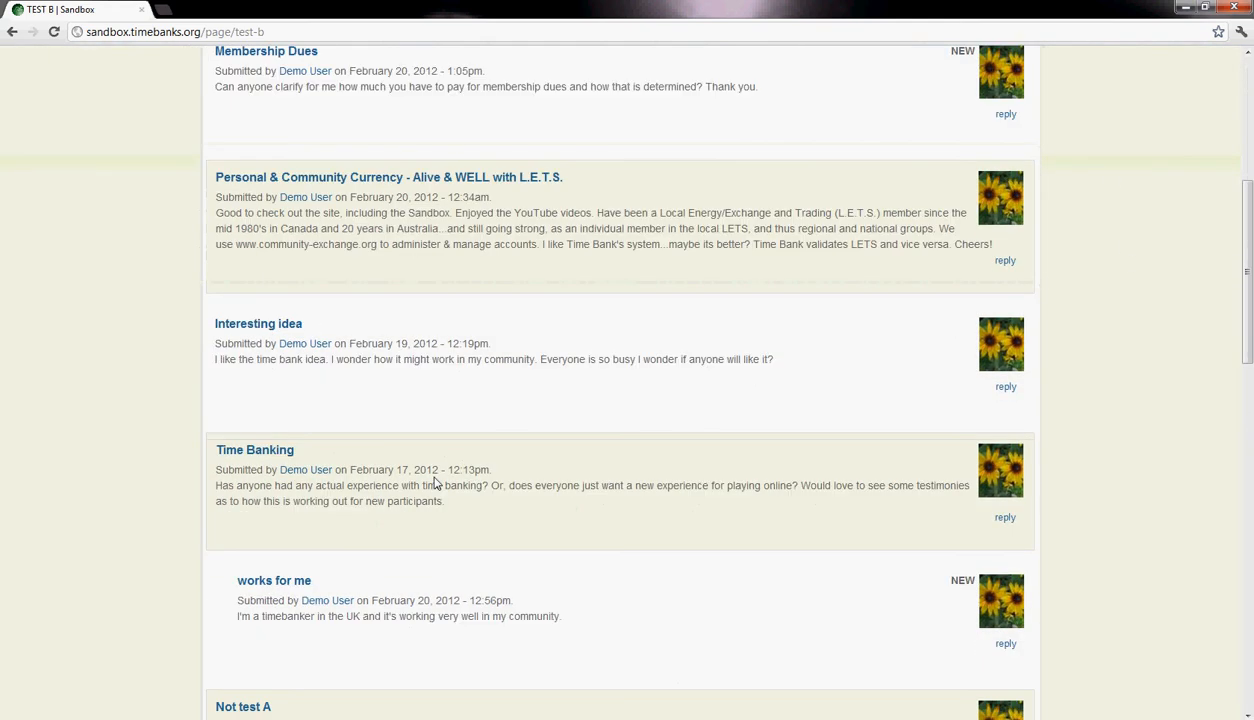
pyautogui.scroll(15, 440, 505)
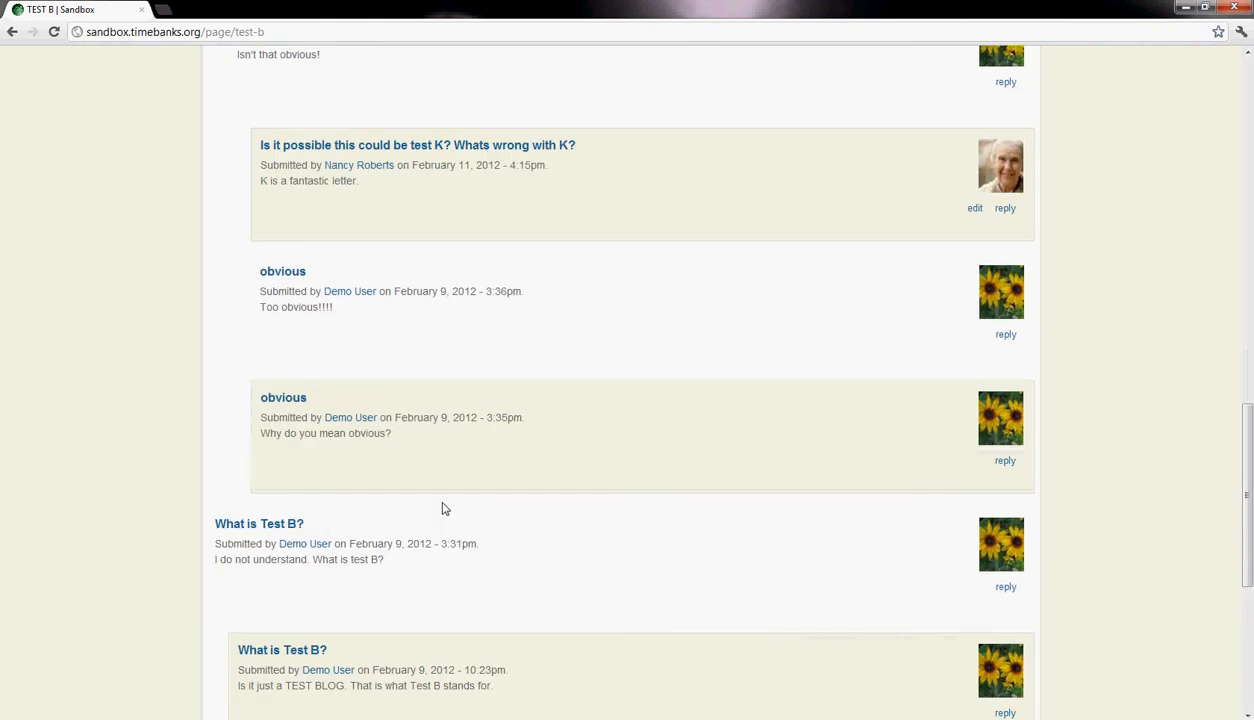
pyautogui.scroll(-10, 449, 511)
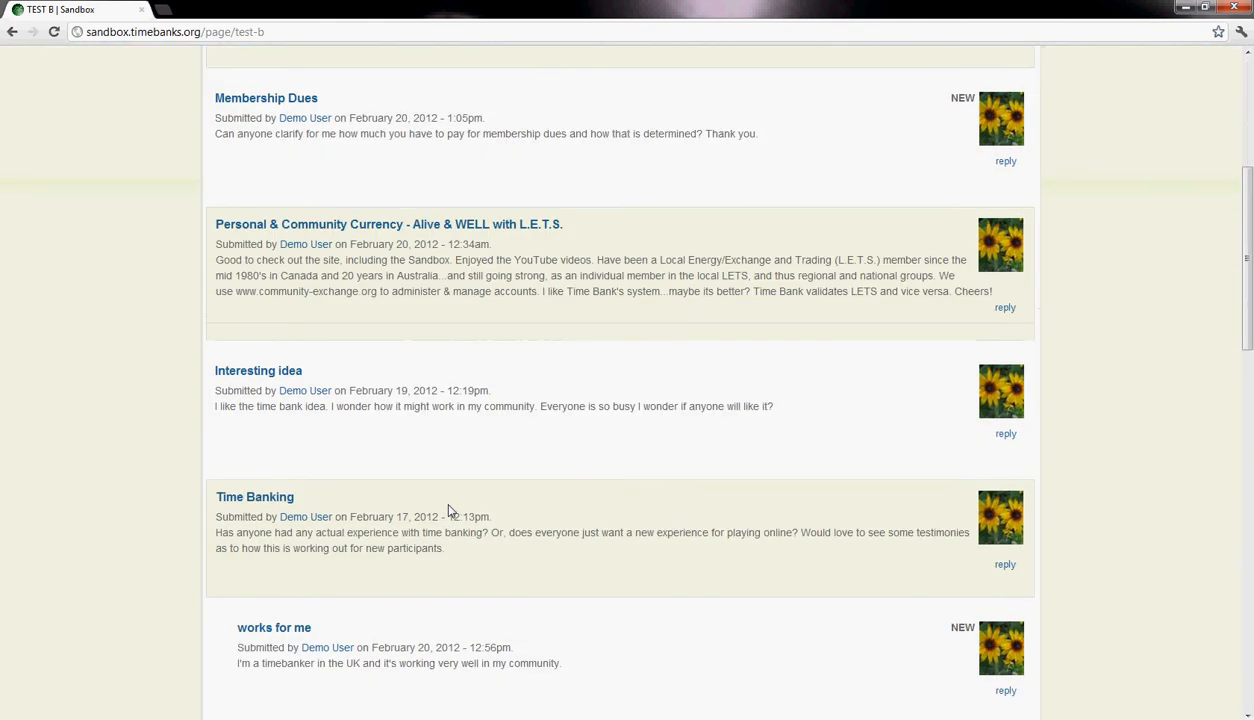
pyautogui.scroll(2, 450, 511)
pyautogui.scroll(6, 449, 511)
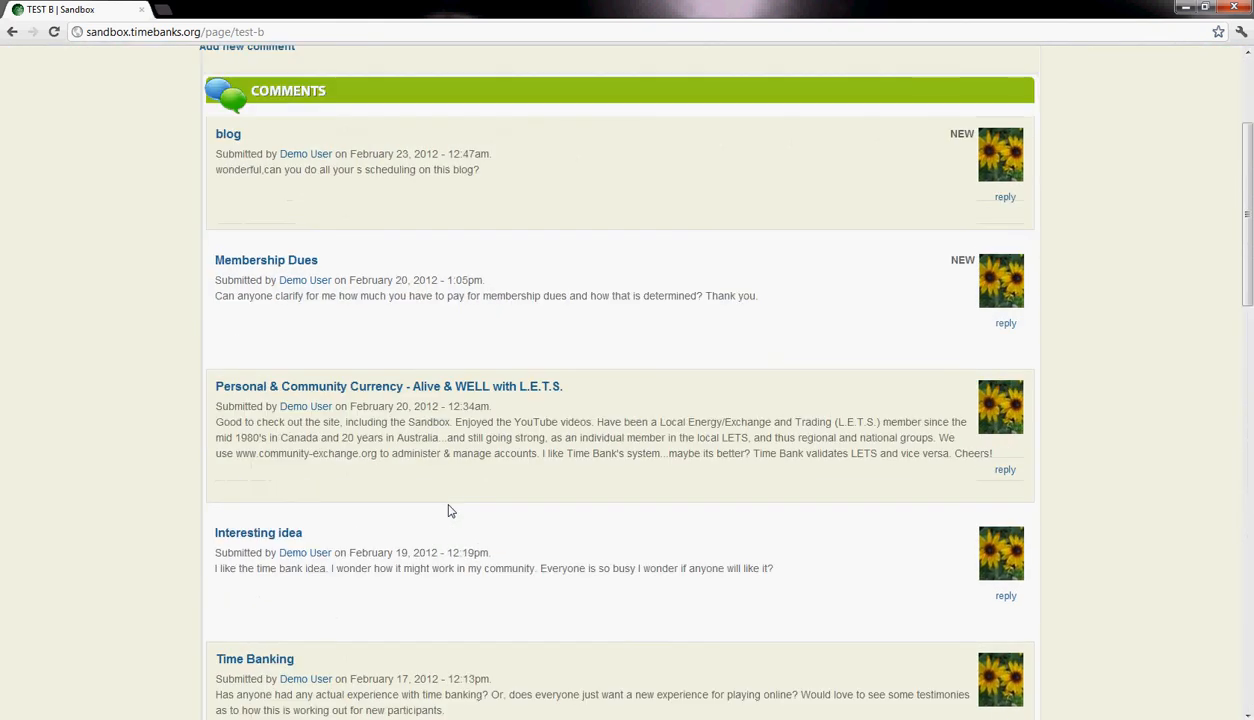
# - Open the new comment form on the Test Blog and examine its subject, comment, CAPTCHA and preview parts
pyautogui.click(271, 281)
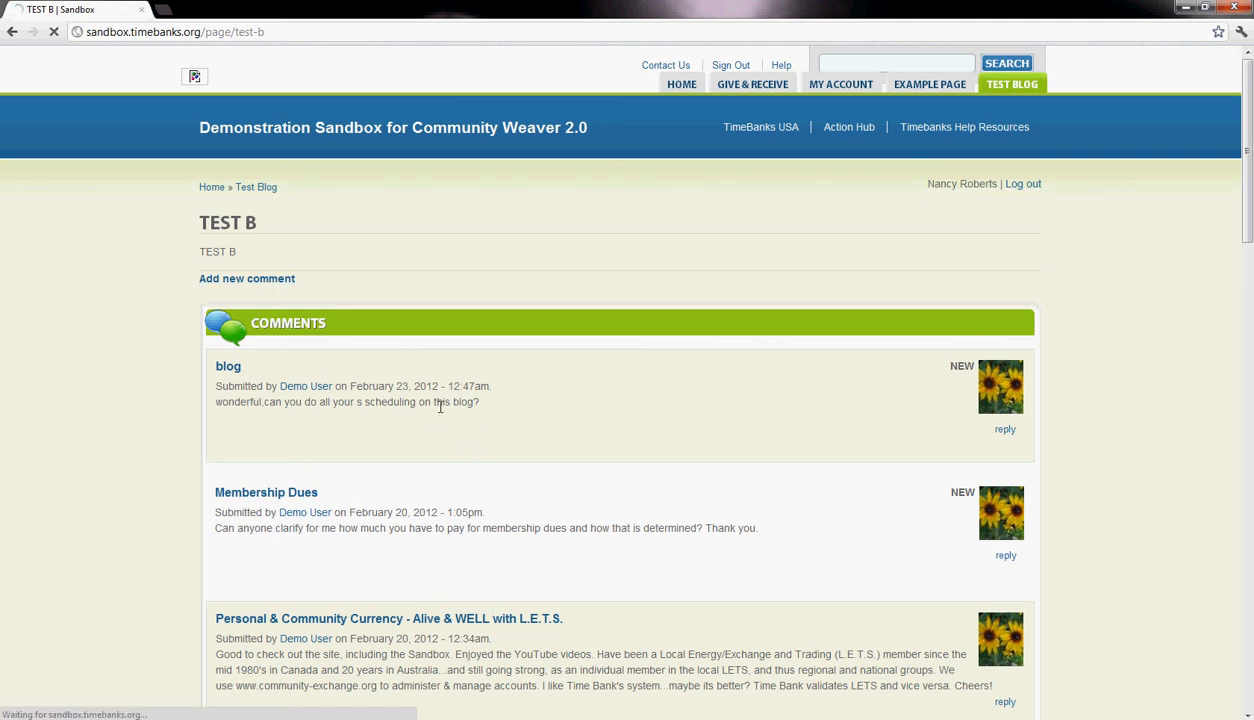
pyautogui.scroll(-1, 417, 274)
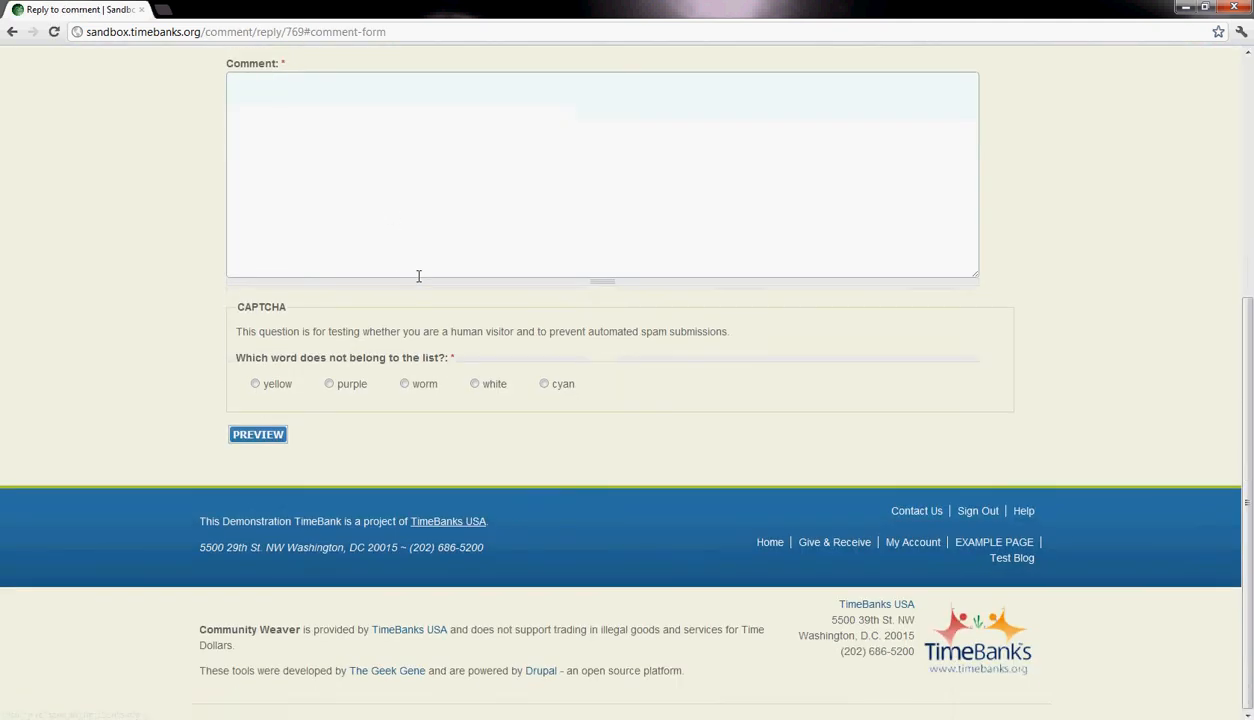
pyautogui.scroll(2, 420, 281)
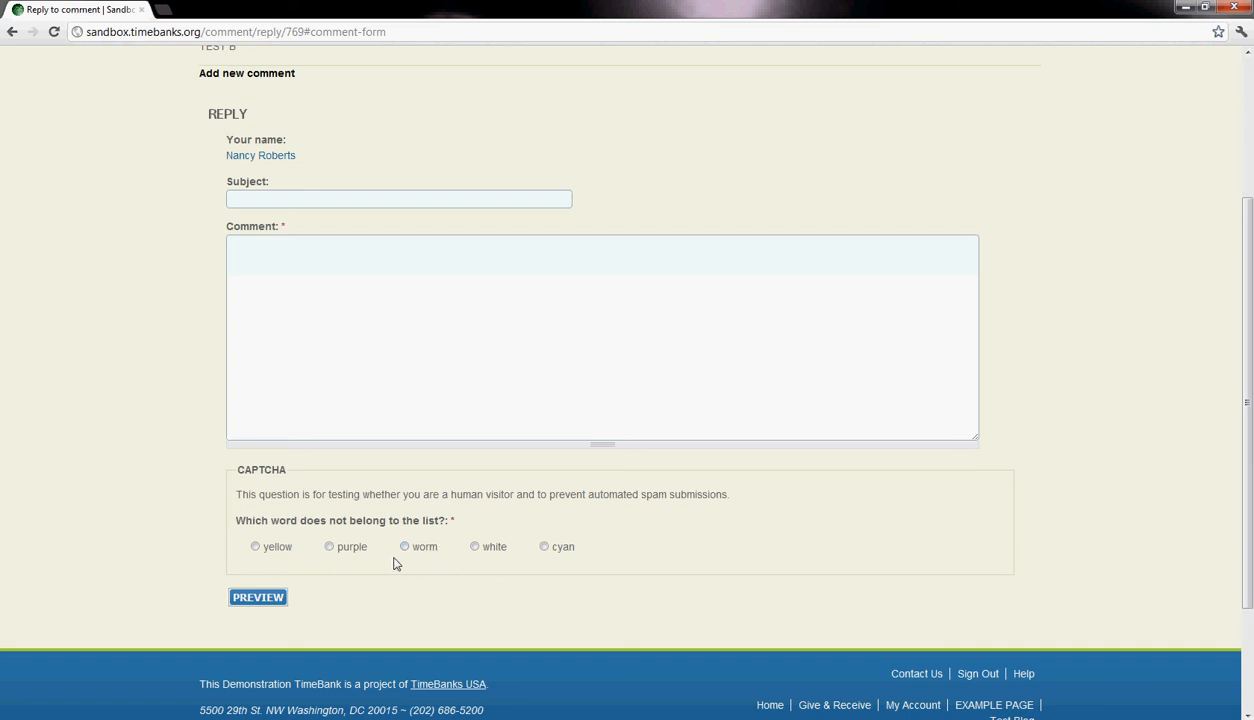
pyautogui.scroll(2, 526, 554)
pyautogui.click(307, 436)
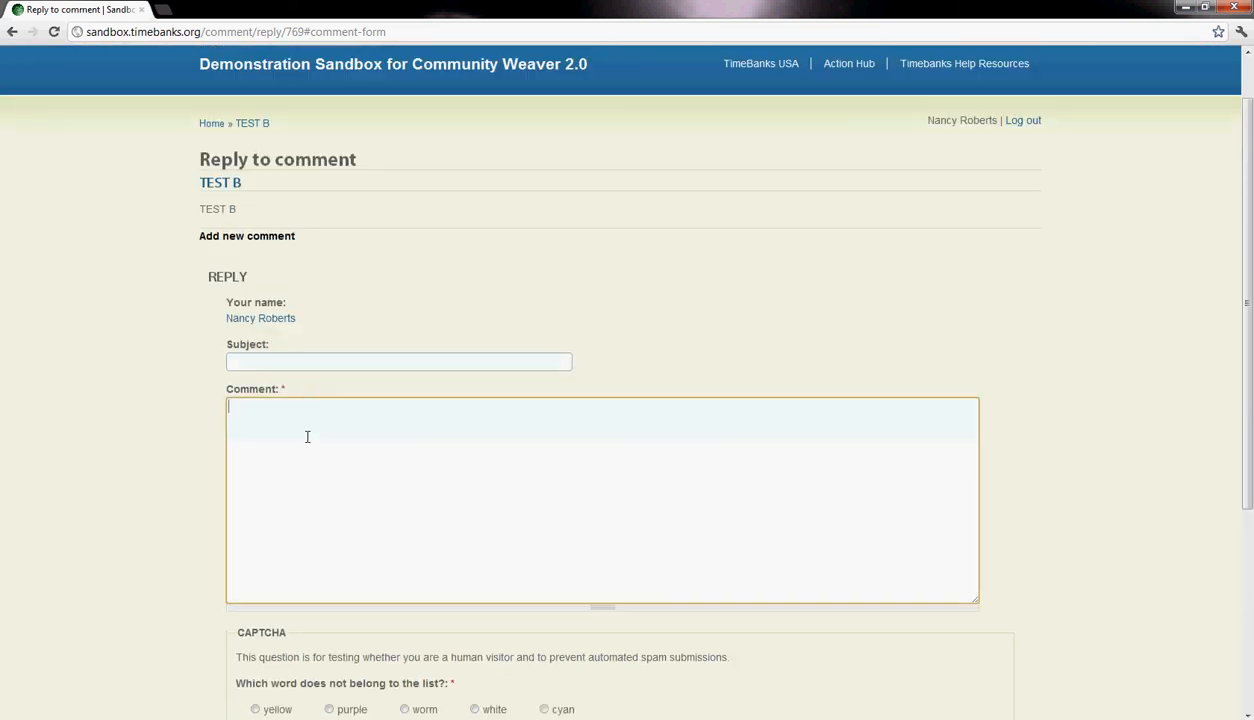
pyautogui.click(302, 360)
pyautogui.scroll(-3, 330, 450)
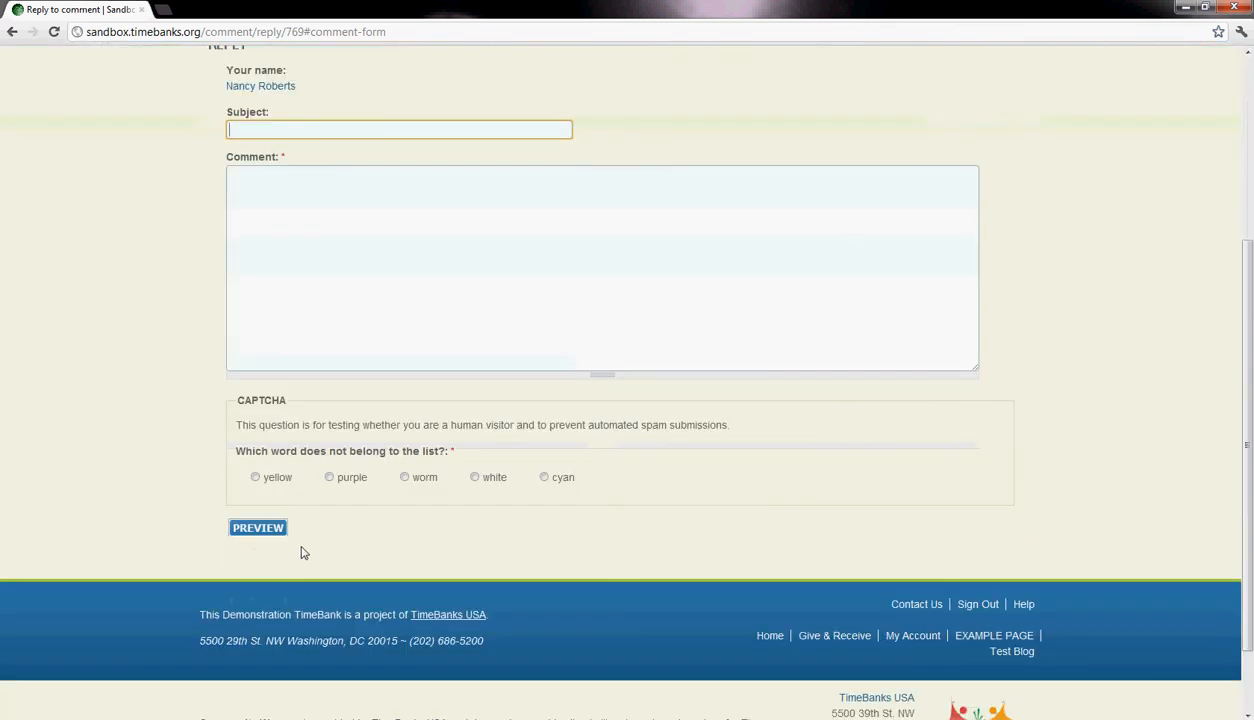
pyautogui.scroll(3, 456, 528)
pyautogui.scroll(-4, 563, 316)
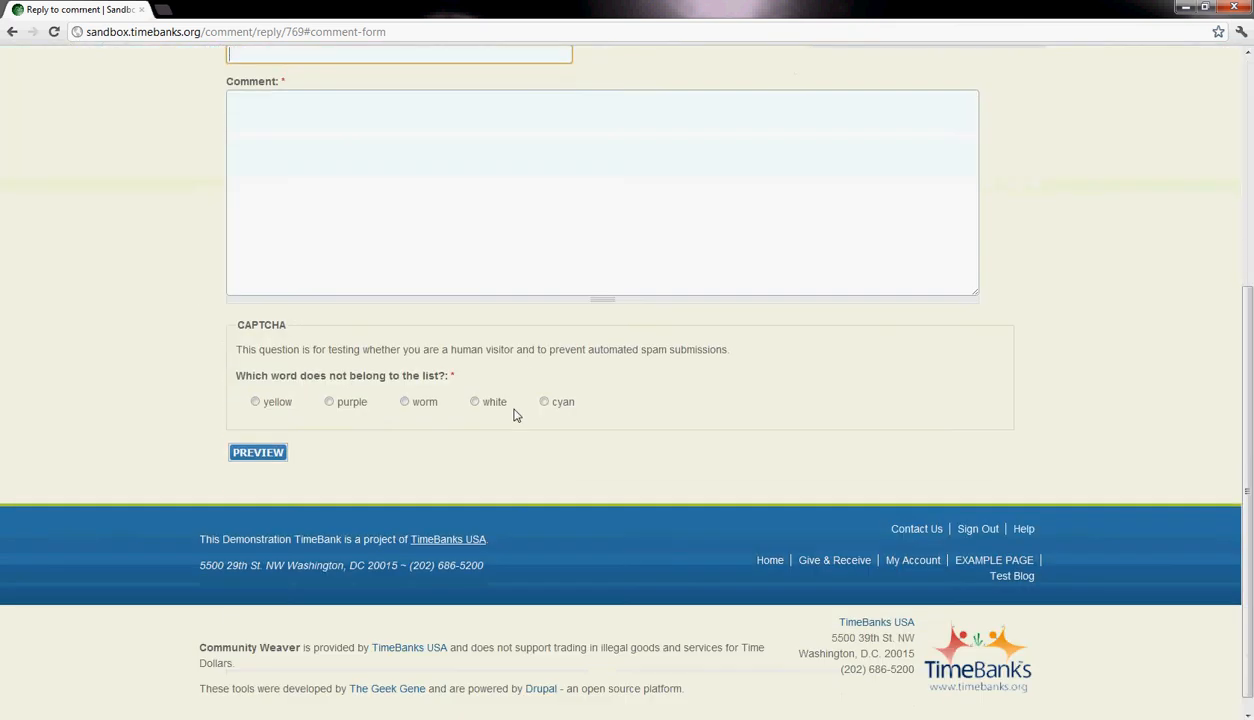
pyautogui.scroll(4, 571, 476)
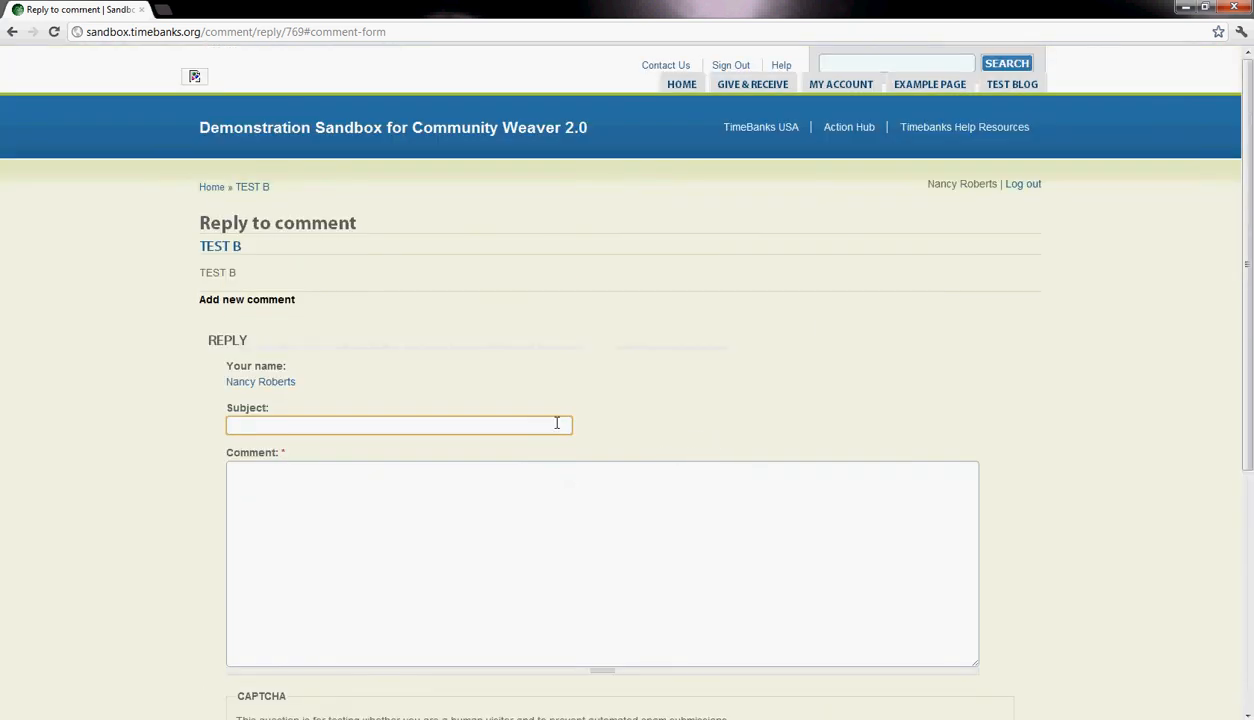
# - Return to the Test Blog comments and revisit the Example Page before reopening the blog
pyautogui.click(1020, 85)
pyautogui.scroll(-5, 935, 294)
pyautogui.scroll(5, 911, 358)
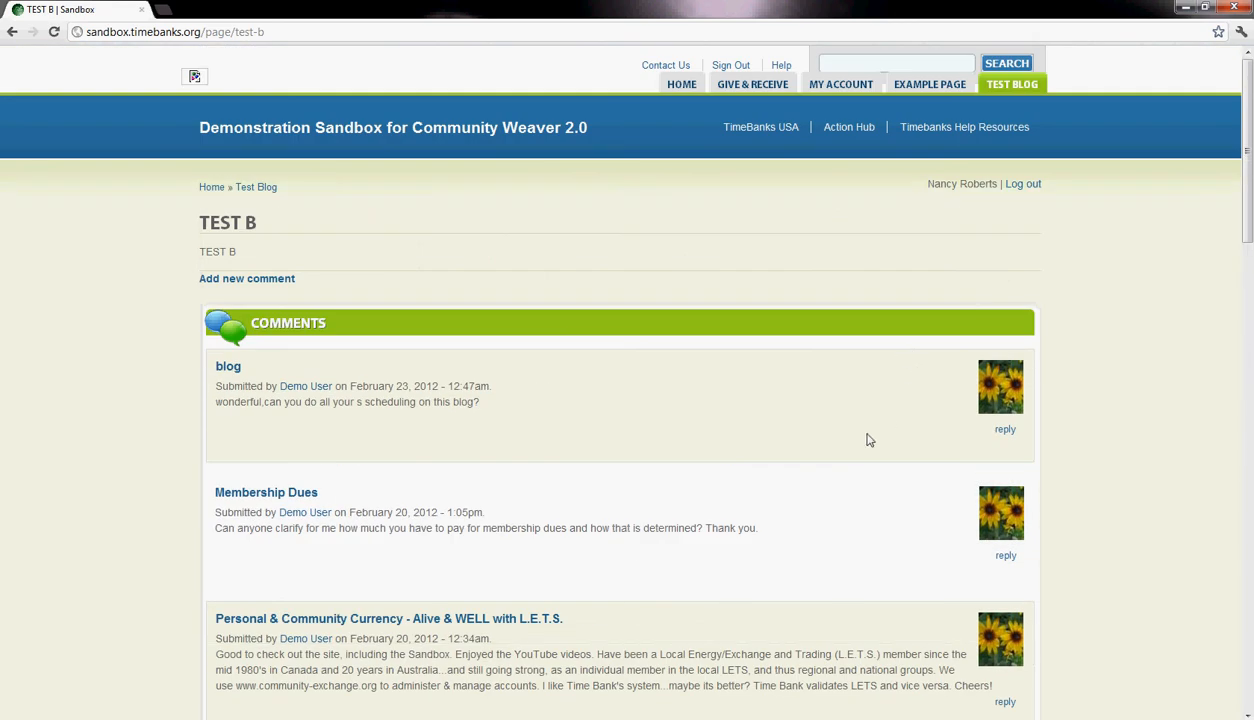
pyautogui.scroll(-1, 868, 440)
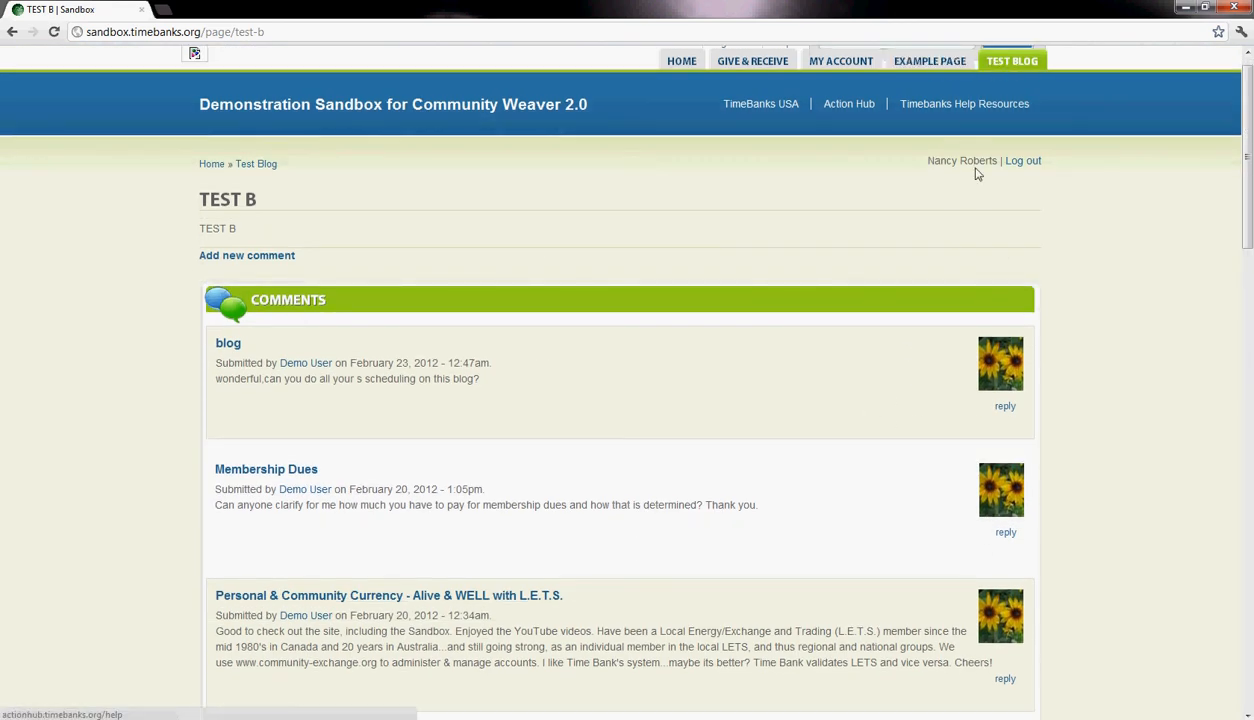
pyautogui.scroll(1, 948, 95)
pyautogui.click(969, 88)
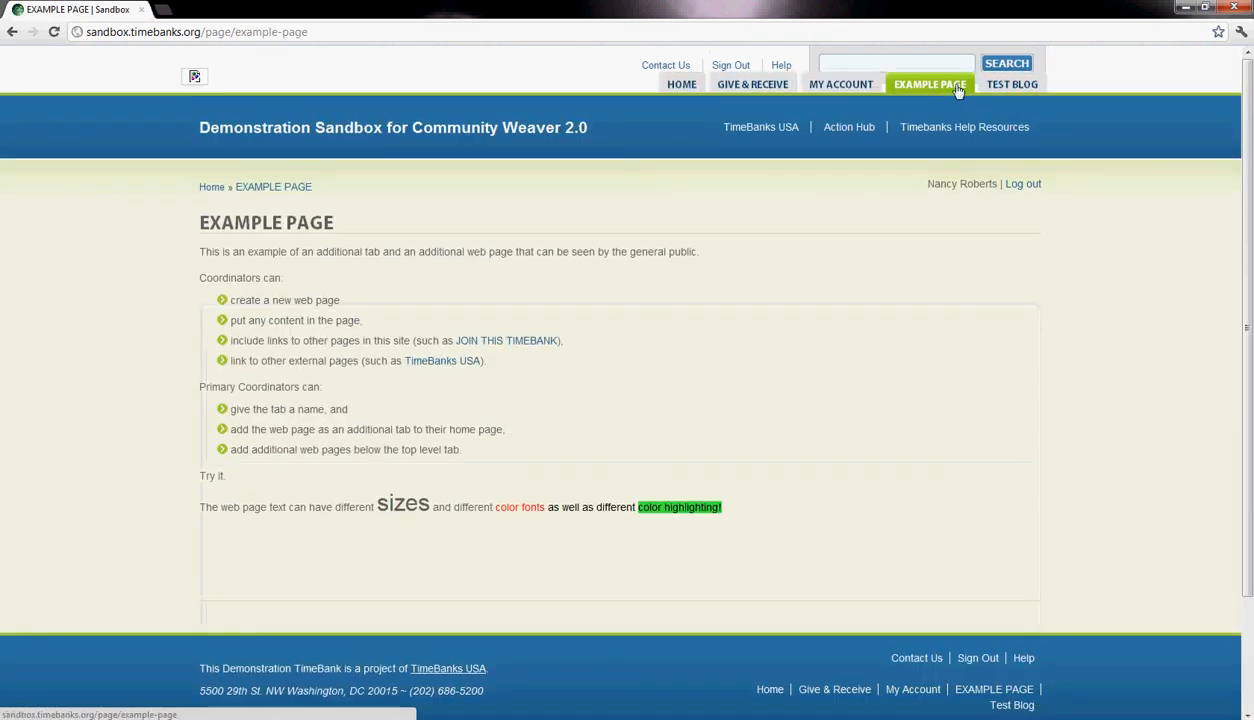
pyautogui.click(1006, 88)
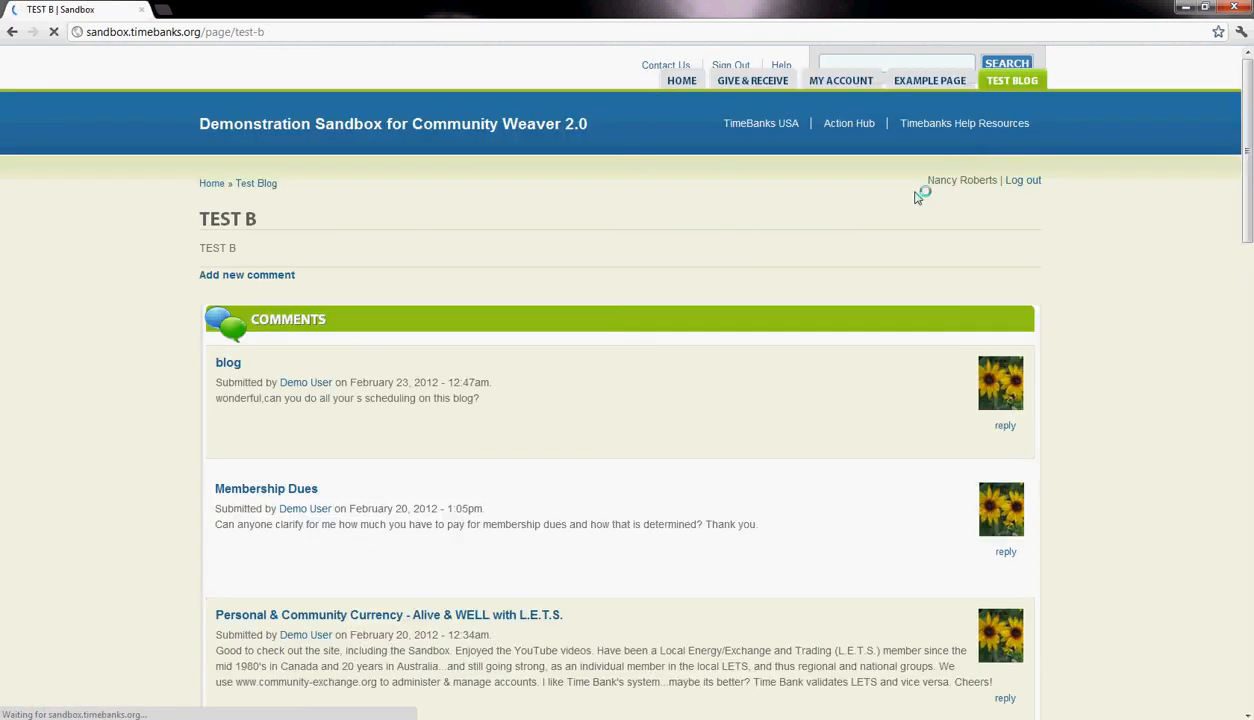
# - From the member help page, examine the form for contacting the TimeBank coordinator and return to the help links
pyautogui.click(783, 68)
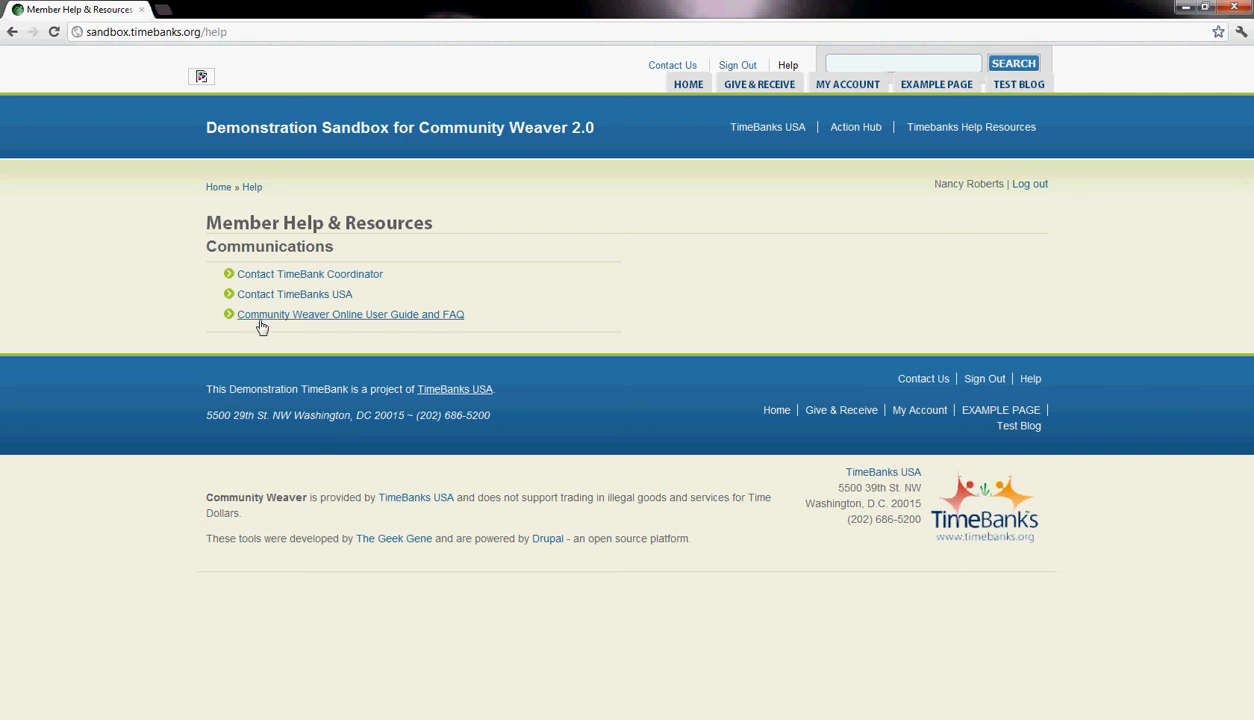
pyautogui.click(293, 281)
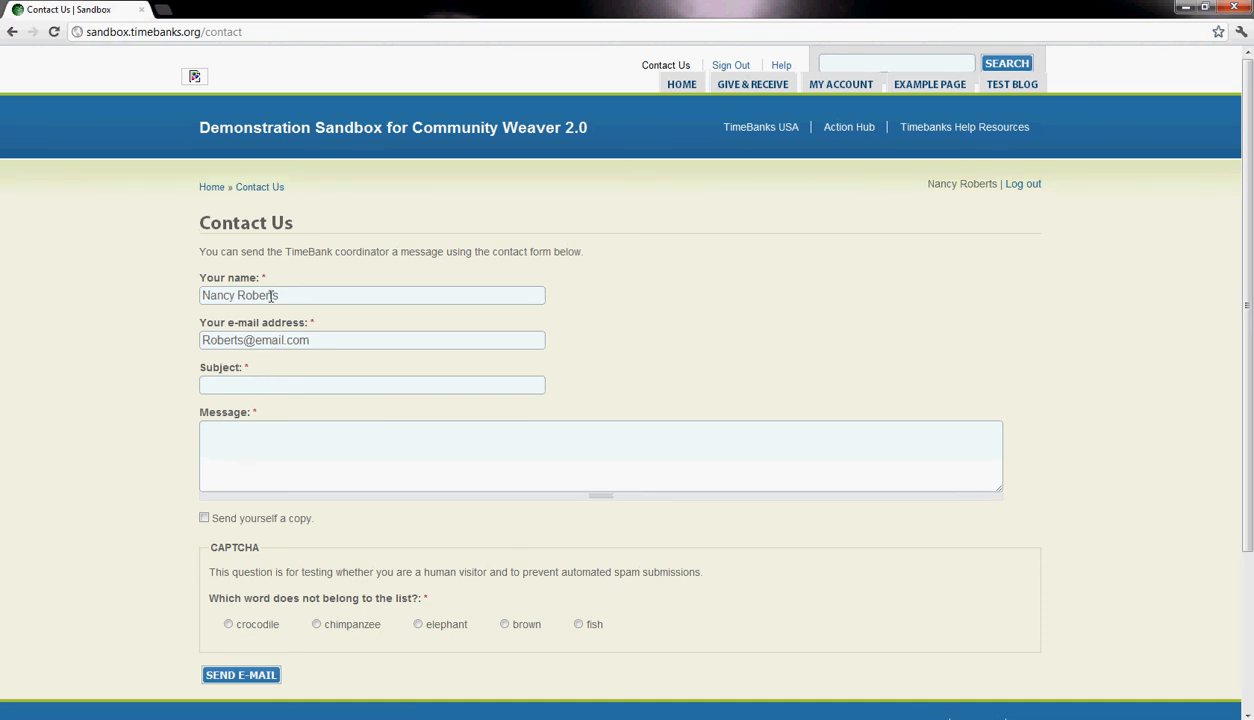
pyautogui.scroll(-2, 295, 534)
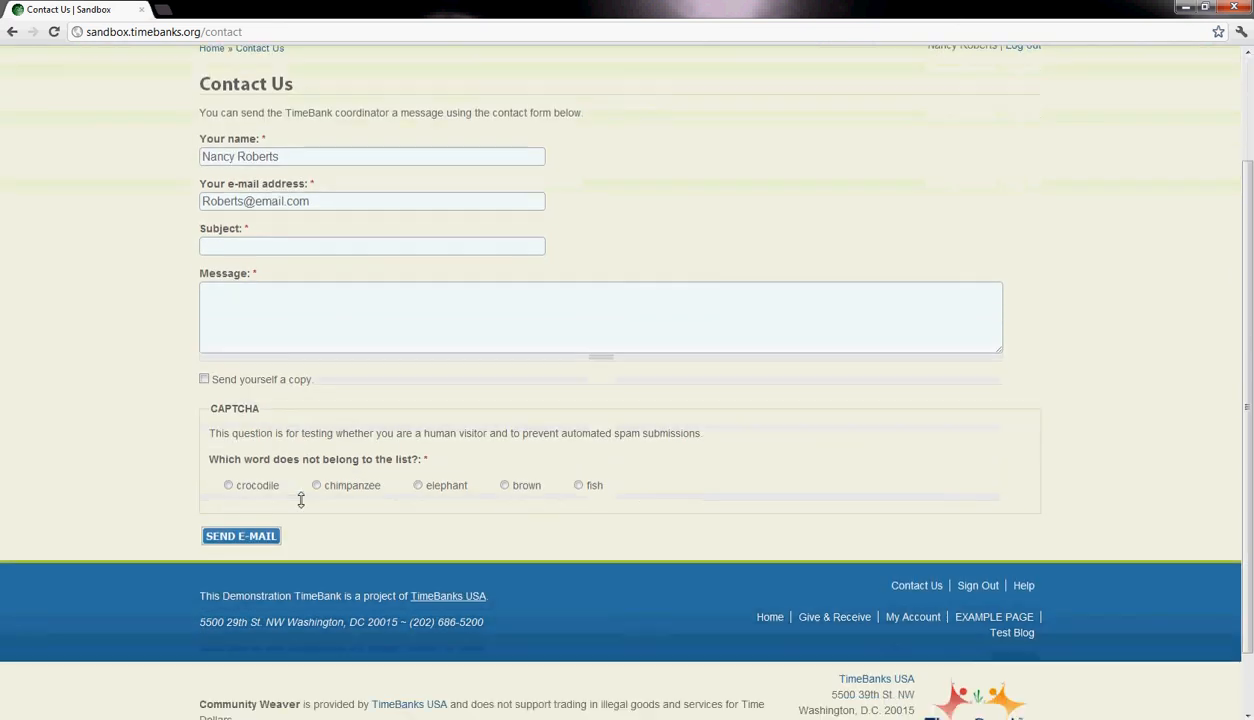
pyautogui.scroll(2, 266, 411)
pyautogui.click(258, 444)
pyautogui.scroll(-2, 267, 483)
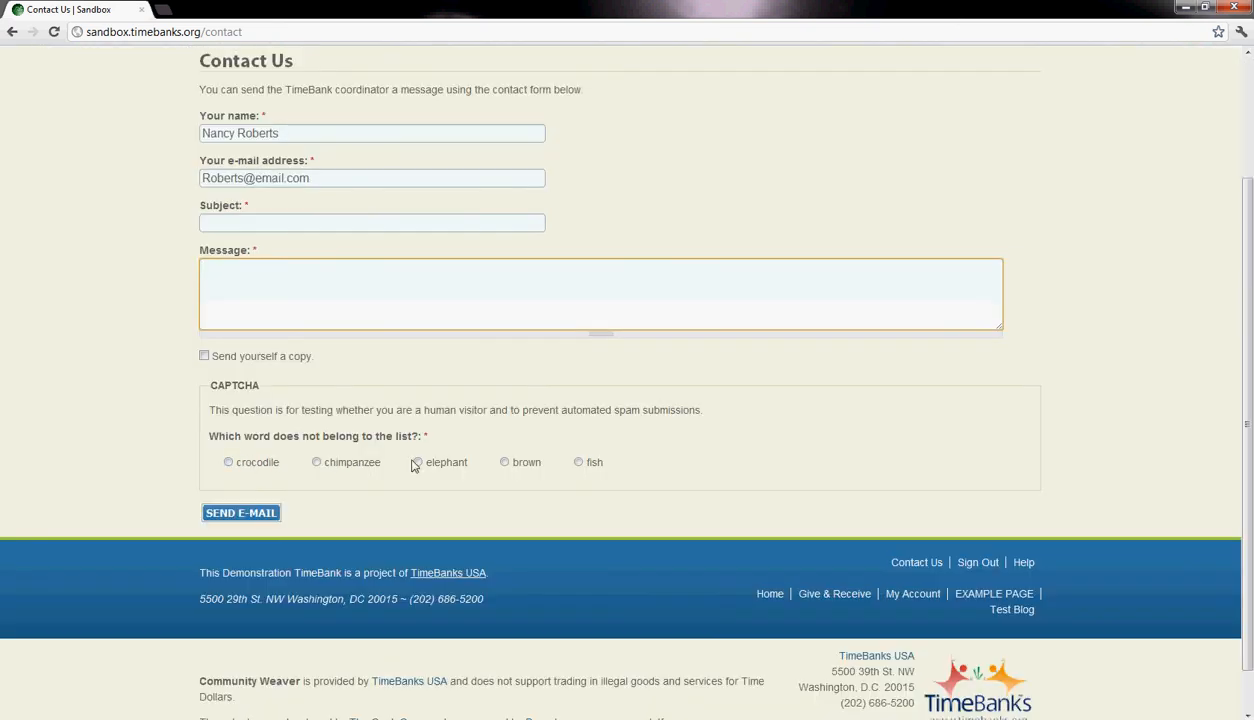
pyautogui.scroll(2, 385, 431)
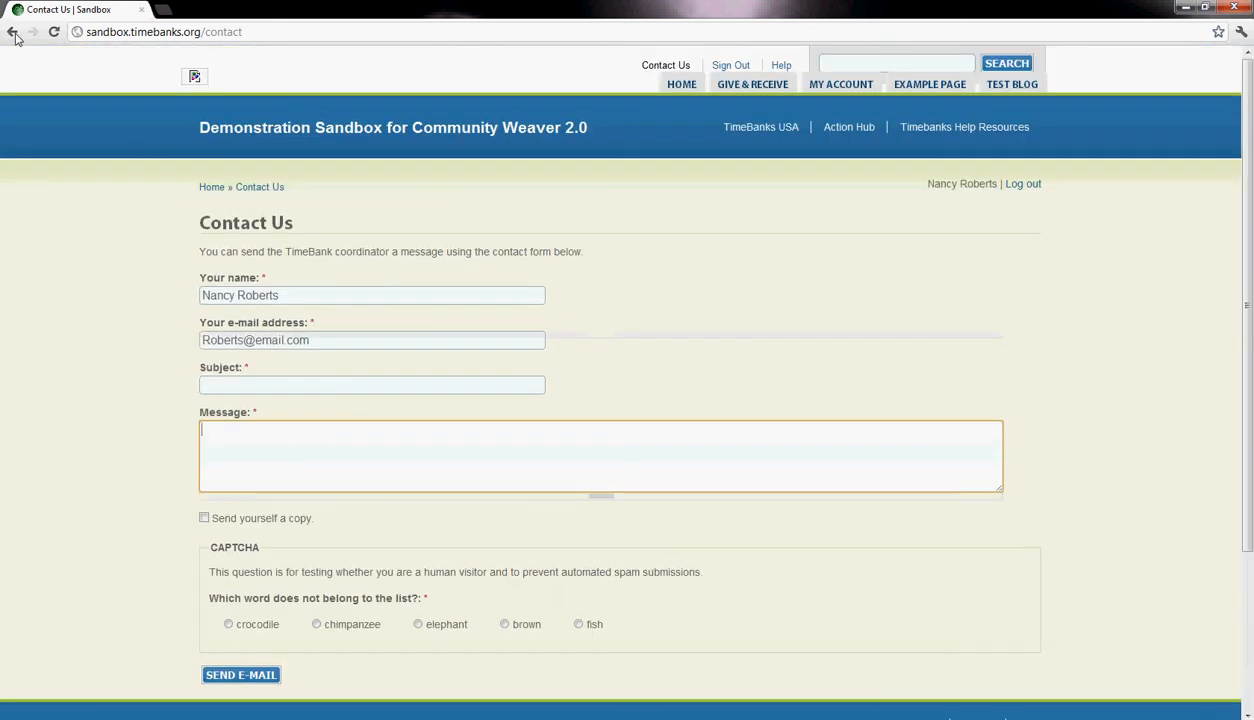
pyautogui.click(13, 33)
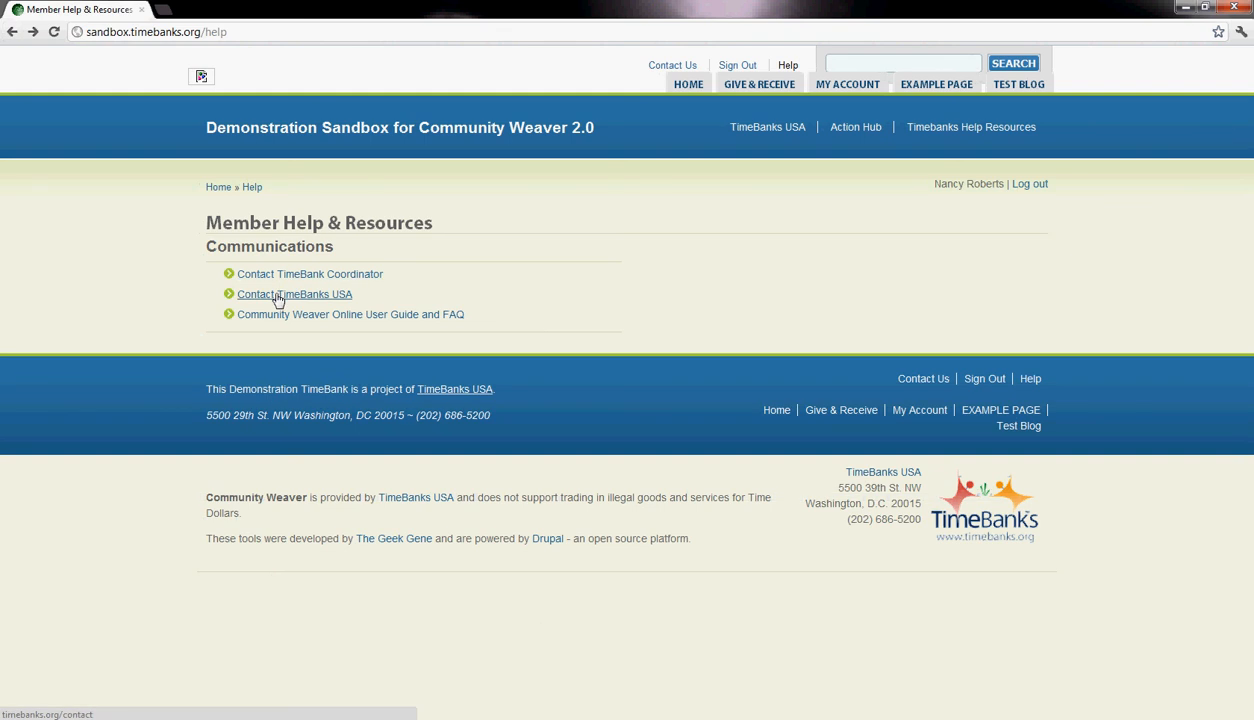
# - Open the Contact TimeBanks USA page and look over its contact details and message form
pyautogui.click(278, 295)
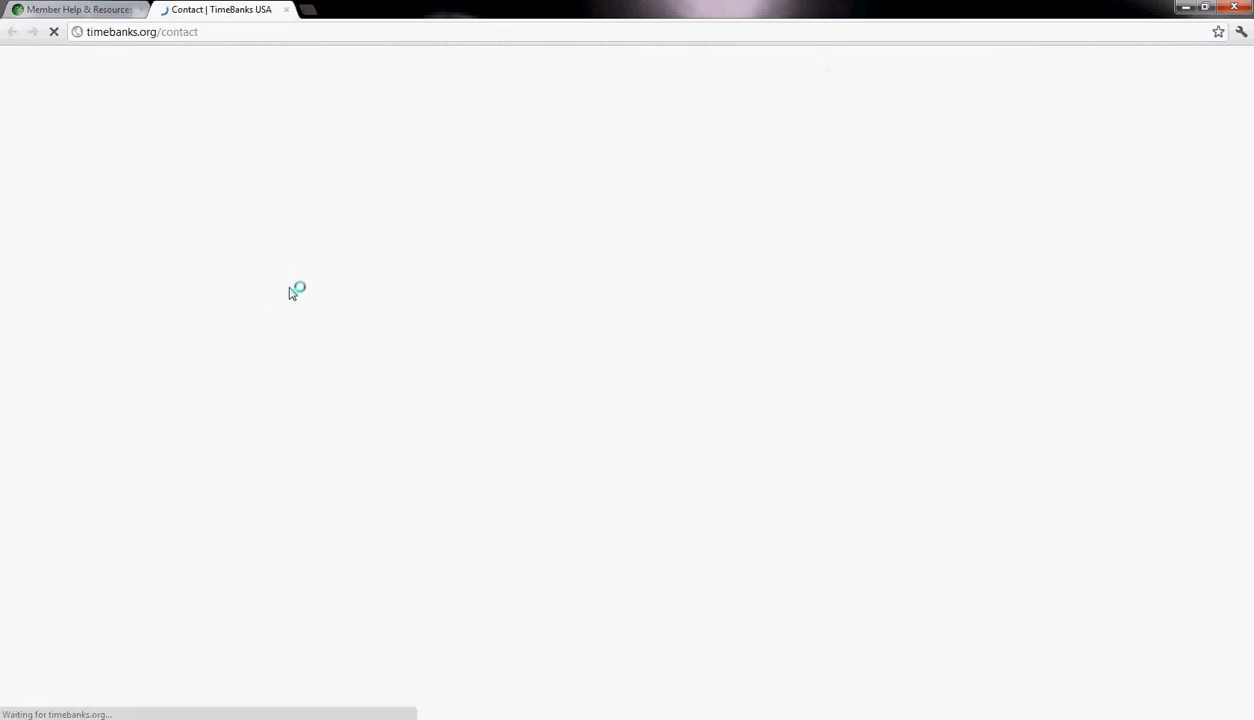
pyautogui.scroll(-7, 362, 268)
pyautogui.scroll(6, 364, 274)
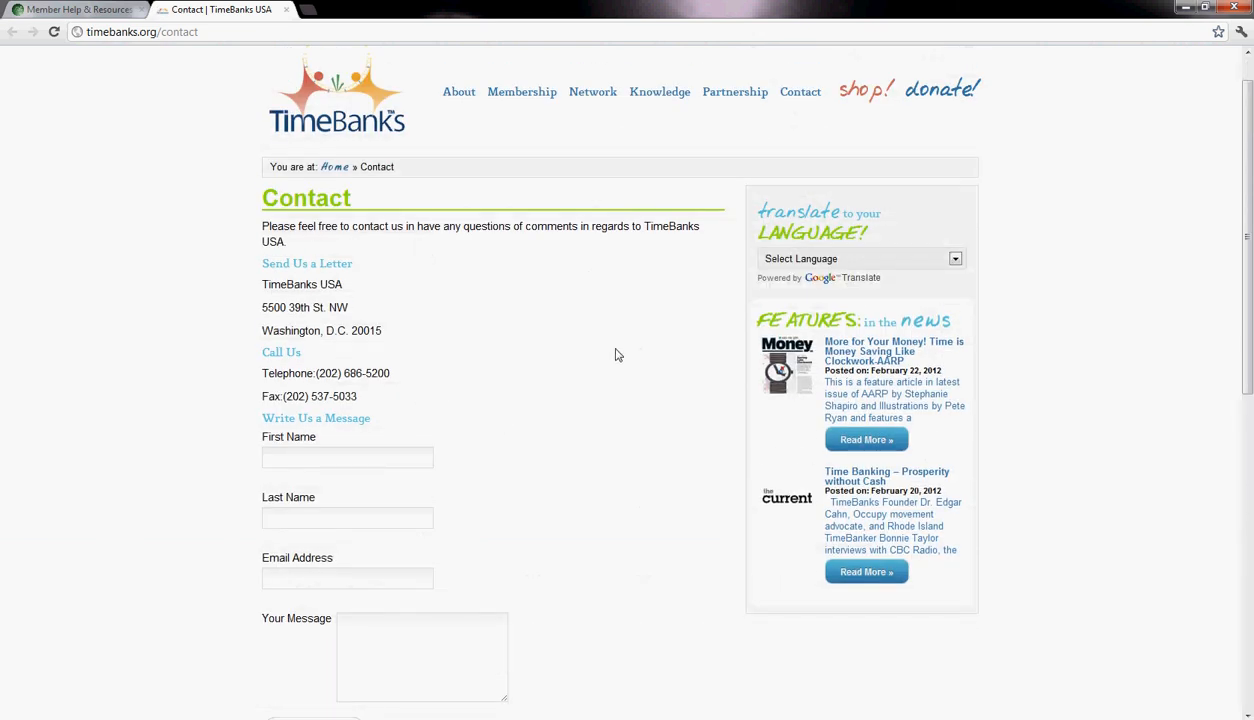
pyautogui.scroll(1, 540, 259)
# - Visit the TimeBanks USA home page, flip through its banner slideshow and close the site to return to the help page
pyautogui.click(363, 185)
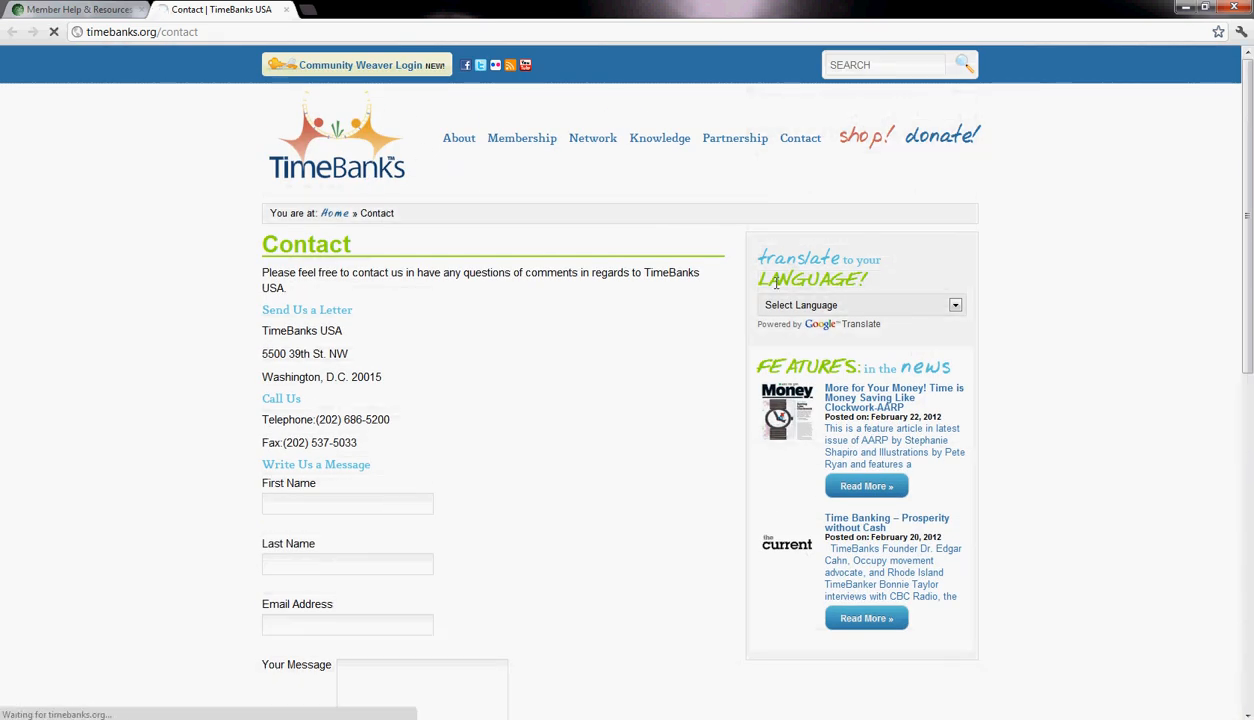
pyautogui.scroll(-5, 568, 337)
pyautogui.scroll(3, 579, 342)
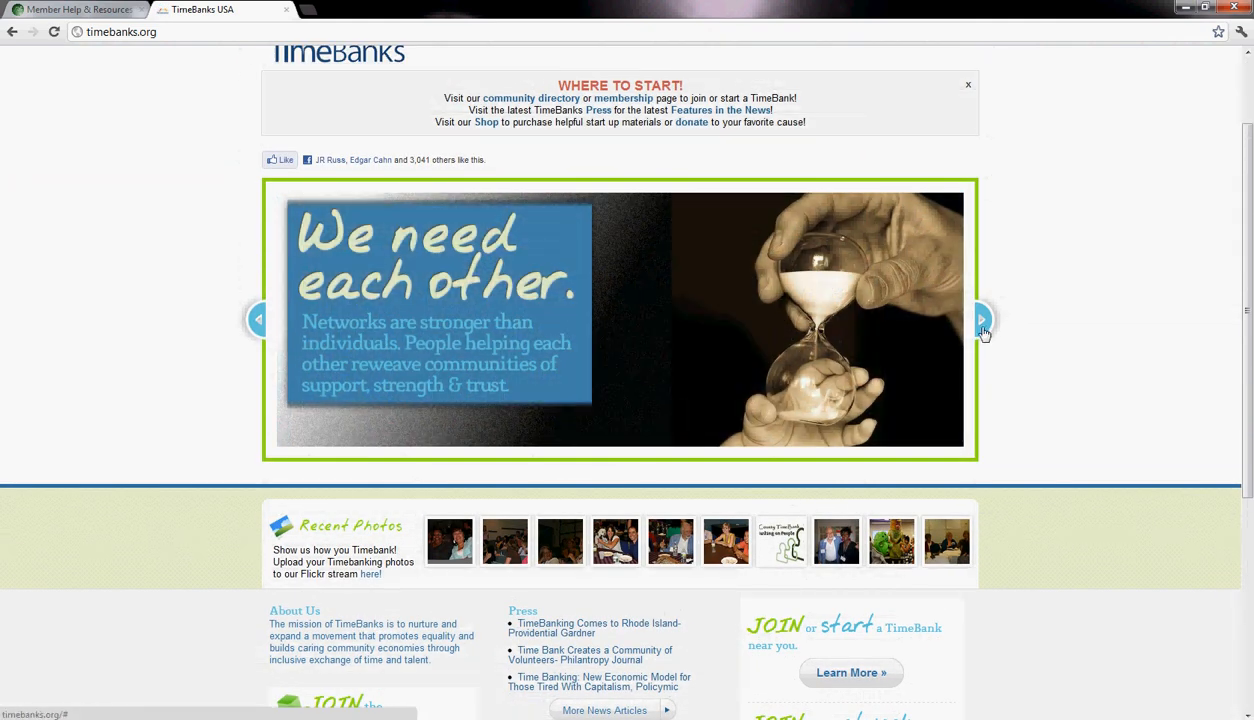
pyautogui.click(982, 322)
pyautogui.click(982, 324)
pyautogui.click(982, 324)
pyautogui.click(982, 324)
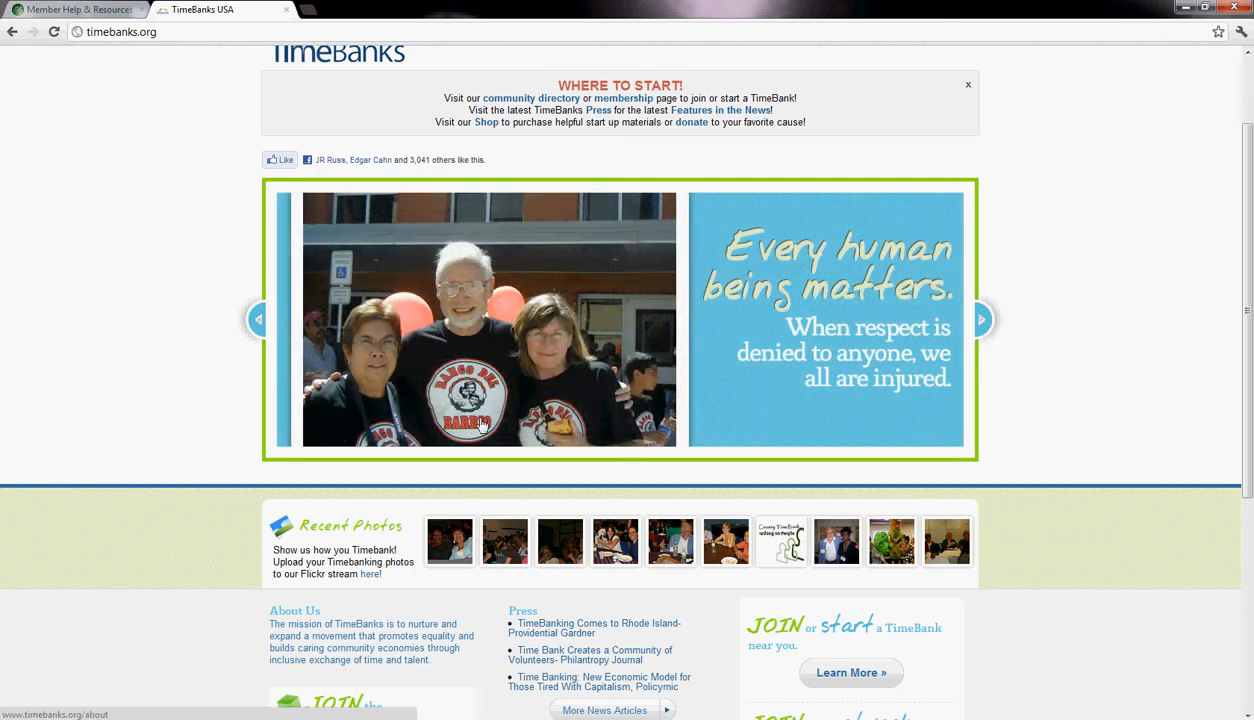
pyautogui.scroll(2, 362, 380)
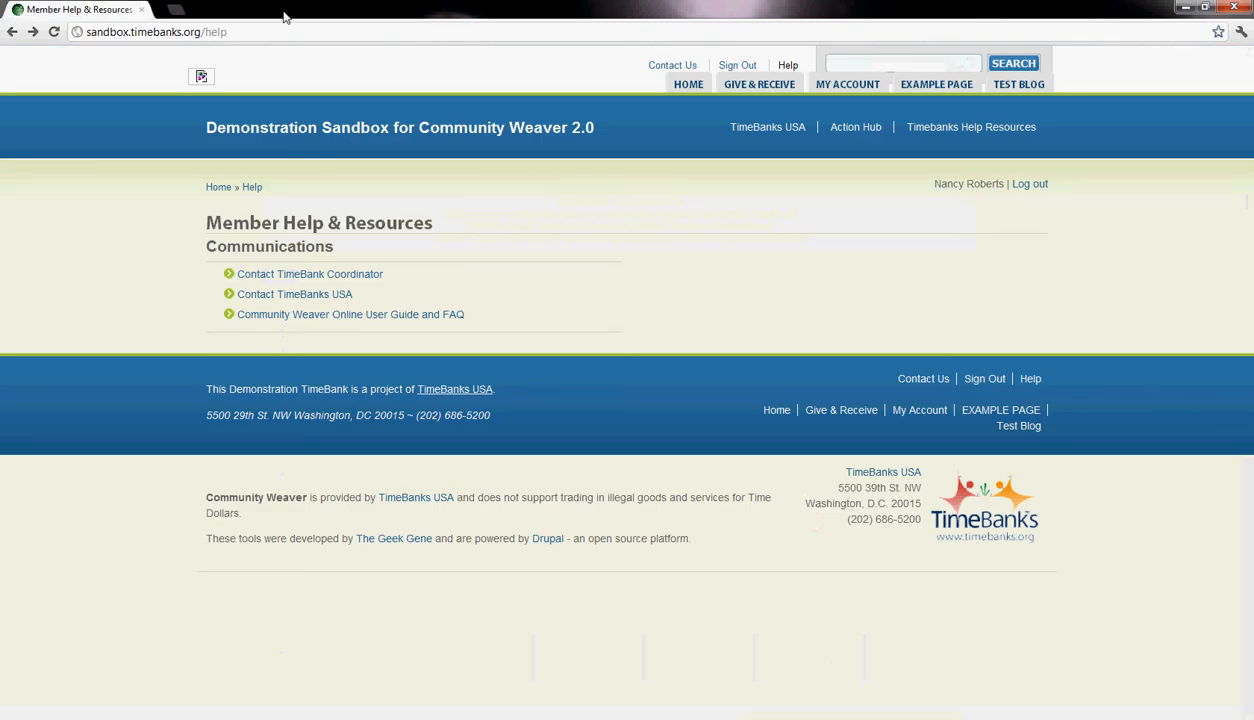
pyautogui.click(286, 10)
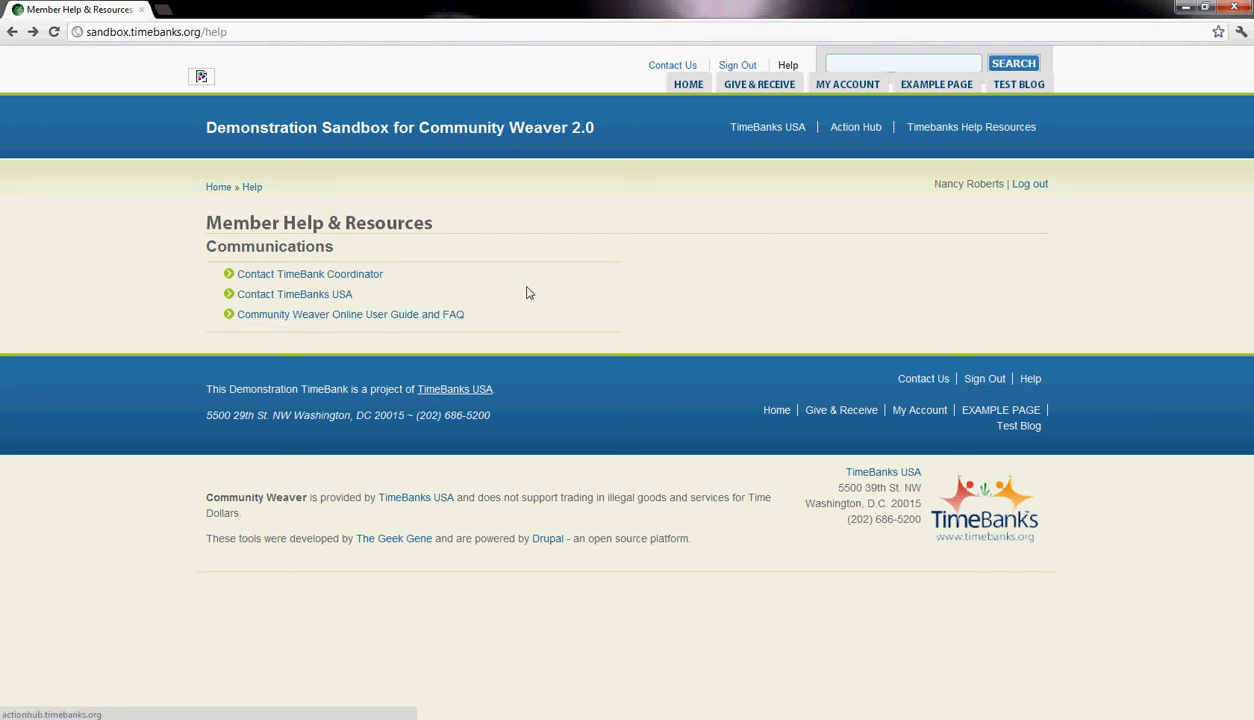
# - Open the Community Weaver Online User Guide and FAQ and look over the Member Manual's topics
pyautogui.click(415, 324)
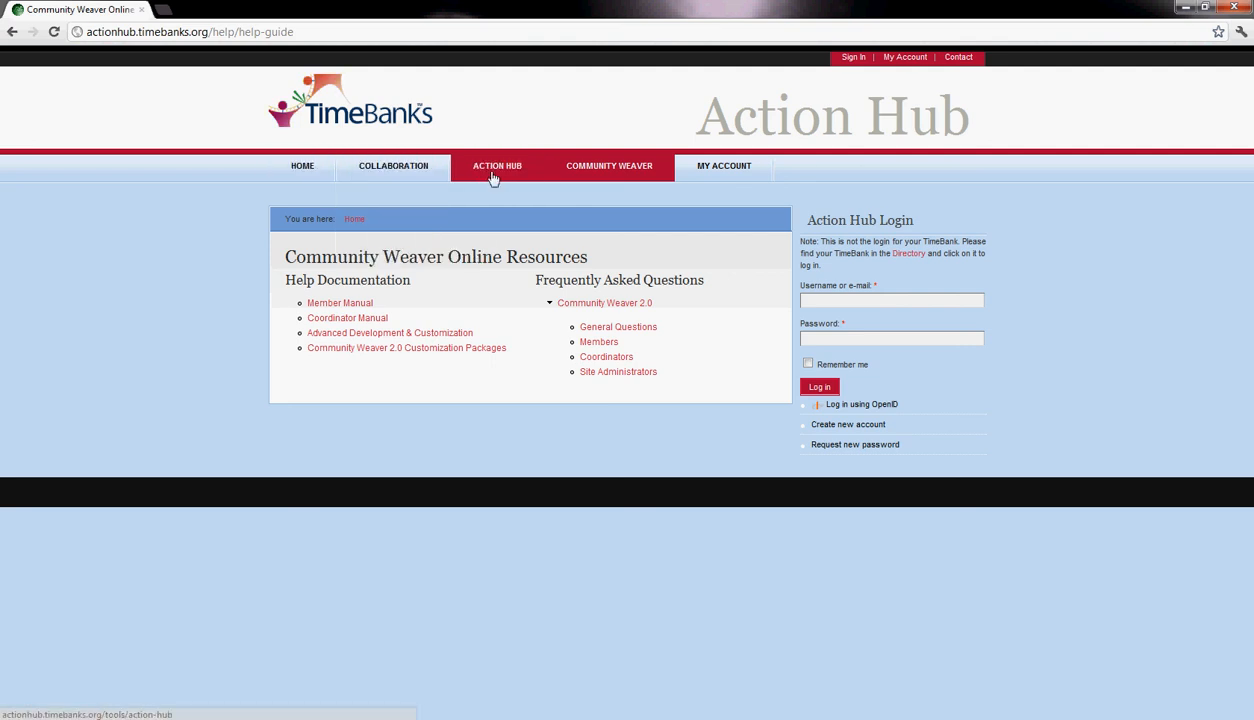
pyautogui.moveTo(588, 179)
pyautogui.moveTo(607, 200)
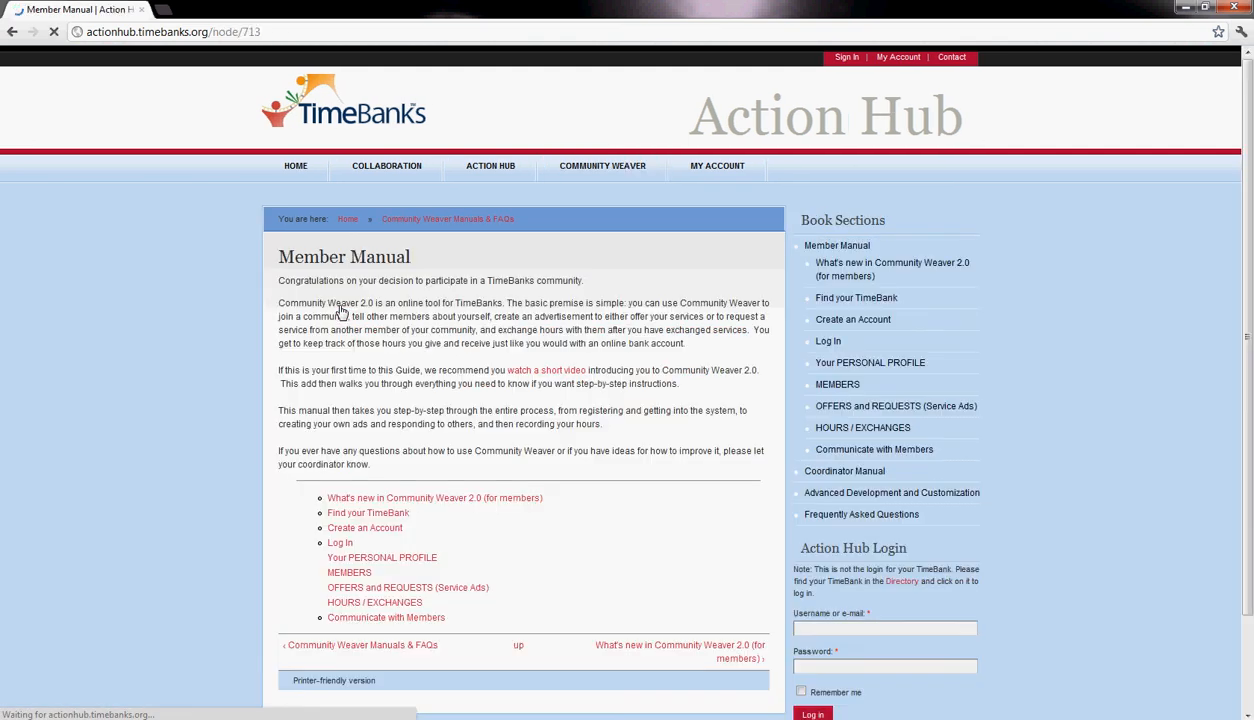
pyautogui.scroll(-3, 370, 327)
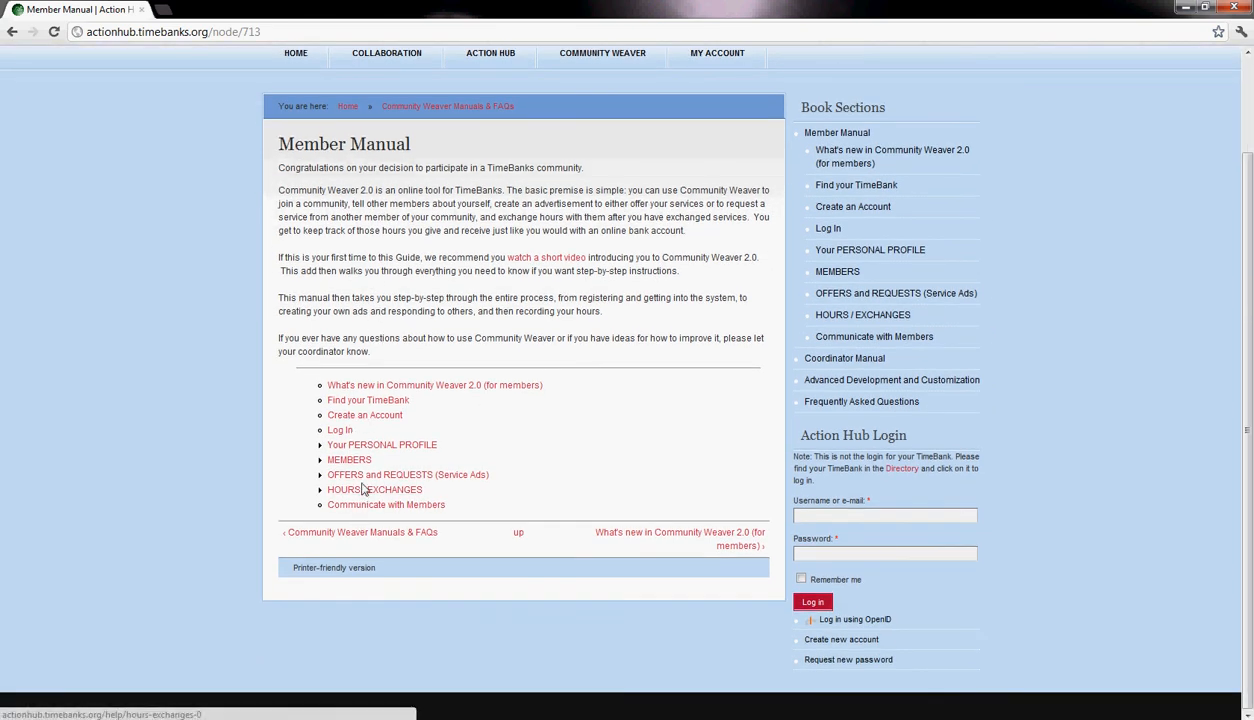
# - Open the manual's Create an Offer or Request article under OFFERS and REQUESTS and read its service ad instructions
pyautogui.click(366, 478)
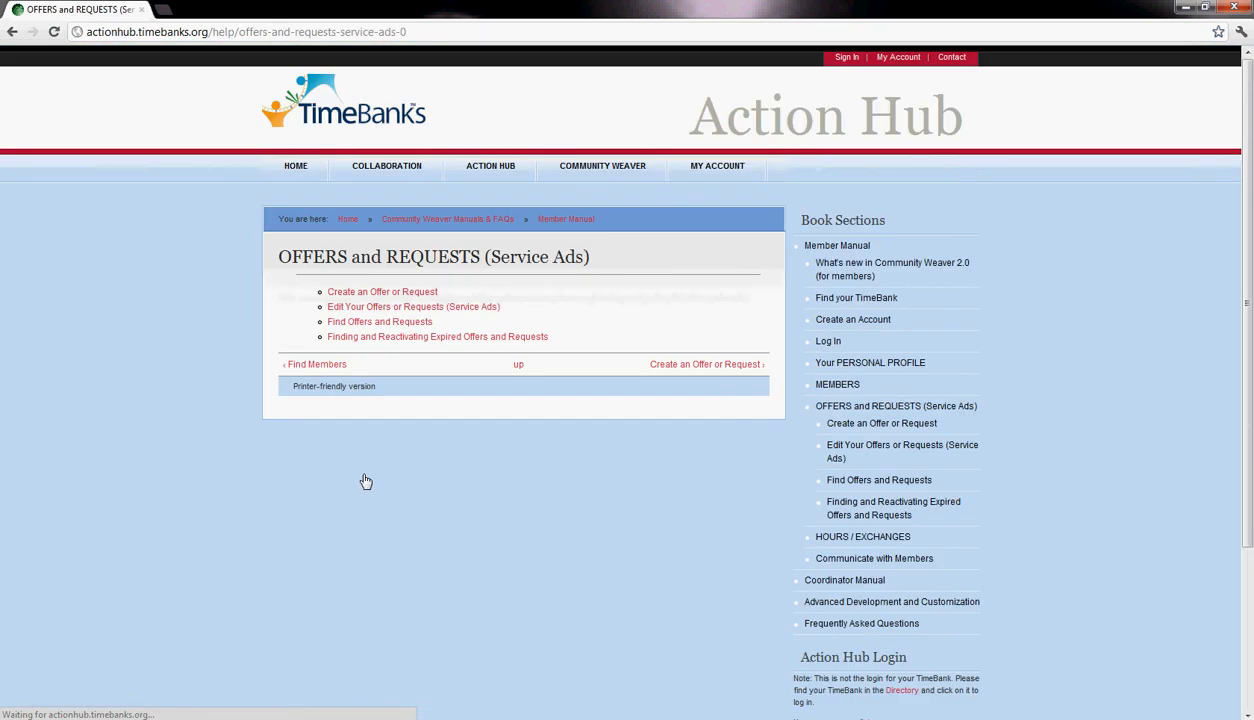
pyautogui.click(354, 295)
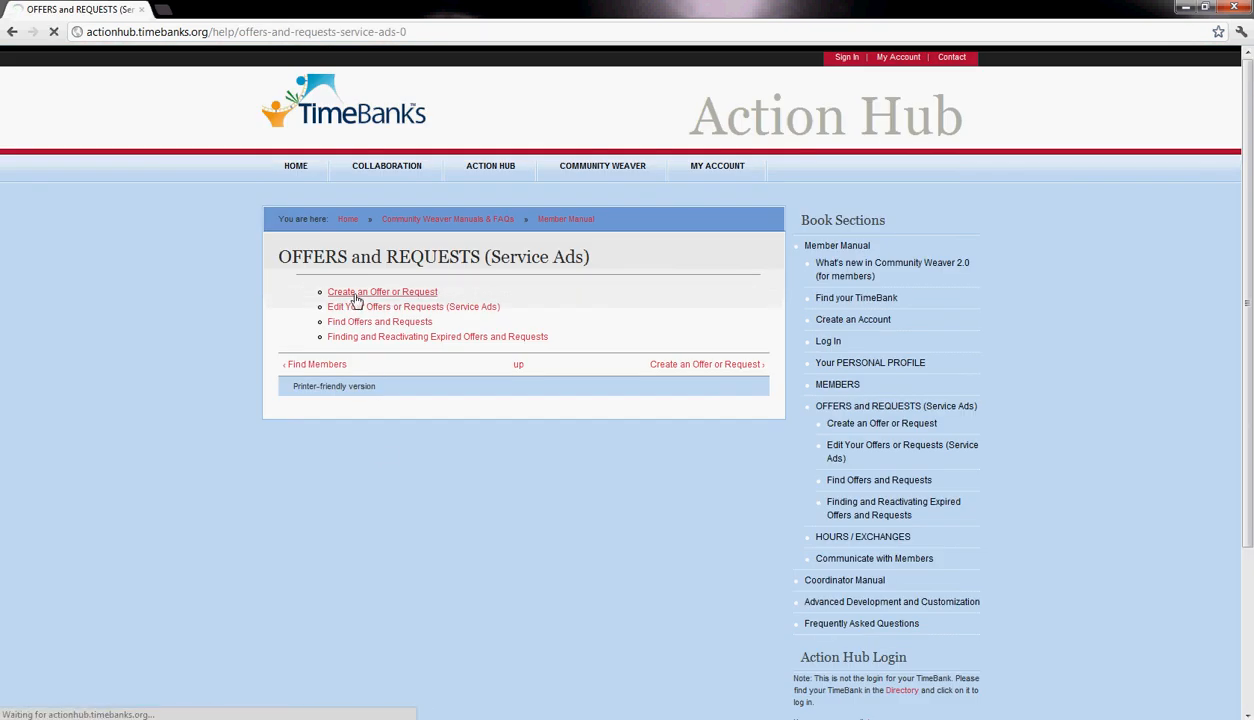
pyautogui.scroll(-3, 375, 235)
pyautogui.moveTo(361, 156); pyautogui.dragTo(418, 472)
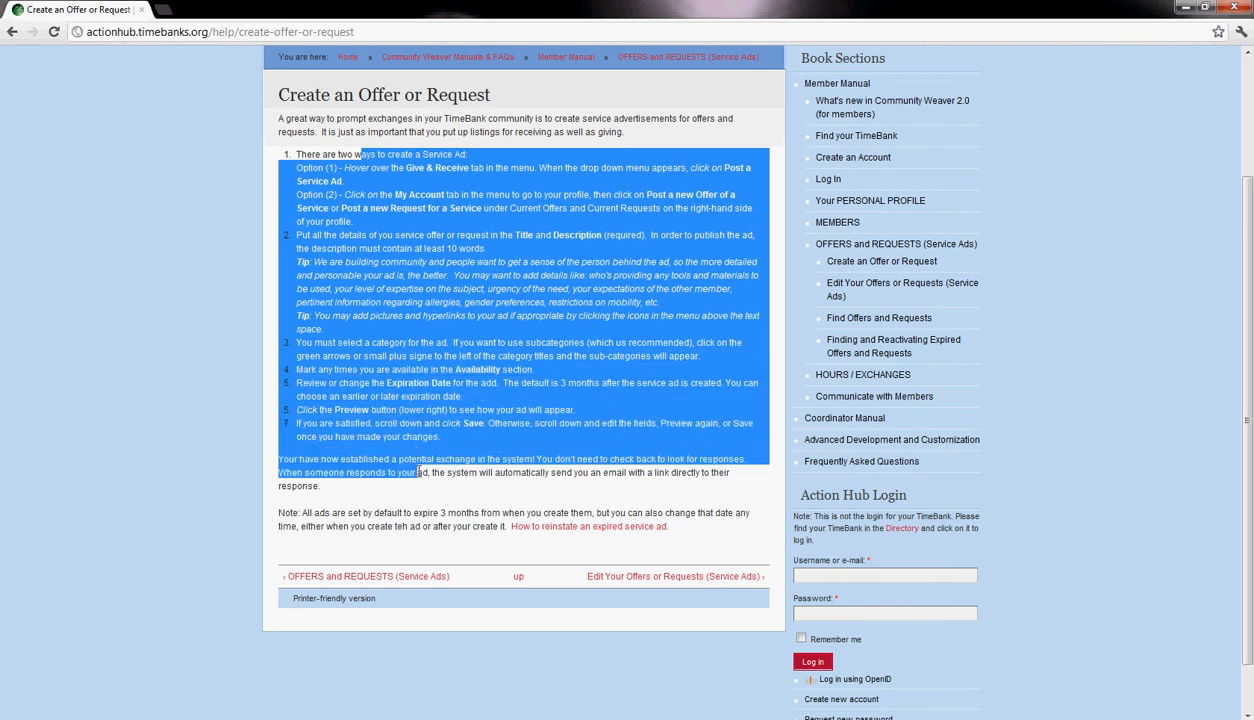
pyautogui.scroll(3, 420, 474)
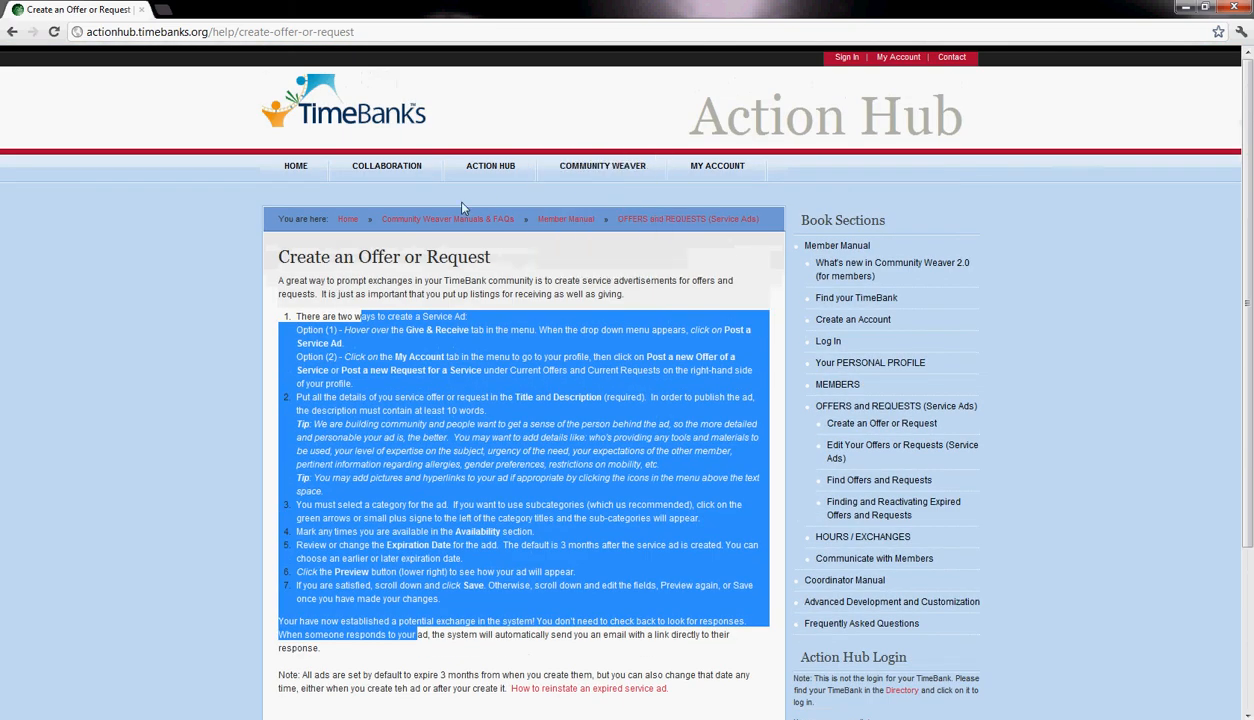
pyautogui.click(368, 312)
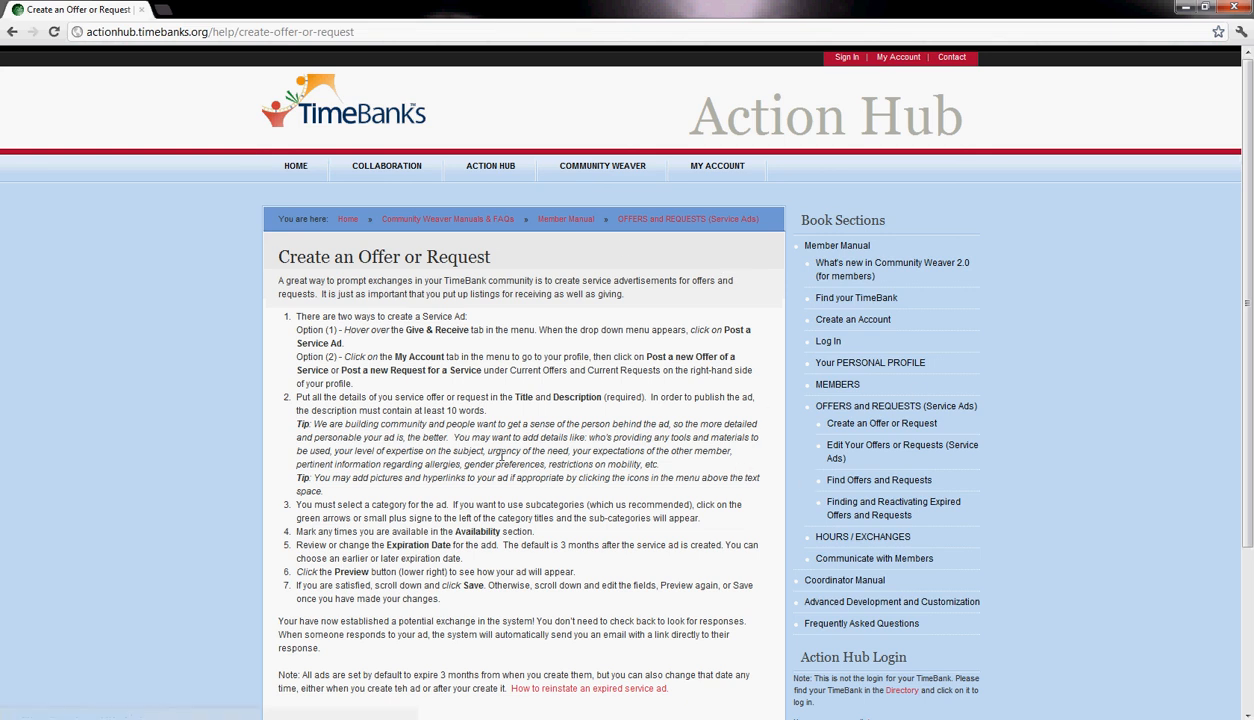
# - Go back to the sandbox's Member Help & Resources page and open the Contact Us page
pyautogui.click(11, 32)
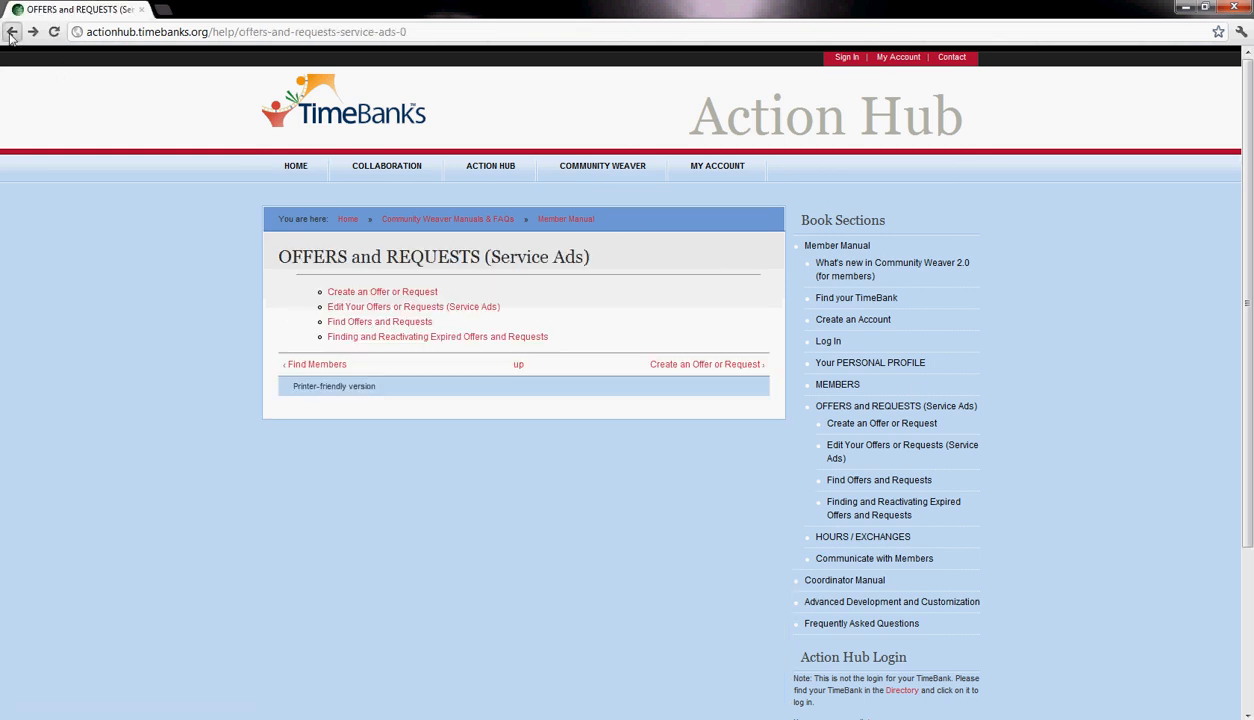
pyautogui.click(11, 32)
pyautogui.click(11, 33)
pyautogui.click(11, 32)
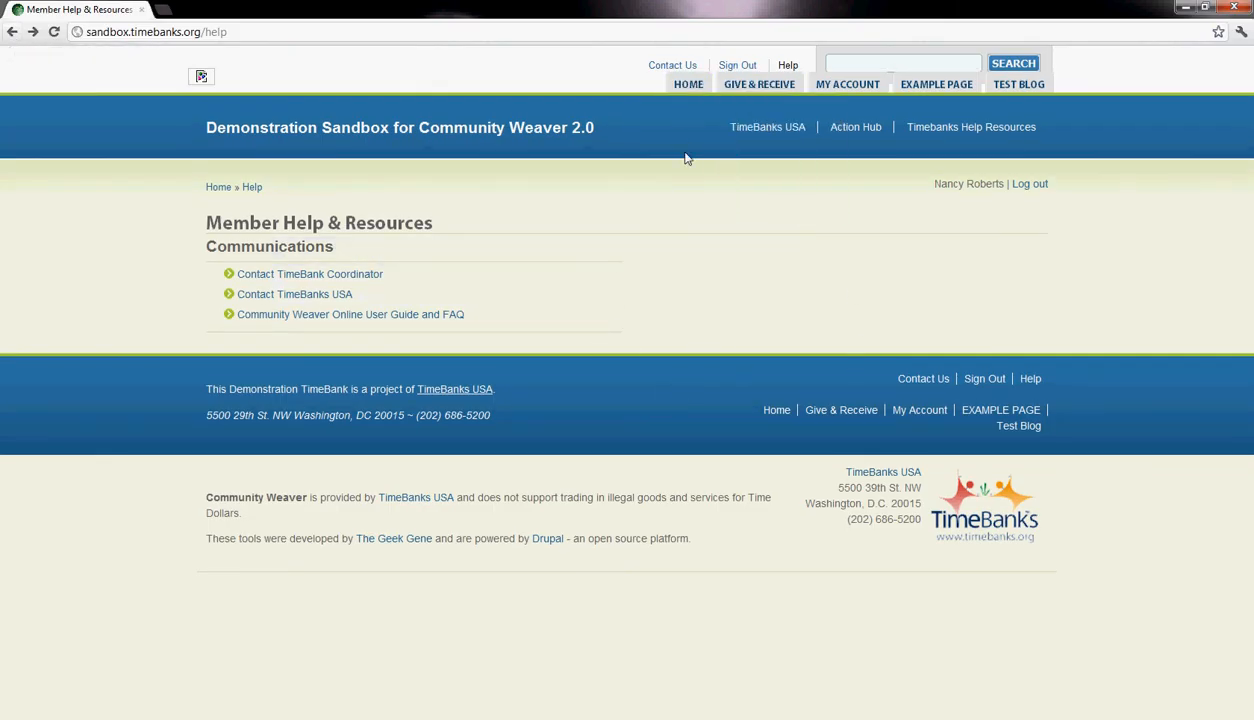
pyautogui.click(667, 68)
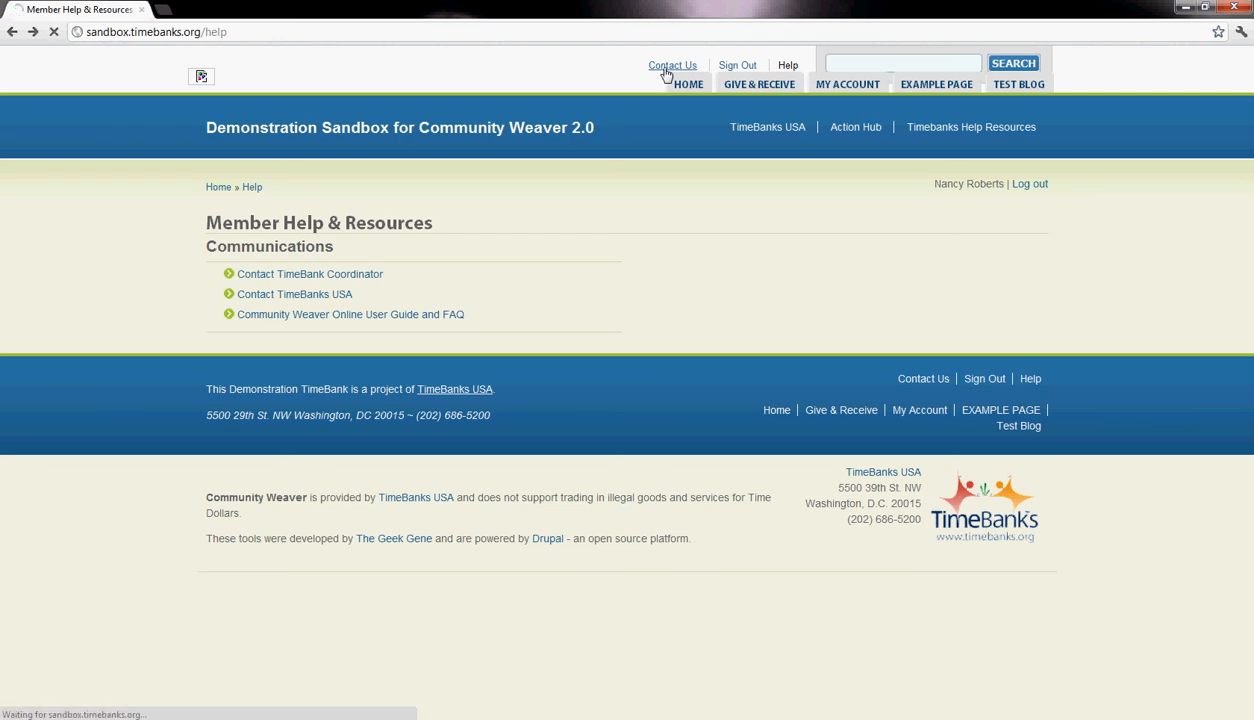
# - Look over the coordinator contact form's name, e-mail, subject and message fields and place the cursor in the CAPTCHA answer field
pyautogui.scroll(-2, 691, 283)
pyautogui.scroll(1, 691, 280)
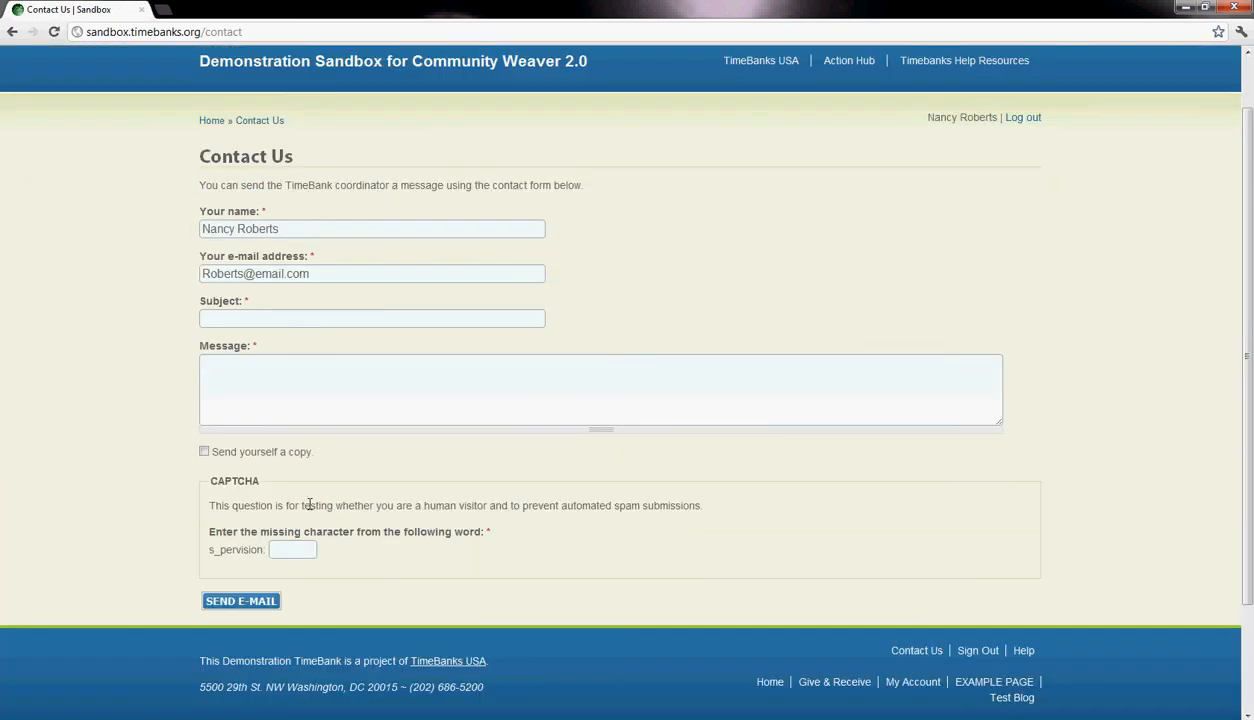
pyautogui.scroll(1, 325, 430)
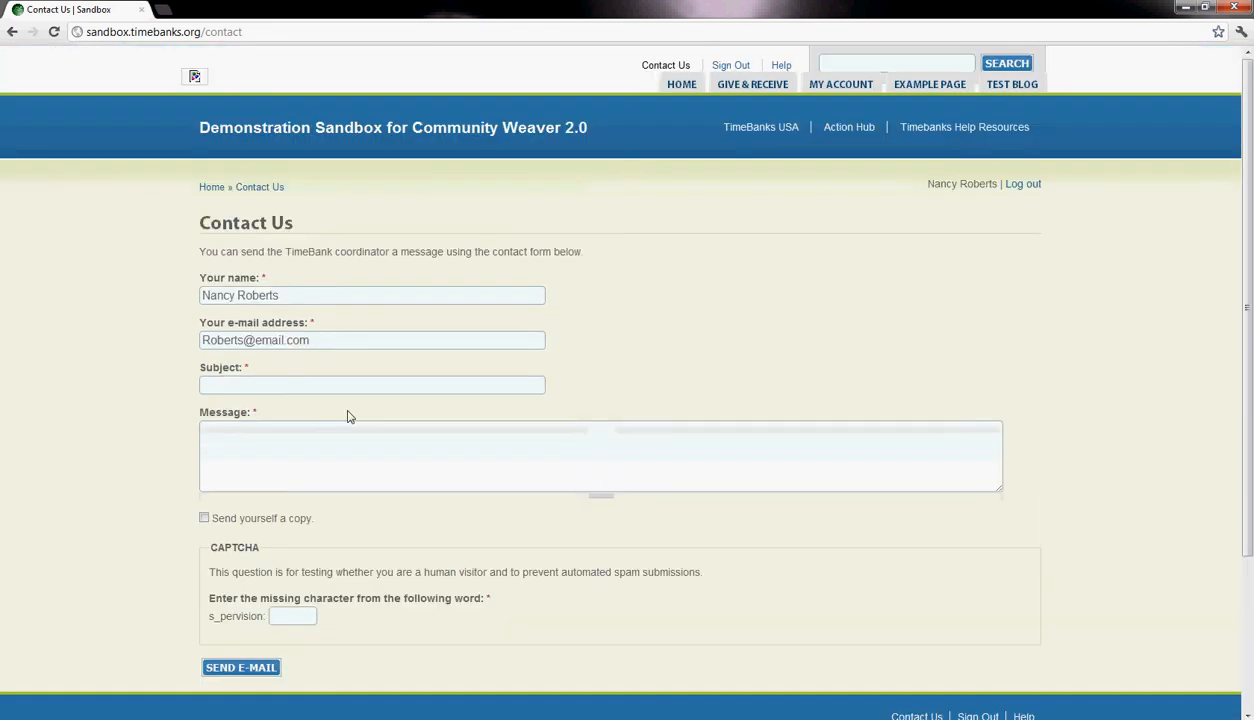
pyautogui.scroll(-3, 321, 378)
pyautogui.scroll(1, 312, 471)
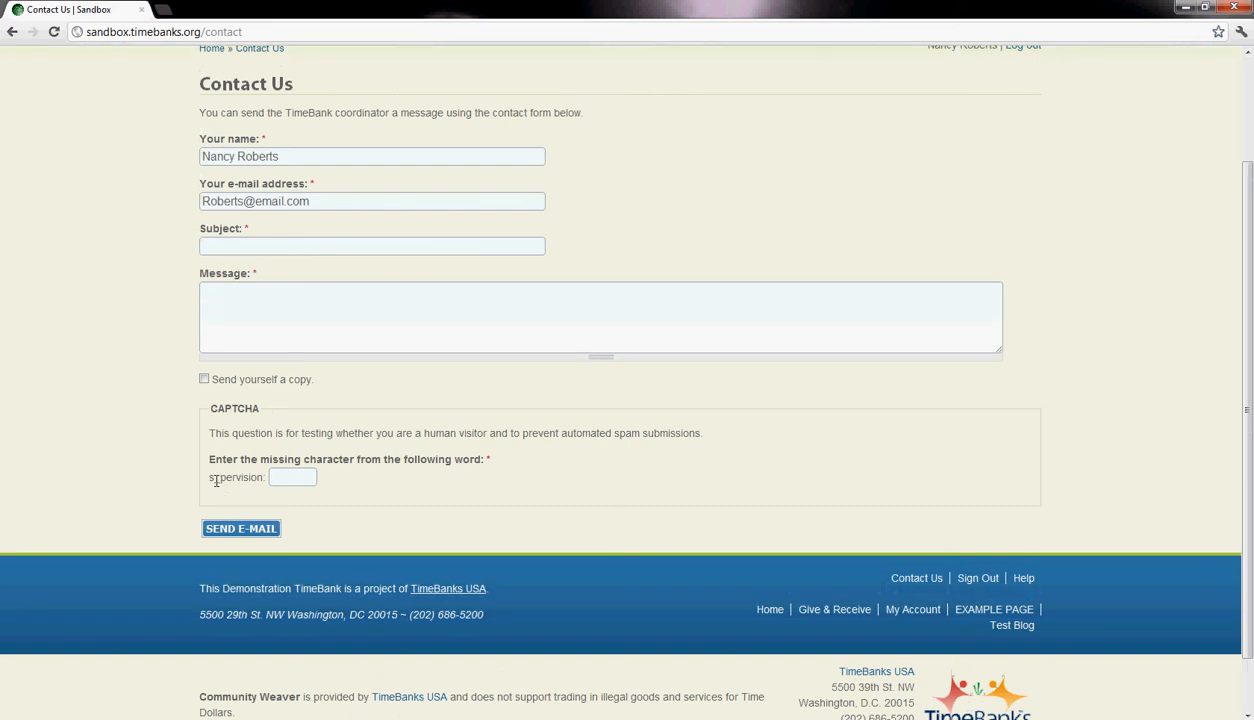
pyautogui.click(284, 479)
pyautogui.scroll(3, 255, 512)
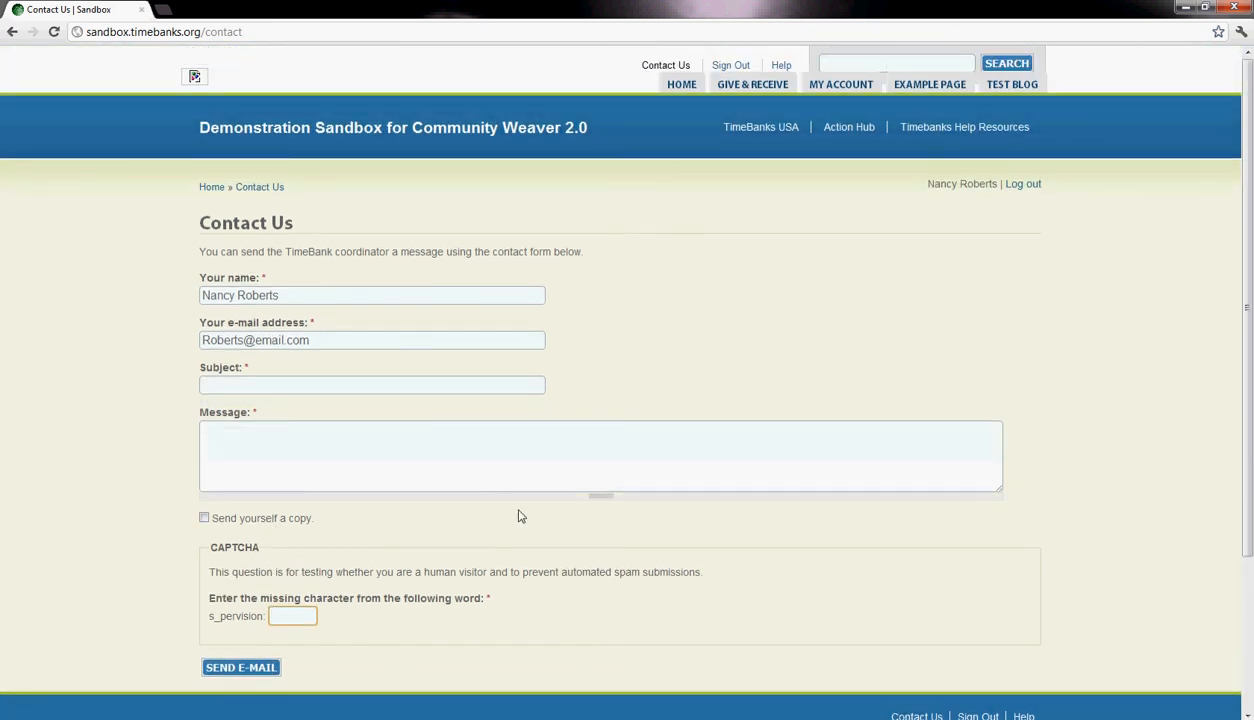
# - Open the Give & Receive page and look over its service categories and the available browsing, posting and exchange options
pyautogui.moveTo(745, 88)
pyautogui.click(785, 88)
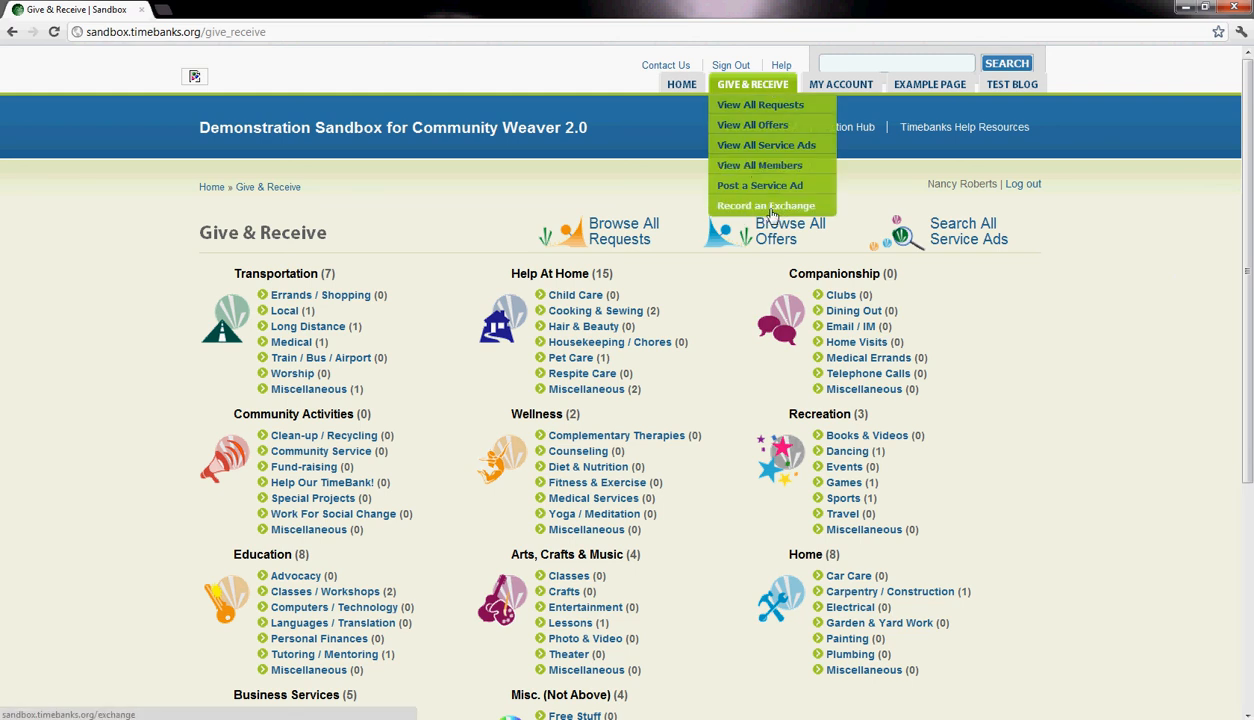
pyautogui.scroll(-3, 1094, 330)
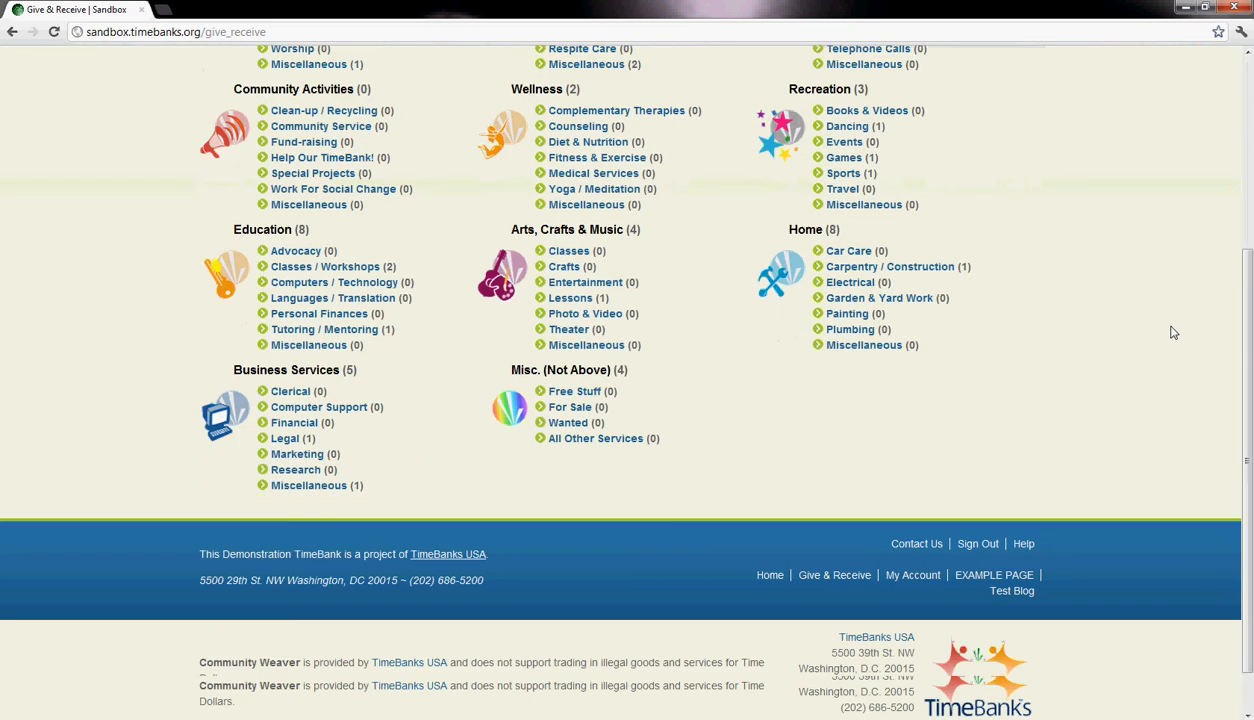
pyautogui.scroll(3, 1165, 336)
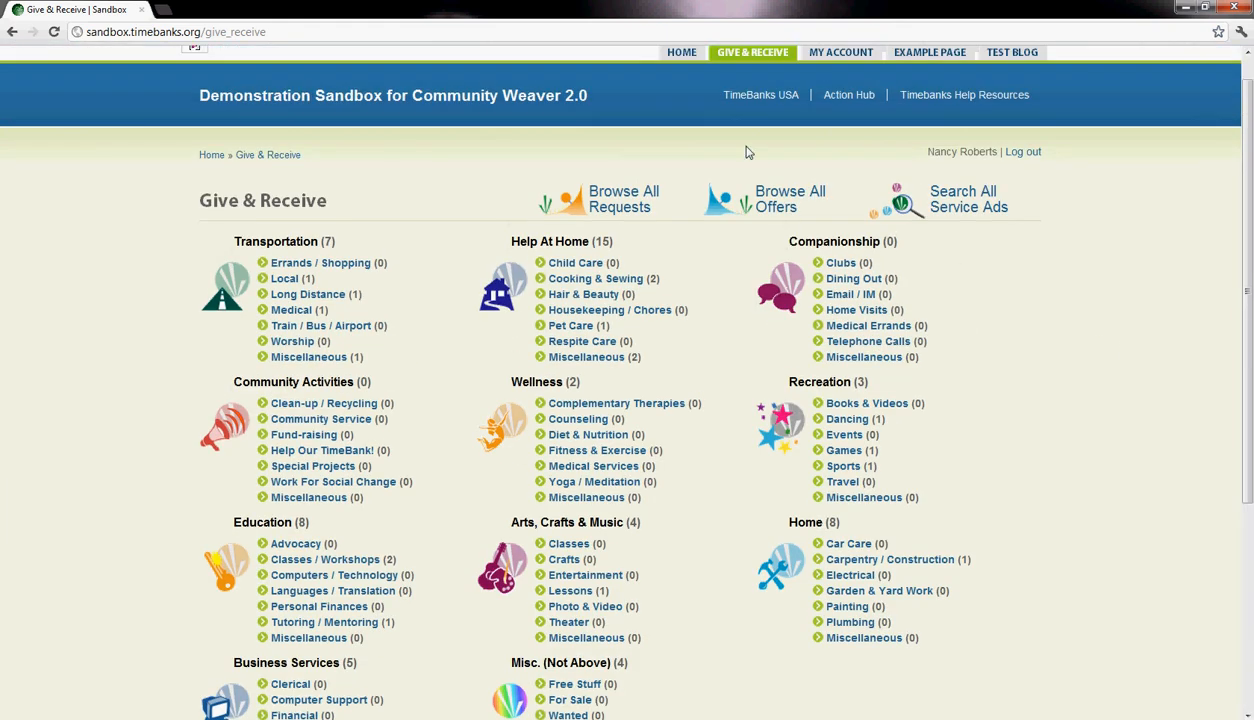
pyautogui.moveTo(755, 60)
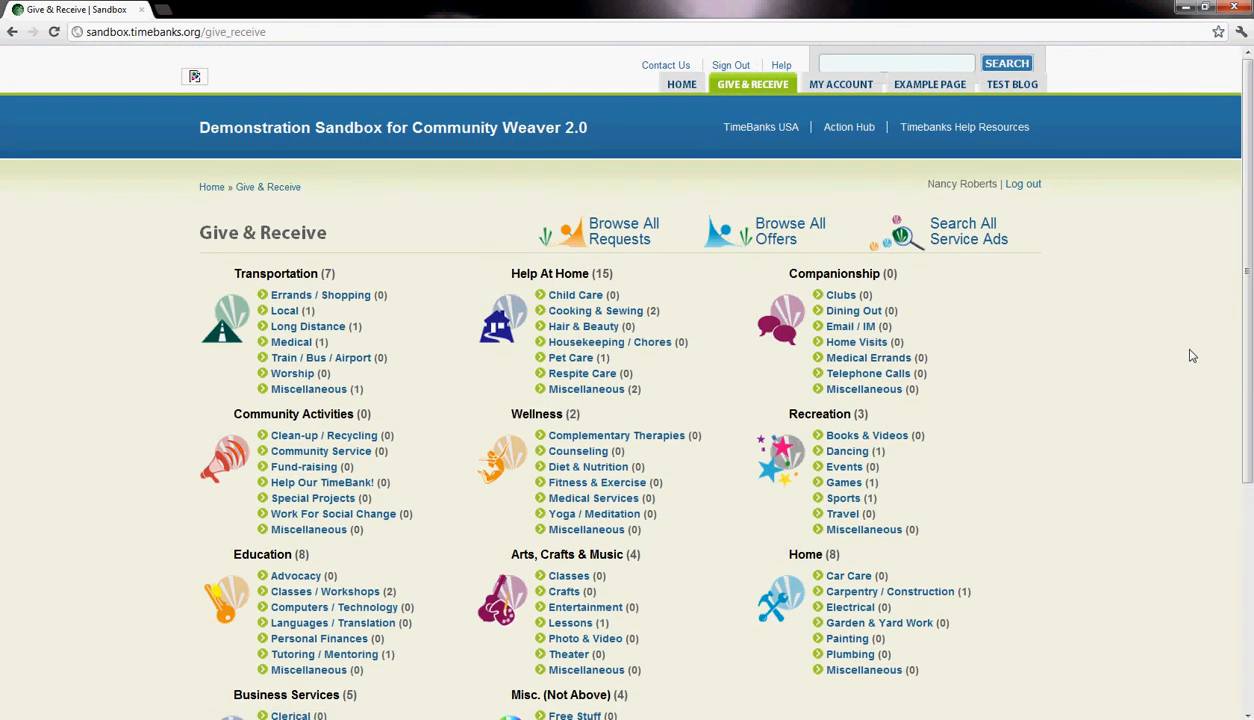
pyautogui.scroll(-3, 1191, 355)
pyautogui.scroll(2, 1191, 355)
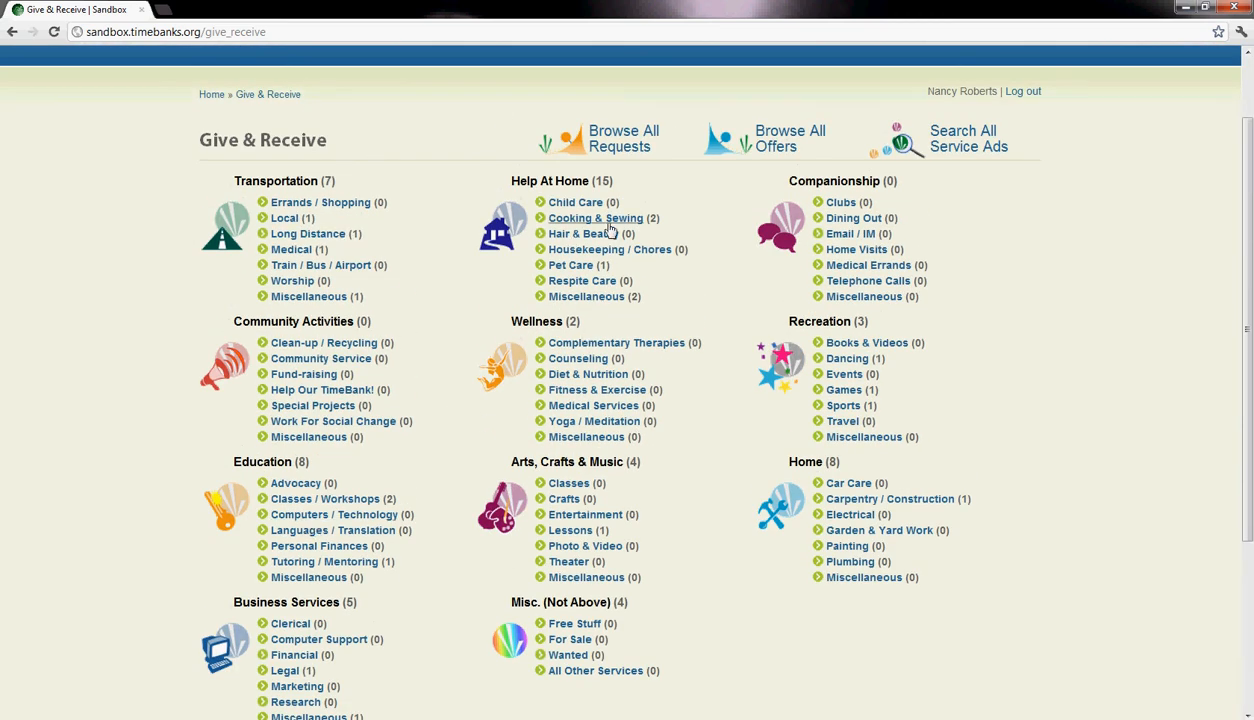
pyautogui.scroll(-1, 272, 268)
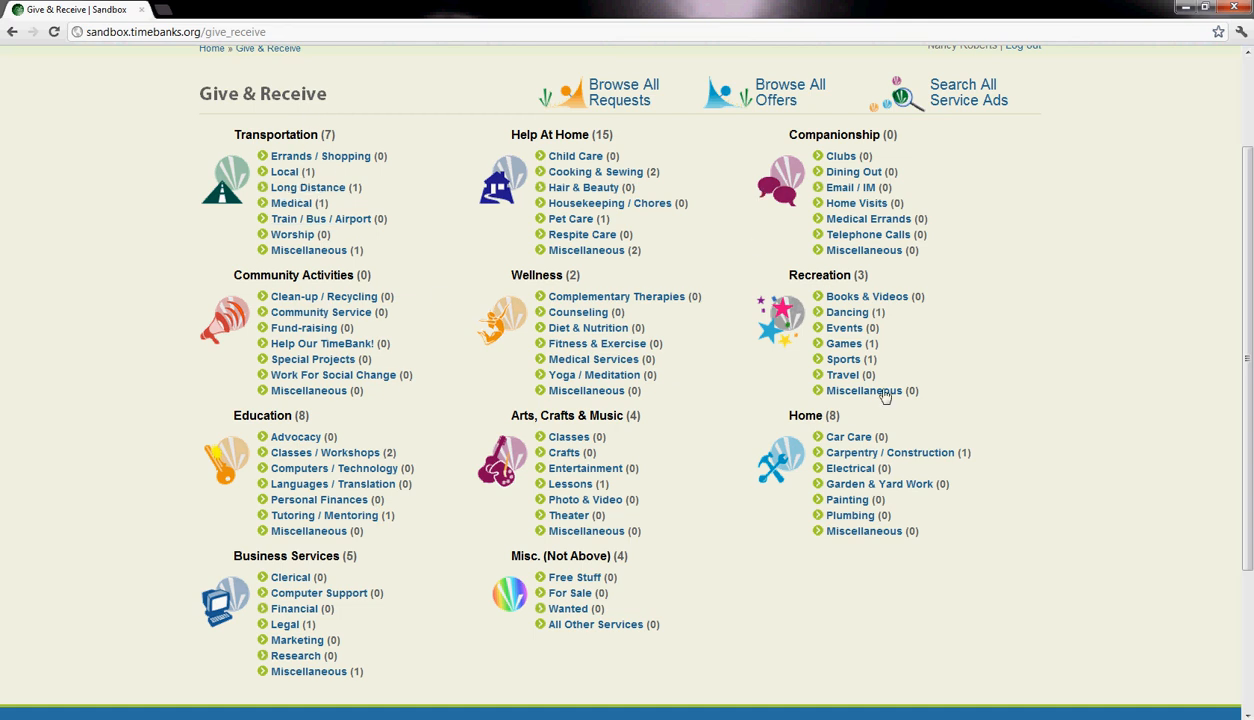
pyautogui.scroll(3, 652, 577)
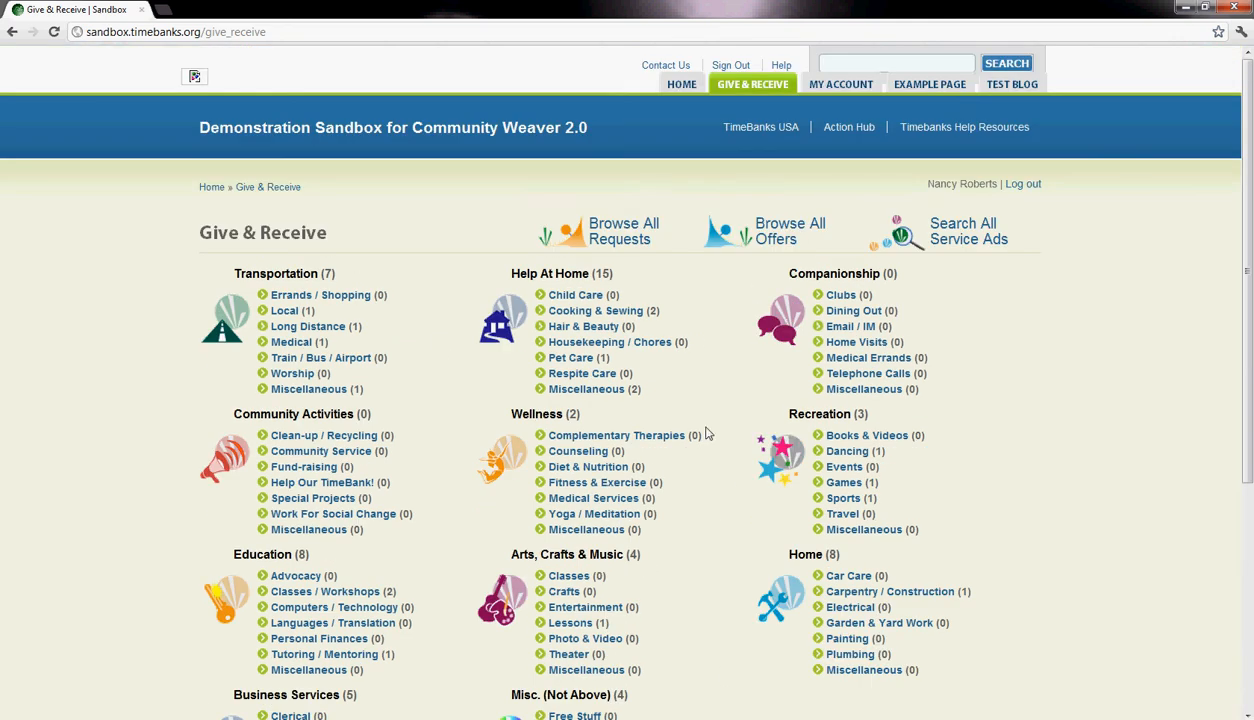
pyautogui.moveTo(765, 92)
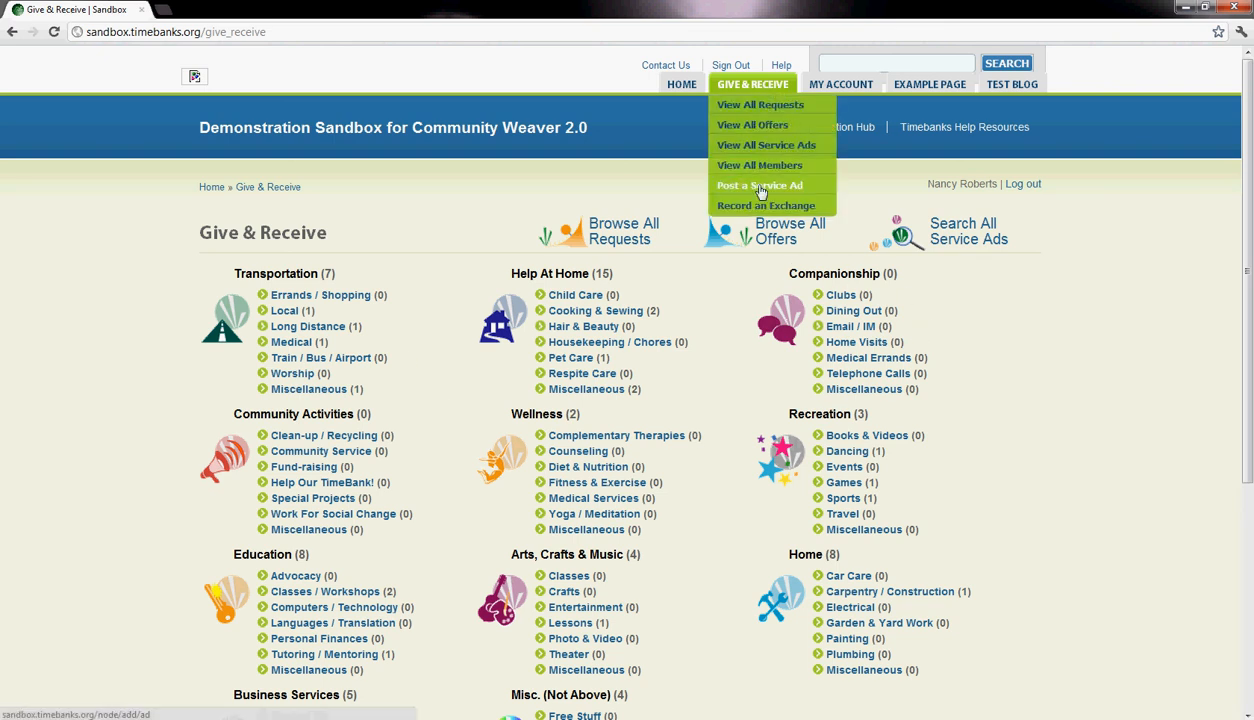